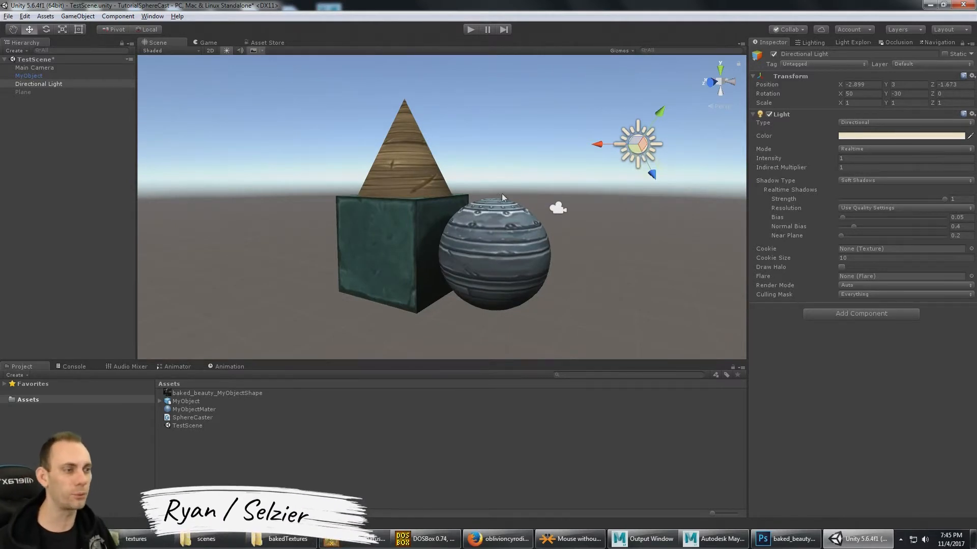
- Examine the imported MyObject model and its baked_beauty_MyObjectShape texture, and compare them with the textured object in the scene
left_click_drag(418, 208, 435, 218, "alt")
left_click_drag(488, 254, 522, 278, "alt")
left_click(203, 403)
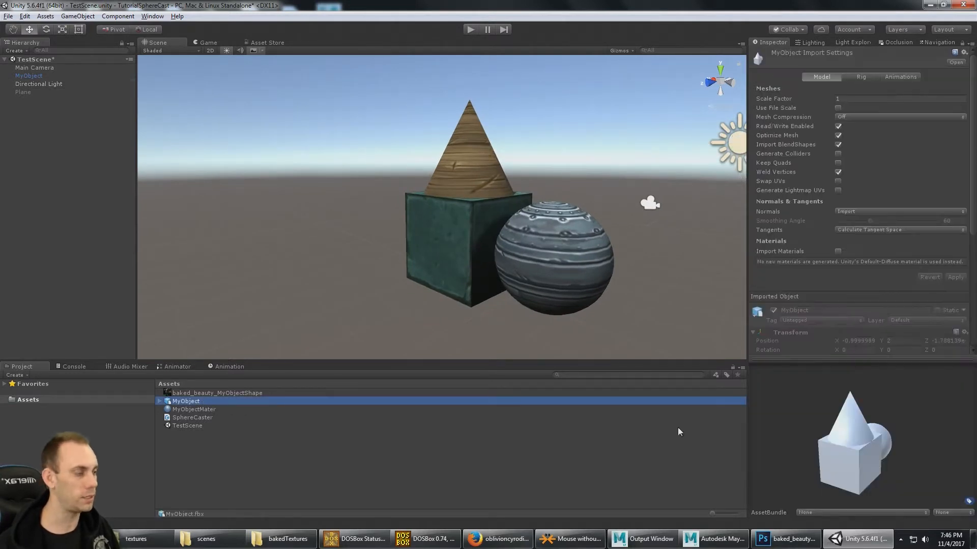
mouse_move(865, 450)
left_mouse_down()
mouse_move(810, 449)
mouse_move(856, 451)
left_mouse_up()
left_click(224, 394)
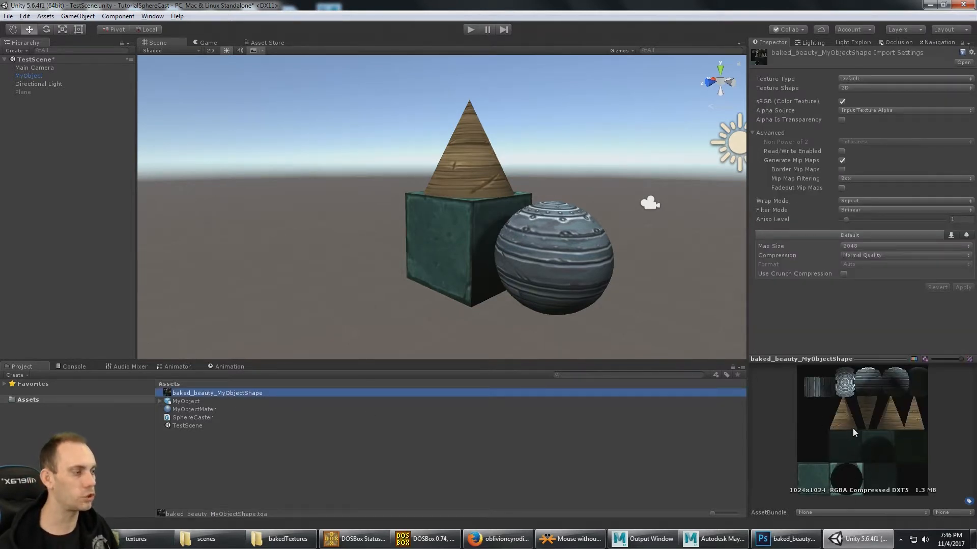
scroll(589, 251, "up", 1)
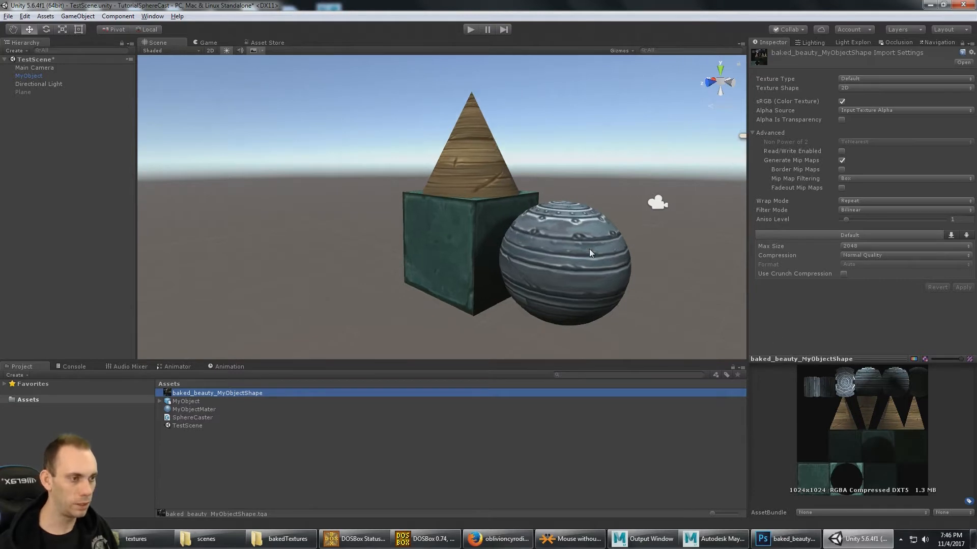
middle_click_drag(589, 252, 514, 253)
left_click_drag(515, 253, 487, 270, "alt")
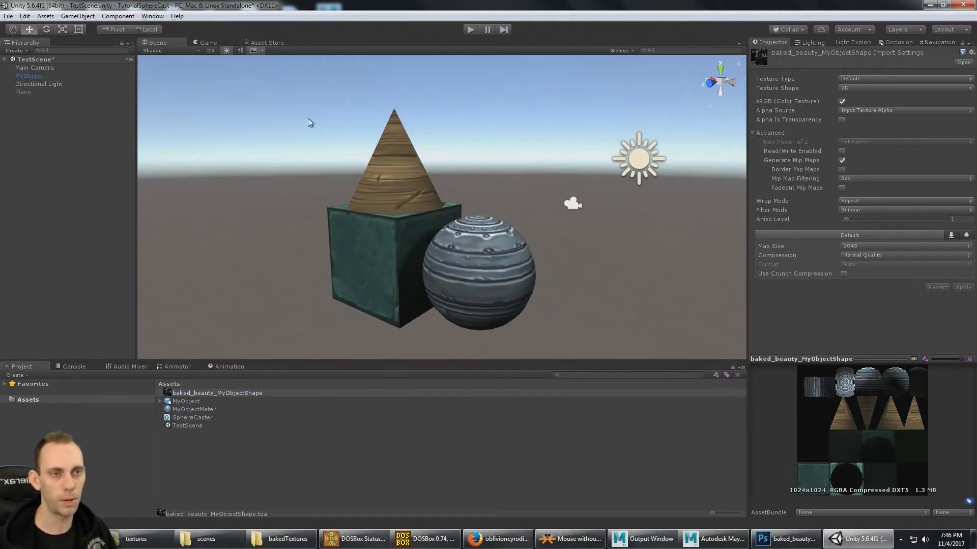
- Disable the Directional Light and inspect MyObject in the scene without it
left_click(61, 85)
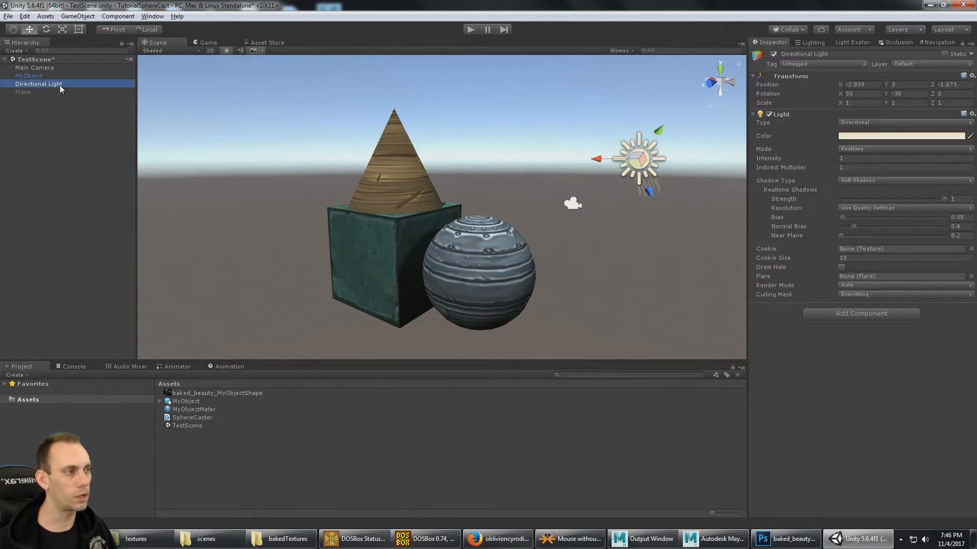
left_click(773, 55)
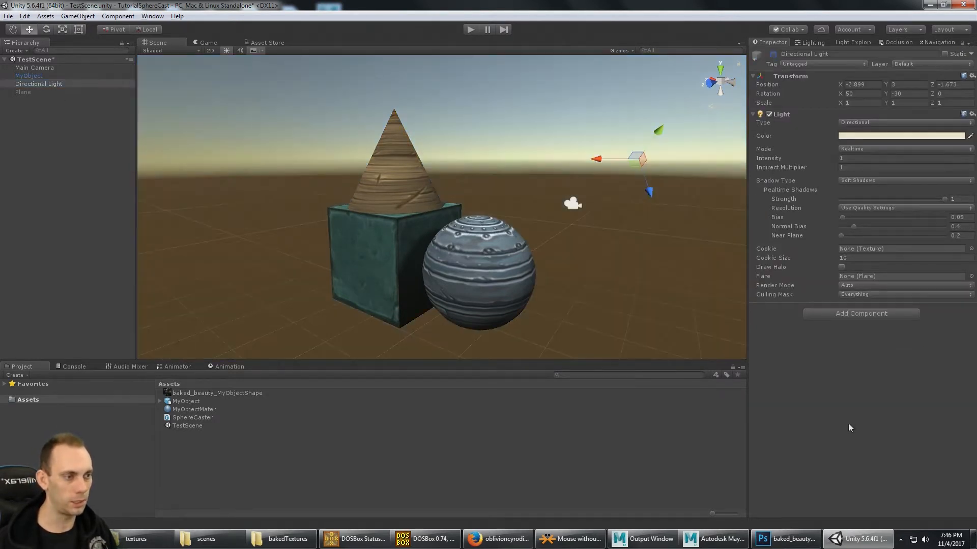
left_click_drag(560, 239, 564, 254, "alt")
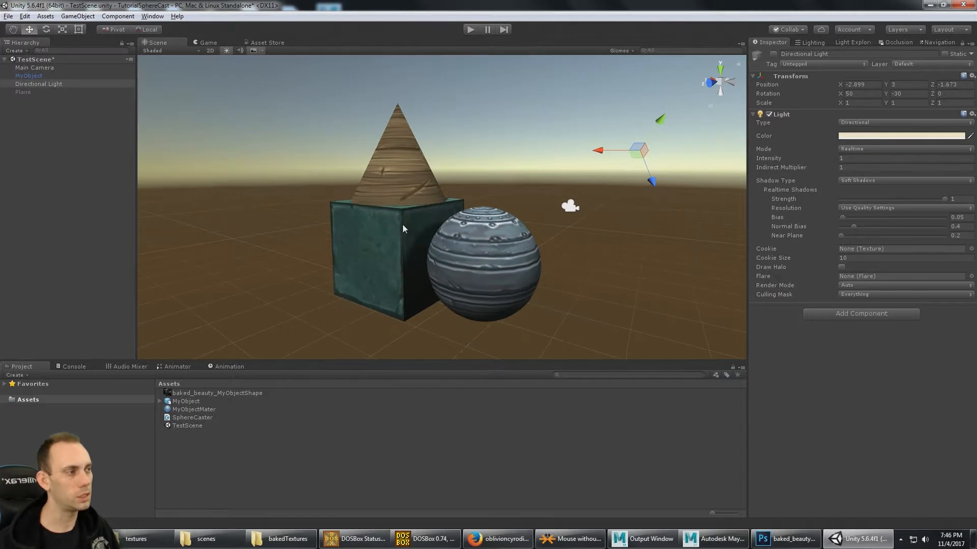
left_click(457, 247)
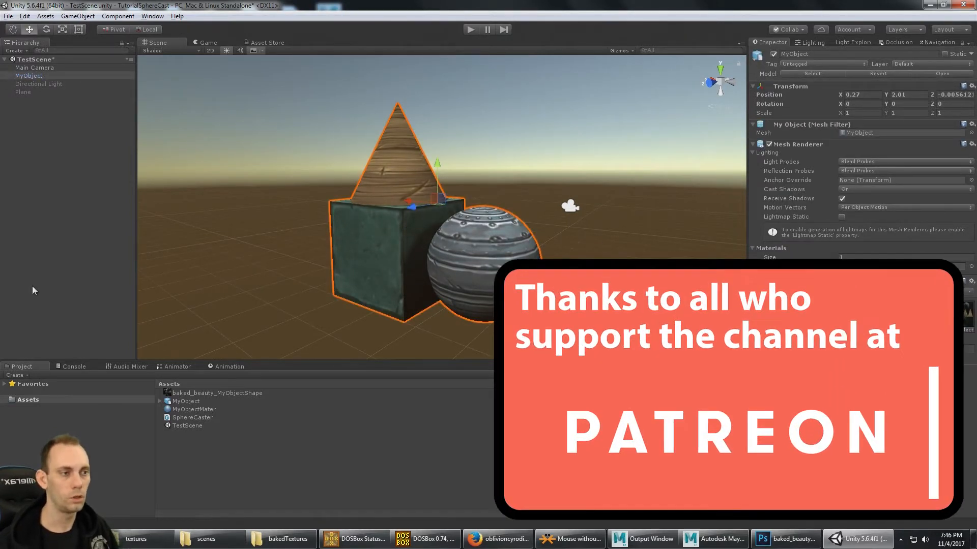
left_click(63, 232)
- Switch to Maya LT and view the textured MyObject model up close
left_click(702, 536)
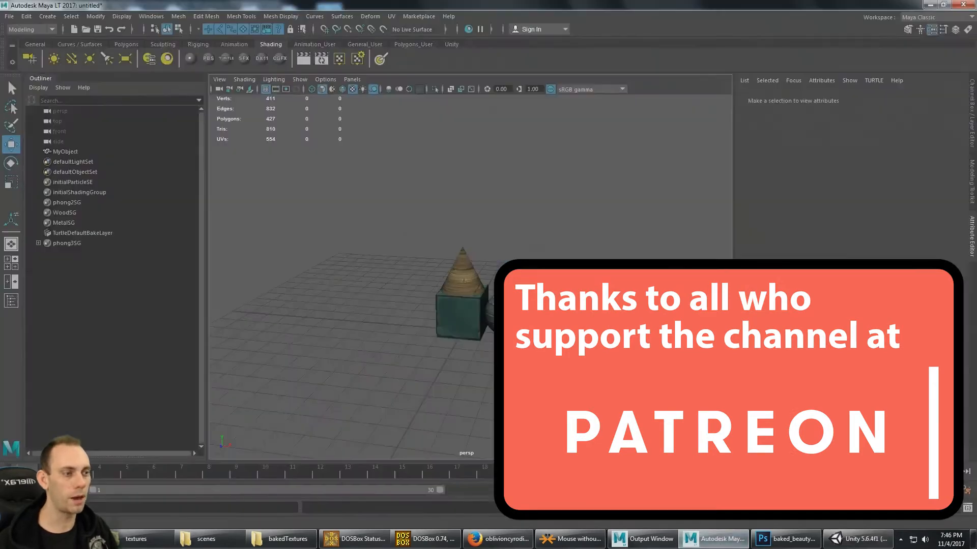
scroll(525, 301, "up", 8)
left_click_drag(526, 301, 471, 288, "alt")
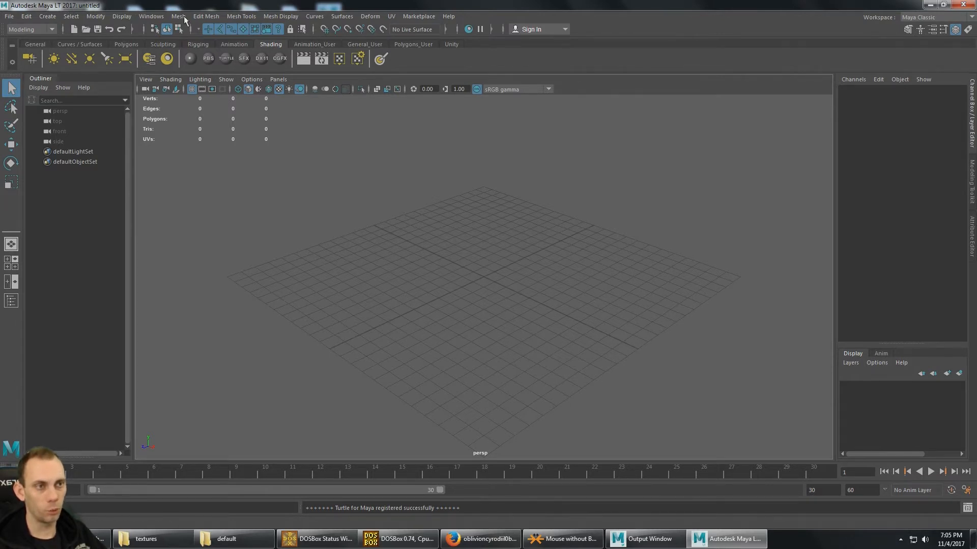
- Reset the Maya Classic workspace to its factory default
left_click(151, 15)
mouse_move(173, 34)
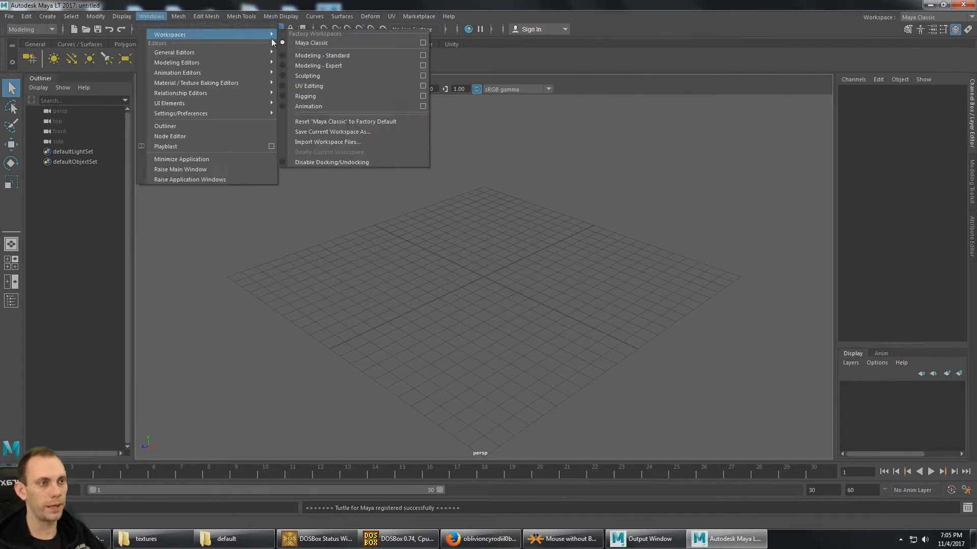
left_click(335, 121)
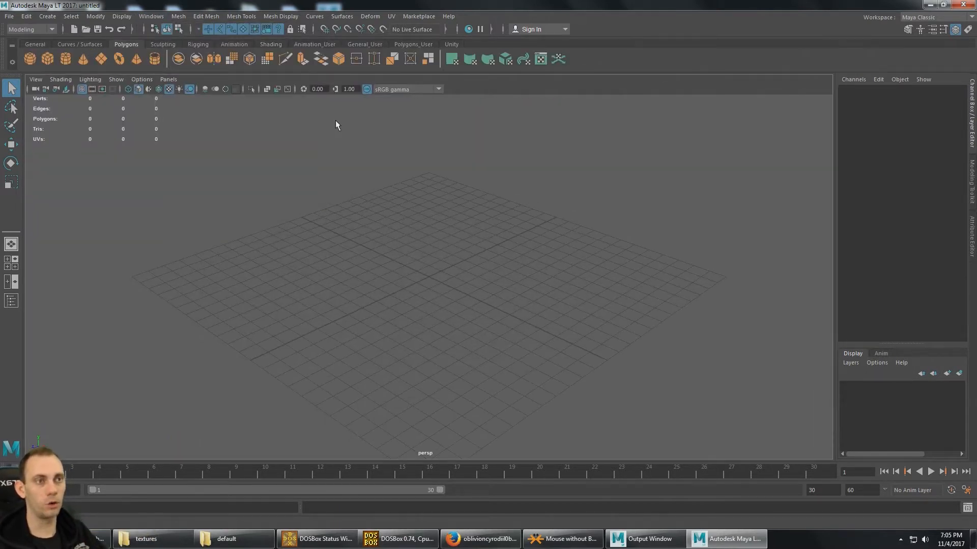
- Open the Outliner, dock it beside the perspective view and make it narrower
left_click(153, 18)
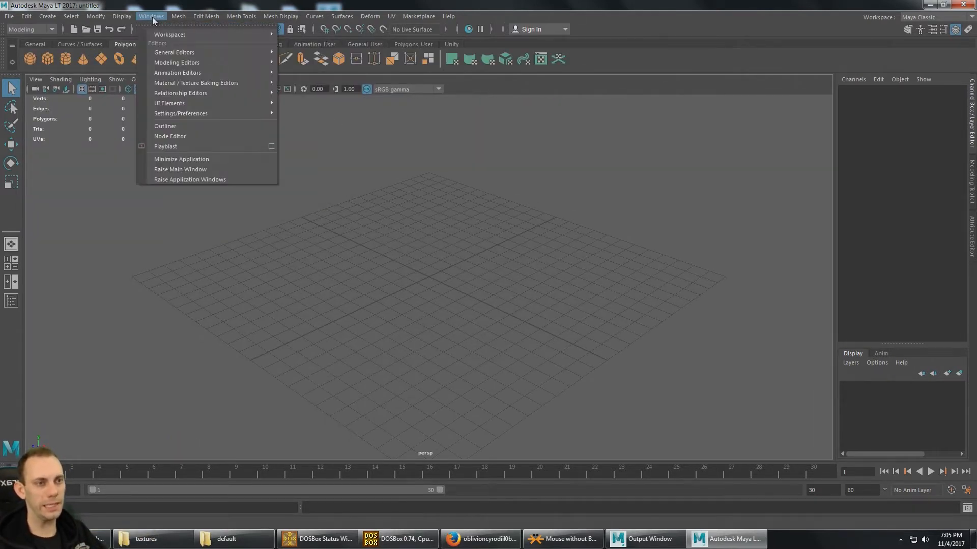
left_click(180, 127)
left_click_drag(254, 112, 23, 210)
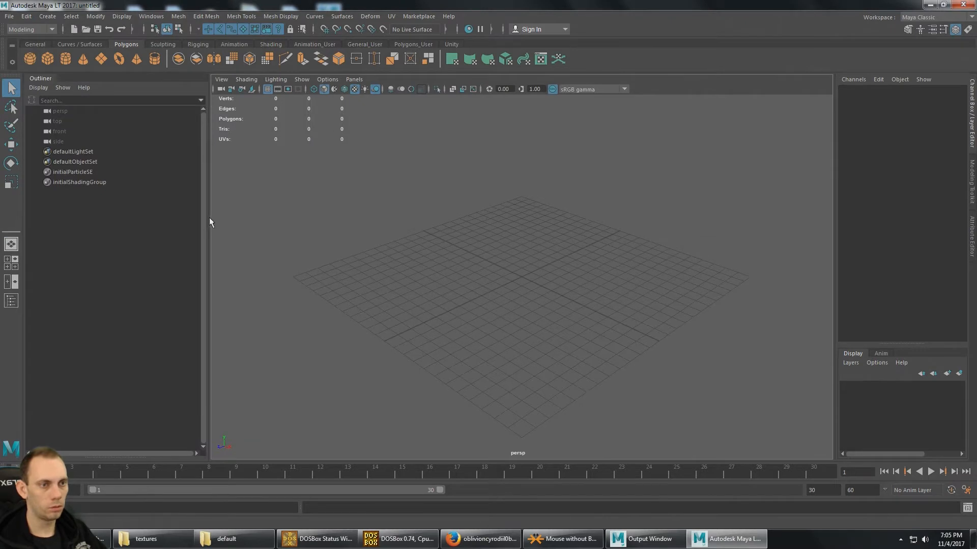
left_click_drag(209, 218, 124, 218)
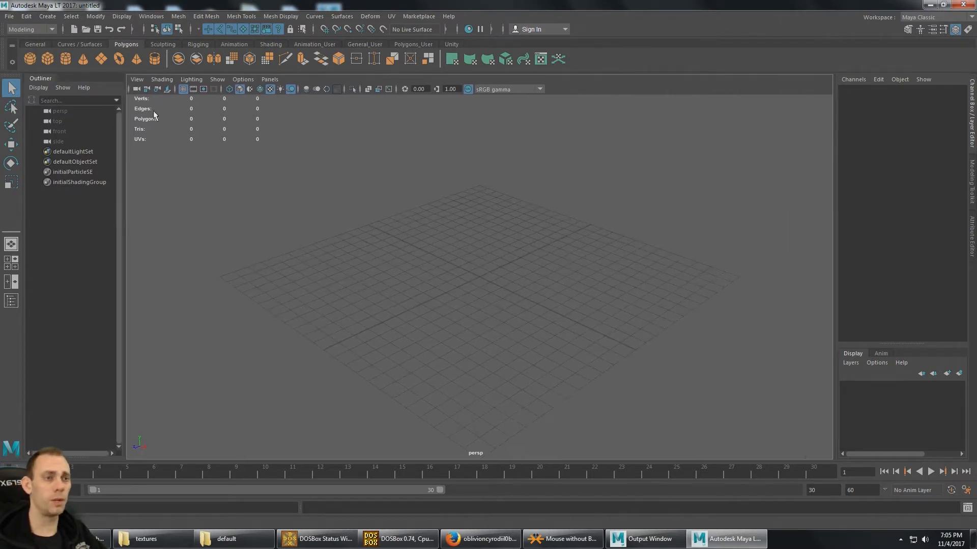
- Check in the Plug-in Manager whether Turtle.mll is loaded and set to auto load, then close the manager
left_click(156, 18)
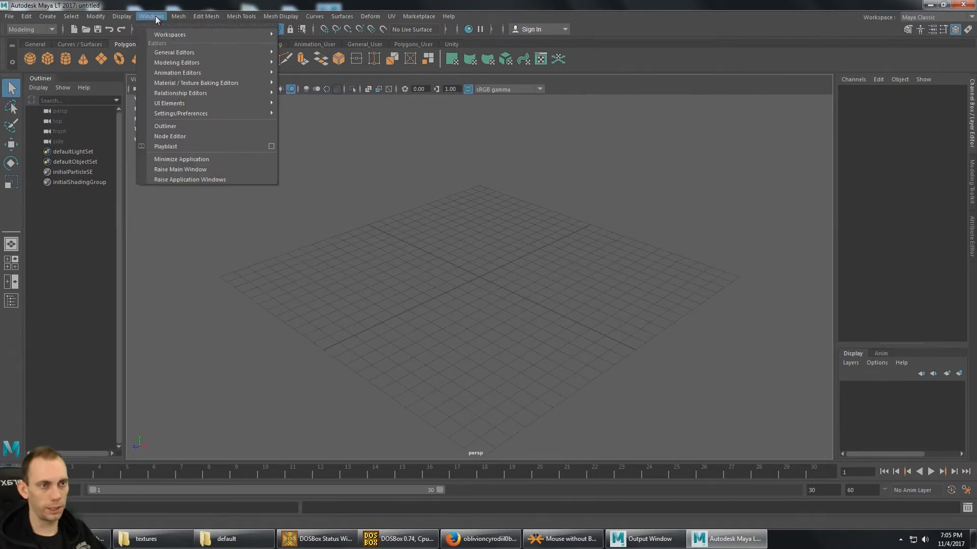
mouse_move(209, 112)
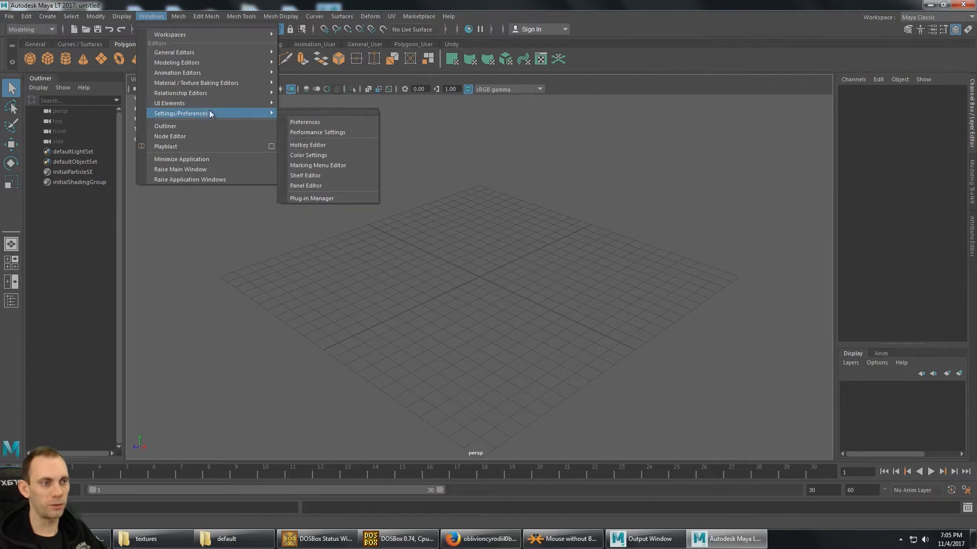
left_click(336, 198)
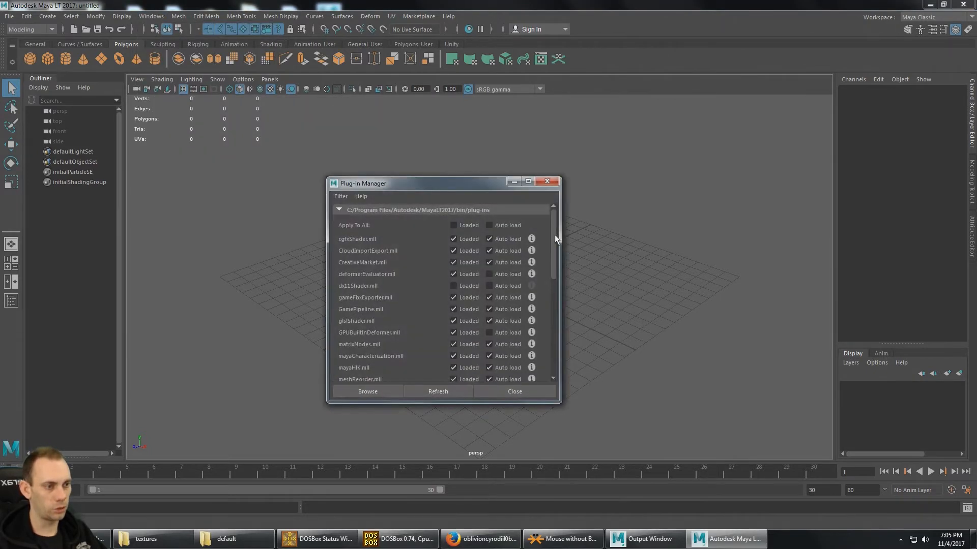
scroll(556, 233, "down", 1)
left_click_drag(557, 232, 557, 296)
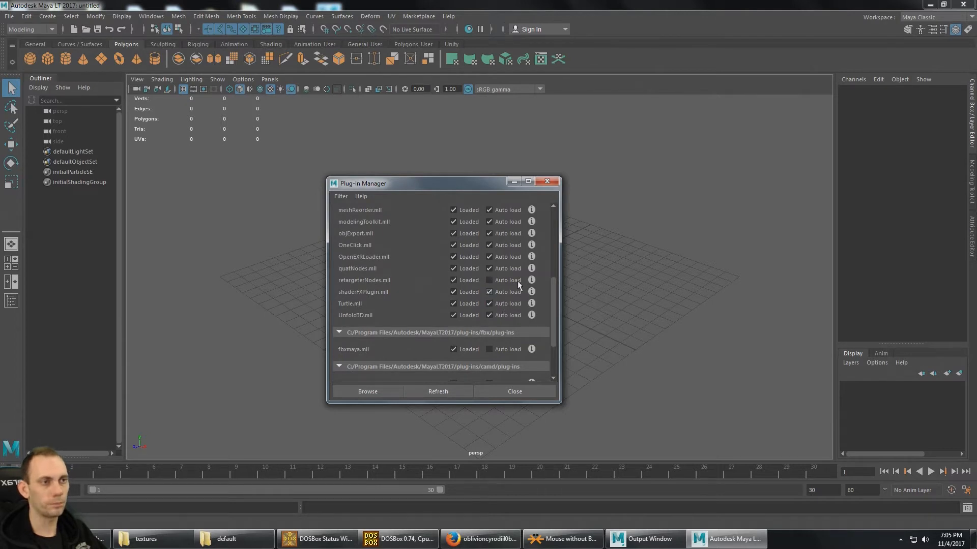
left_click(547, 182)
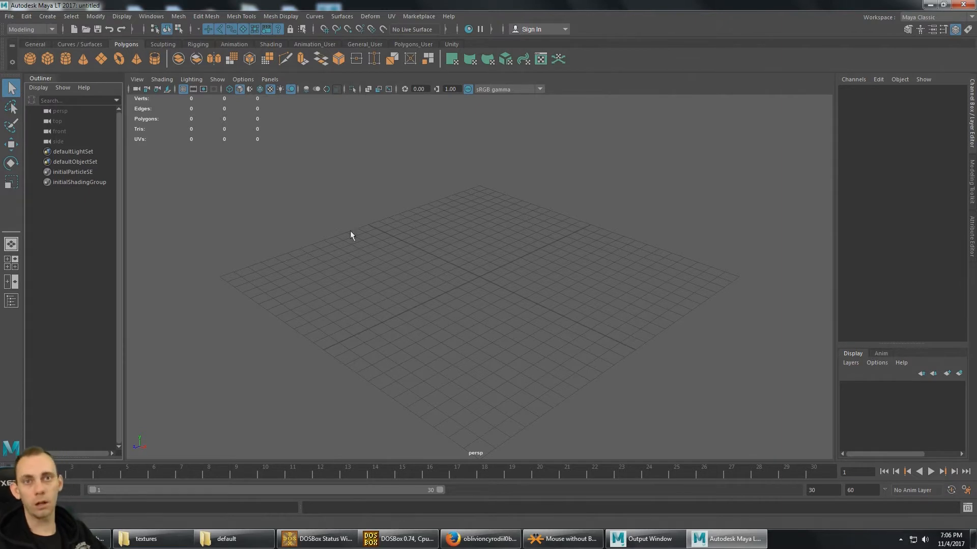
- Create a polygon cube at the origin and raise it about 0.65 units above the grid
left_click(48, 59)
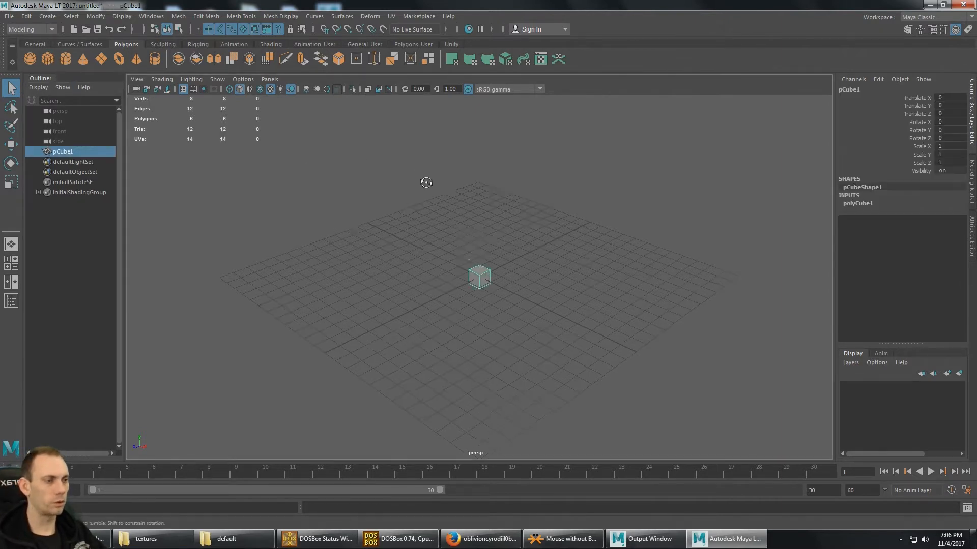
middle_click_drag(452, 201, 436, 209, "alt")
right_click_drag(436, 210, 490, 249, "alt")
left_click_drag(490, 249, 432, 238, "alt")
key("w")
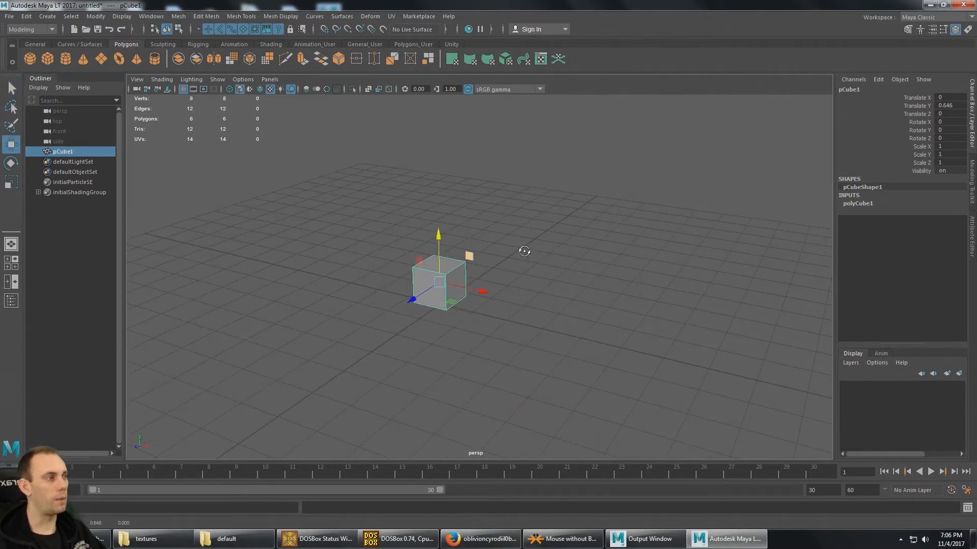
left_click_drag(515, 251, 811, 218, "alt")
- Set the cube's scale to 2 in X, Y and Z
double_click(949, 147)
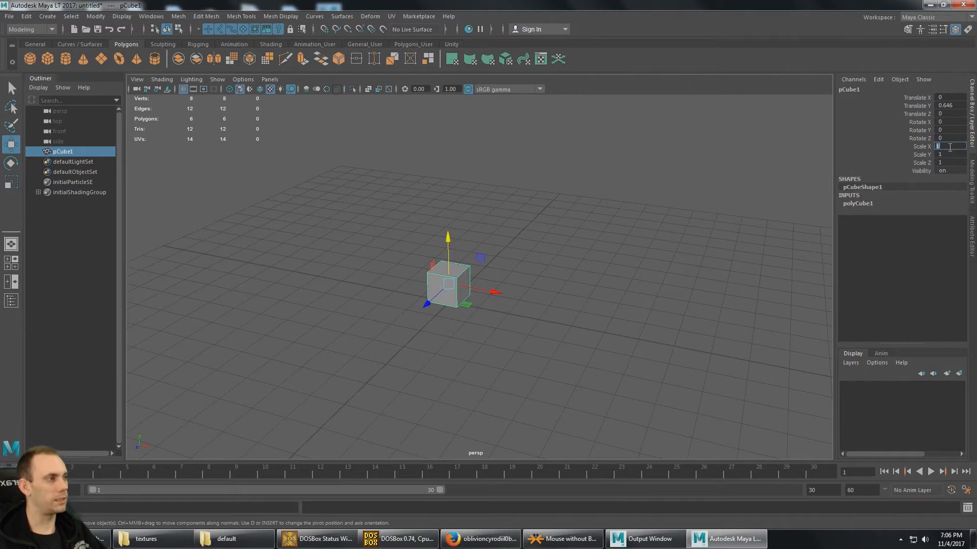
type("2")
key("Tab")
type("2")
key("Tab")
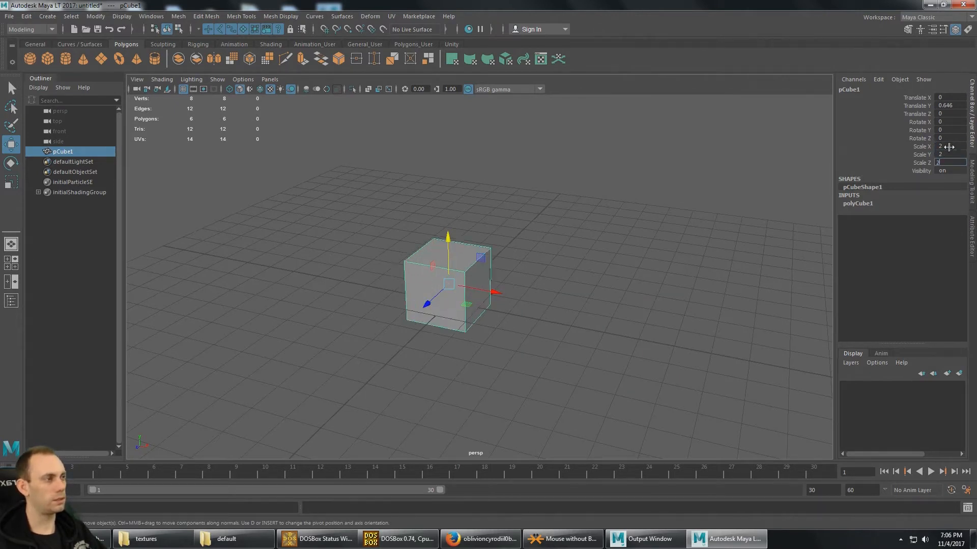
type("2")
key("Tab")
- Set the cube's Translate Y to 1 so that it rests on the grid
left_click_drag(541, 294, 500, 275, "alt")
left_click(961, 107)
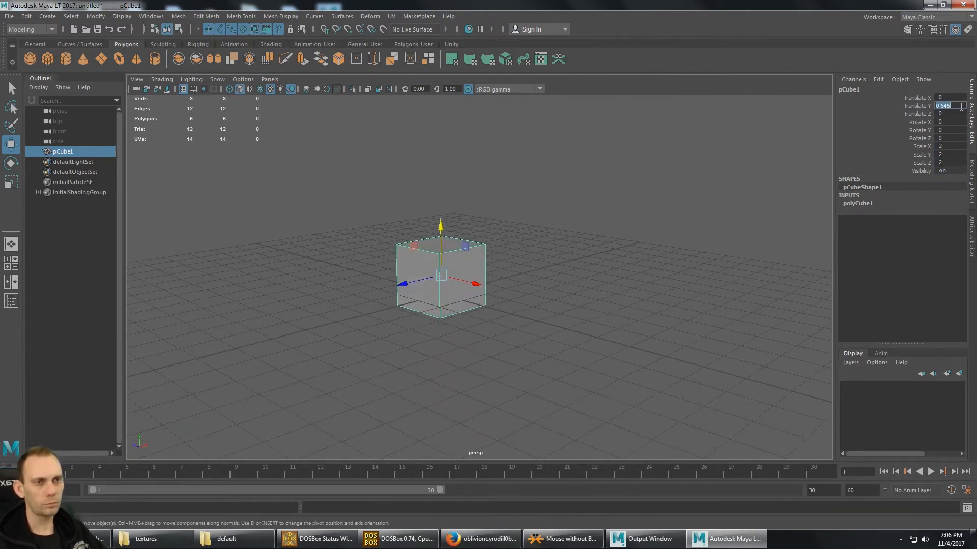
type("1")
key("Return")
left_click_drag(508, 151, 476, 151, "alt")
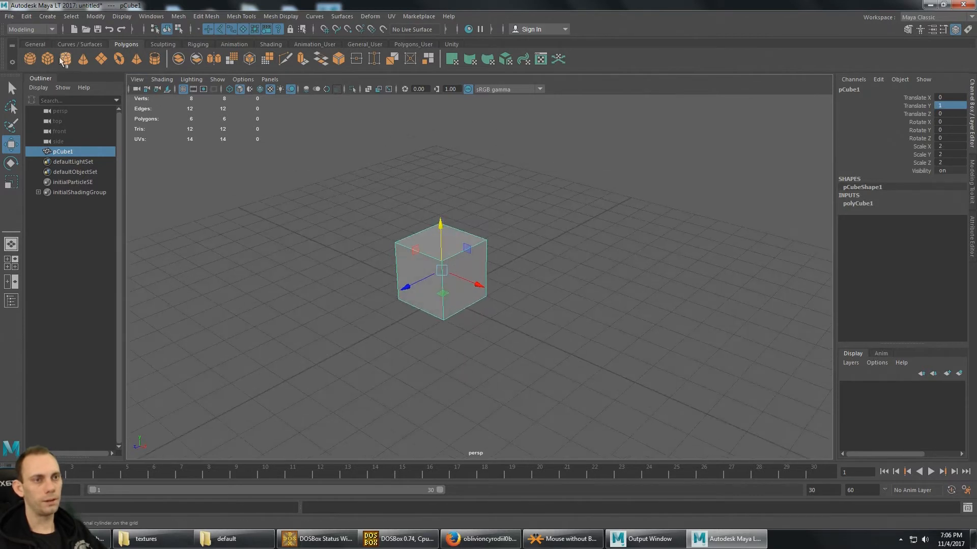
- Create a polygon cone and place it on top of the cube with Translate Y set to 3
left_click(83, 59)
left_click_drag(430, 203, 524, 183, "alt")
double_click(959, 106)
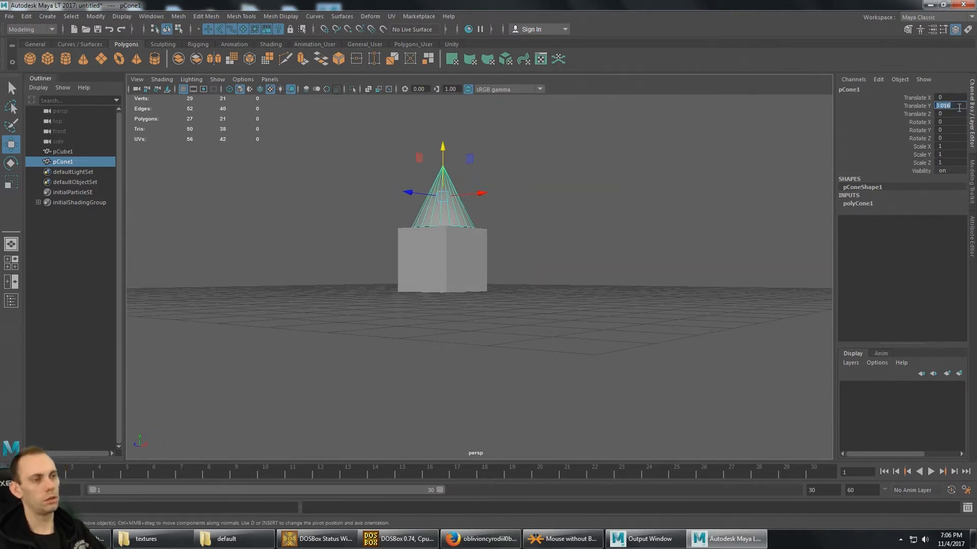
type("3")
key("Return")
left_click_drag(702, 202, 470, 277, "alt")
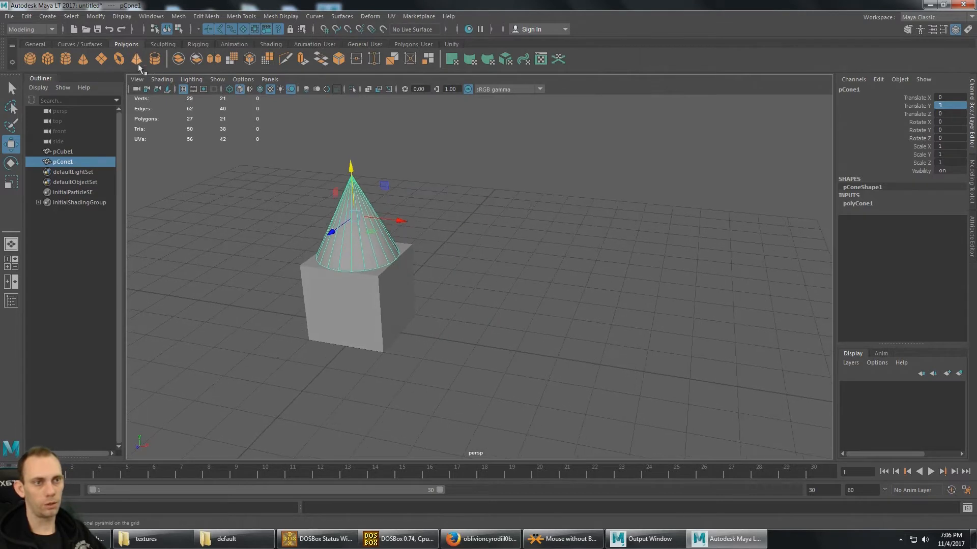
- Create a polygon sphere and move it beside the cube, to about 1.88 in X and 0.88 in Y
left_click(30, 59)
left_click_drag(389, 319, 442, 337)
left_click_drag(401, 285, 399, 253)
left_click_drag(524, 249, 615, 229, "alt")
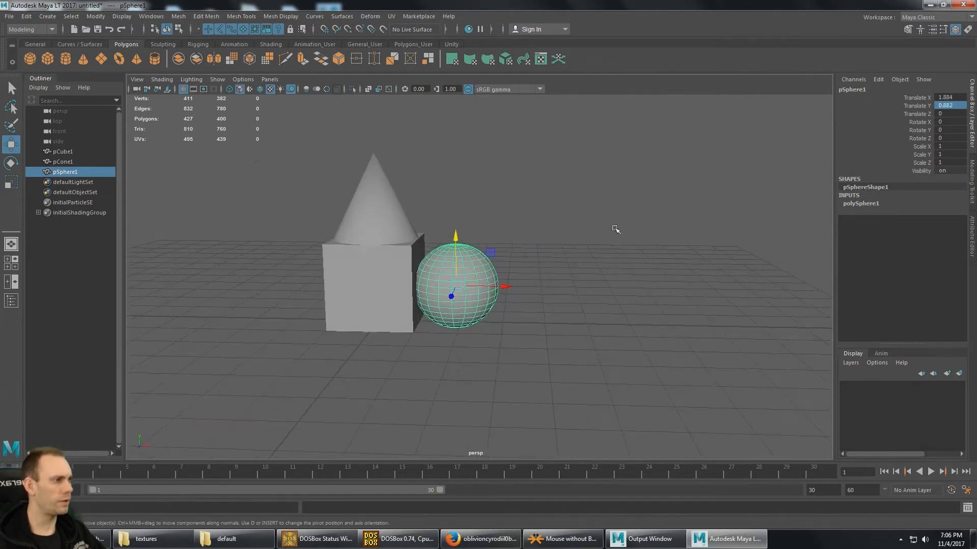
- Set the sphere's Translate X to 2 and Translate Y to 1
left_click(961, 99)
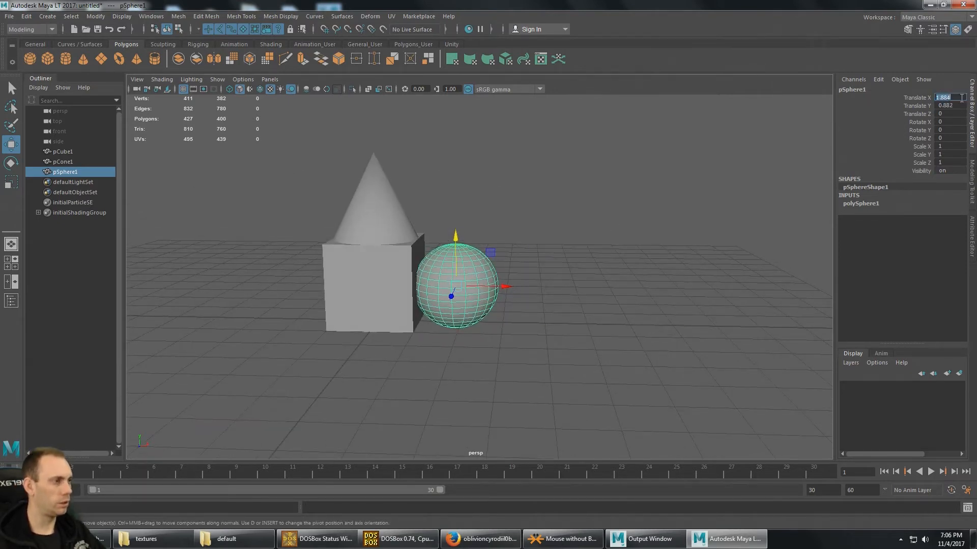
type("2")
key("Tab")
type("1")
key("Tab")
left_click_drag(508, 228, 434, 308, "alt")
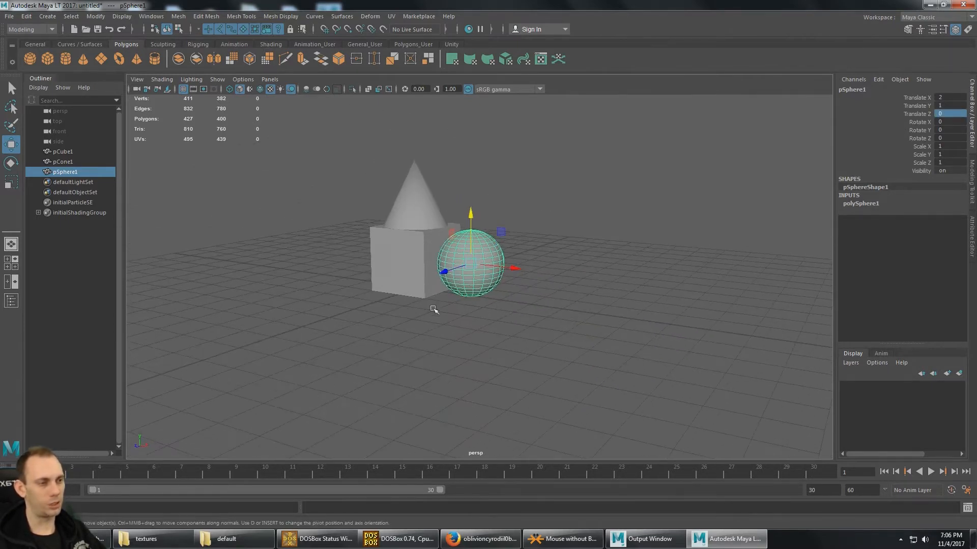
- Check the Bitgem textures folder and its path in Windows Explorer, then return to Maya LT
left_click(180, 540)
left_click(666, 155)
key("ctrl+c")
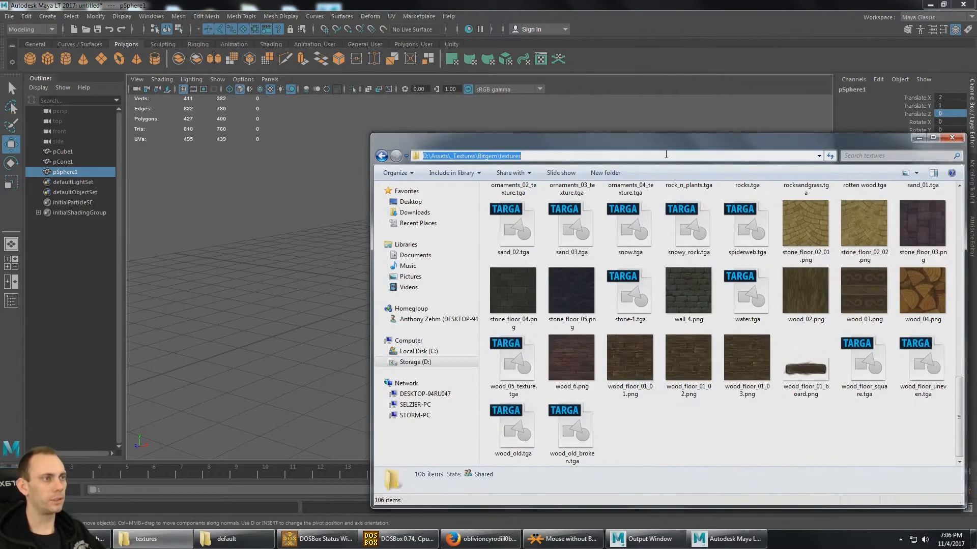
left_click(633, 12)
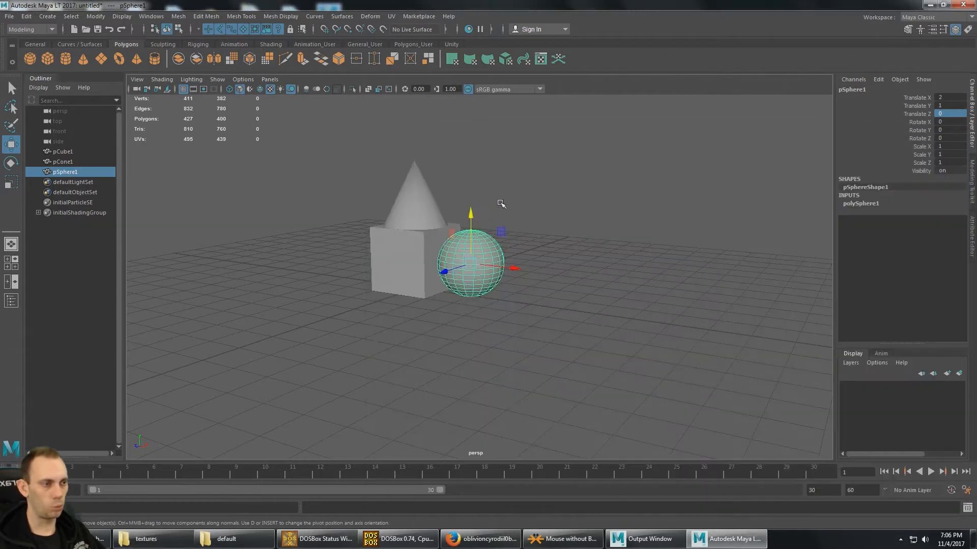
- Open the Hypershade material editor and reposition its window so that all of it is accessible
left_click_drag(501, 203, 524, 255, "alt")
left_click(147, 19)
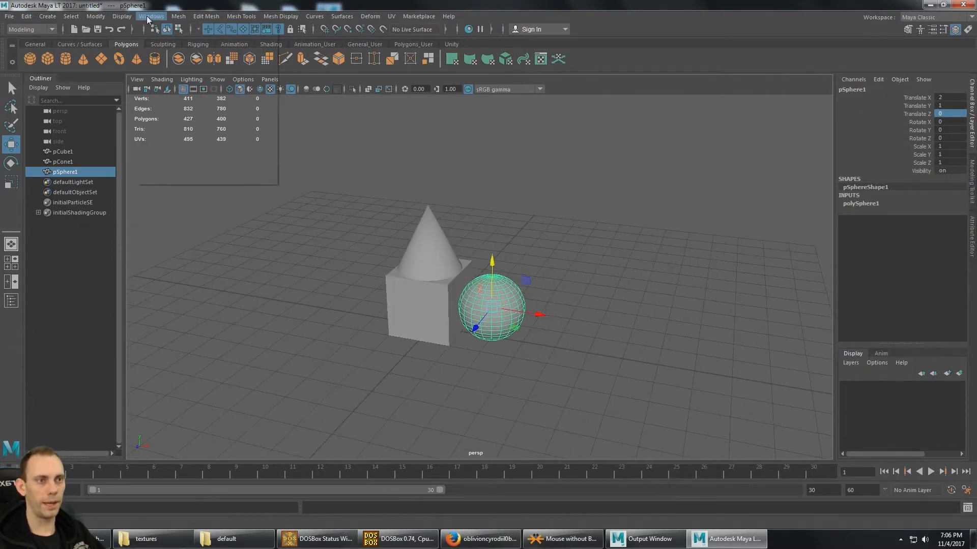
mouse_move(216, 82)
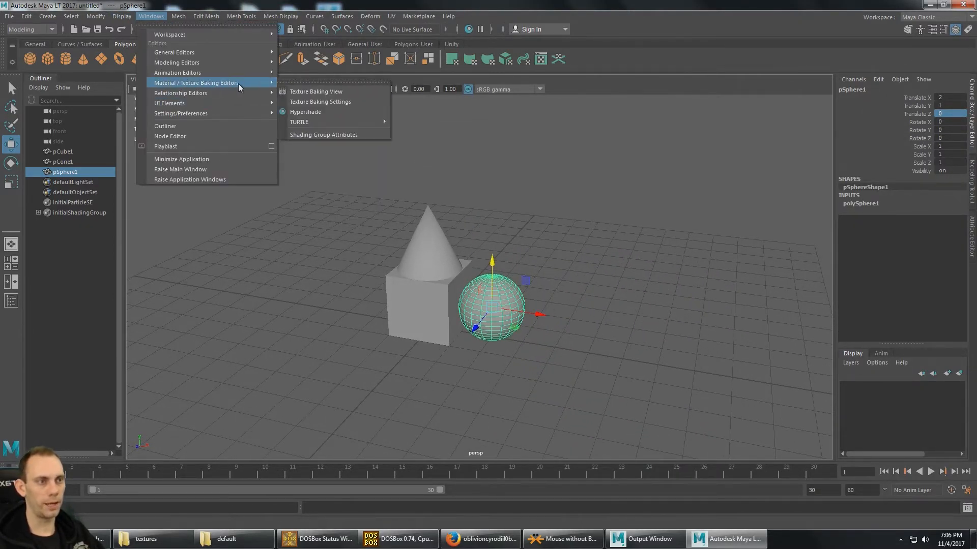
left_click(325, 112)
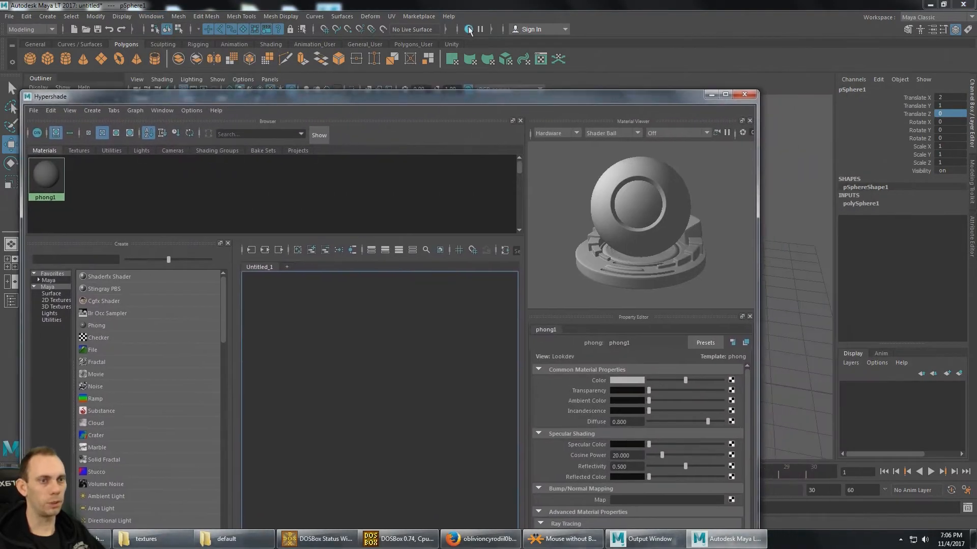
left_click_drag(436, 97, 445, 37)
- Create a new Phong material and name it Stone
left_click(100, 51)
mouse_move(125, 67)
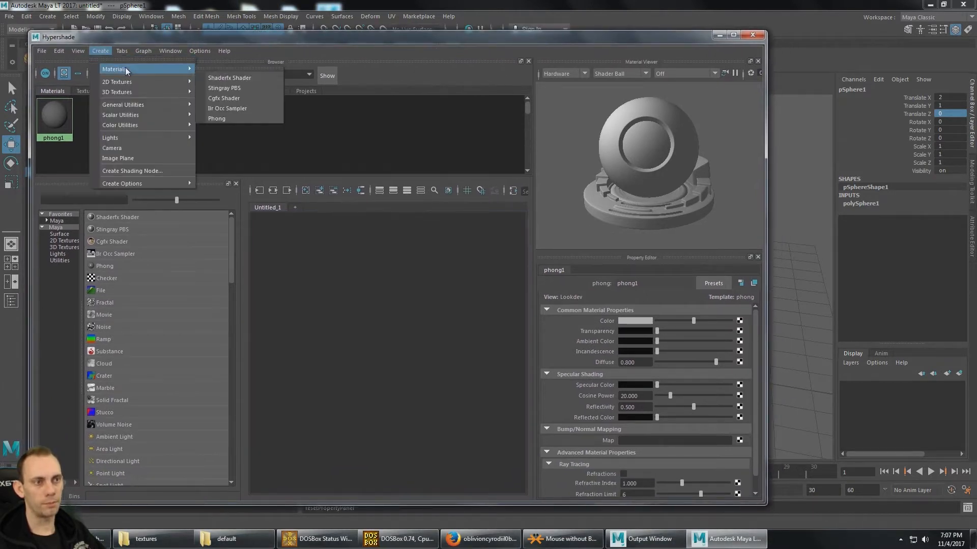
left_click(235, 118)
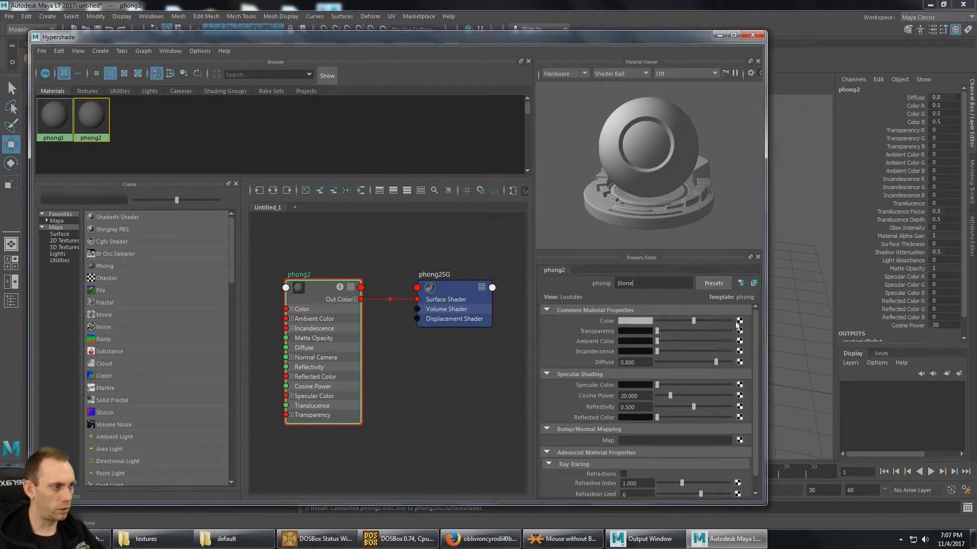
key("Return")
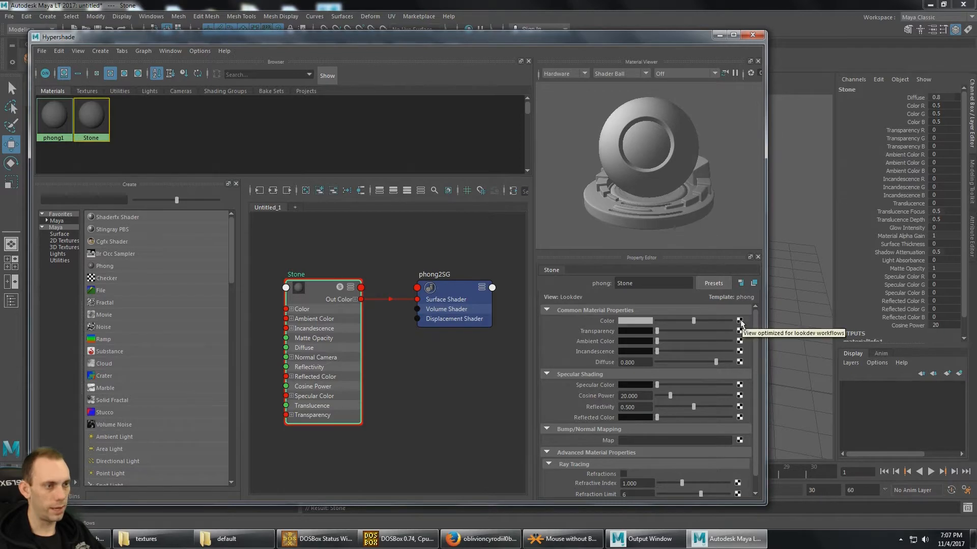
- Connect a File texture to the Stone material's Color and browse for its image in D:\Assets\_Textures\Bitgem\textures
left_click(739, 321)
left_click(399, 242)
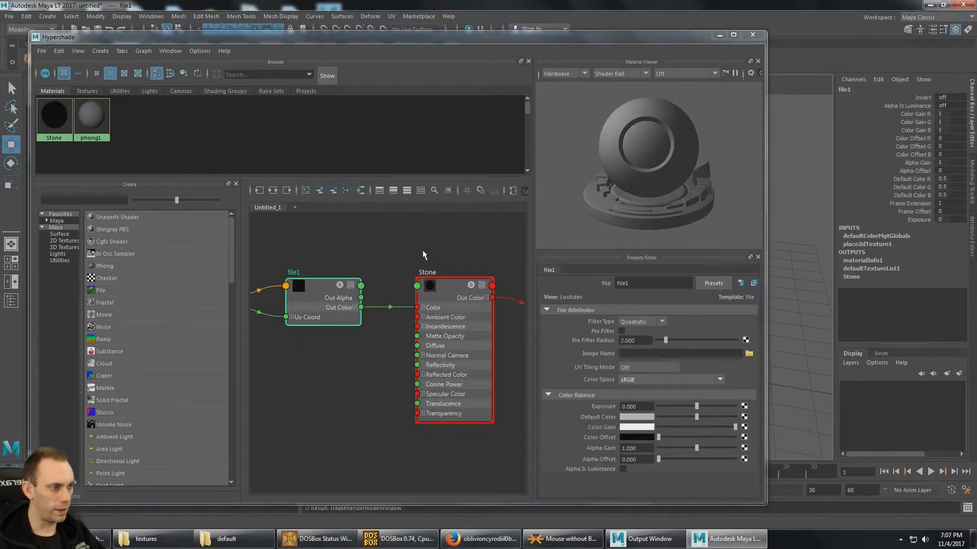
left_click(749, 354)
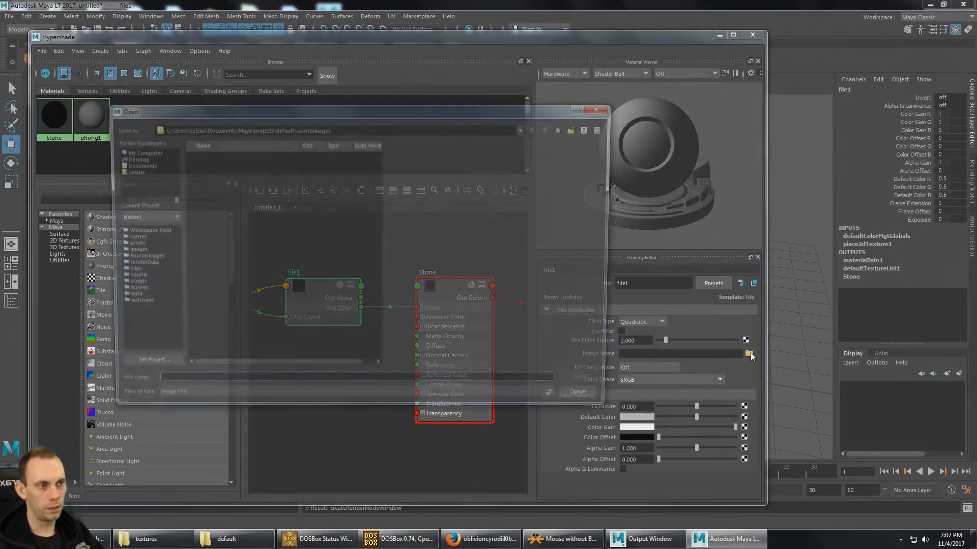
left_click(351, 129)
key("ctrl+v")
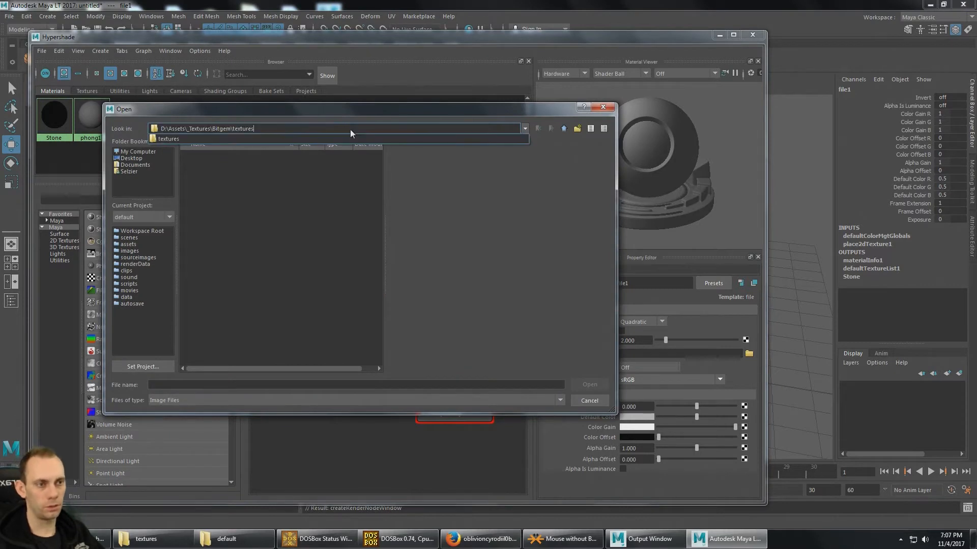
key("Return")
- Preview several floor textures and load floor_08.png as the Stone material's colour image
left_click(246, 261)
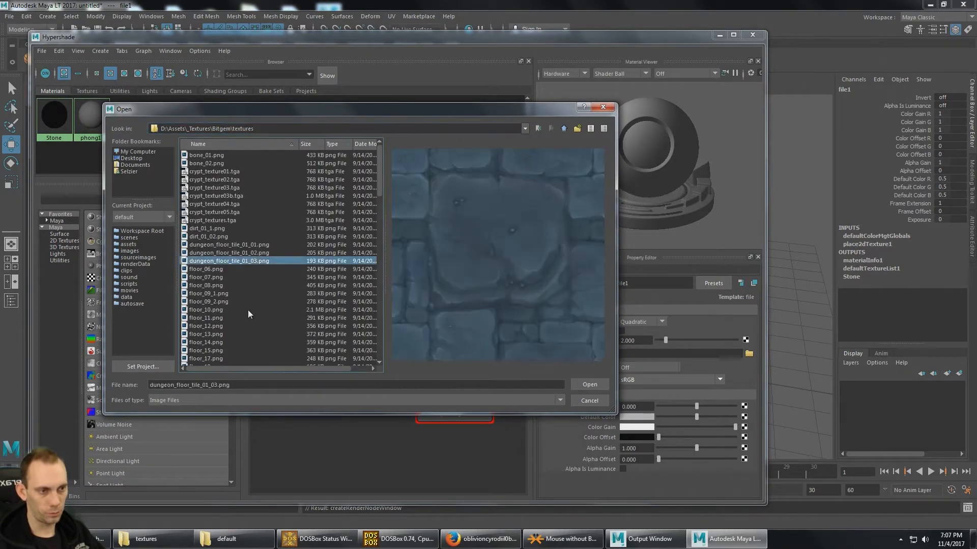
key("Down")
key("Down")
key("Down")
key("Down")
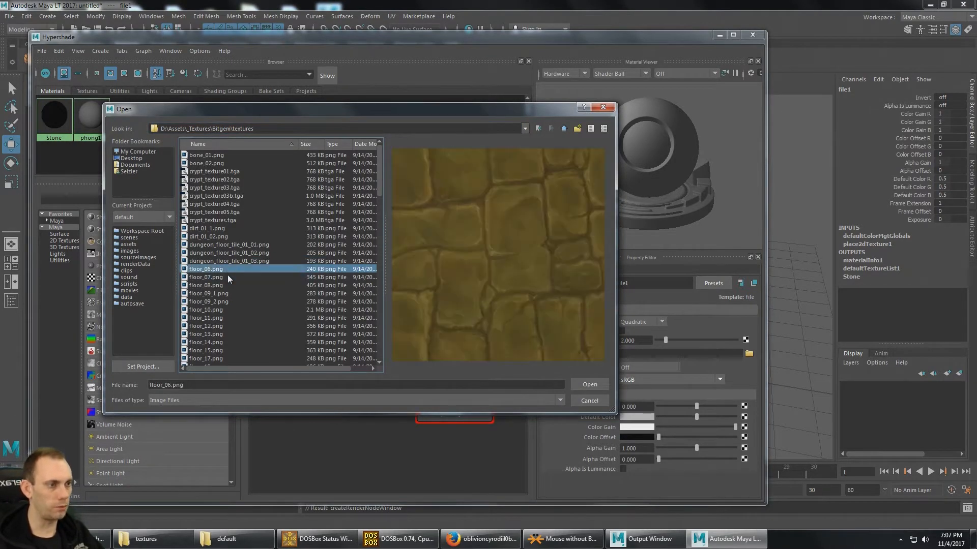
key("Up")
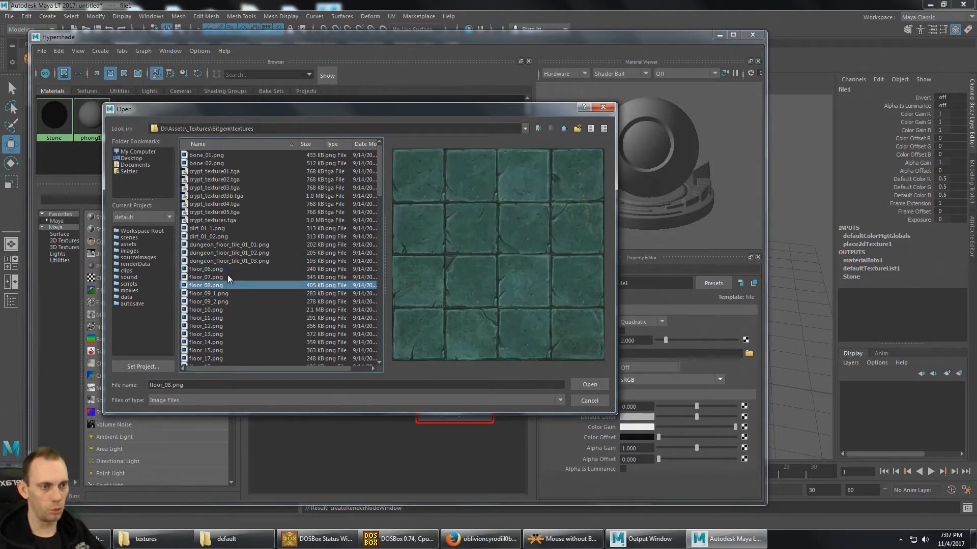
double_click(220, 286)
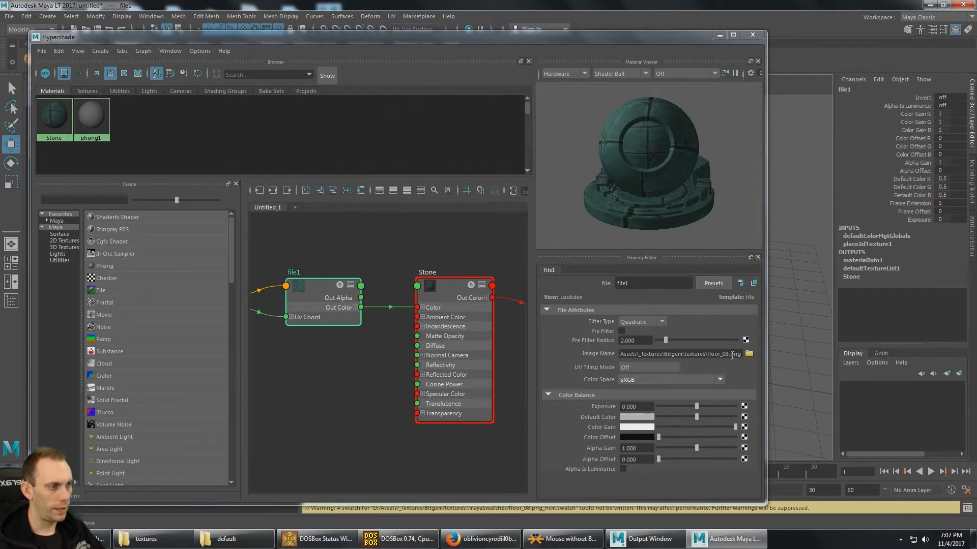
- Set the Stone material's Diffuse to 1.000, review its remaining properties and deselect it
left_click(61, 121)
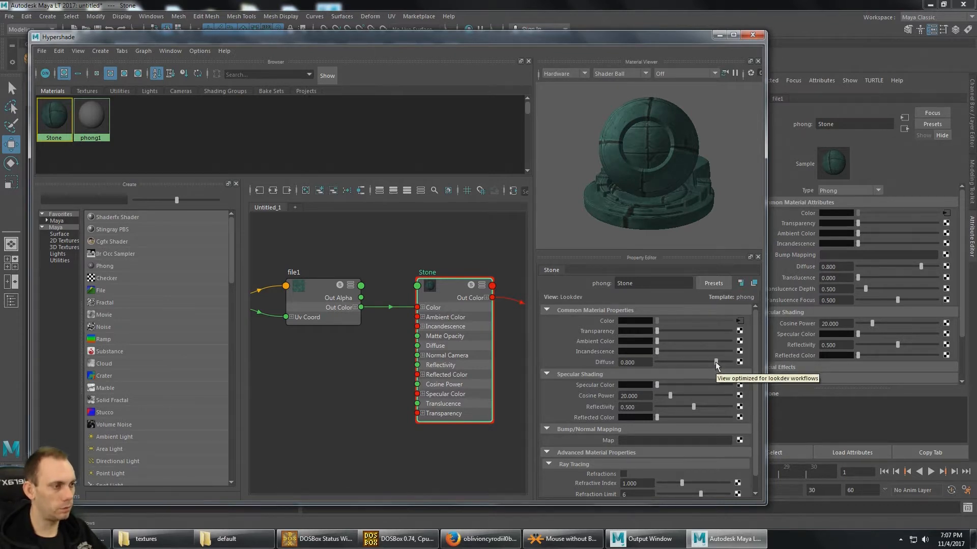
left_click_drag(715, 363, 733, 365)
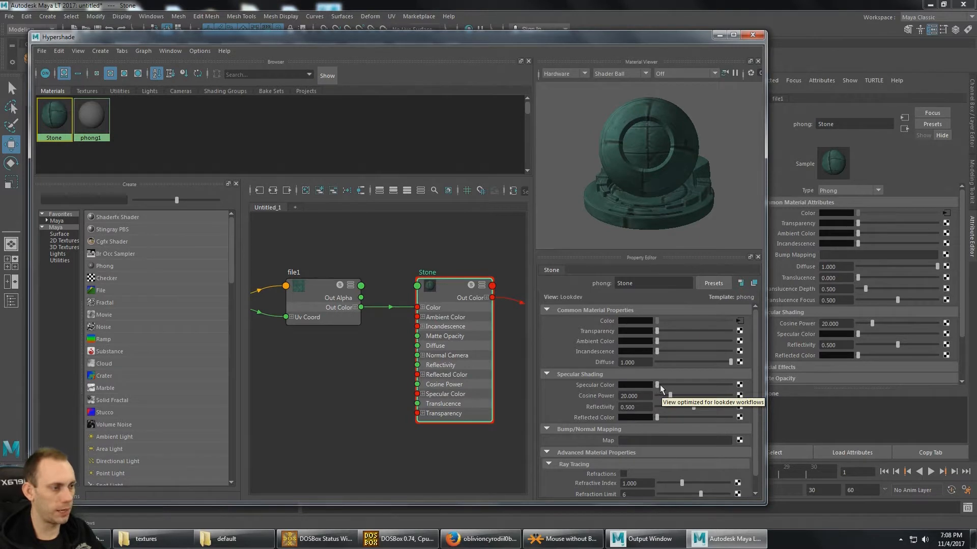
scroll(698, 404, "down", 1)
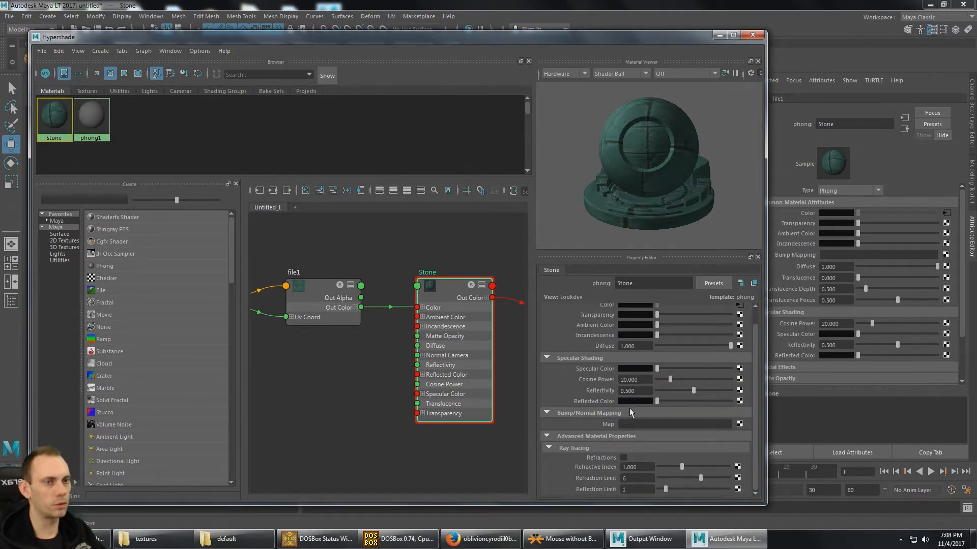
scroll(629, 412, "up", 1)
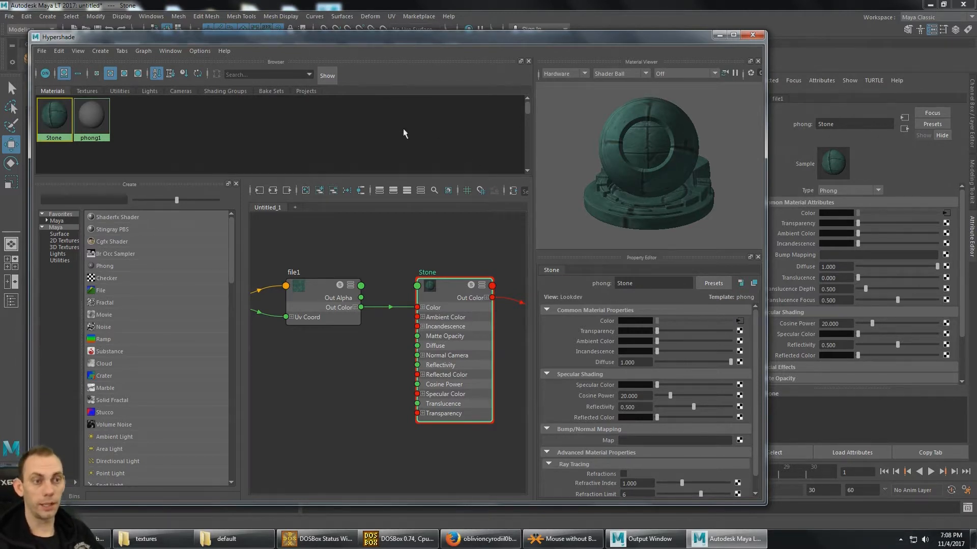
left_click(276, 131)
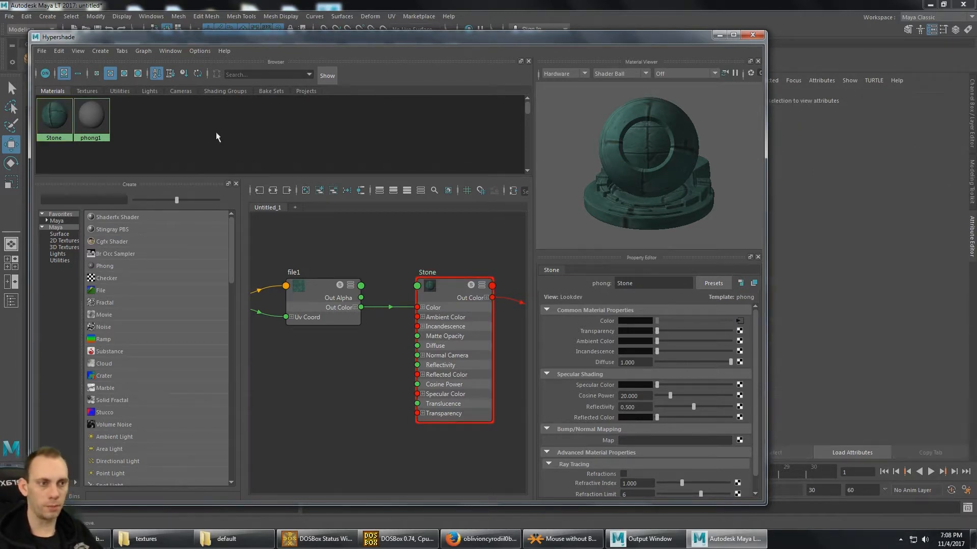
- Duplicate the Stone material and rename the copy Wood
left_click_drag(133, 36, 223, 39)
left_click(148, 129)
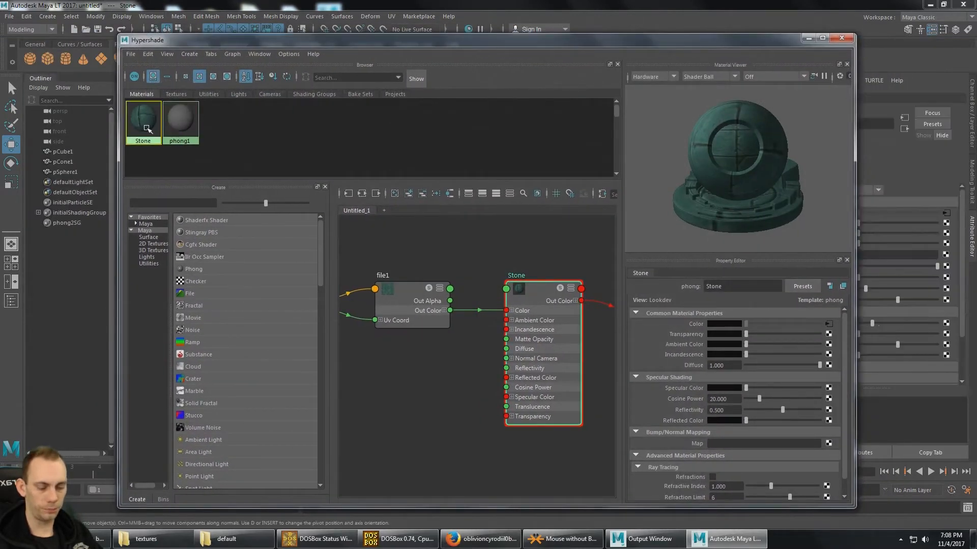
key("ctrl+d")
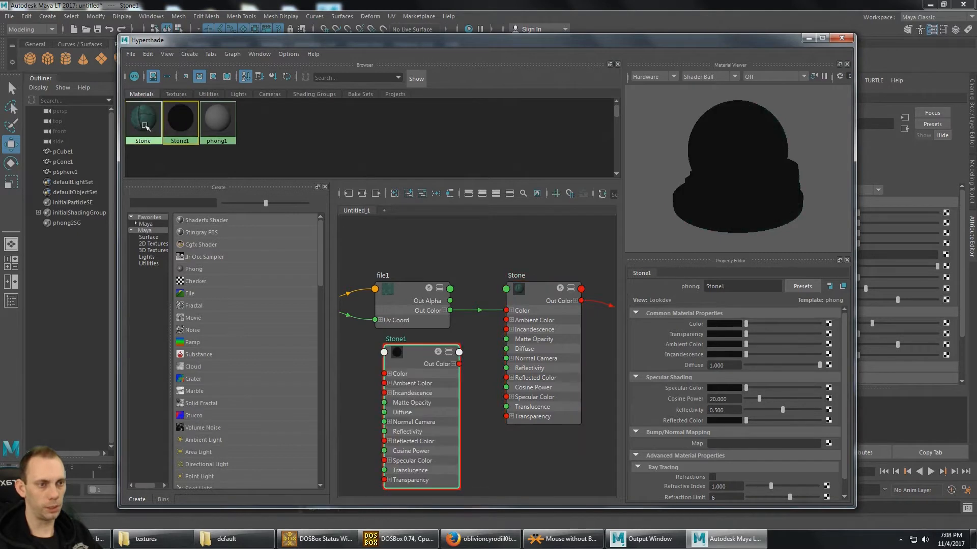
double_click(745, 289)
type("Wood")
key("Return")
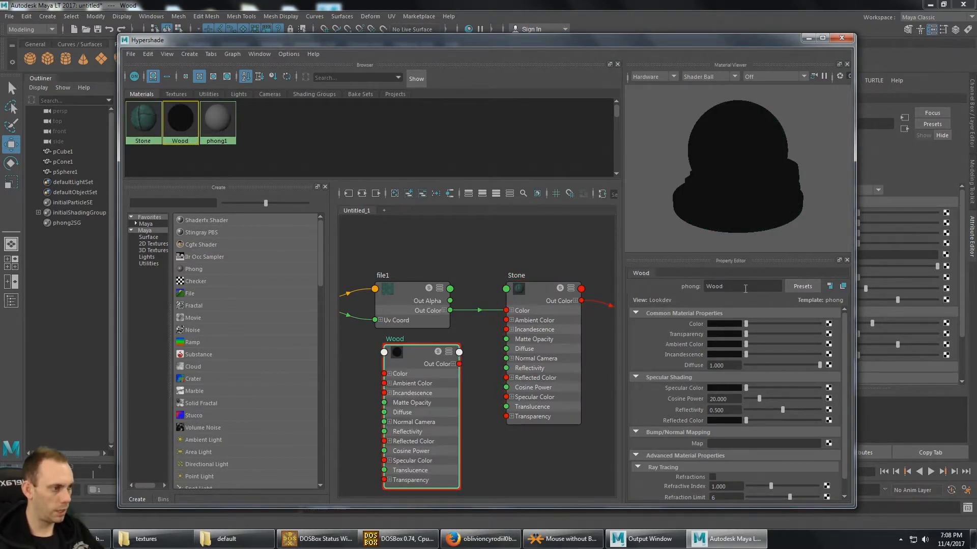
- Connect a File texture to the Wood material's Color and load wood_05_texture.tga from the Bitgem textures folder
left_click(829, 324)
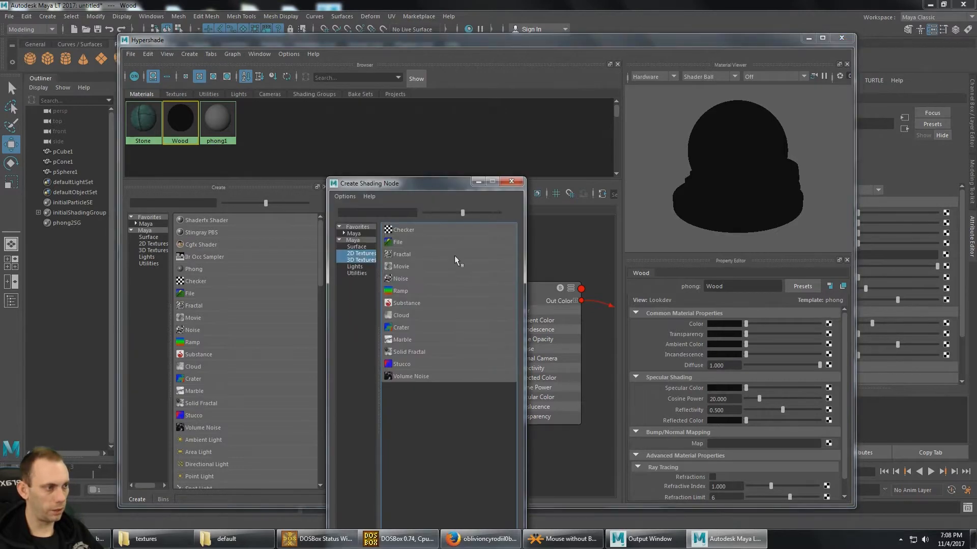
left_click(402, 244)
left_click(838, 357)
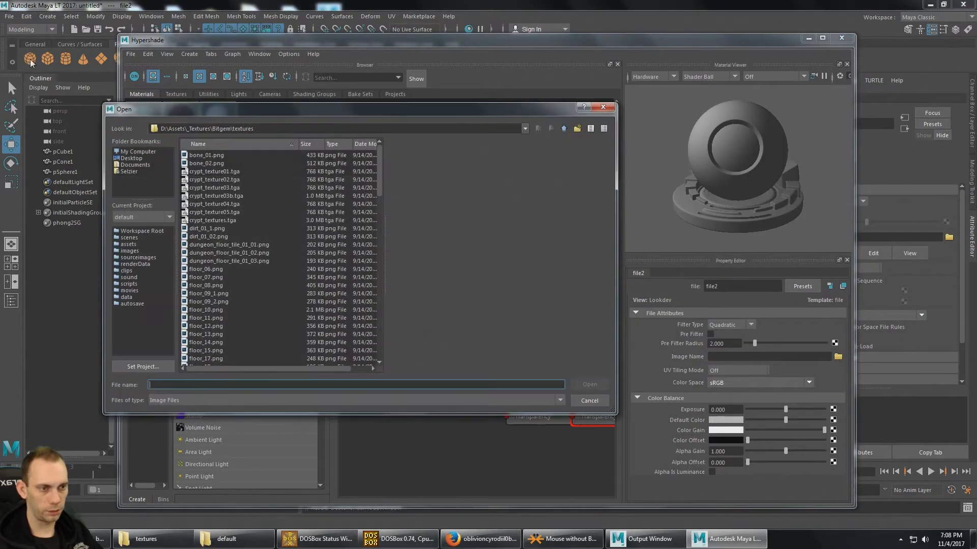
left_click(238, 302)
scroll(241, 302, "down", 10)
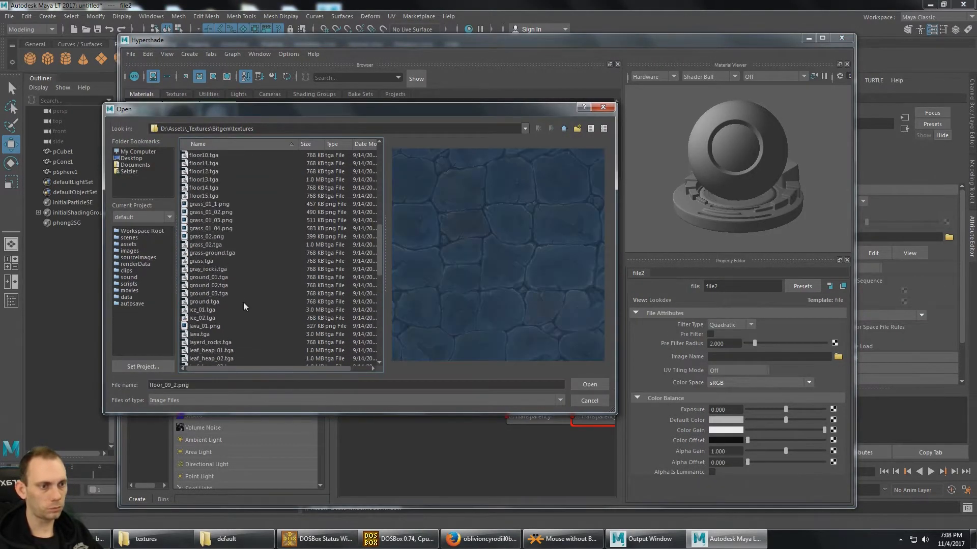
scroll(233, 304, "down", 8)
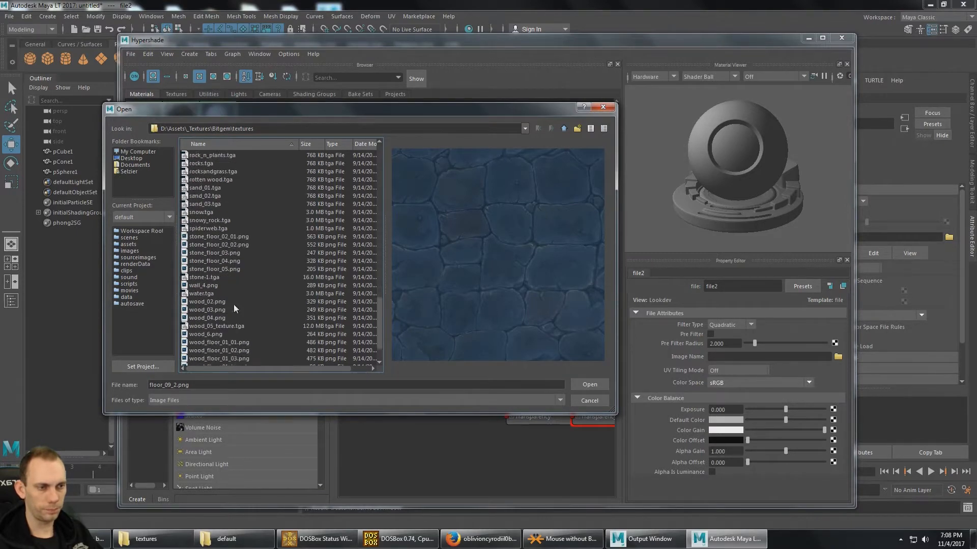
left_click(243, 285)
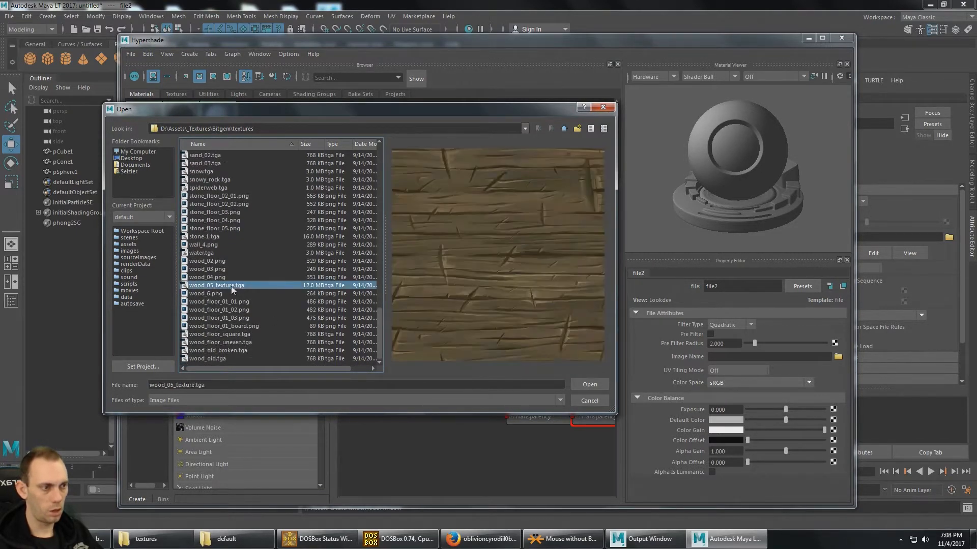
double_click(230, 285)
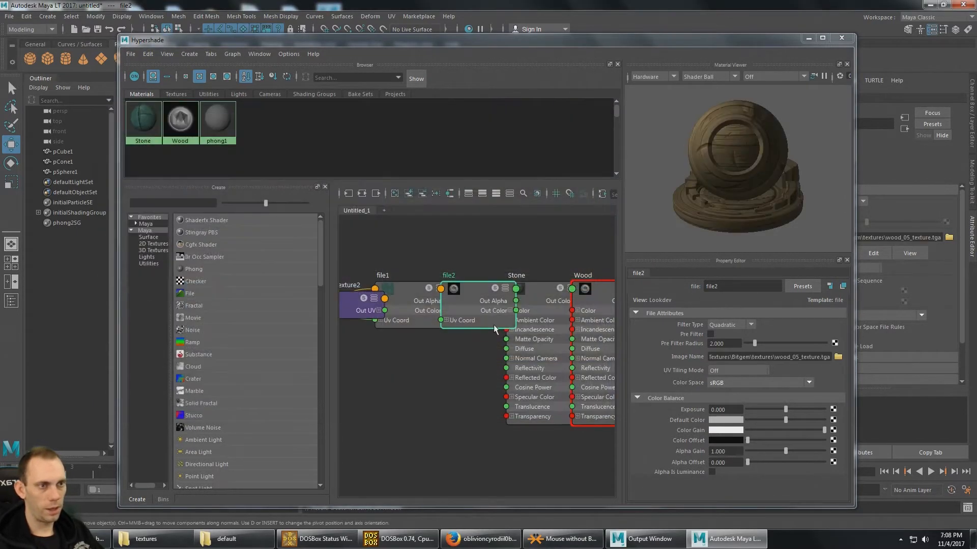
- Duplicate the Wood material and rename the copy Metal
left_click(224, 159)
left_click(182, 129)
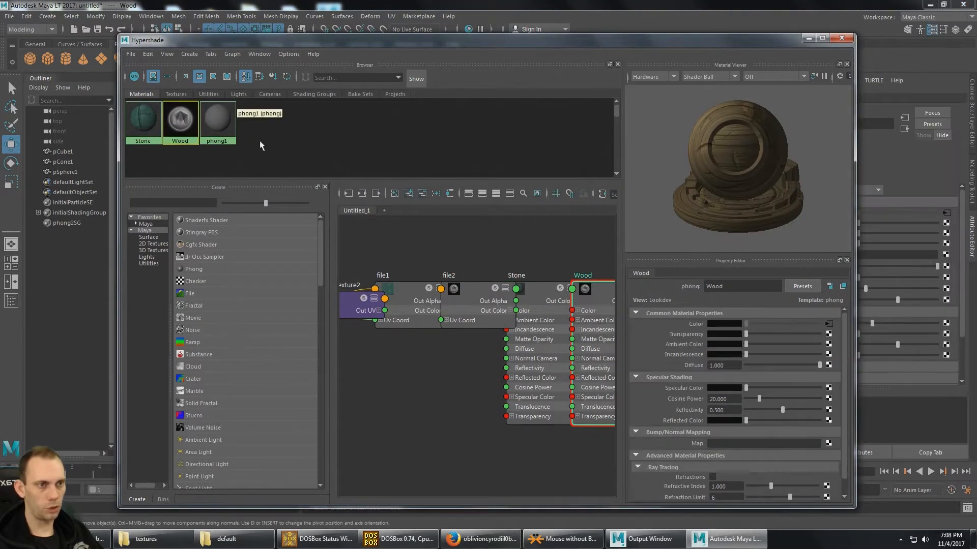
key("ctrl+d")
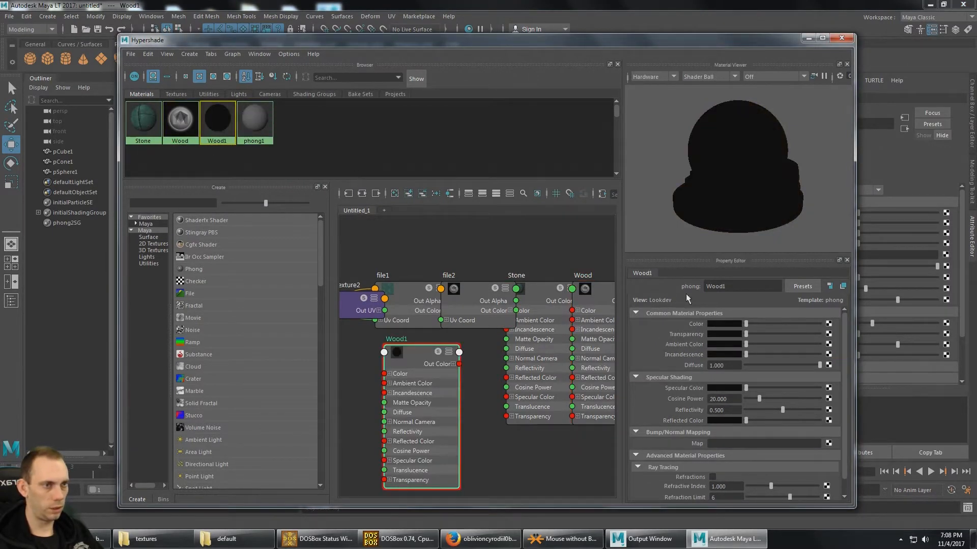
double_click(740, 286)
type("Metal")
key("Return")
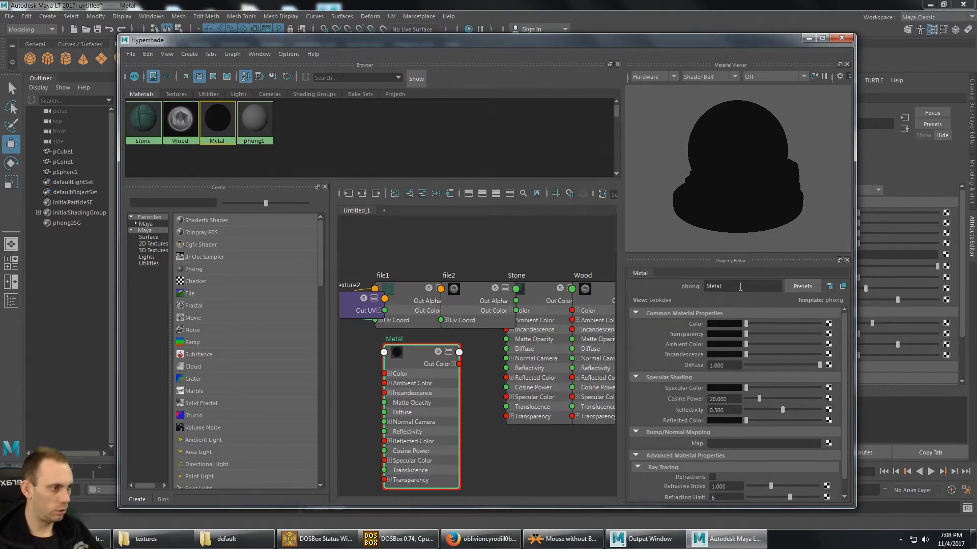
- Connect a File texture to the Metal material's Color and load metal_bindings.png from the Bitgem textures folder
left_click(828, 334)
left_click(398, 245)
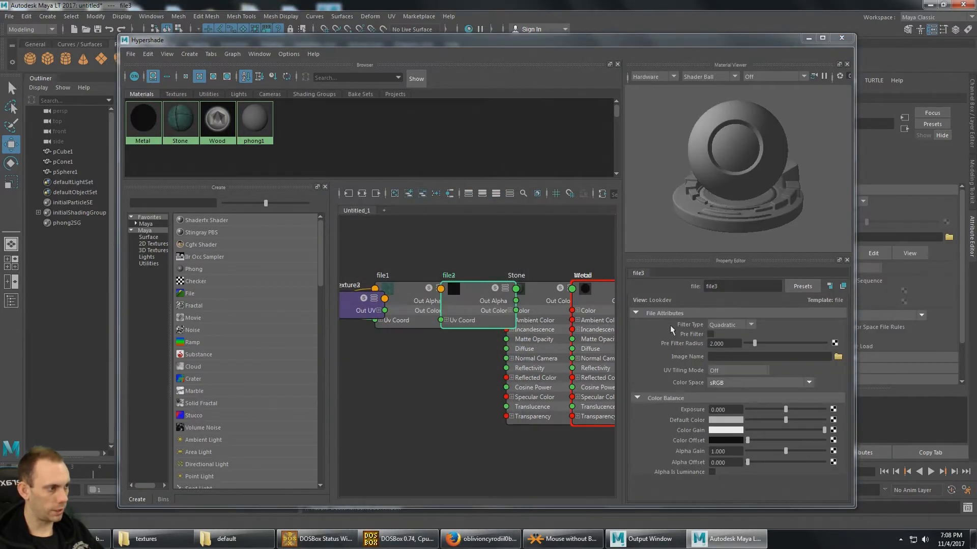
left_click(838, 357)
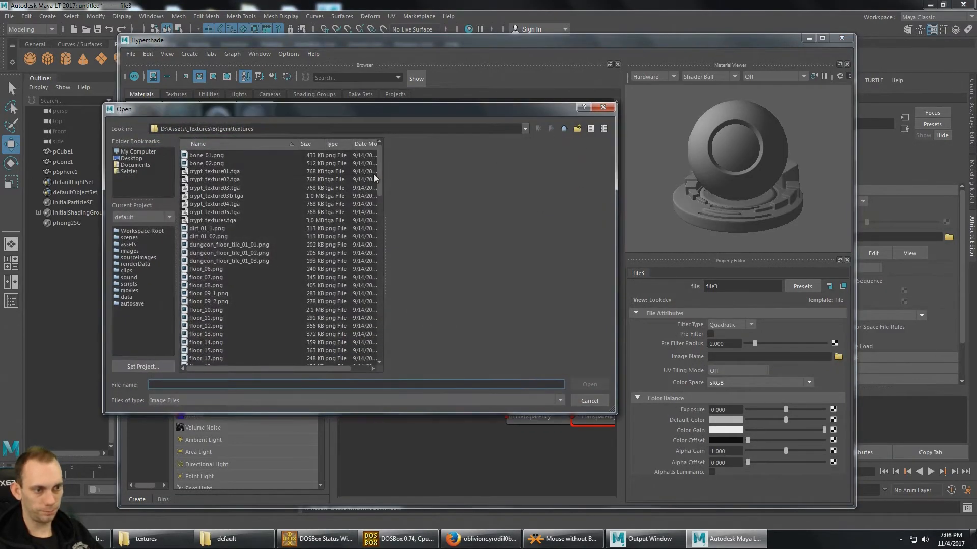
left_click_drag(380, 175, 382, 287)
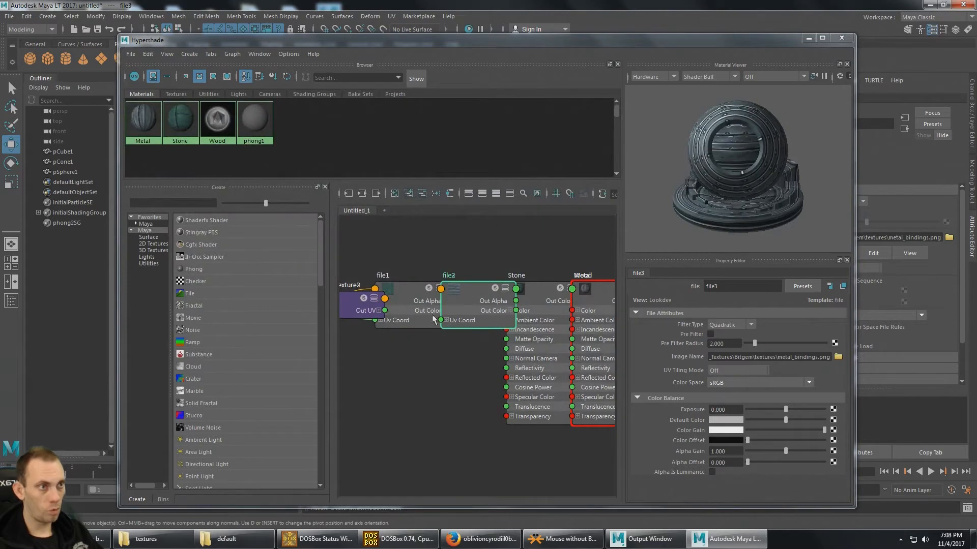
- Assign the Stone material to the cube and the Wood material to the cone
left_click_drag(386, 44, 357, 389)
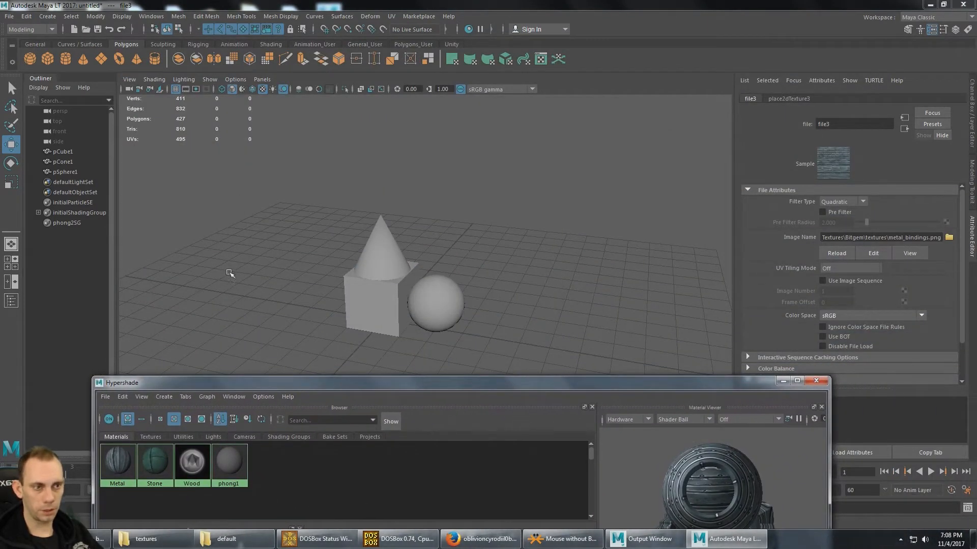
left_click(67, 152)
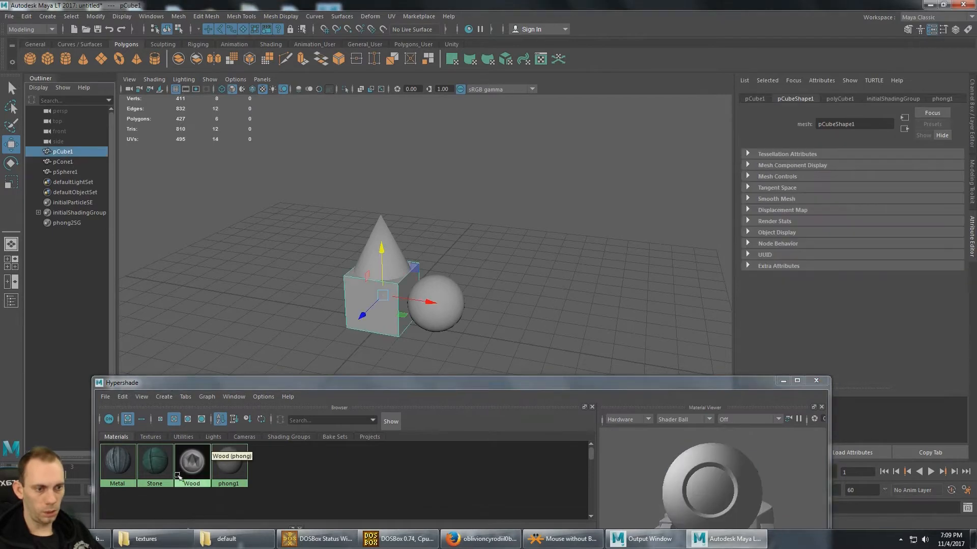
right_click_drag(149, 469, 156, 390)
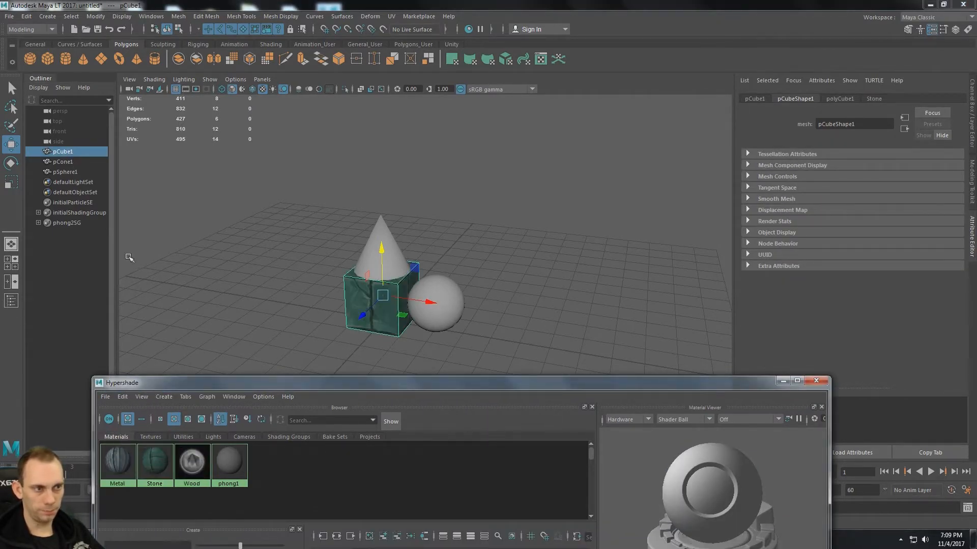
left_click(63, 162)
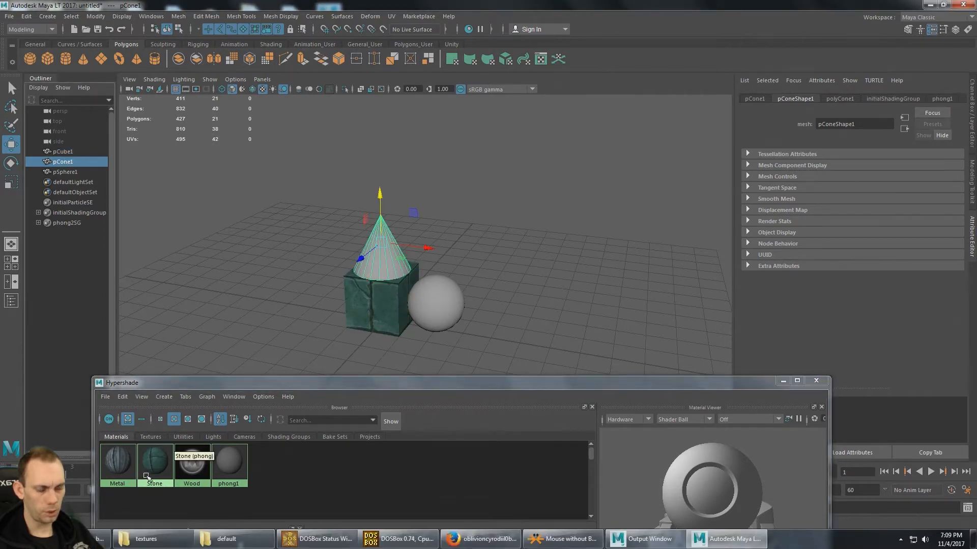
right_click_drag(192, 463, 186, 390)
- Assign the Metal material to the sphere and close the Hypershade
left_click(75, 173)
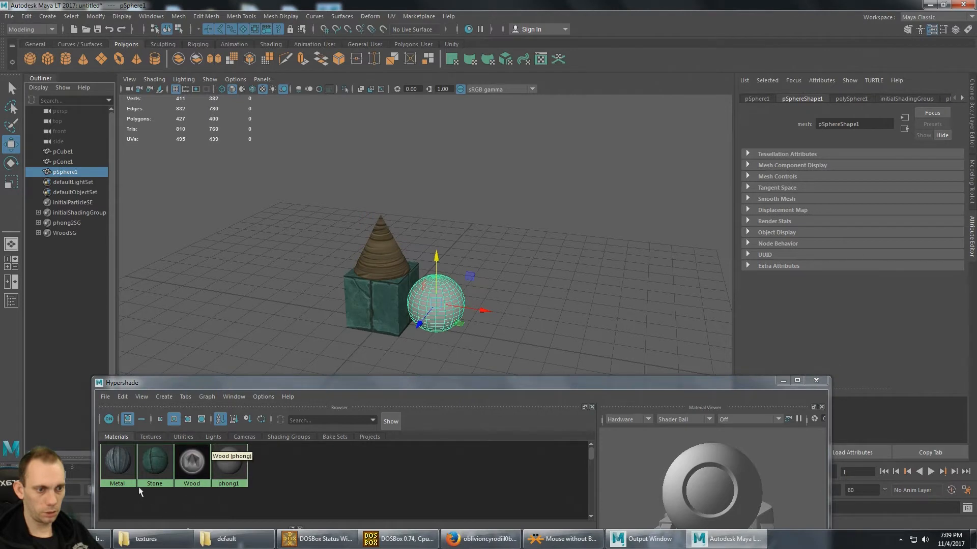
right_click_drag(130, 460, 133, 393)
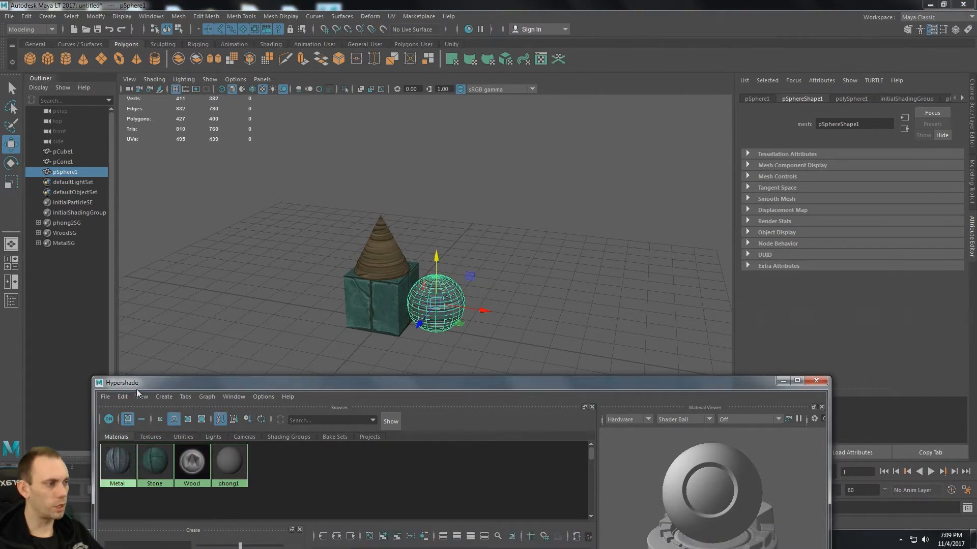
left_click(816, 382)
left_click_drag(550, 229, 431, 253, "alt")
left_click(531, 233)
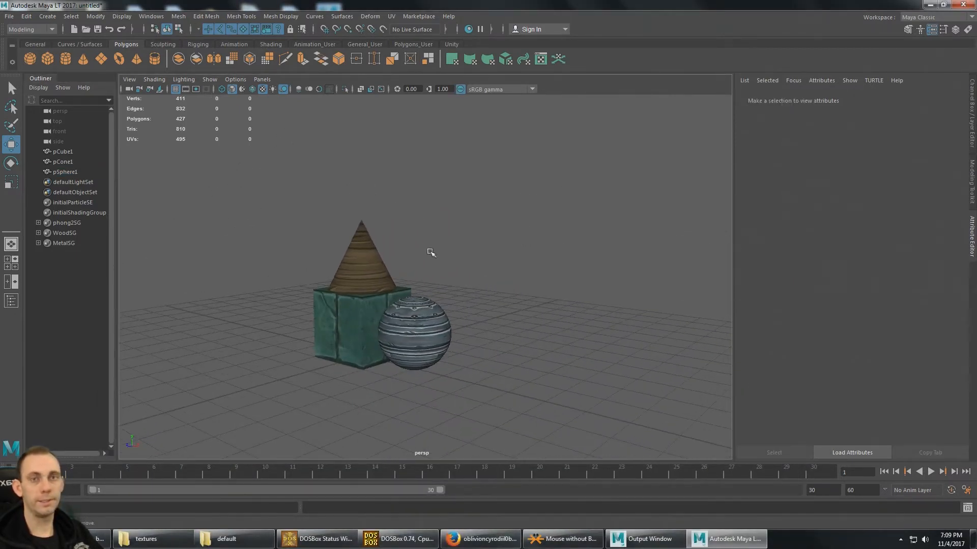
- Open the UV Editor for the sphere and place it as a floating window clear of the Outliner
left_click(422, 348)
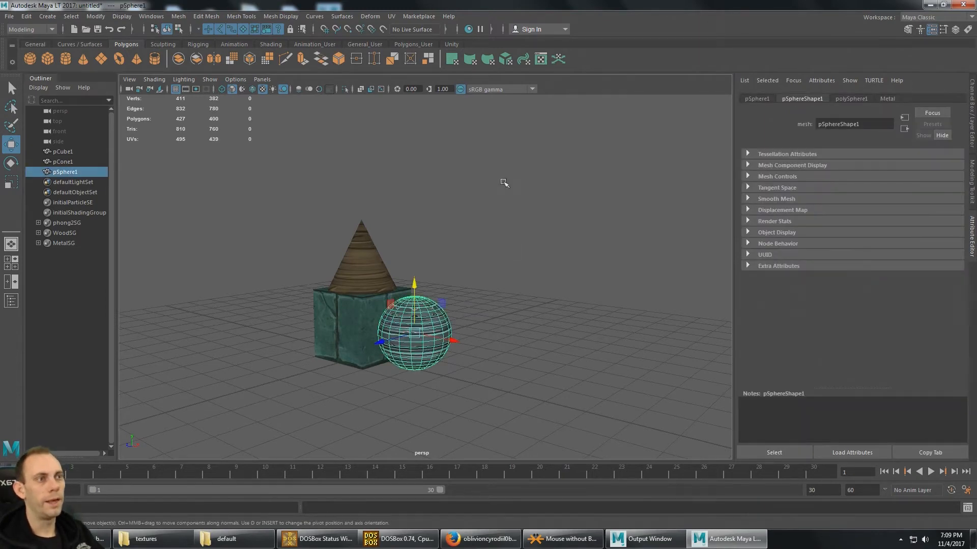
left_click(395, 17)
left_click(416, 42)
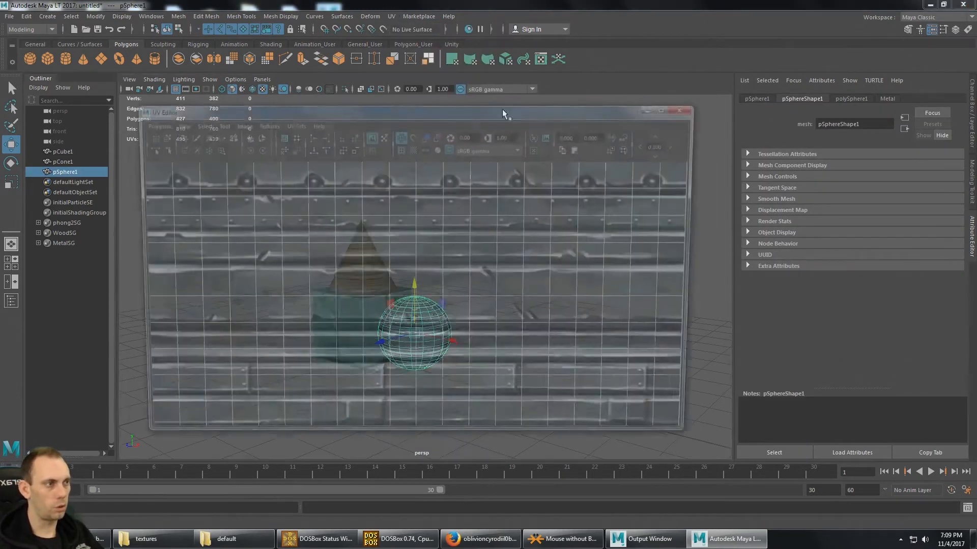
left_click(671, 107)
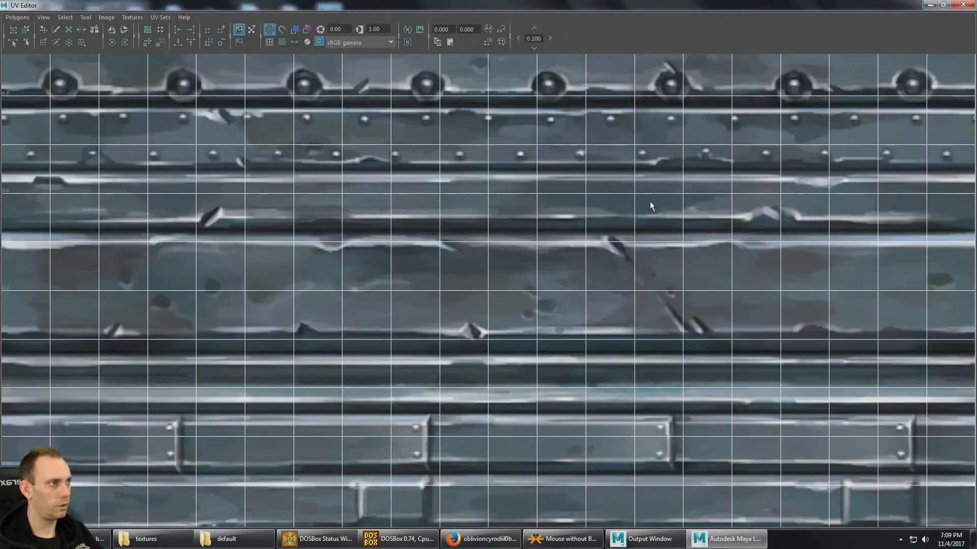
left_click(943, 5)
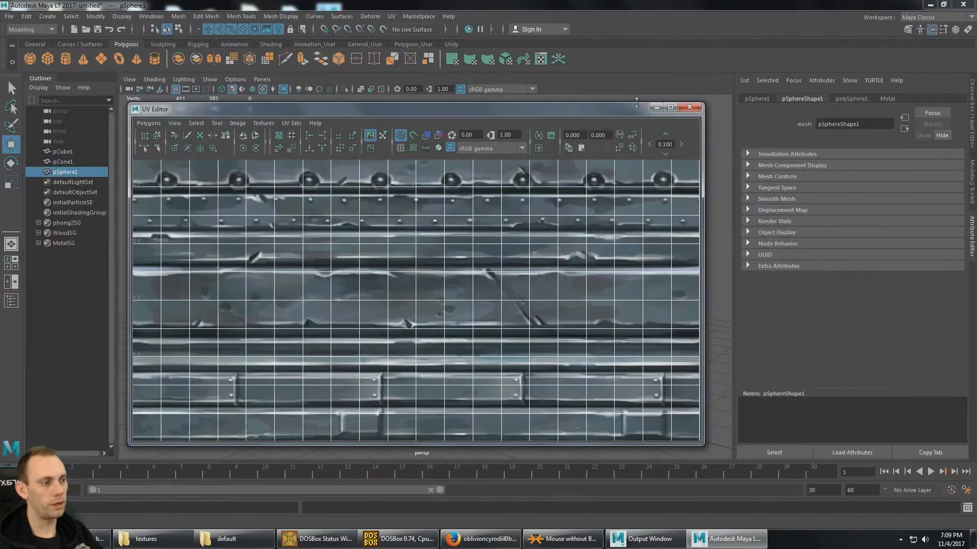
left_click_drag(619, 109, 551, 72)
scroll(435, 236, "down", 5)
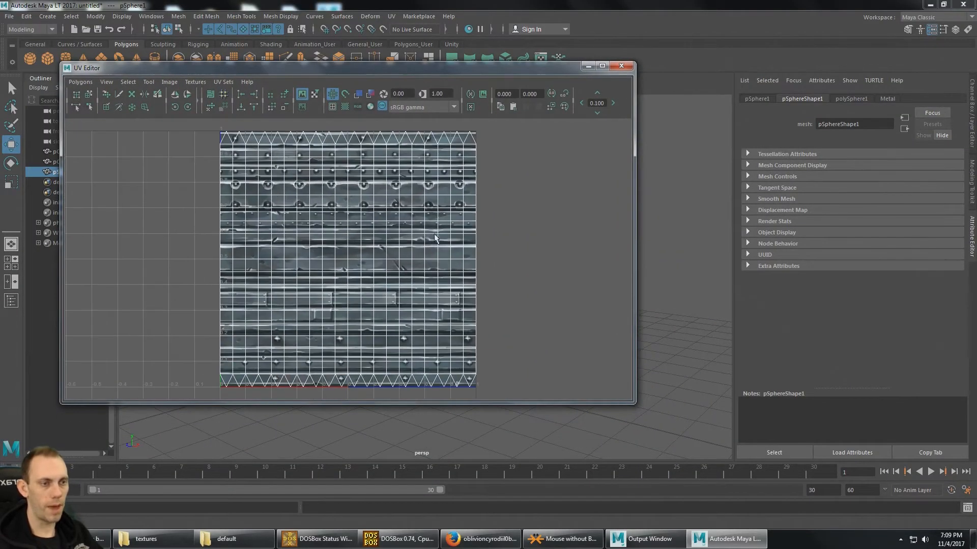
middle_click_drag(430, 239, 440, 244, "alt")
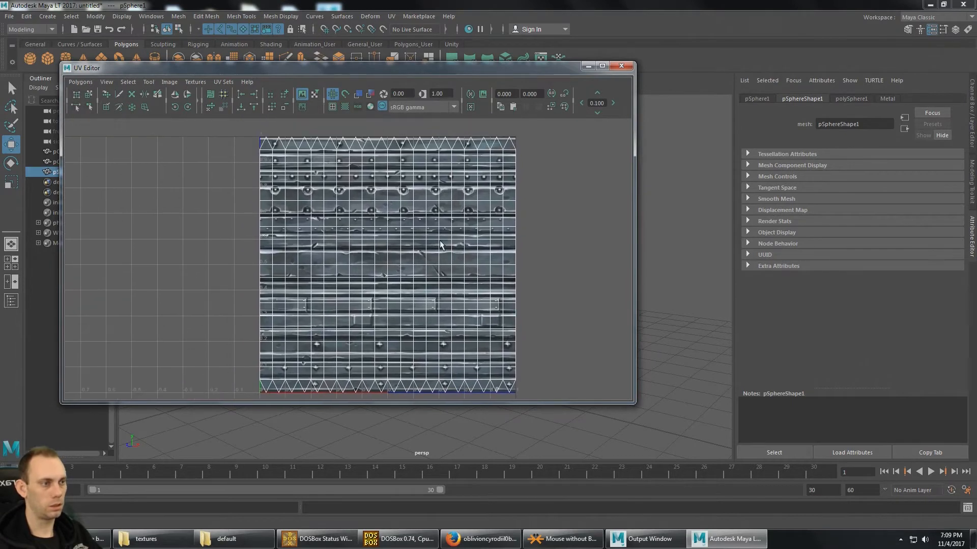
left_click_drag(438, 75, 436, 273)
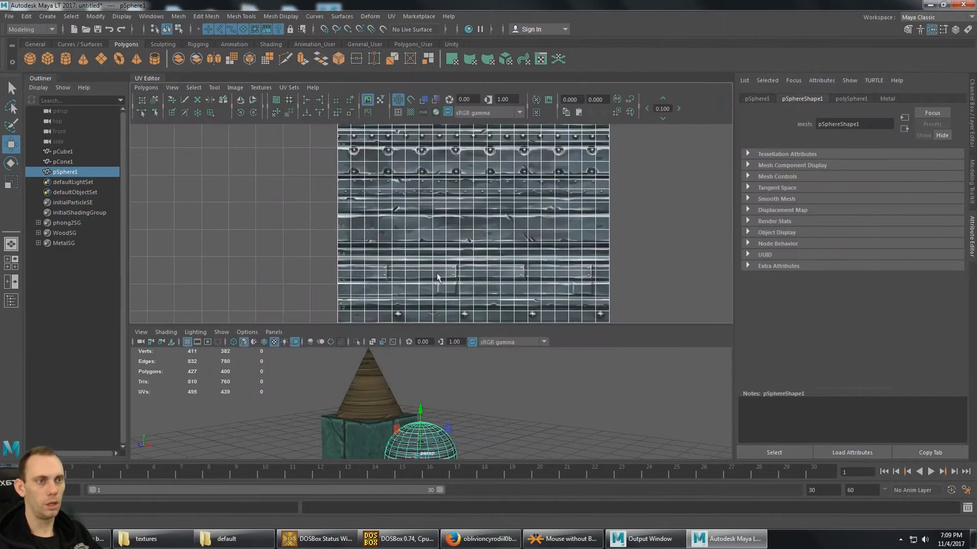
left_click_drag(161, 79, 579, 110)
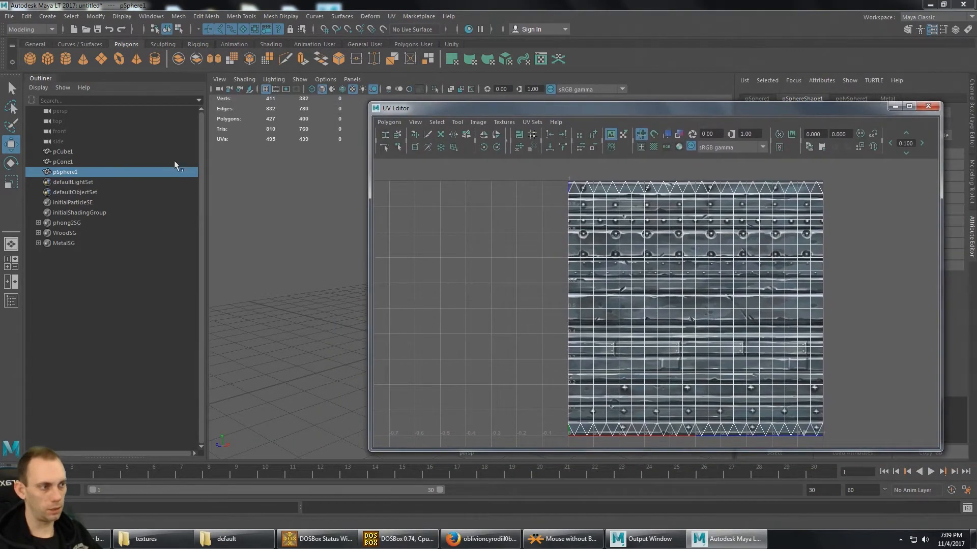
- Shift all of the cube's UVs by about 0.125 along U so the faces line up with the stone blocks
left_click(66, 162)
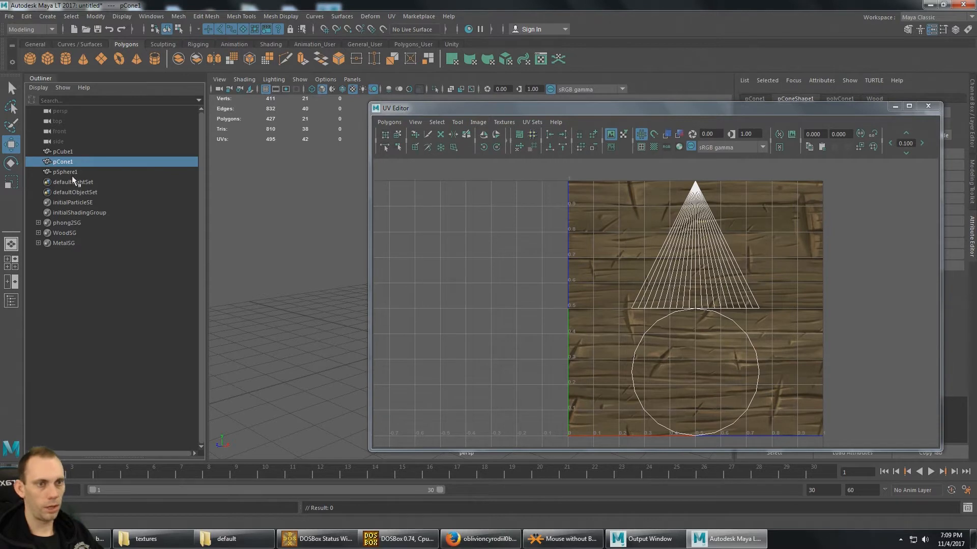
left_click(63, 152)
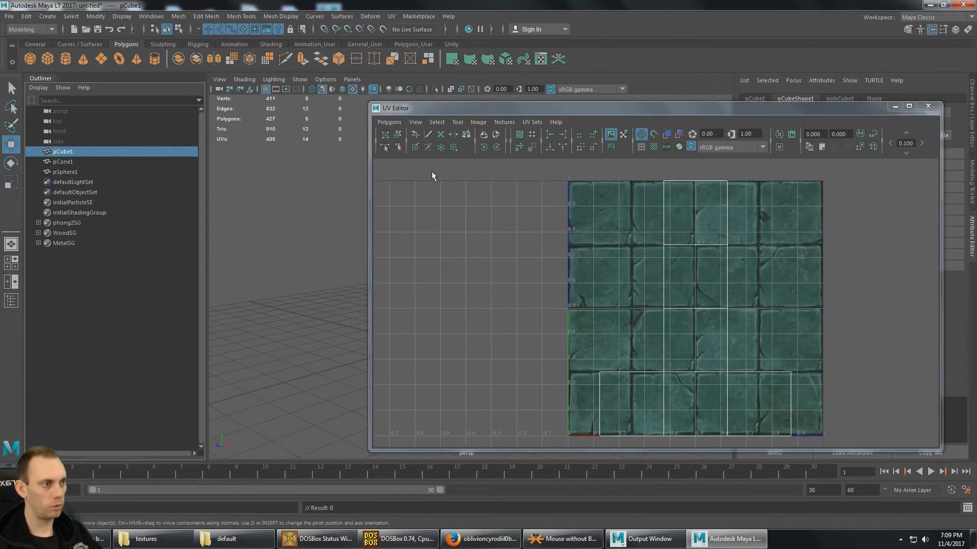
left_click_drag(557, 176, 857, 445)
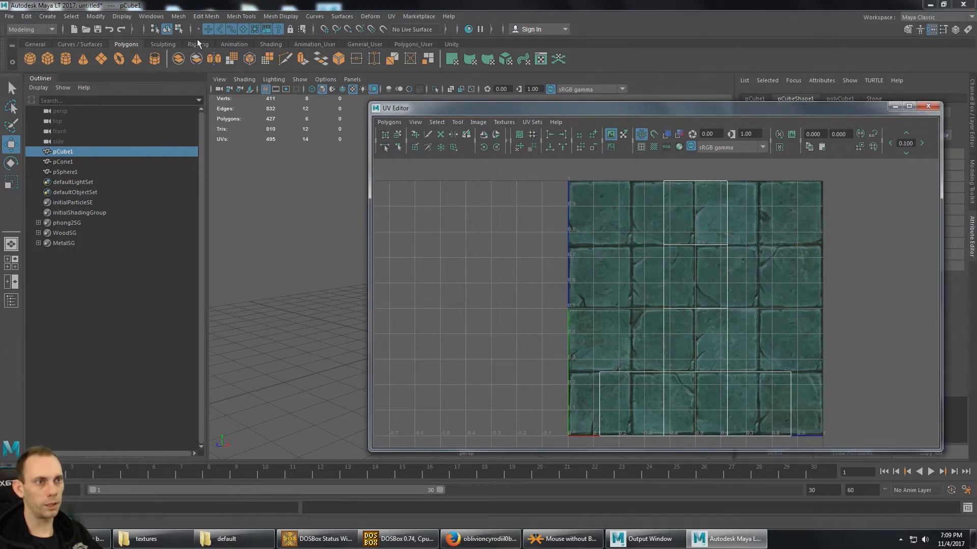
left_click(180, 32)
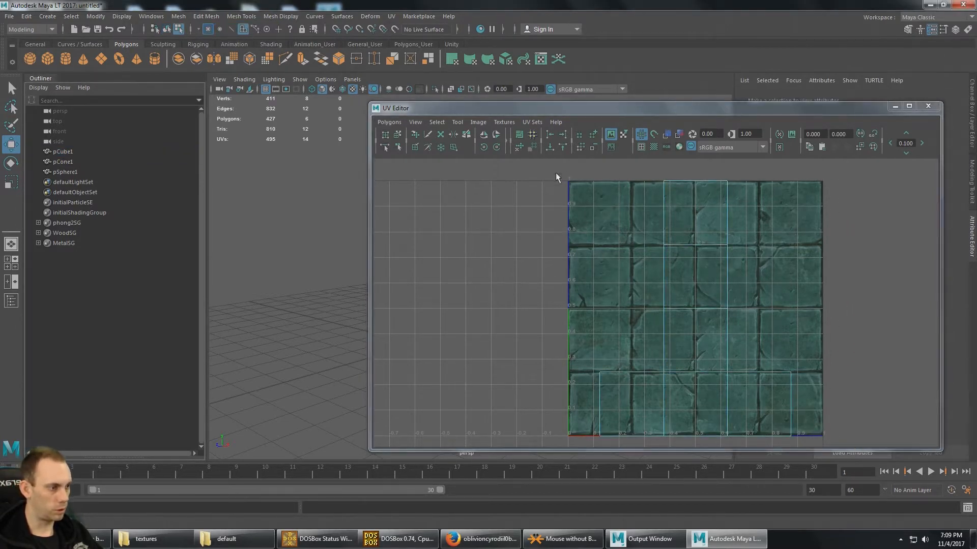
left_click_drag(556, 172, 849, 434)
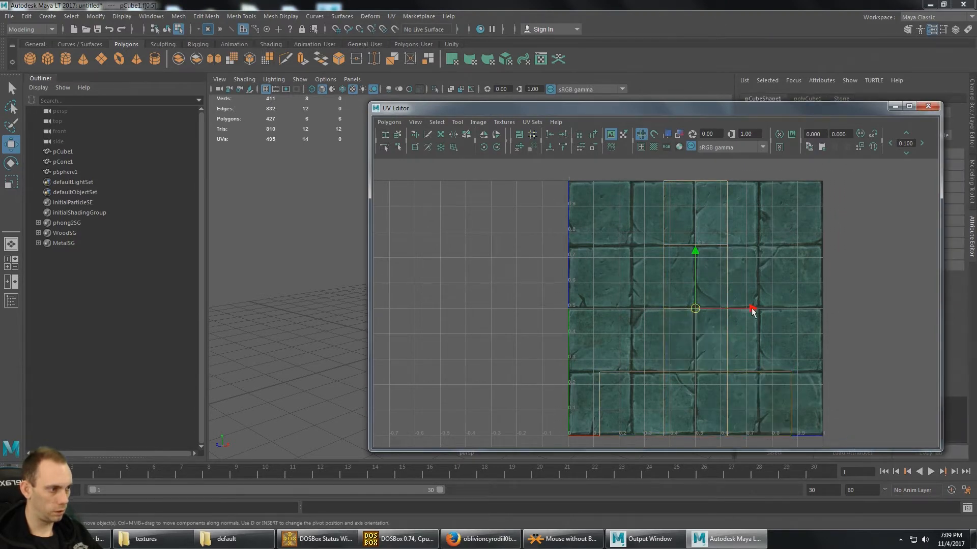
left_click_drag(753, 310, 785, 321)
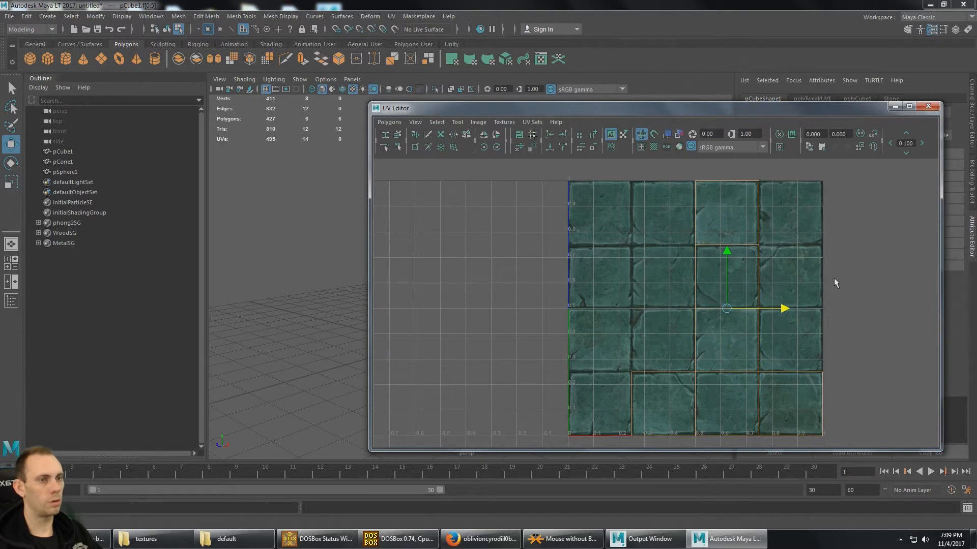
- Scale up the UVs of the cone's side faces to span the wood texture's width and move them down to its lower edge
left_click(72, 162)
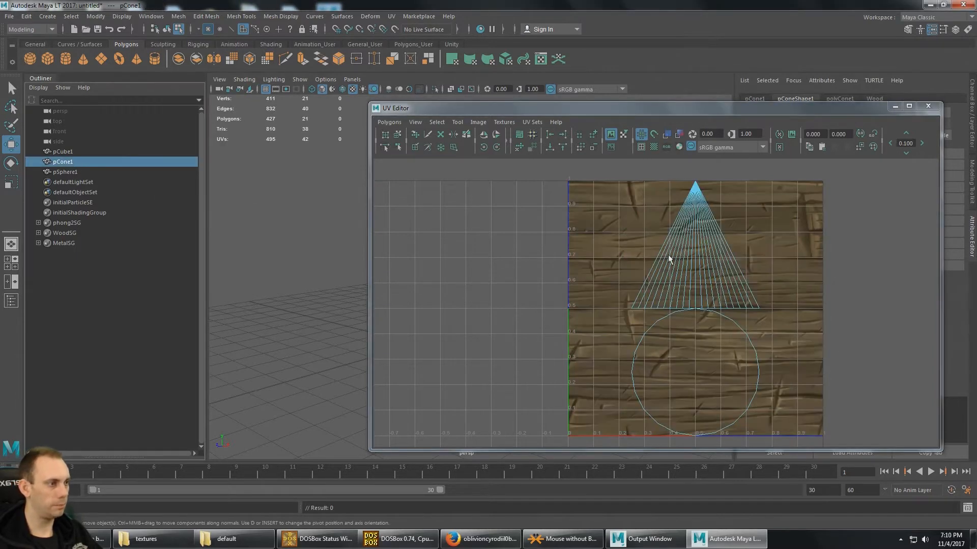
left_click_drag(586, 169, 833, 337)
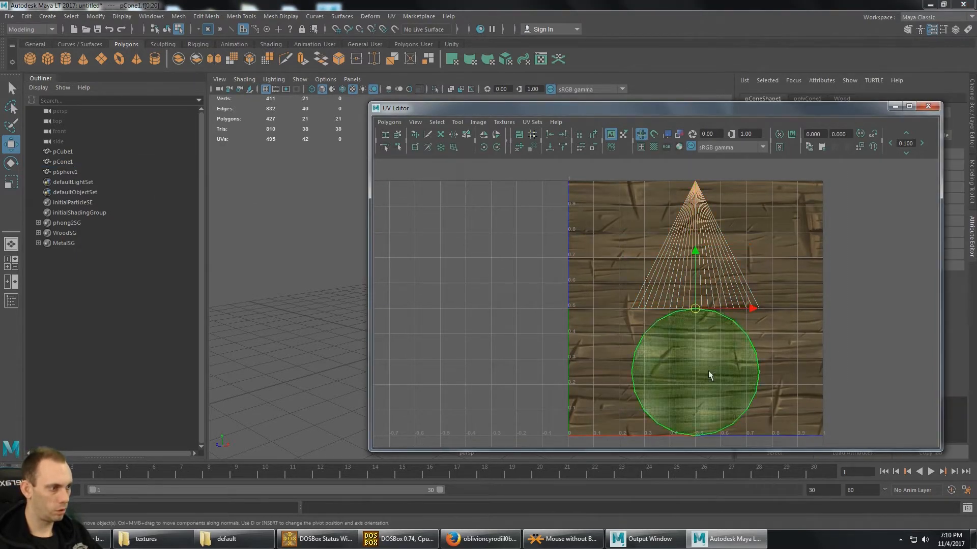
left_click_drag(778, 439, 588, 308)
left_click_drag(696, 190, 696, 247)
key("r")
left_click_drag(700, 304, 752, 279)
key("w")
left_click_drag(694, 244, 695, 260)
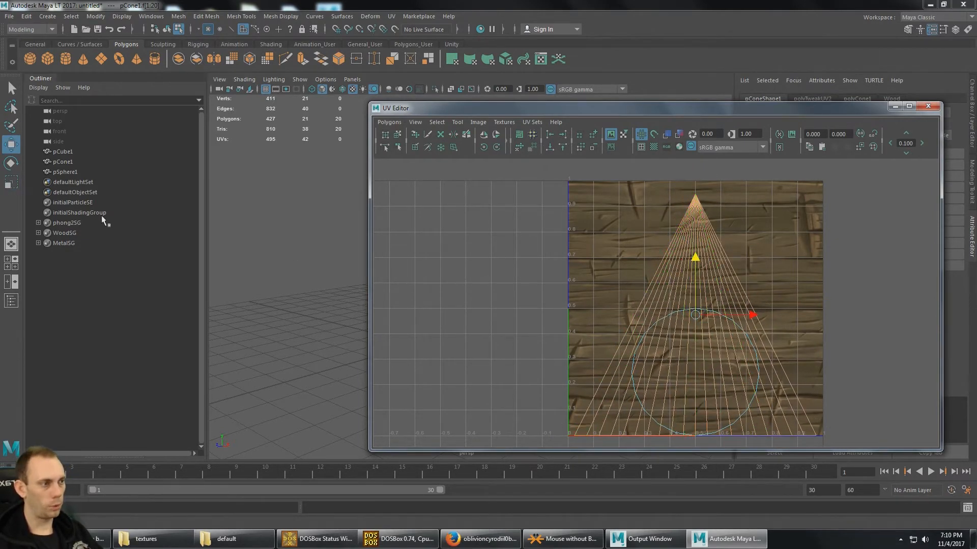
- Check the sphere's UV layout, minimize the UV Editor and examine the textures on the three objects
left_click(73, 174)
left_click(895, 106)
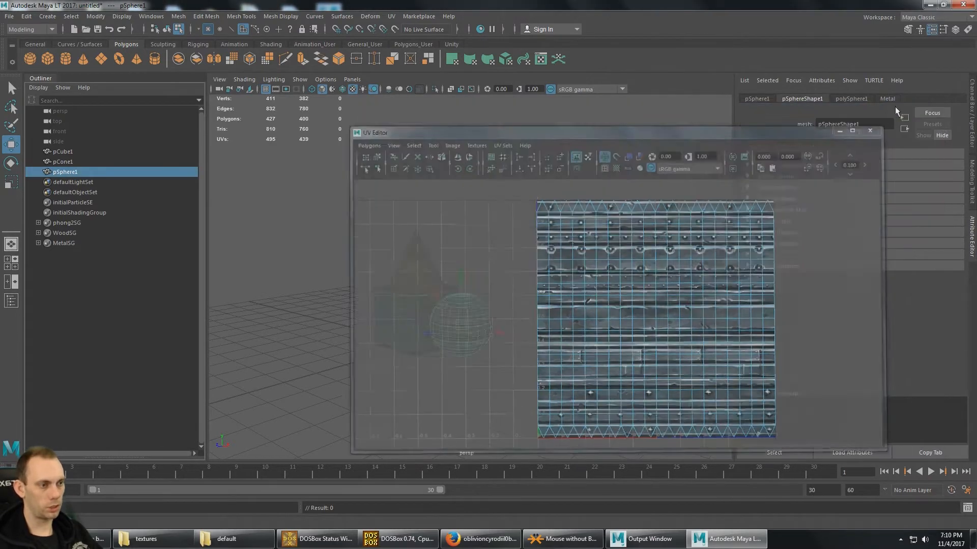
left_click(522, 185)
left_click_drag(499, 227, 516, 262, "alt")
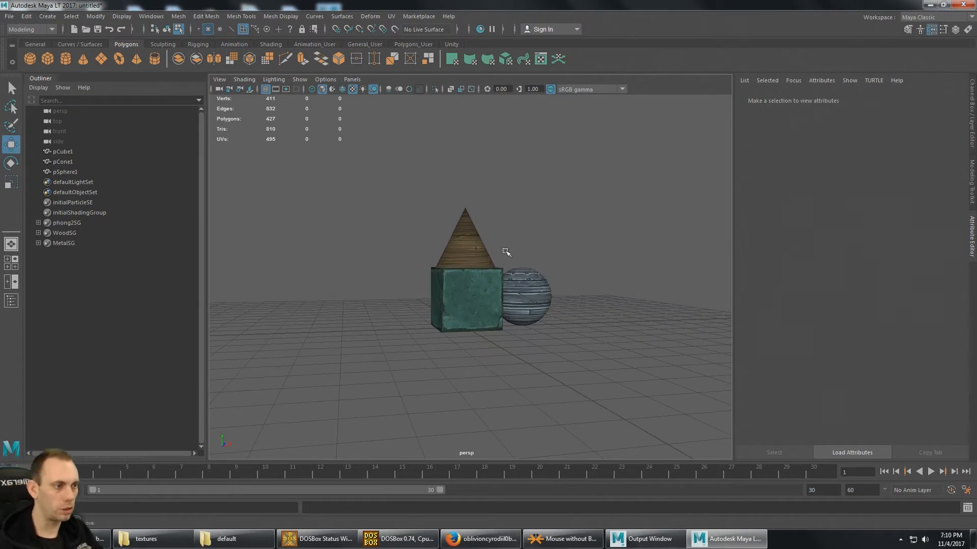
left_click_drag(554, 226, 540, 252, "alt")
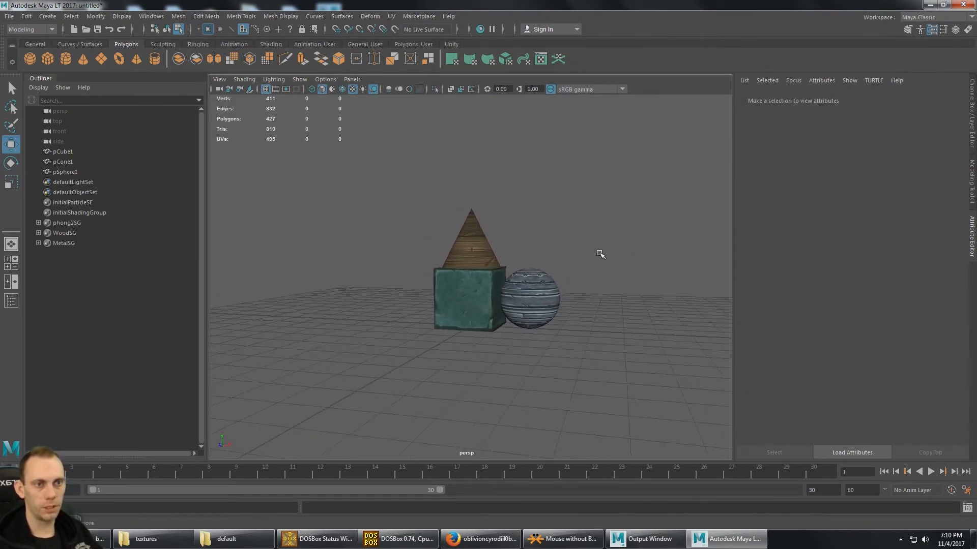
- Combine the cube, cone and sphere into one mesh and delete all construction history in the scene
left_click(63, 151)
left_click(66, 171, "shift")
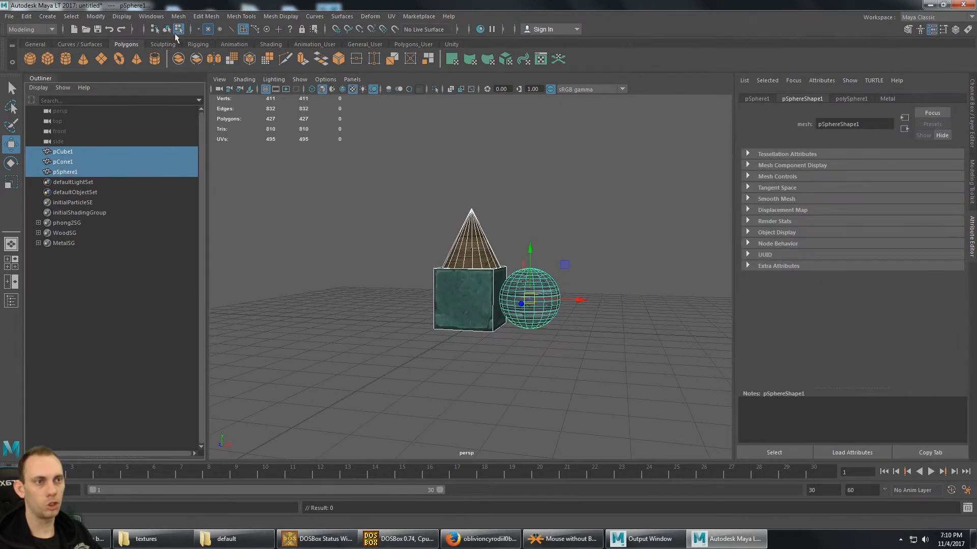
left_click(179, 16)
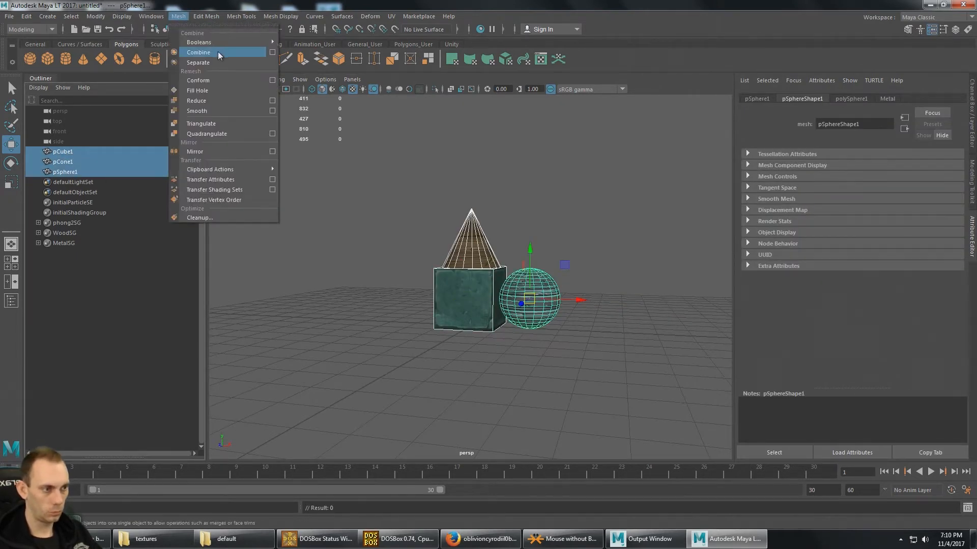
left_click(217, 53)
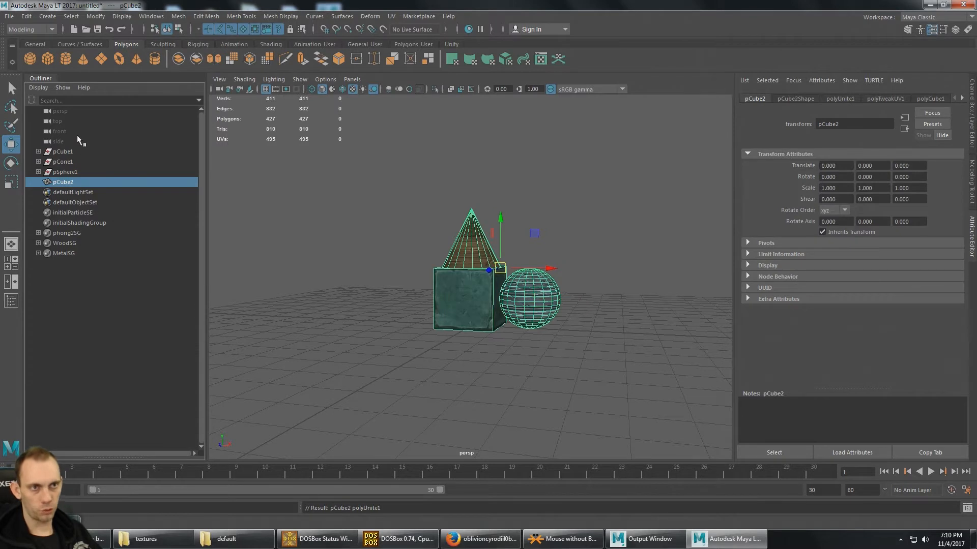
left_click(30, 17)
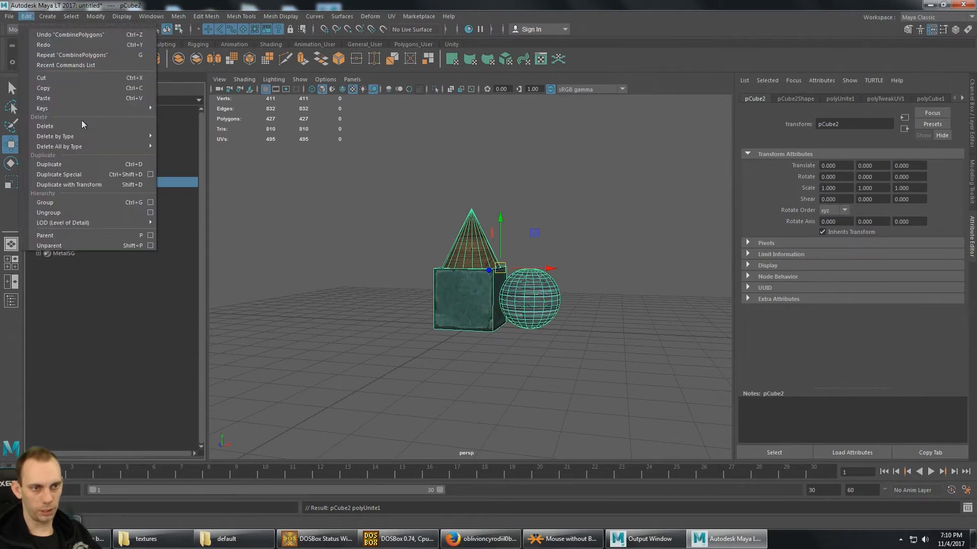
mouse_move(85, 146)
left_click(204, 155)
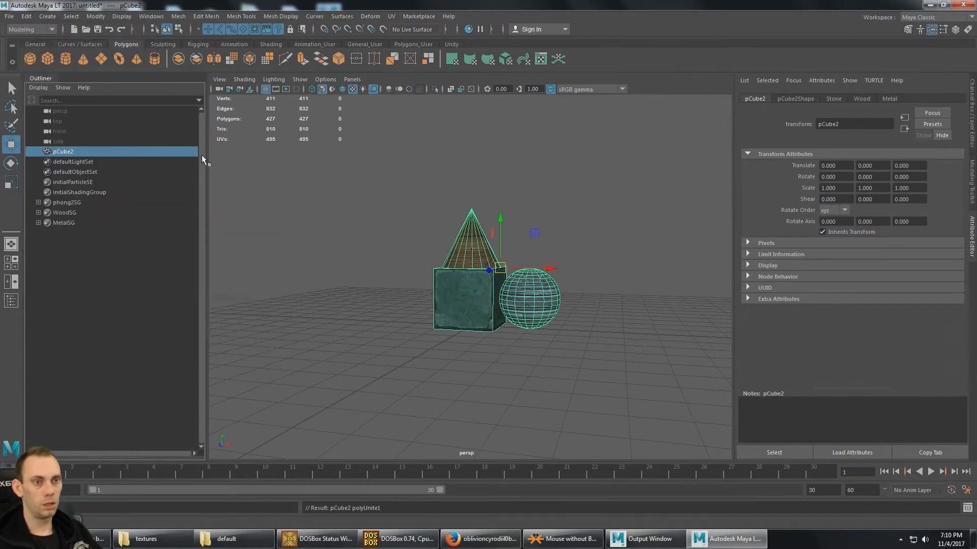
- Rename the combined mesh as MyObject
double_click(66, 152)
type("MyObj")
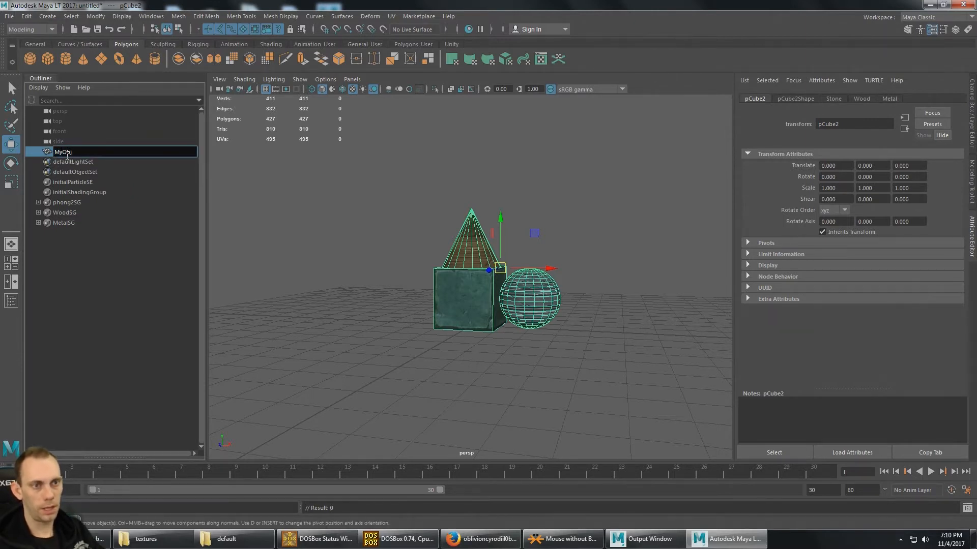
type("ect")
key("Return")
- Inspect the combined mesh from several angles and select MyObject
left_click_drag(231, 148, 551, 234, "alt")
left_click(517, 217)
scroll(561, 232, "up", 3)
scroll(561, 232, "down", 4)
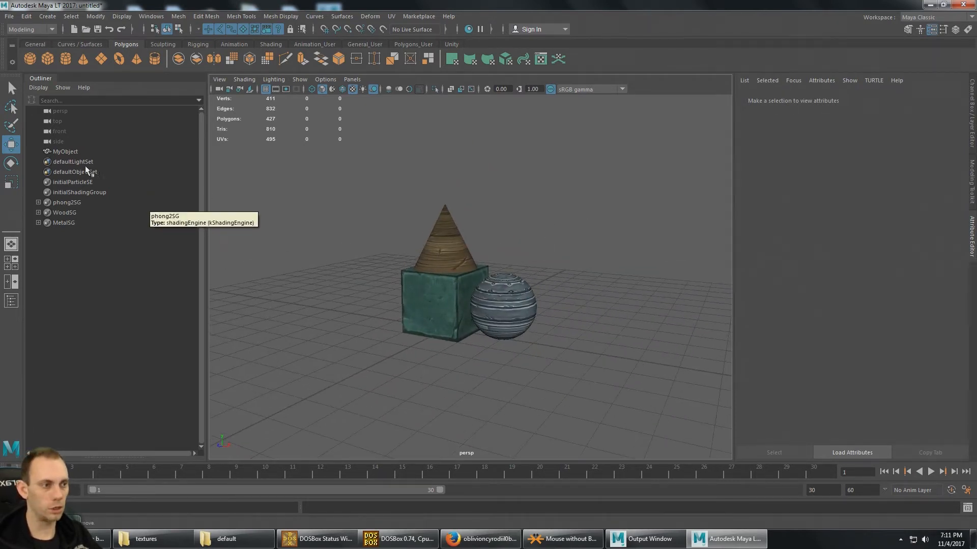
left_click(77, 152)
left_click_drag(354, 236, 363, 235, "alt")
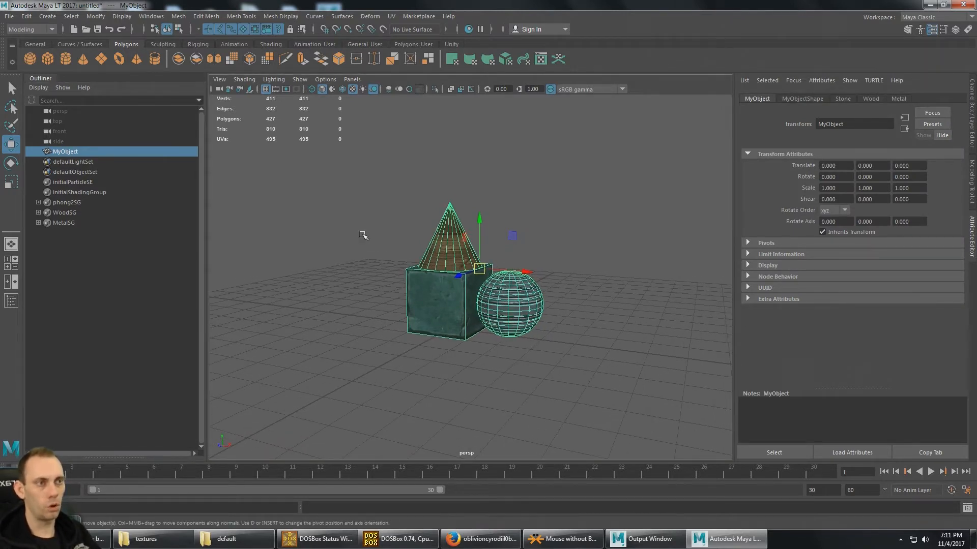
left_click(159, 17)
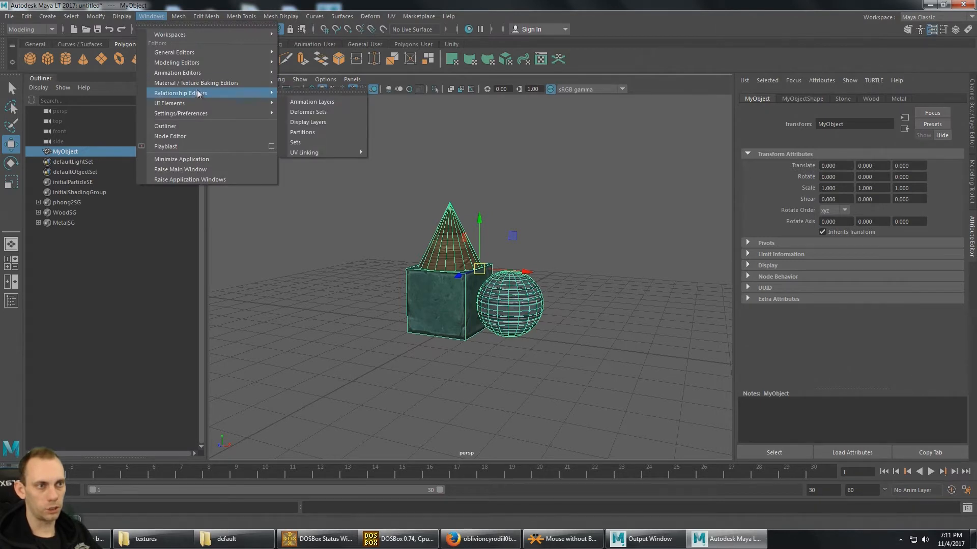
mouse_move(222, 82)
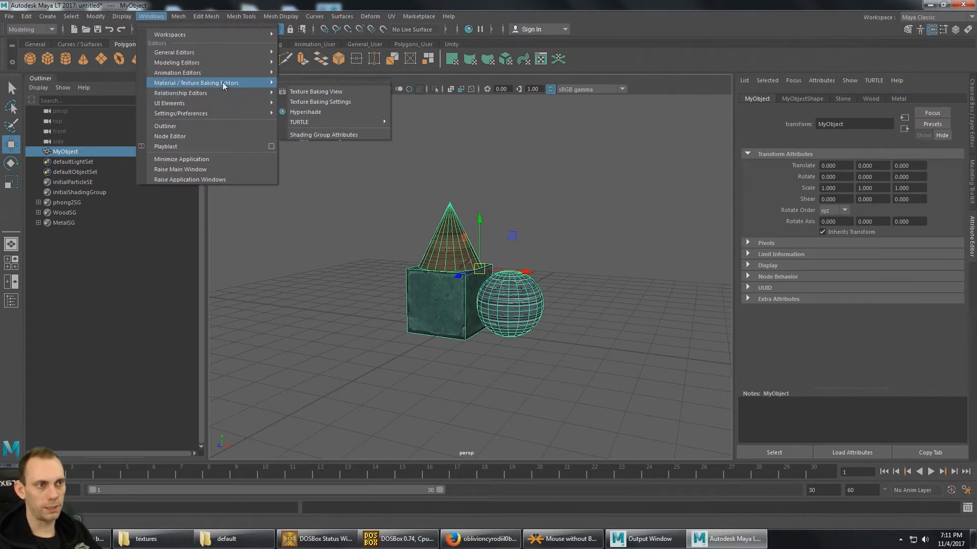
left_click(335, 103)
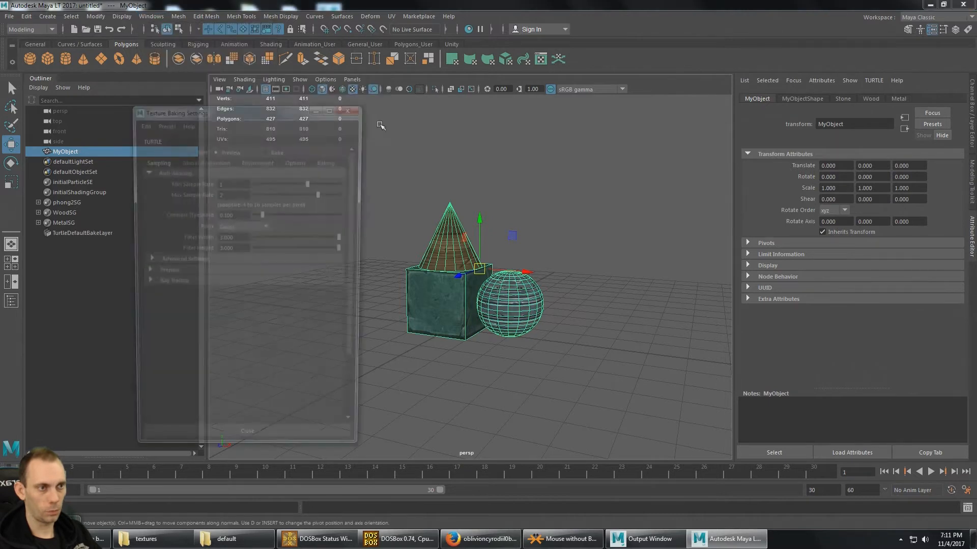
left_click_drag(243, 115, 190, 114)
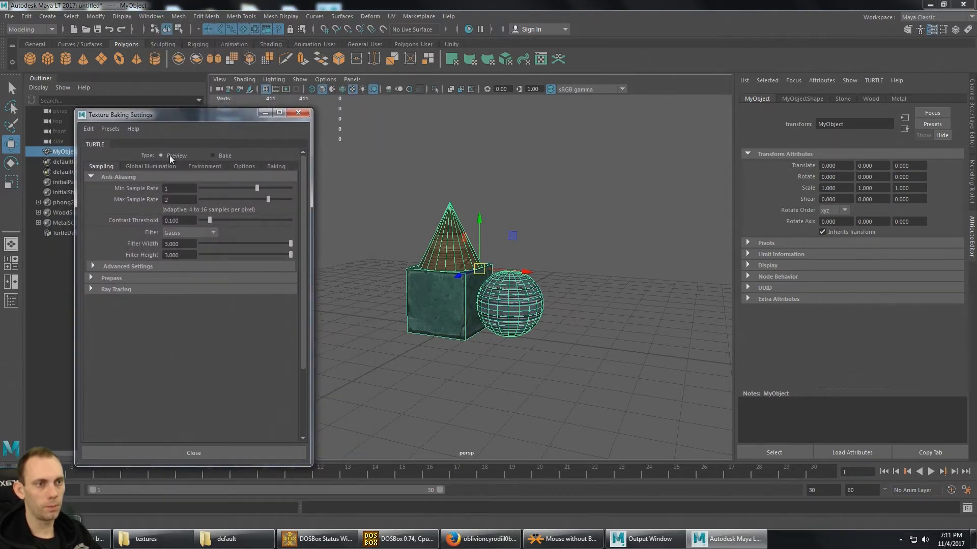
left_click_drag(188, 109, 188, 96)
left_click_drag(194, 110, 148, 141)
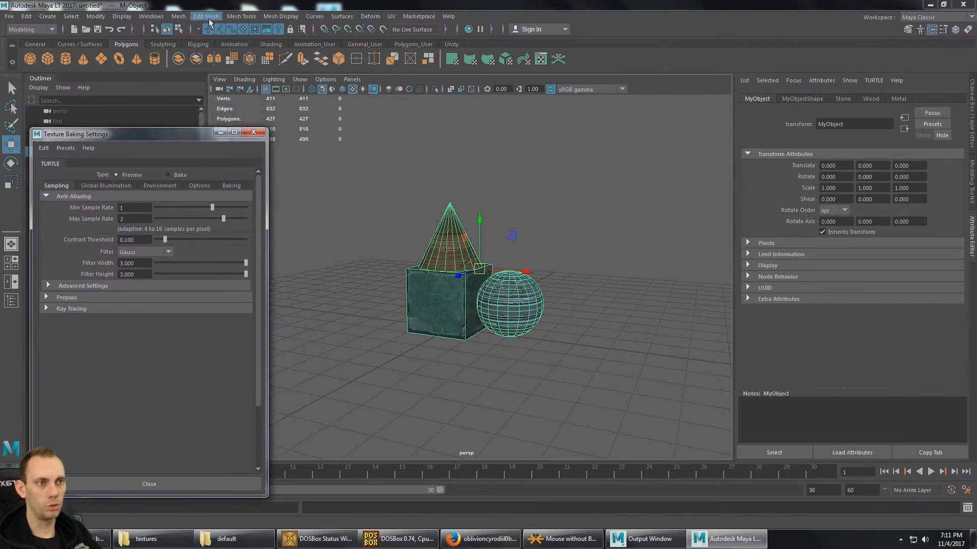
left_click(151, 16)
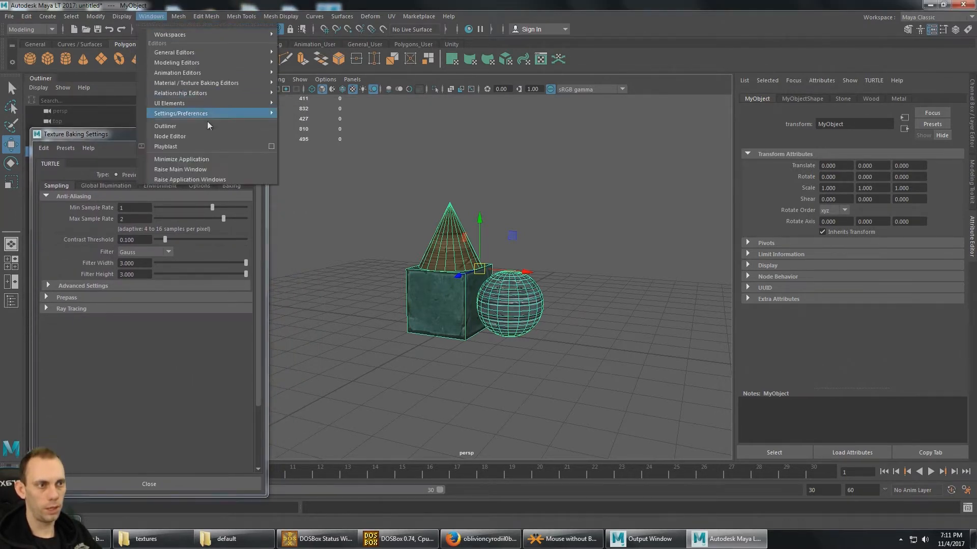
mouse_move(212, 82)
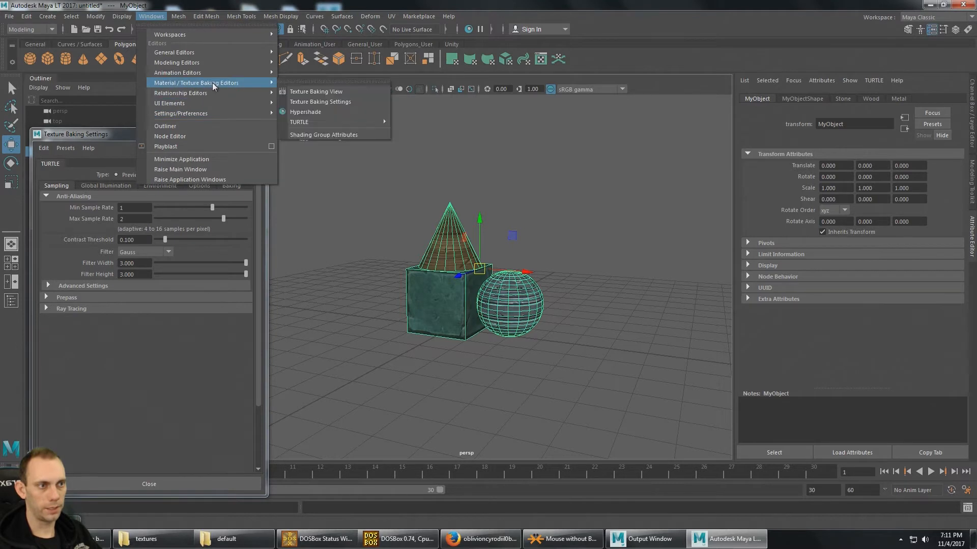
left_click(338, 92)
left_click_drag(285, 110, 565, 143)
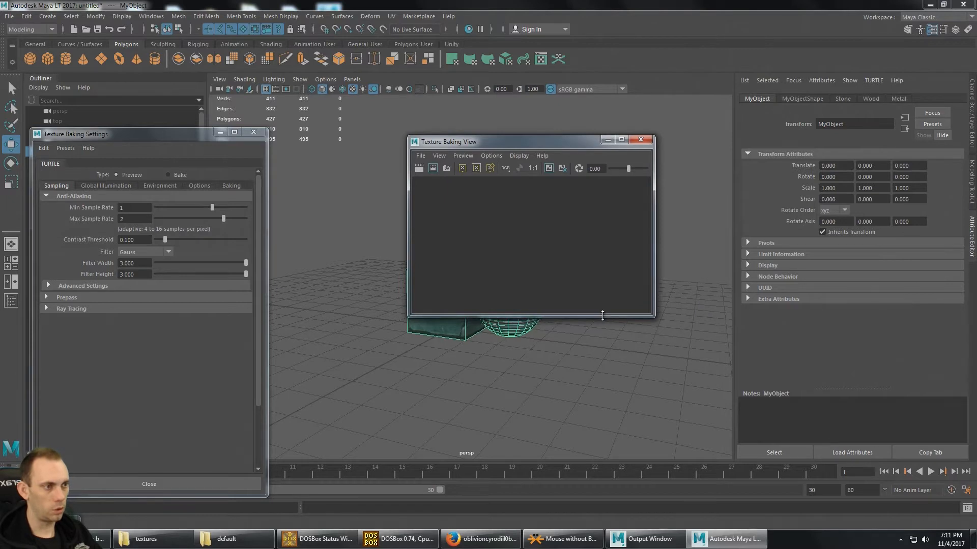
left_click_drag(602, 316, 625, 474)
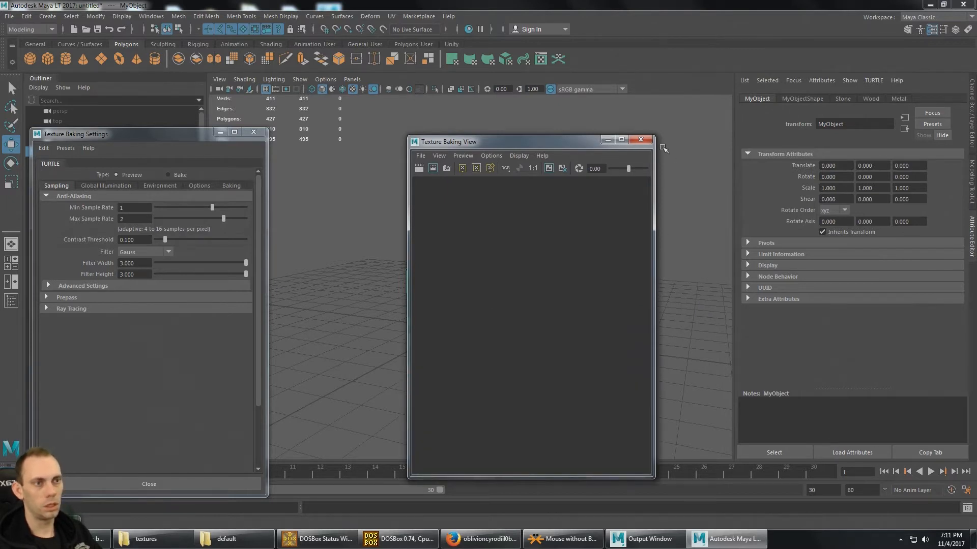
left_click(641, 140)
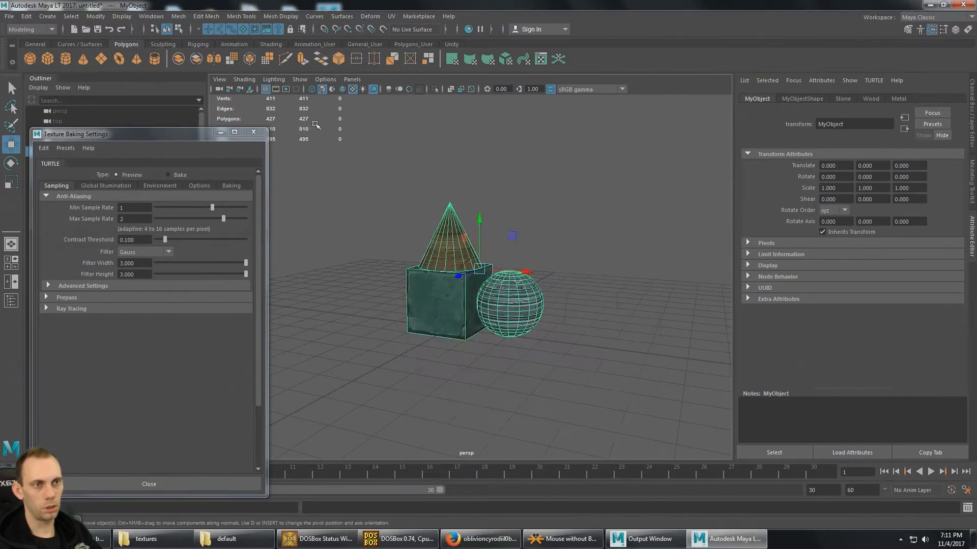
left_click(253, 131)
- Switch to the Shading tools and render a preview of MyObject in the Texture Baking View
left_click(30, 29)
left_click(35, 71)
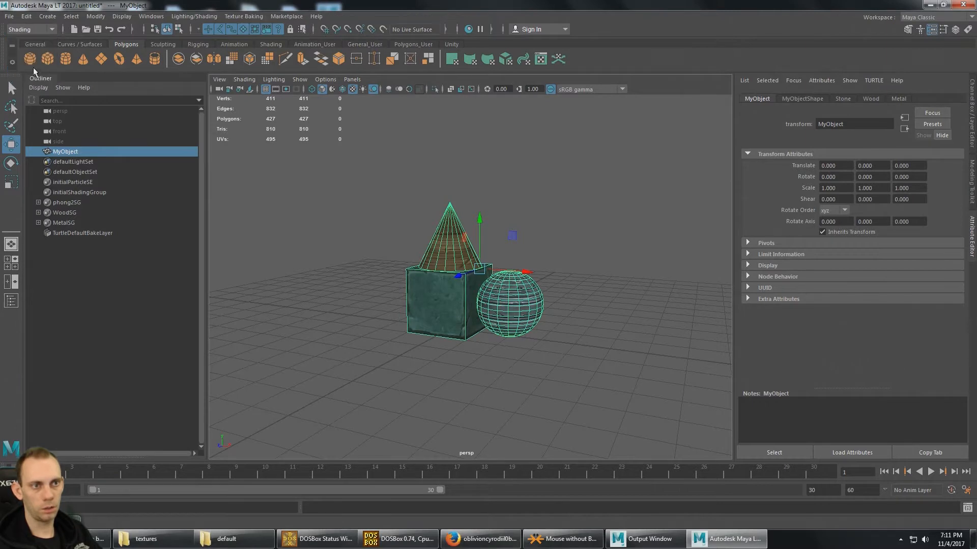
left_click(271, 45)
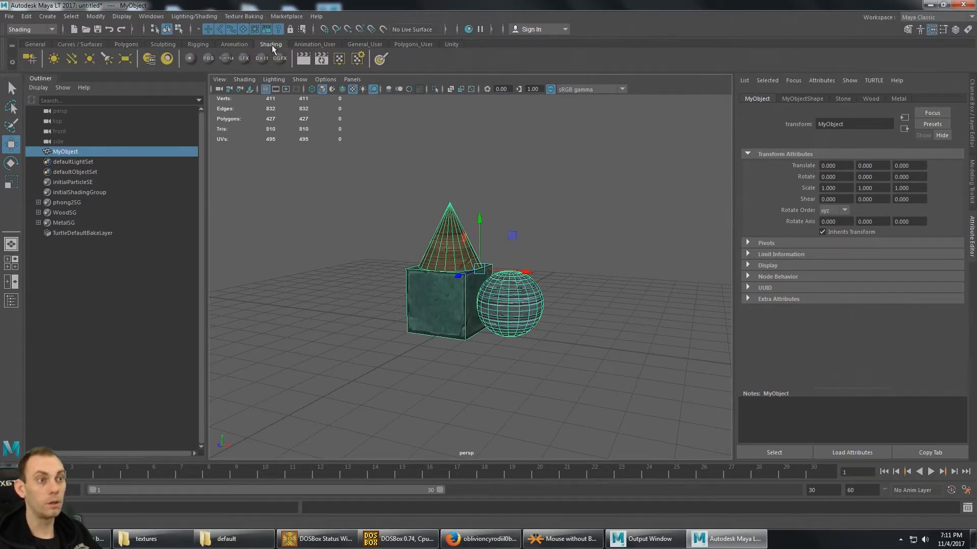
left_click(305, 60)
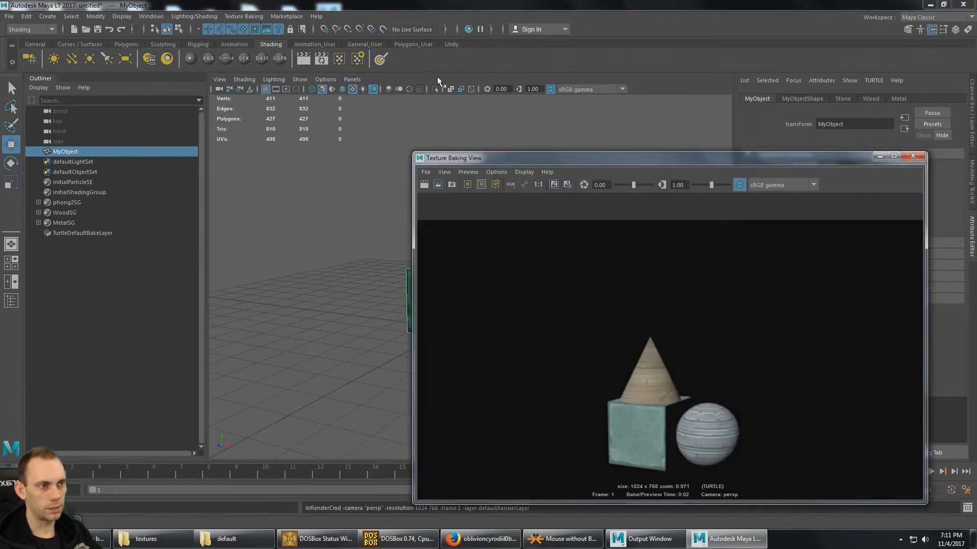
- Open the Texture Baking Settings and arrange both baking windows so the model stays visible between them
left_click(357, 59)
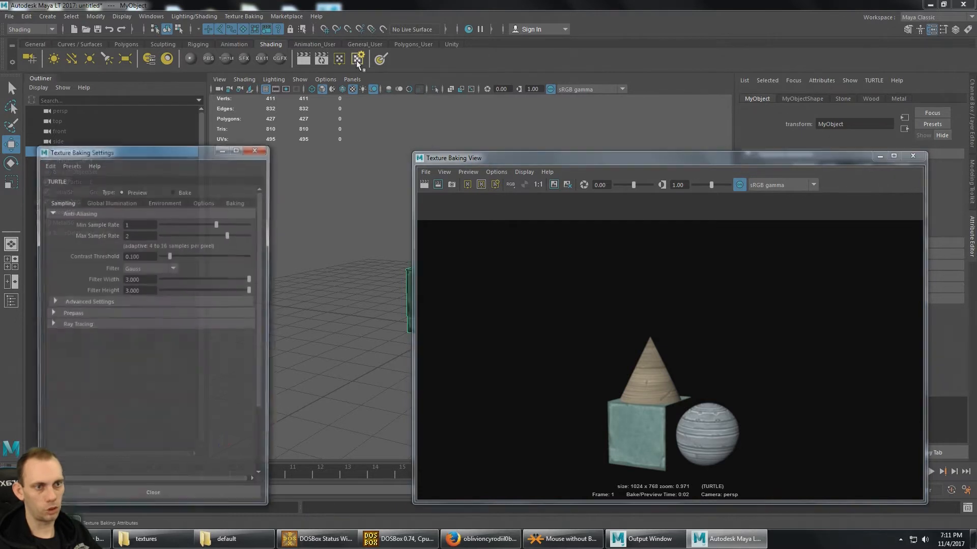
mouse_move(154, 157)
left_mouse_down()
mouse_move(143, 142)
mouse_move(137, 151)
left_mouse_up()
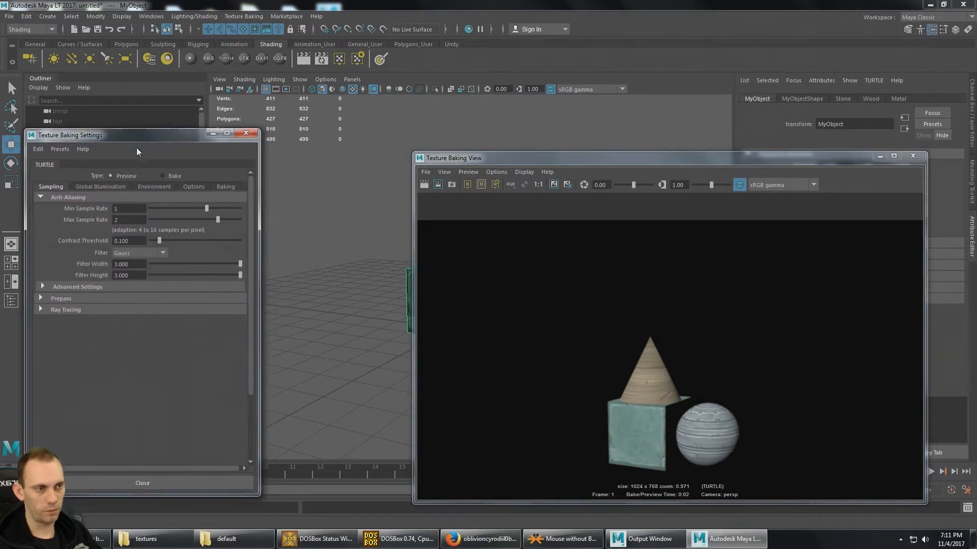
left_click_drag(581, 166, 691, 133)
- Render new previews of MyObject from two other viewing angles in the Texture Baking View
left_click_drag(431, 216, 360, 222, "alt")
scroll(375, 232, "up", 3)
middle_click_drag(375, 233, 417, 209, "alt")
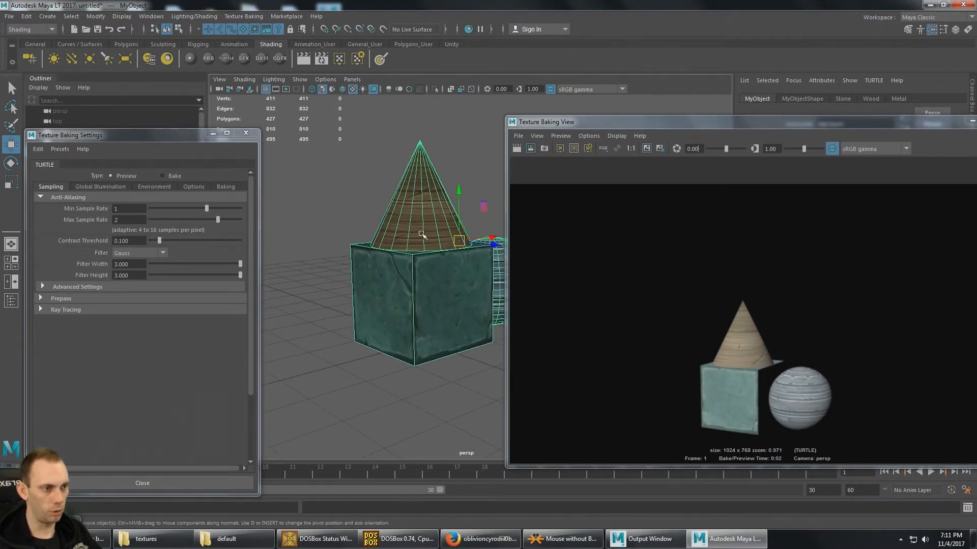
mouse_move(421, 234)
left_mouse_down("alt")
mouse_move(391, 248)
mouse_move(402, 259)
mouse_move(408, 245)
left_mouse_up("alt")
scroll(396, 245, "up", 3)
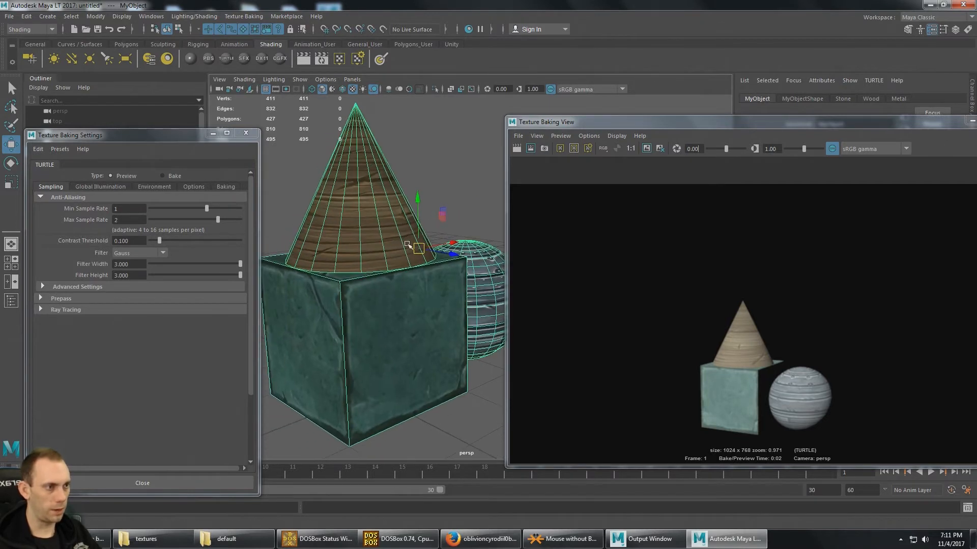
scroll(408, 245, "down", 3)
left_click(516, 148)
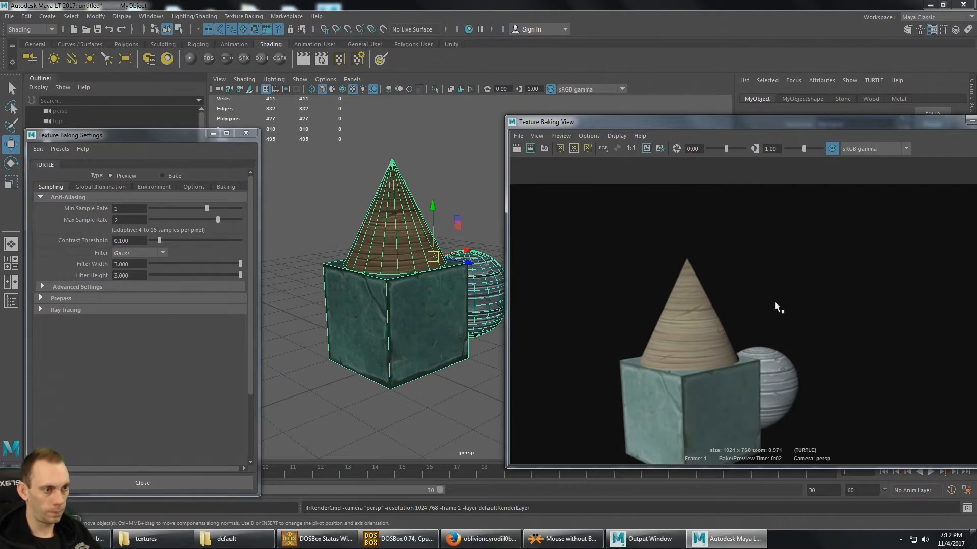
left_click_drag(494, 301, 387, 285, "alt")
left_click(517, 148)
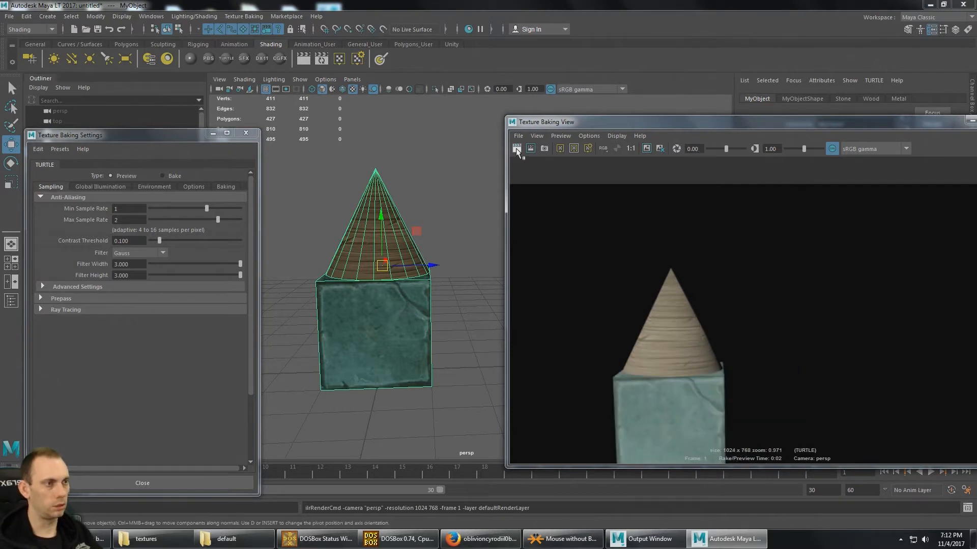
- Minimize the Texture Baking Settings and close the Texture Baking View to clear the view of the model
left_click_drag(318, 240, 377, 240, "alt")
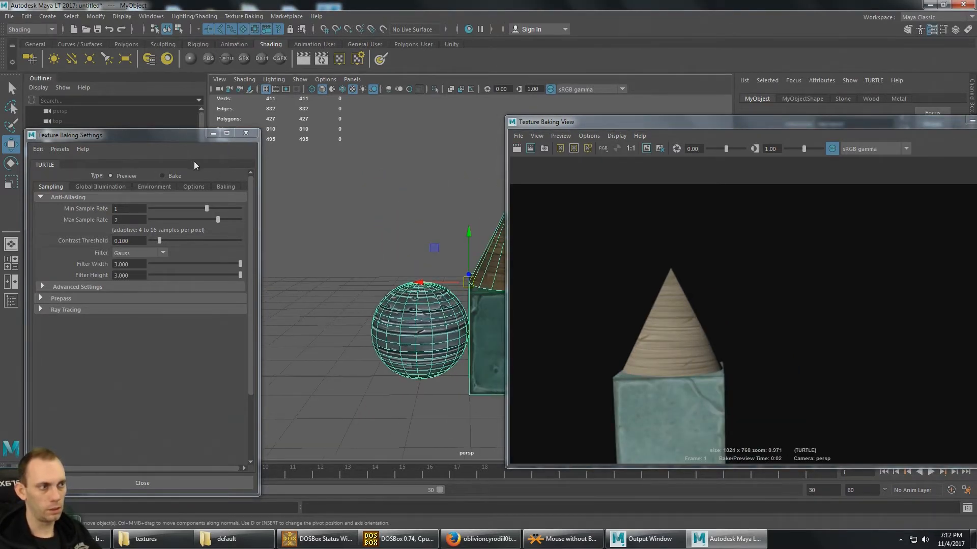
left_click(212, 133)
left_click_drag(955, 123, 663, 129)
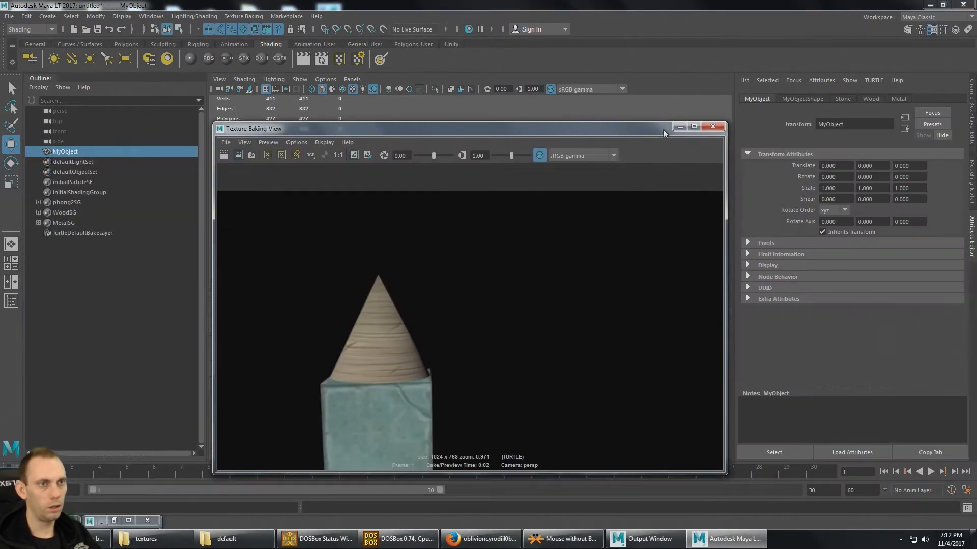
left_click(712, 127)
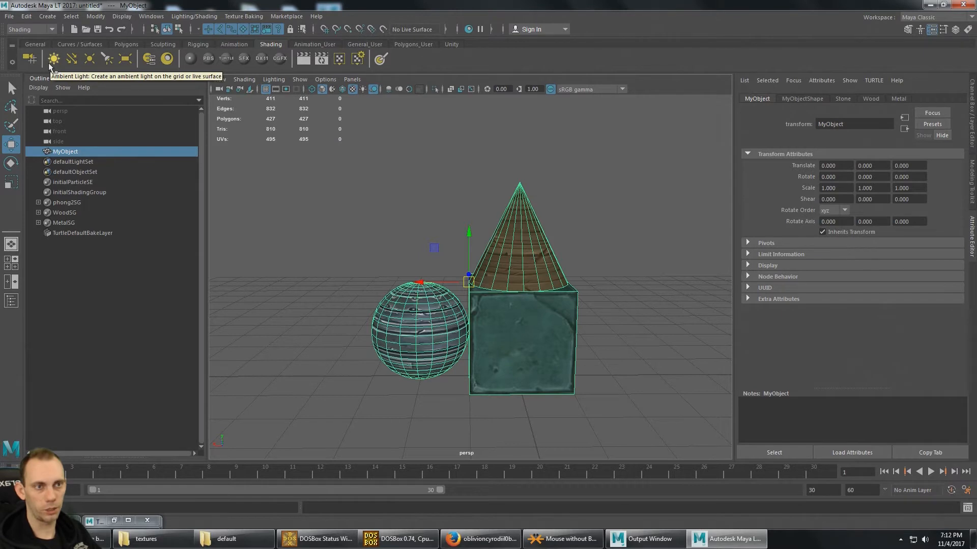
- Create an area light, raise it above the model to about Y 6.74 and rotate it about -91° in X to point down
left_click(129, 59)
left_click_drag(564, 216, 371, 151, "alt")
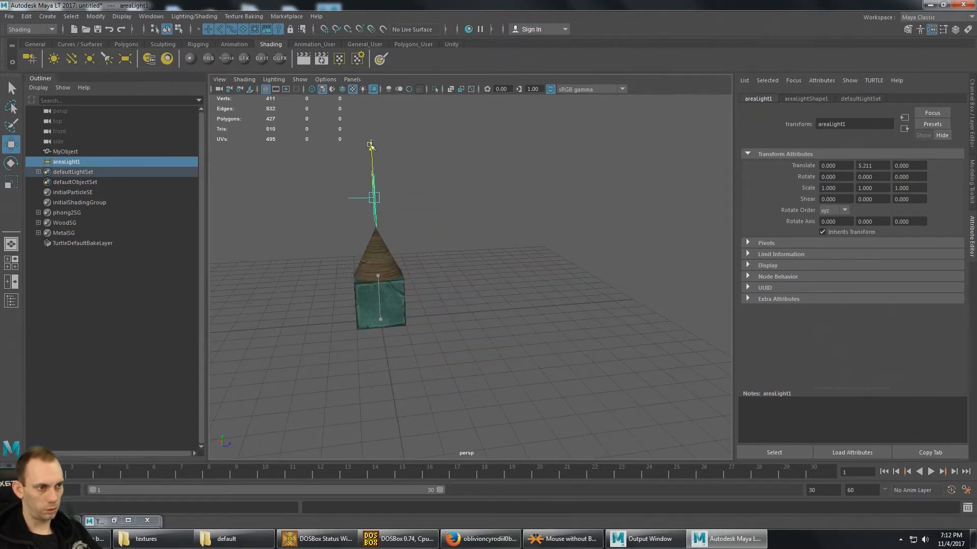
middle_click_drag(425, 192, 478, 220, "alt")
key("e")
left_click_drag(424, 199, 495, 155)
key("w")
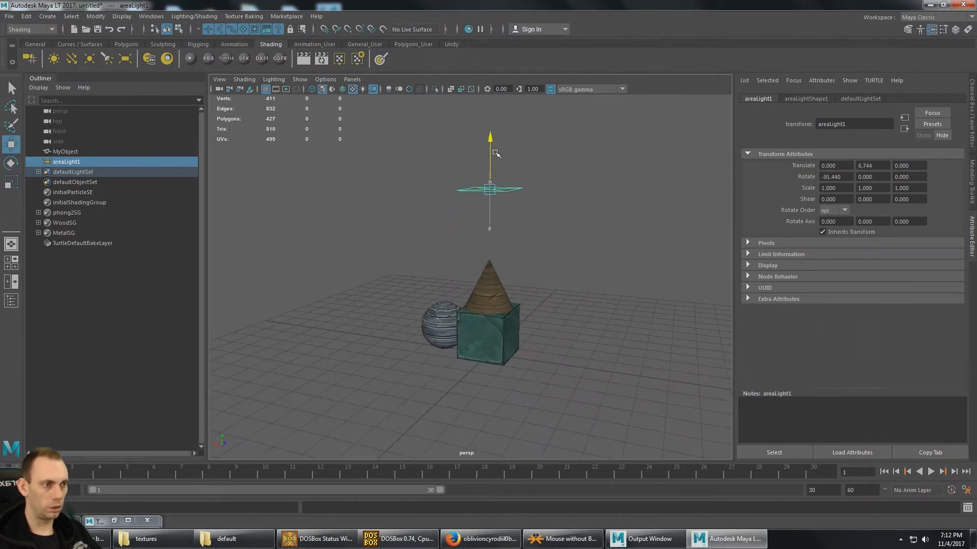
- Render a preview of the model lit by the area light and move the preview window aside
mouse_move(484, 224)
left_mouse_down("alt")
mouse_move(504, 204)
mouse_move(492, 200)
mouse_move(514, 171)
mouse_move(497, 207)
mouse_move(472, 212)
left_mouse_up("alt")
scroll(509, 227, "up", 6)
scroll(507, 226, "down", 2)
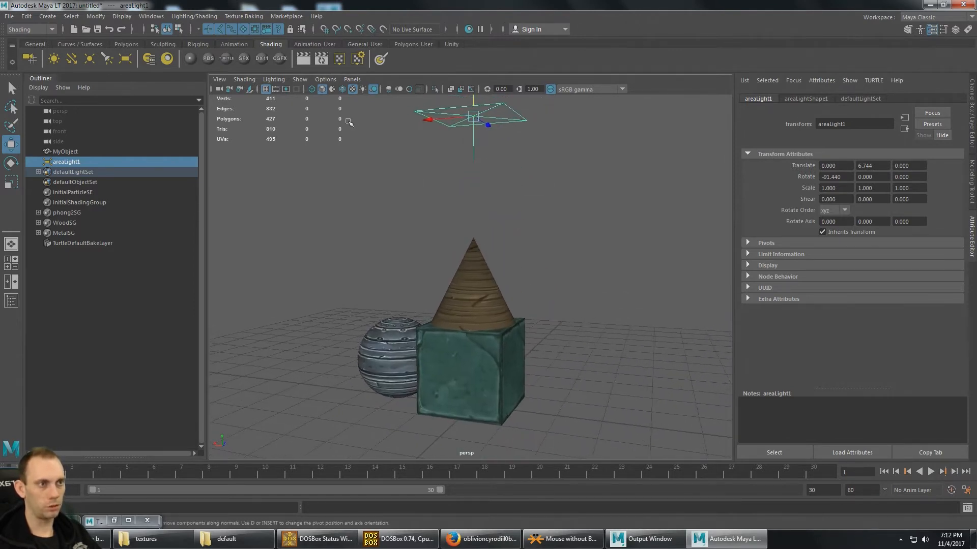
left_click(320, 59)
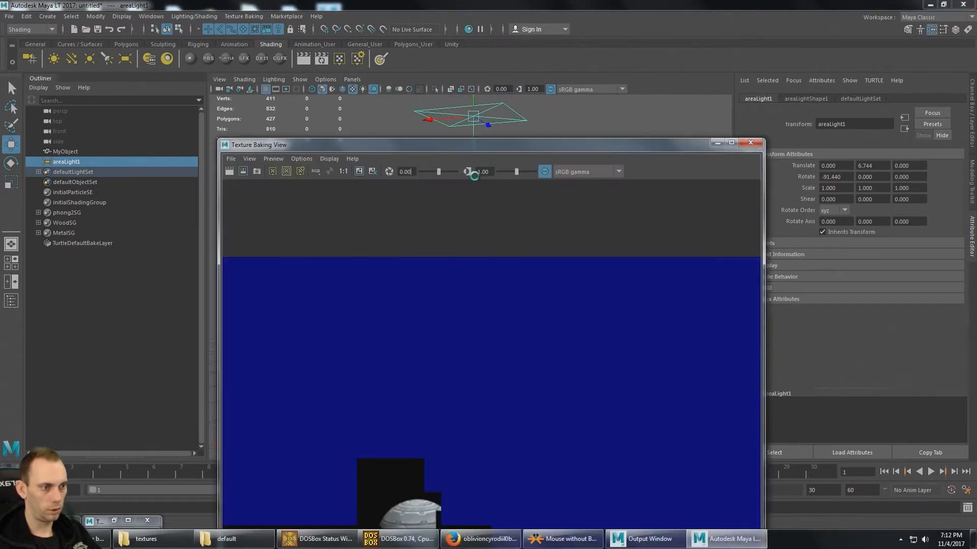
left_click_drag(494, 149, 680, 43)
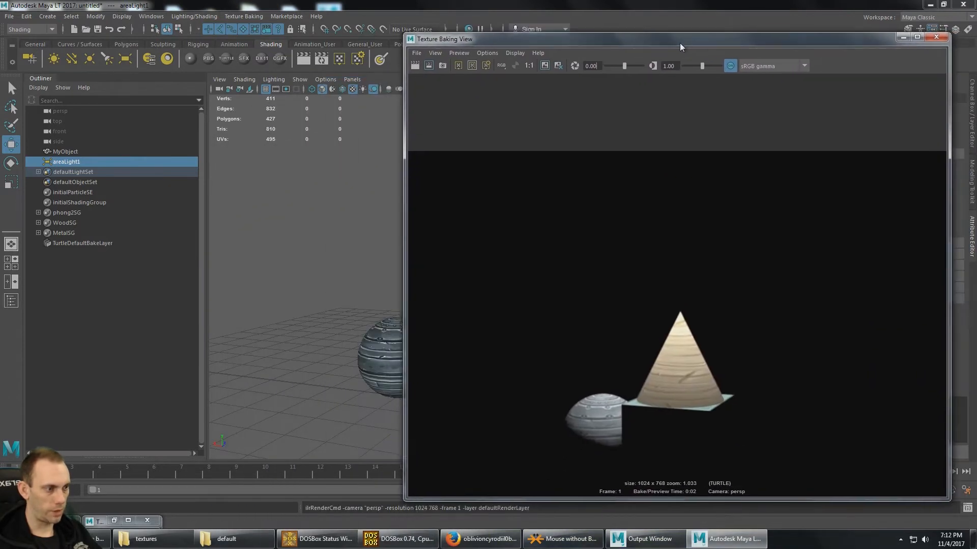
- Raise the area light higher above the model
middle_click_drag(381, 229, 244, 206, "alt")
scroll(301, 193, "down", 3)
left_click_drag(245, 206, 342, 235, "alt")
scroll(331, 214, "down", 5)
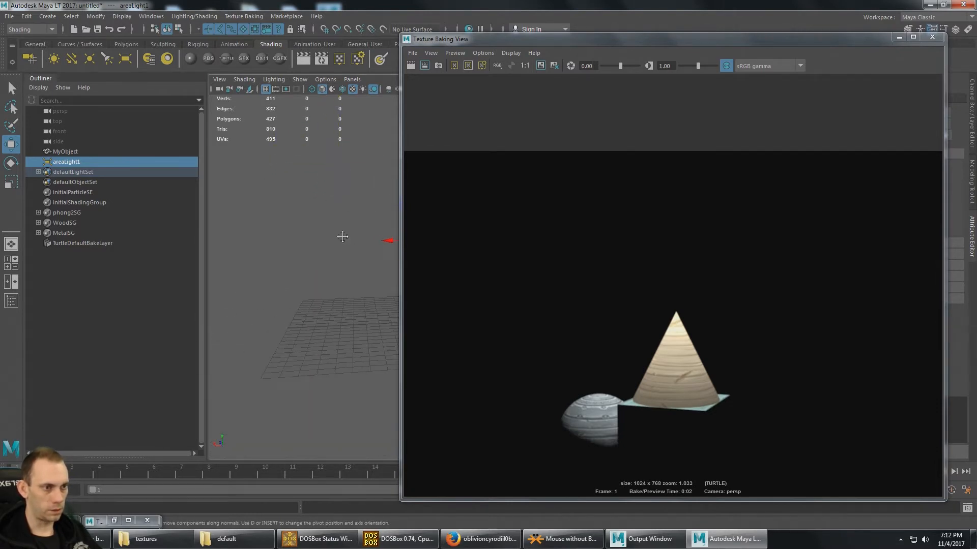
middle_click_drag(343, 236, 250, 225, "alt")
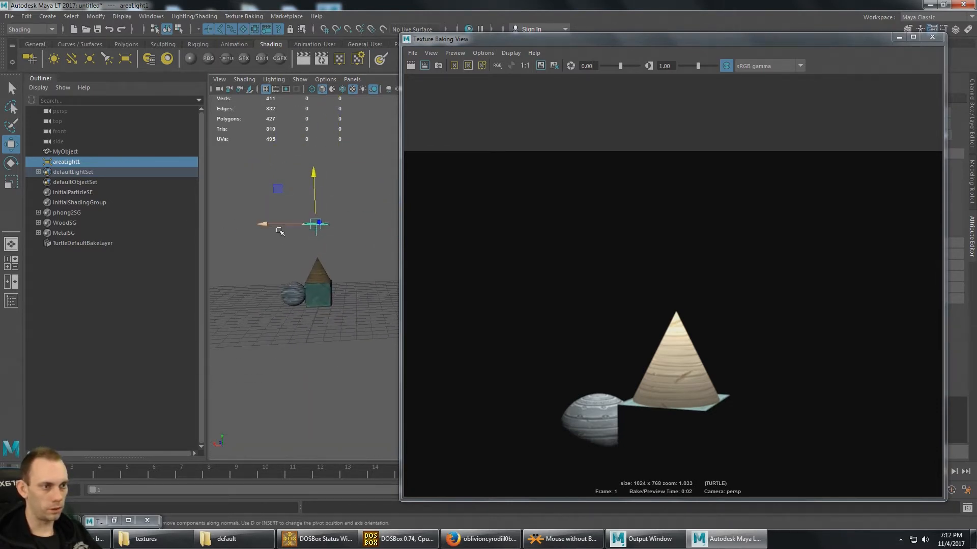
left_click_drag(279, 231, 312, 252, "alt")
middle_click_drag(312, 252, 293, 244, "alt")
left_click_drag(331, 179, 331, 153)
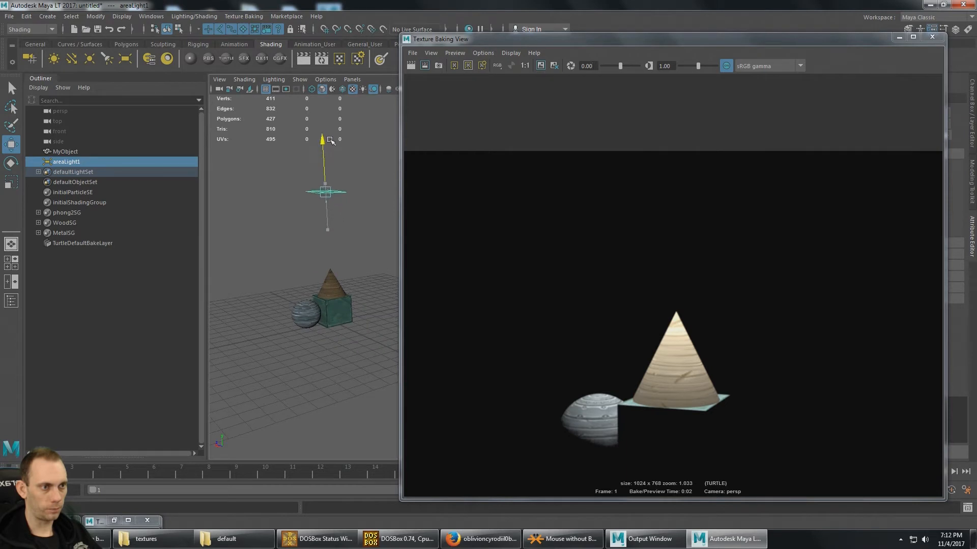
left_click_drag(294, 248, 325, 241, "alt")
mouse_move(326, 241)
middle_mouse_down("alt")
mouse_move(279, 225)
mouse_move(311, 232)
middle_mouse_up("alt")
- Duplicate the area light, then move the copy out to the side of the model and lower it
key("ctrl+d")
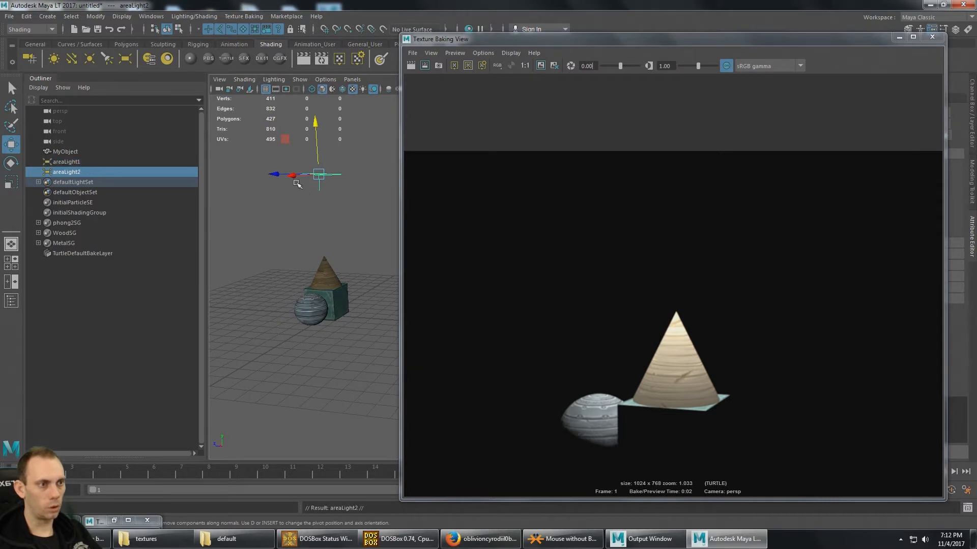
left_click_drag(298, 184, 280, 174)
left_click_drag(358, 223, 323, 223, "alt")
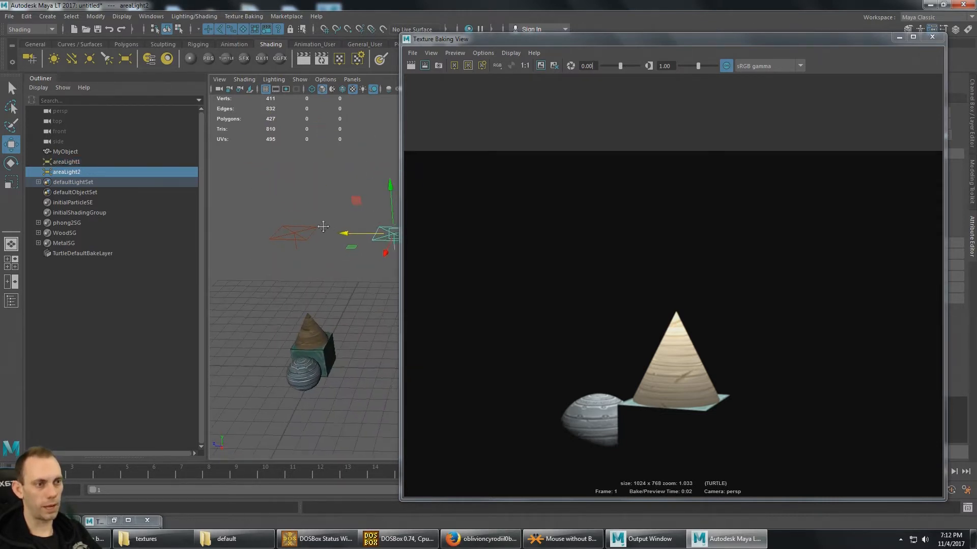
middle_click_drag(324, 223, 279, 196, "alt")
left_click_drag(349, 174, 355, 236)
- Rotate the duplicated area light so that it shines sideways toward the model
key("e")
middle_click_drag(356, 237, 345, 204, "alt")
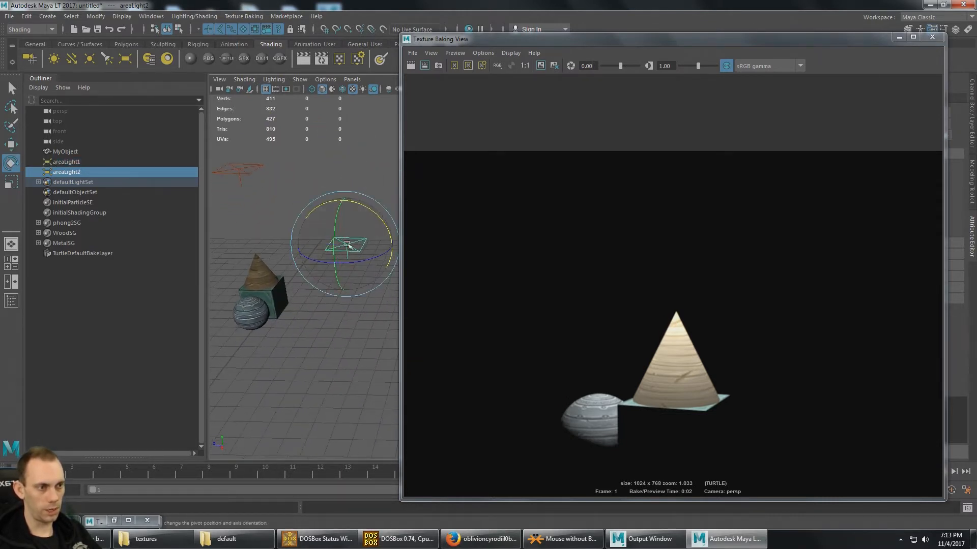
left_click_drag(375, 216, 422, 276)
middle_click_drag(350, 217, 375, 255, "alt")
- Move the second area light farther from the model and render a new preview with both lights
key("w")
left_click_drag(330, 290, 358, 293)
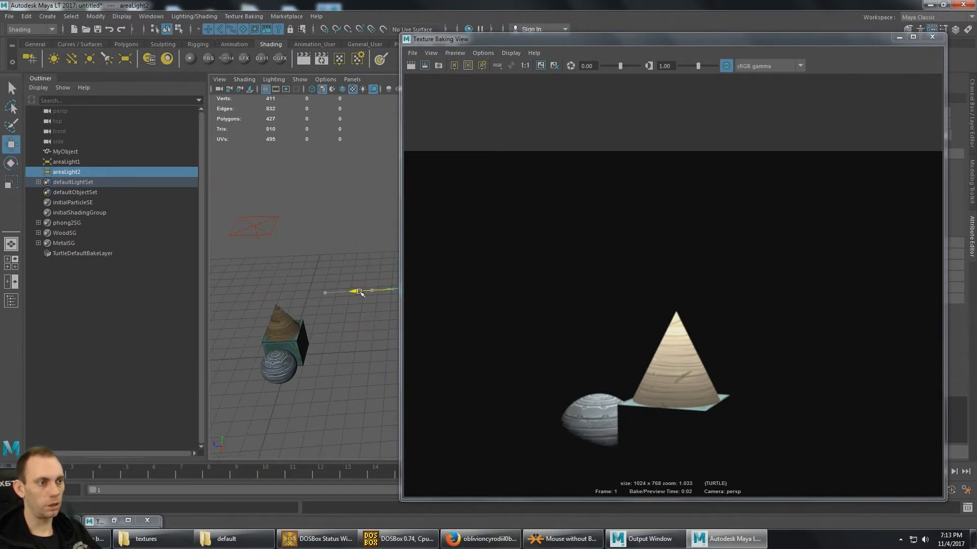
middle_click_drag(378, 380, 381, 307, "alt")
left_click(412, 66)
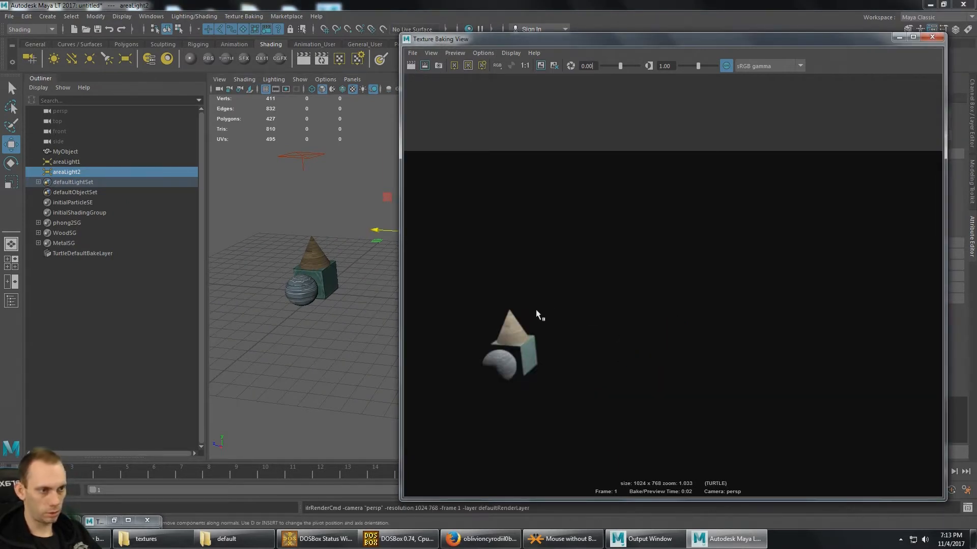
- Render a new preview of the model from a closer view
scroll(320, 274, "up", 5)
middle_click_drag(312, 270, 442, 308, "alt")
left_click_drag(364, 308, 326, 295, "alt")
middle_click_drag(331, 298, 368, 327, "alt")
scroll(366, 300, "up", 5)
scroll(356, 305, "down", 3)
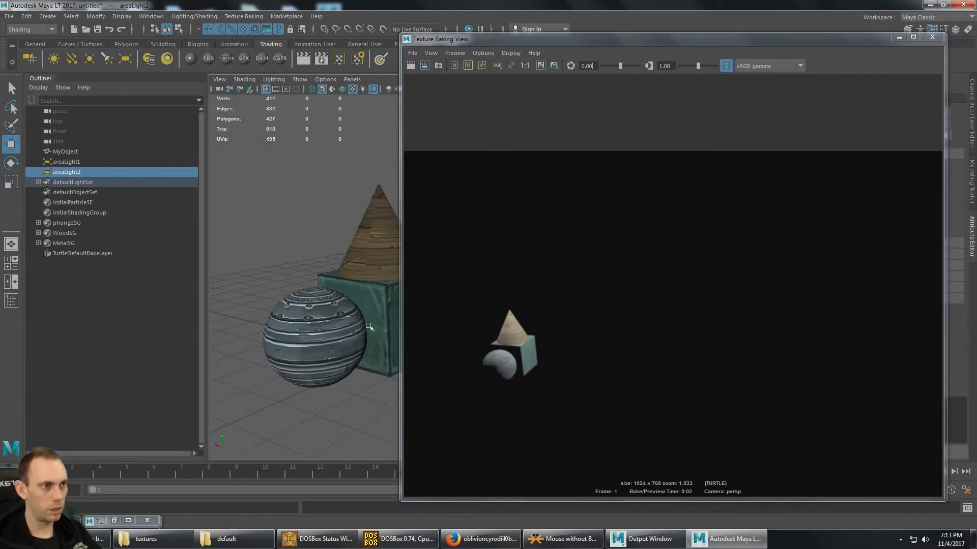
left_click(410, 66)
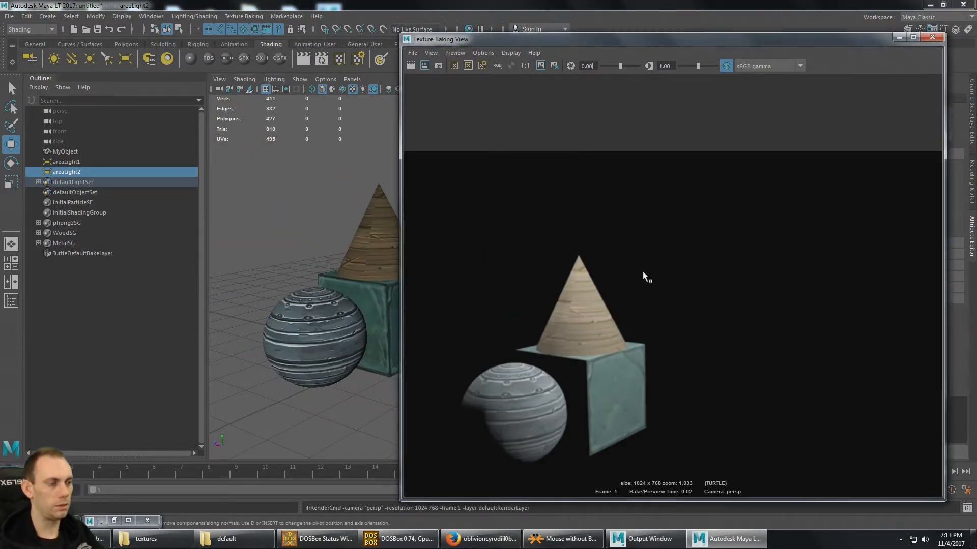
- Add a directional light and move it out beside the model to about Z 7.64
left_click(899, 40)
scroll(432, 231, "down", 5)
middle_click_drag(432, 230, 436, 259, "alt")
scroll(436, 259, "up", 2)
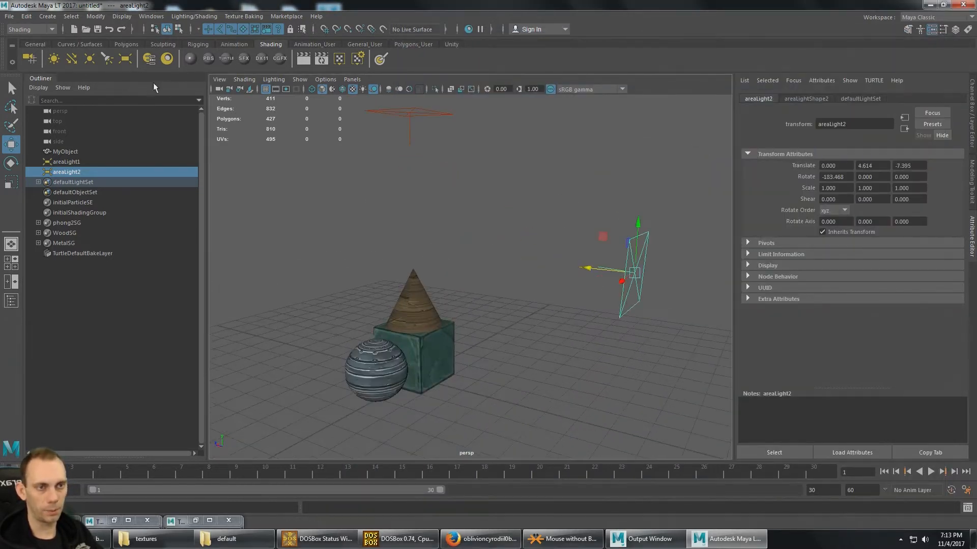
left_click(72, 60)
left_click_drag(473, 229, 462, 273, "alt")
middle_click_drag(462, 273, 474, 229, "alt")
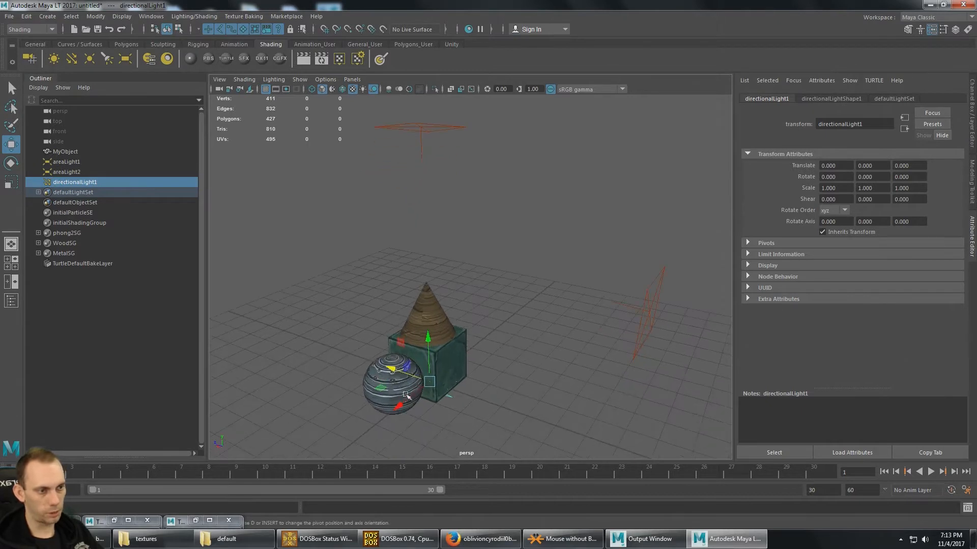
left_click_drag(387, 362, 285, 335)
- Tilt the directional light to about -43 degrees in X and position it at about Y 7.23, Z 9.11
scroll(315, 337, "up", 3)
key("e")
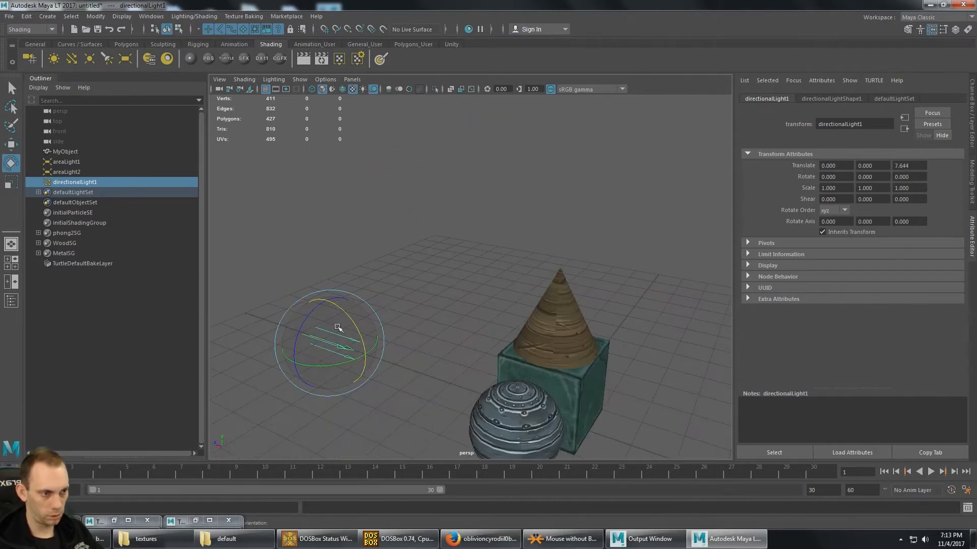
left_click_drag(352, 324, 359, 356)
key("w")
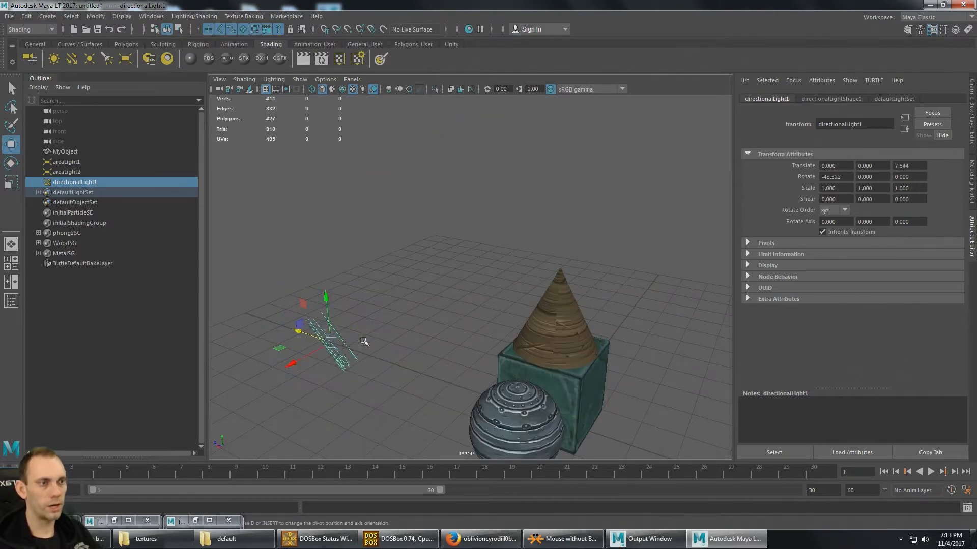
left_click_drag(324, 293, 305, 122)
scroll(389, 224, "down", 2)
scroll(392, 227, "down", 4)
left_click_drag(392, 227, 410, 215, "alt")
left_click_drag(420, 176, 420, 174)
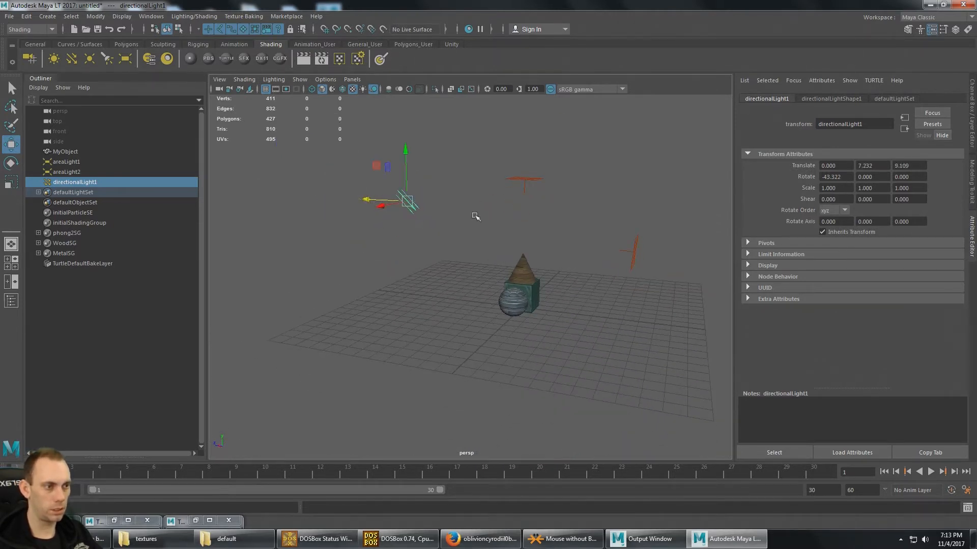
- Add a point light and place it beside the model at about X 5.65, Y 2.8, Z 0
left_click_drag(475, 216, 497, 263, "alt")
scroll(482, 210, "up", 6)
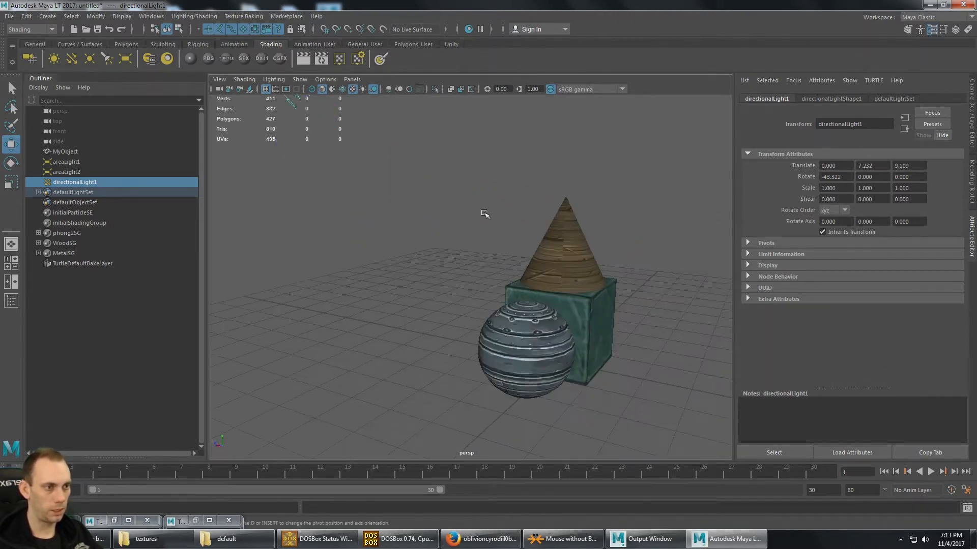
mouse_move(483, 213)
left_mouse_down("alt")
mouse_move(531, 237)
mouse_move(489, 209)
left_mouse_up("alt")
scroll(532, 237, "down", 3)
scroll(532, 237, "down", 3)
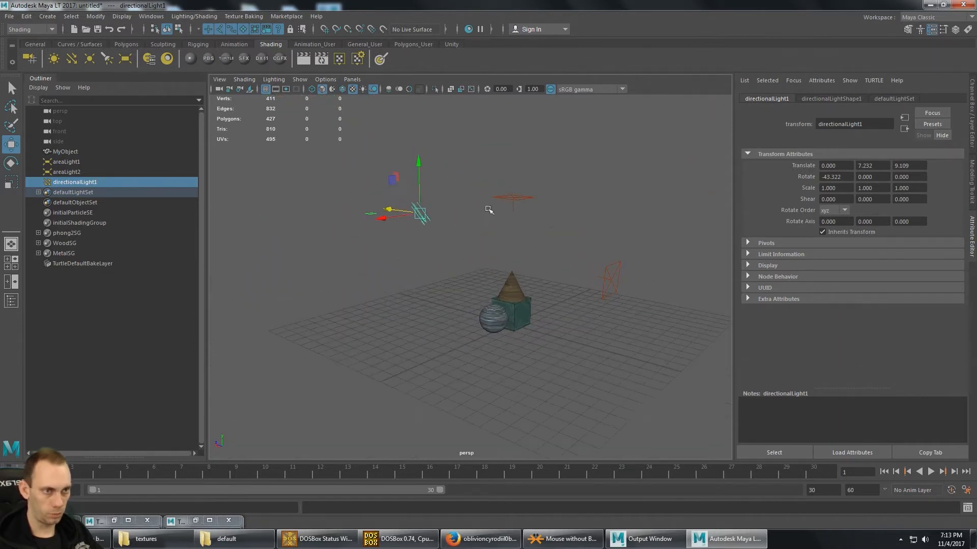
left_click(89, 59)
left_click_drag(568, 291, 530, 259, "alt")
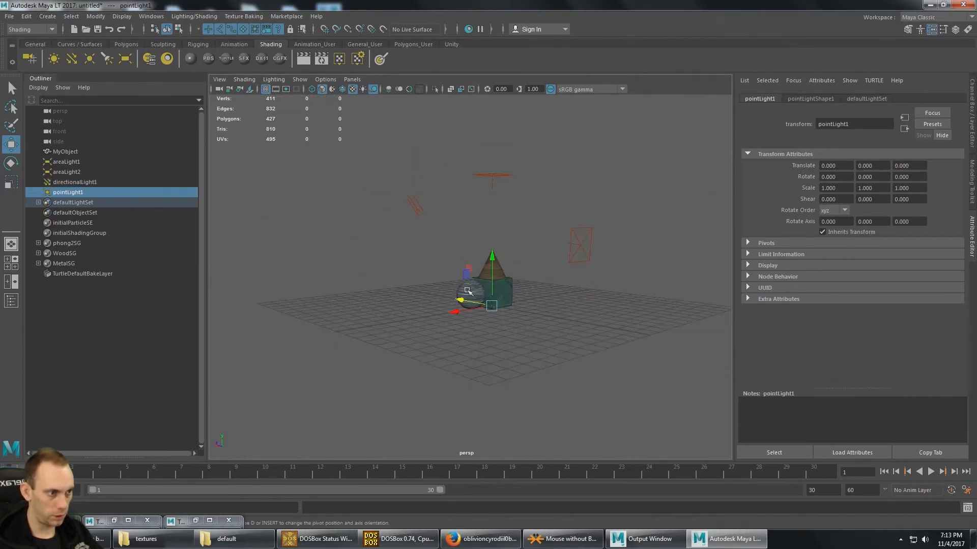
left_click_drag(466, 297, 484, 328)
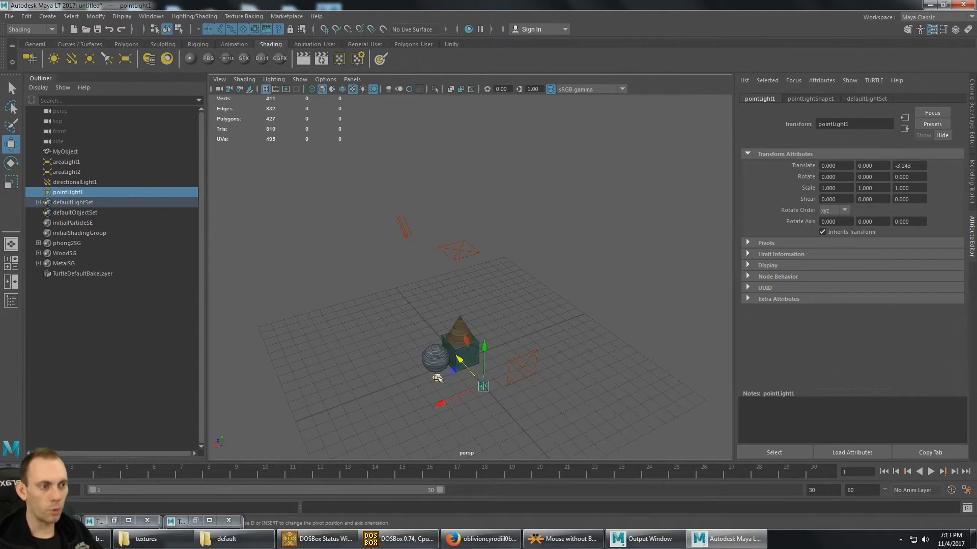
left_click_drag(437, 377, 393, 229)
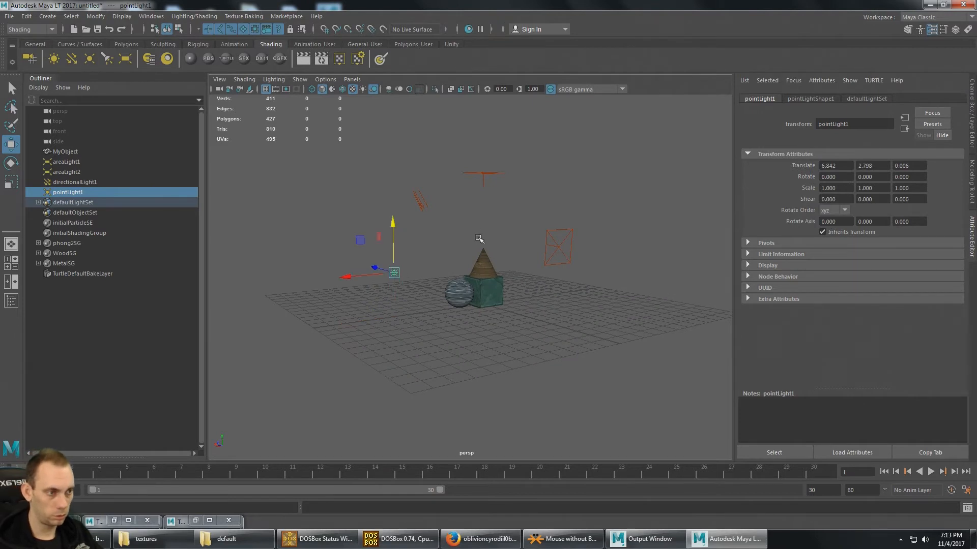
left_click_drag(478, 238, 452, 260, "alt")
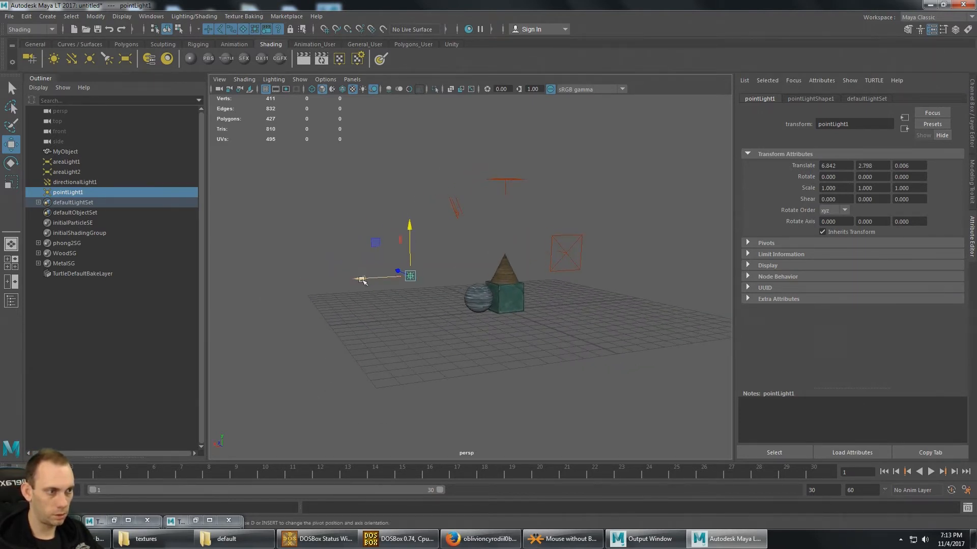
left_click_drag(362, 279, 380, 278)
left_click_drag(448, 227, 471, 262, "alt")
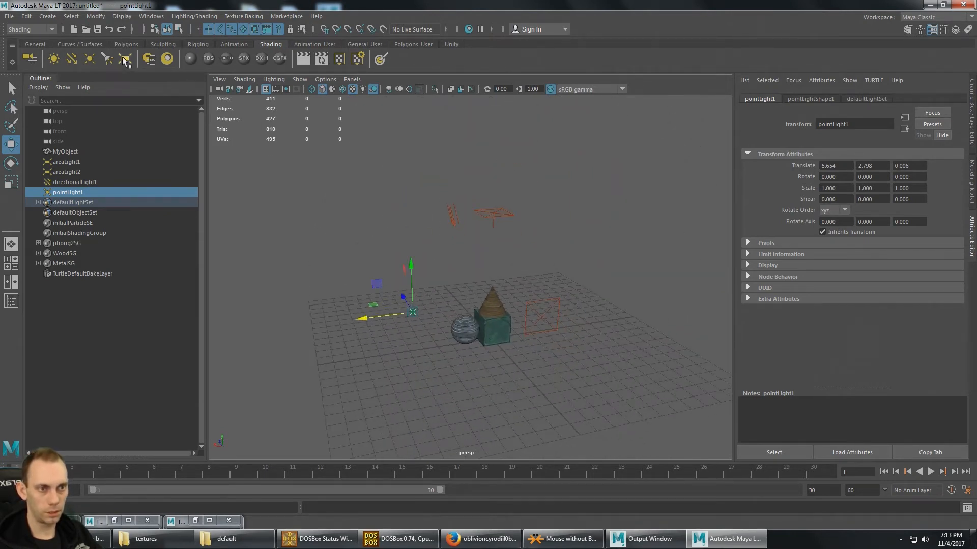
- Add an ambient light and place it on the opposite side of the model at about X -6.06, Y 4
left_click(55, 61)
left_click_drag(514, 276, 481, 280, "alt")
left_click_drag(411, 349, 468, 343)
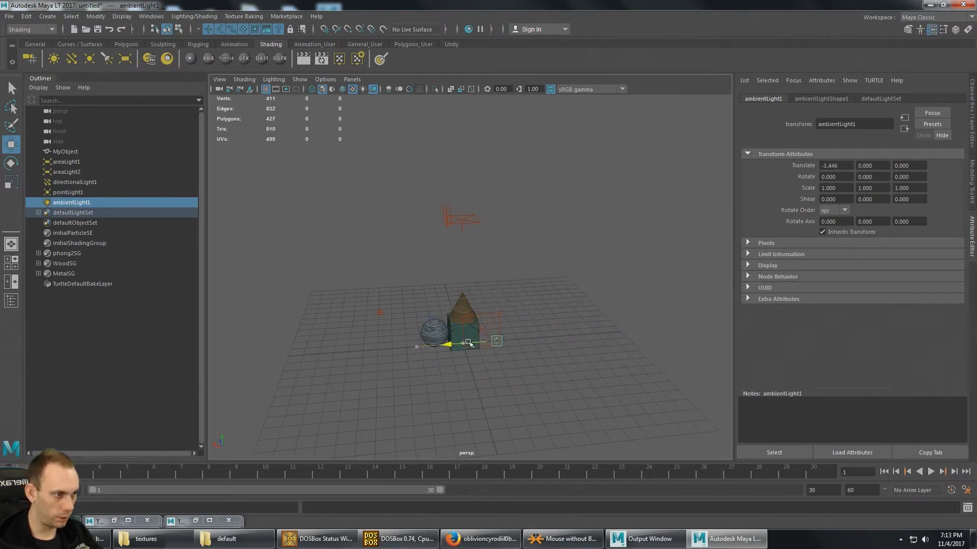
left_click_drag(567, 301, 563, 247)
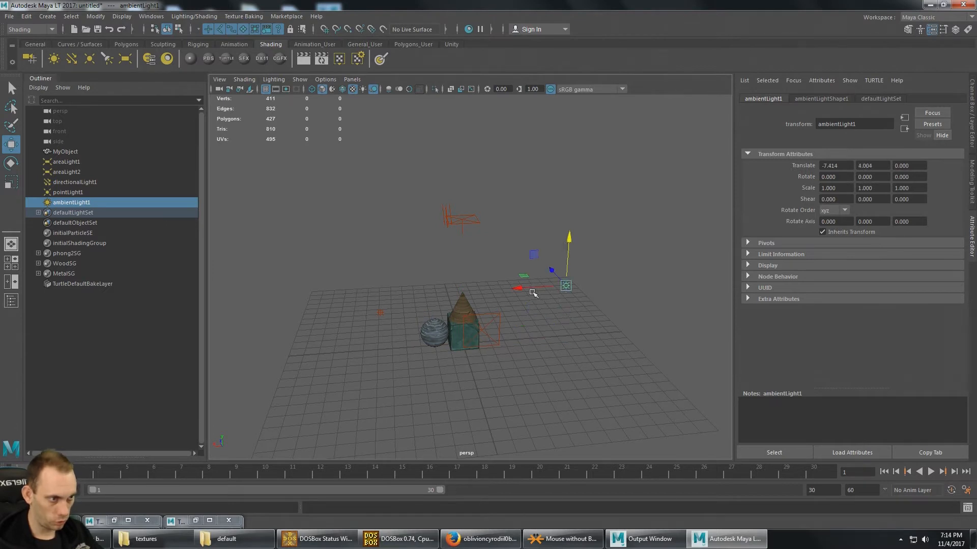
left_click_drag(426, 277, 476, 266, "alt")
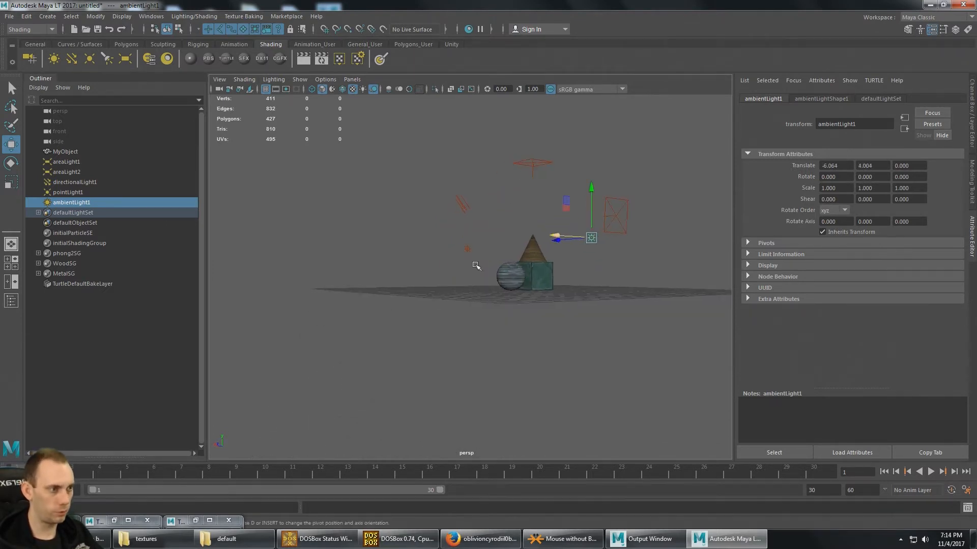
- Render a close-up preview of the model with all the lights
scroll(519, 295, "up", 5)
middle_click_drag(535, 279, 465, 309, "alt")
scroll(464, 310, "up", 6)
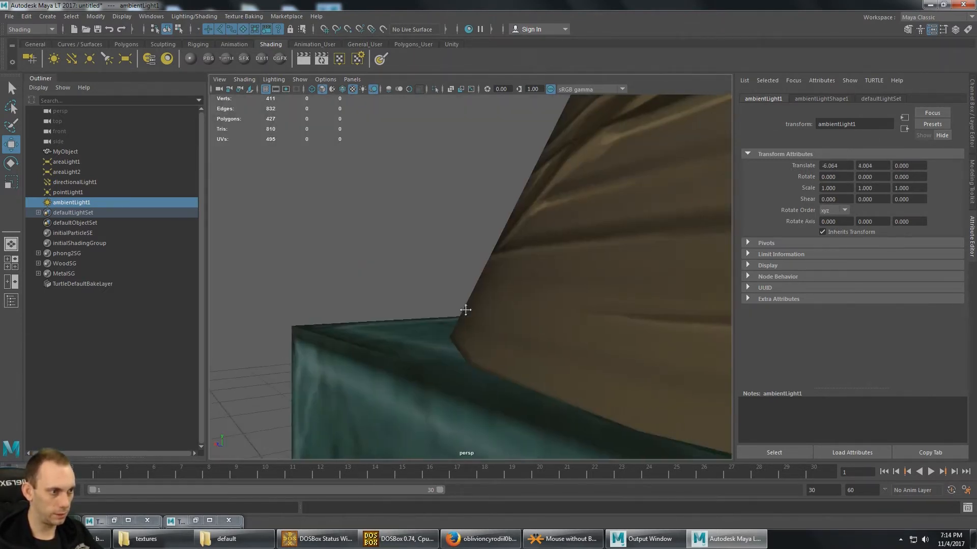
scroll(469, 314, "down", 2)
left_click_drag(469, 315, 450, 299, "alt")
scroll(449, 299, "down", 6)
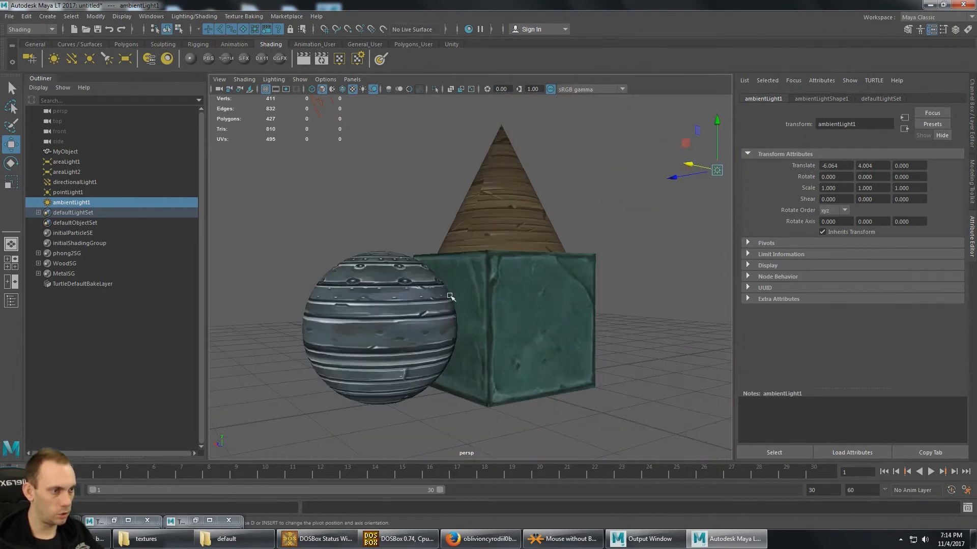
left_click(304, 58)
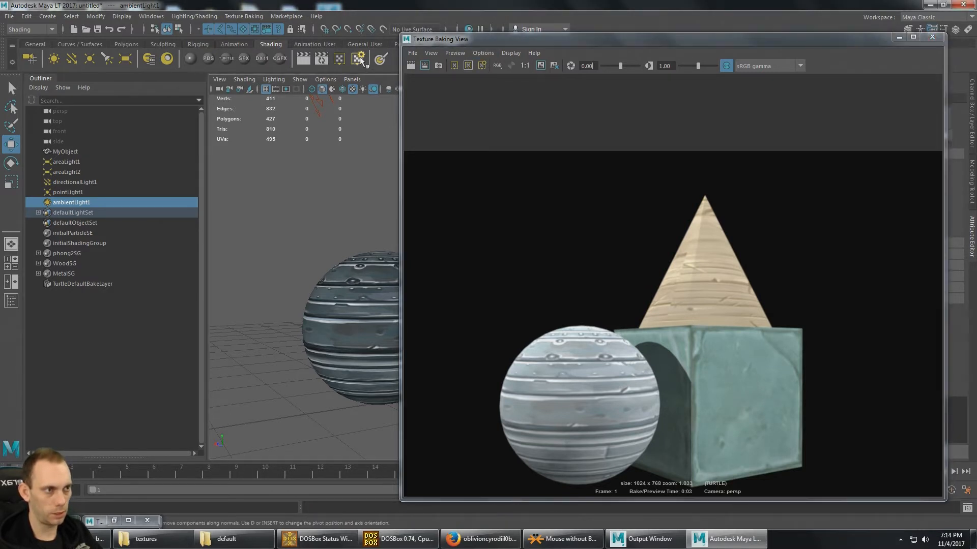
- Enable global illumination with Final Gather as the primary GI in the texture baking settings, and render a new preview
left_click_drag(460, 43, 460, 64)
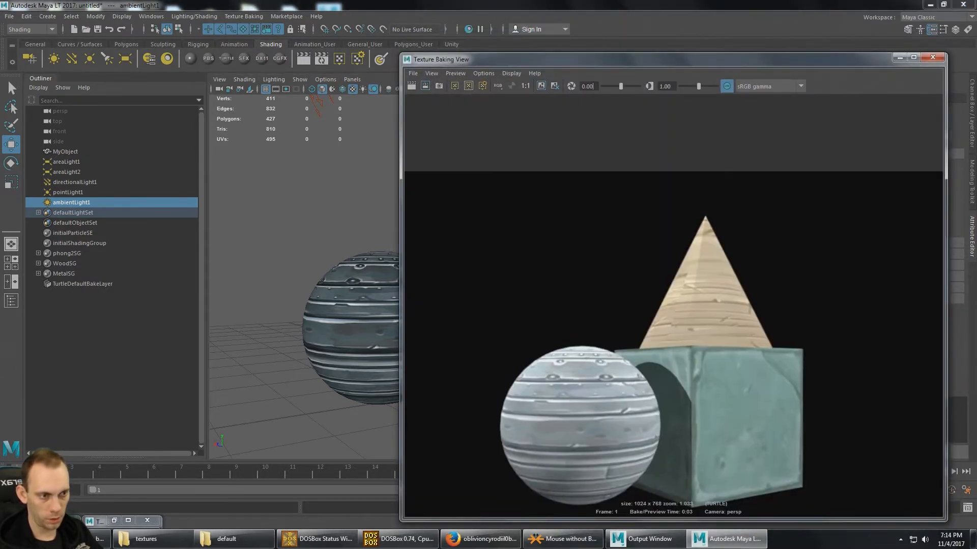
left_click(114, 520)
left_click_drag(163, 145, 167, 121)
left_click(99, 163)
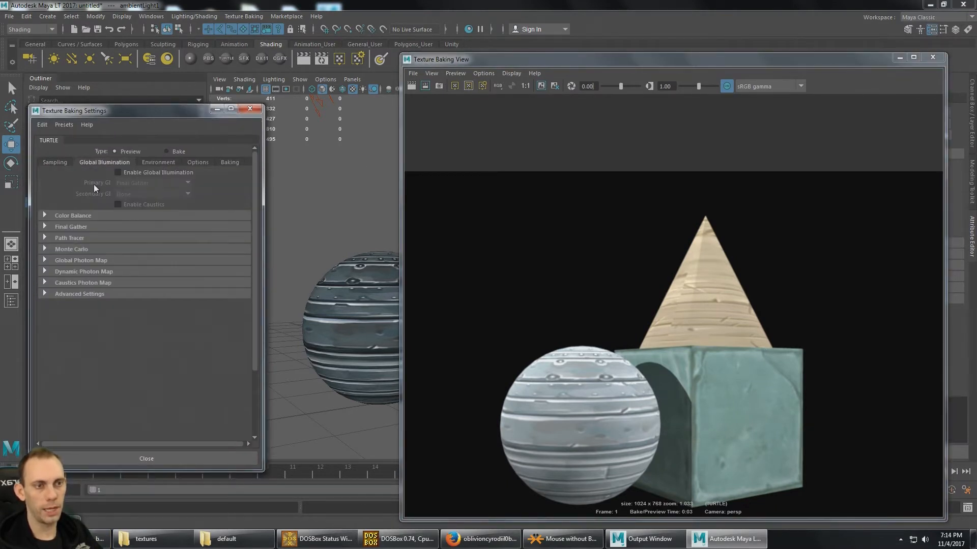
left_click(117, 173)
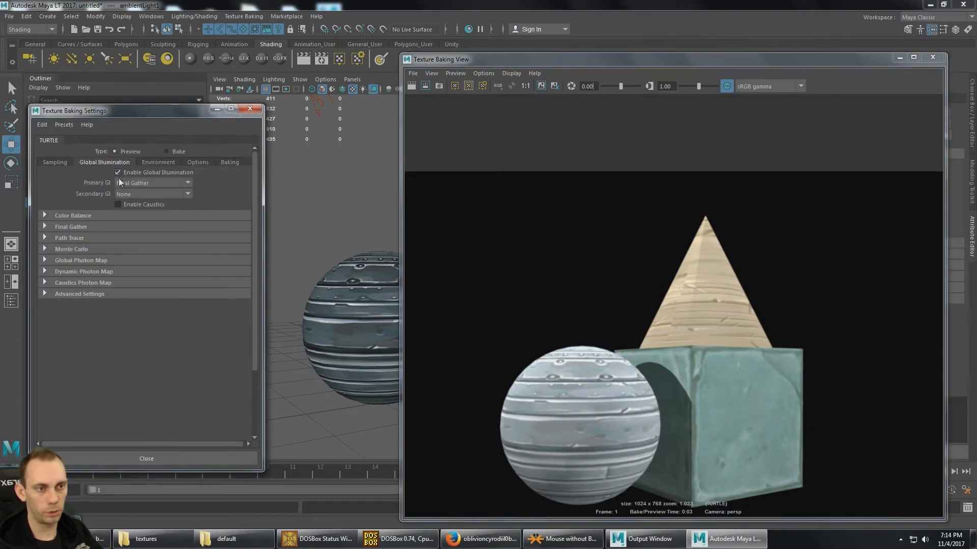
left_click(188, 182)
left_click(189, 182)
left_click(189, 182)
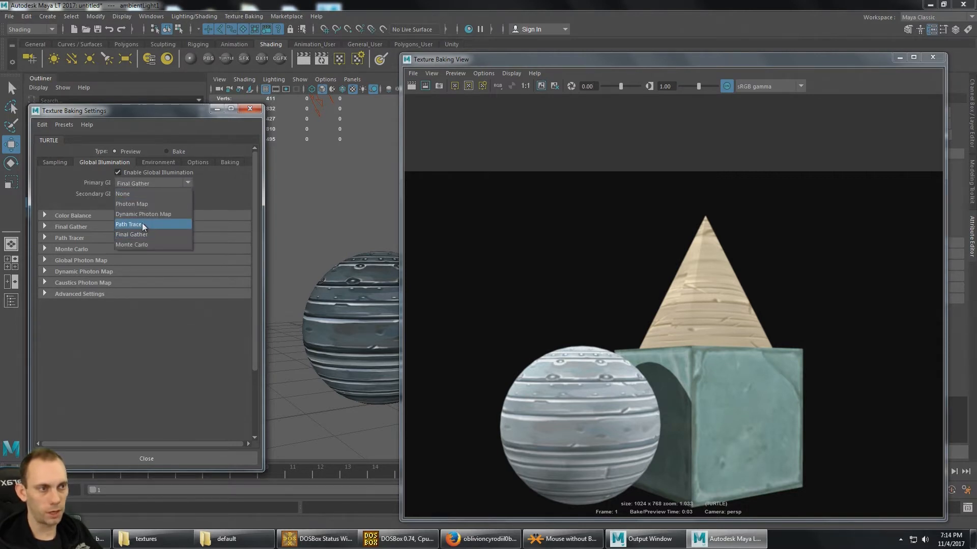
left_click(148, 235)
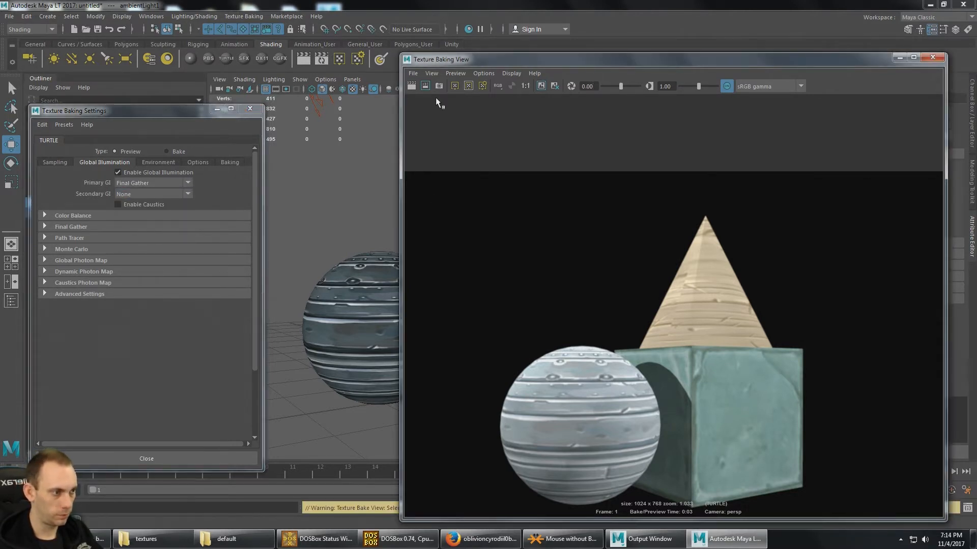
left_click(411, 86)
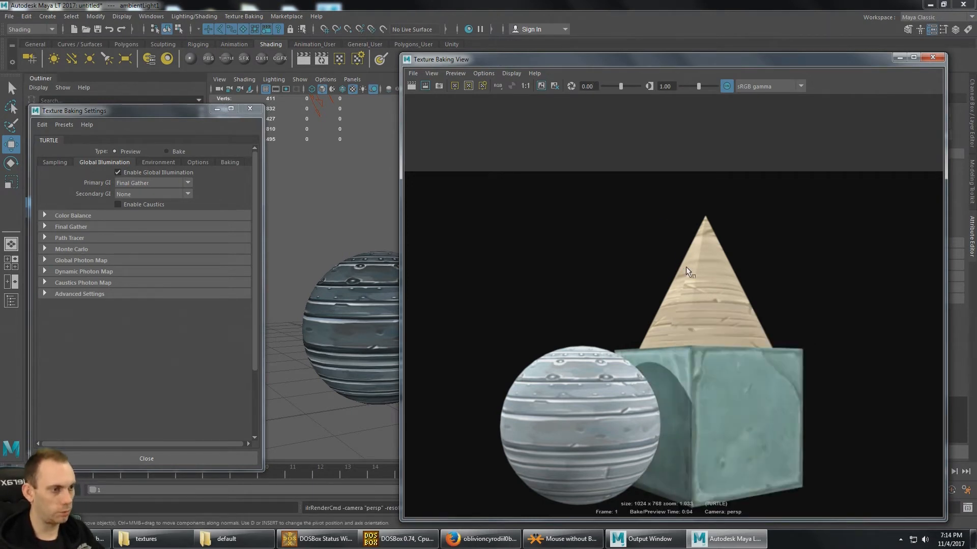
scroll(650, 259, "down", 1)
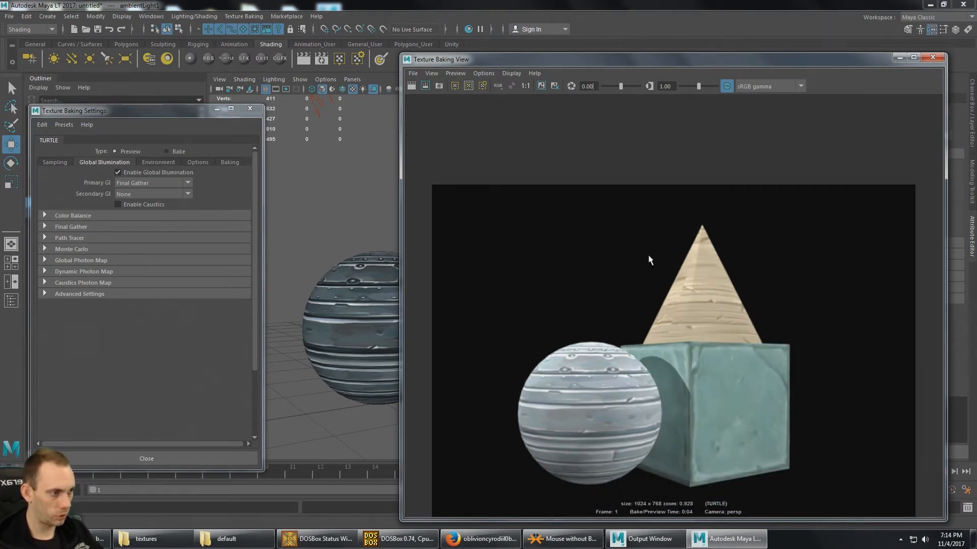
- Render a preview of the model from another side, with the cube in front of the sphere
left_click_drag(390, 255, 331, 260, "alt")
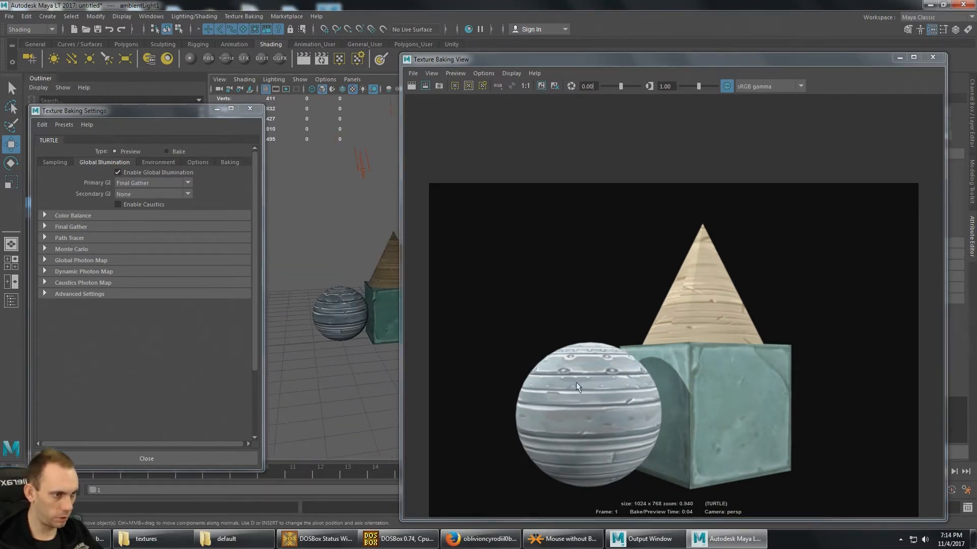
left_click_drag(367, 230, 344, 236, "alt")
middle_click_drag(346, 234, 407, 230, "alt")
scroll(371, 245, "up", 4)
scroll(371, 246, "down", 3)
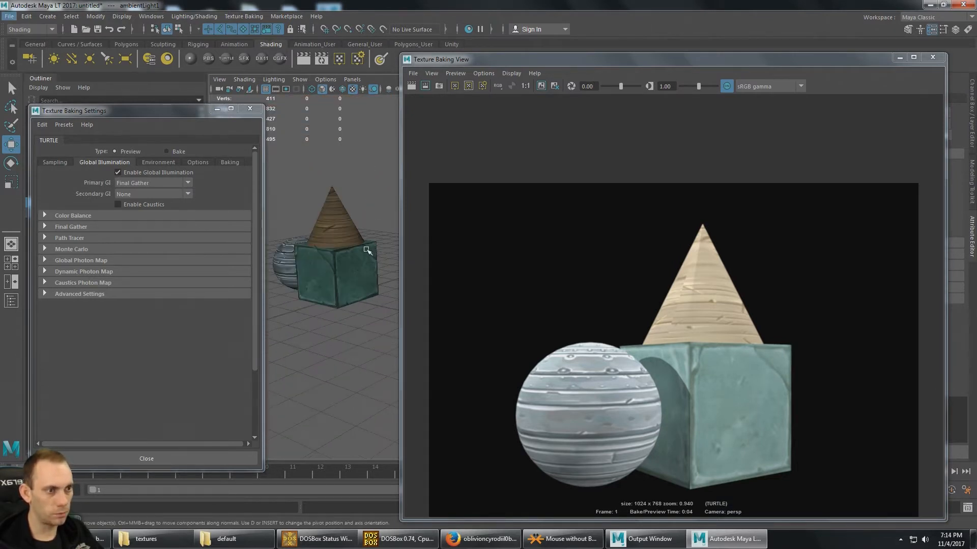
left_click_drag(367, 249, 345, 247, "alt")
middle_click_drag(345, 247, 374, 292, "alt")
scroll(371, 292, "up", 3)
left_click_drag(362, 292, 419, 190, "alt")
left_click(411, 86)
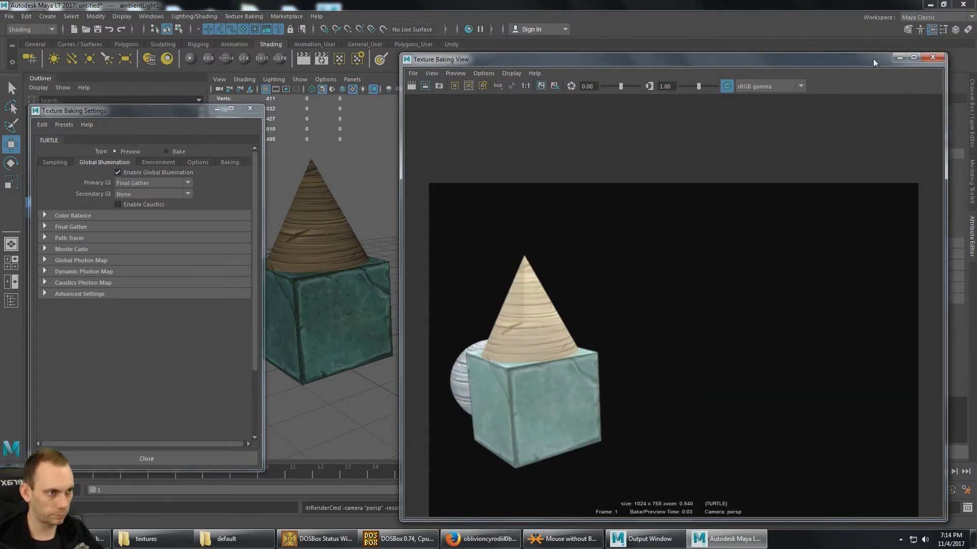
- Move the ambient light farther away from the model along X
left_click(902, 57)
scroll(498, 196, "down", 6)
left_click_drag(497, 197, 535, 204, "alt")
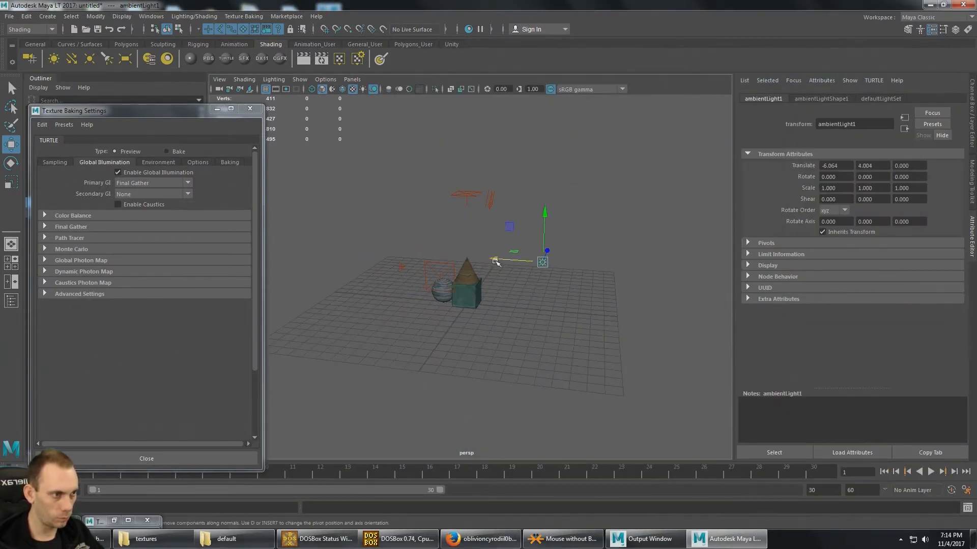
mouse_move(496, 262)
left_mouse_down()
mouse_move(518, 258)
mouse_move(493, 269)
left_mouse_up()
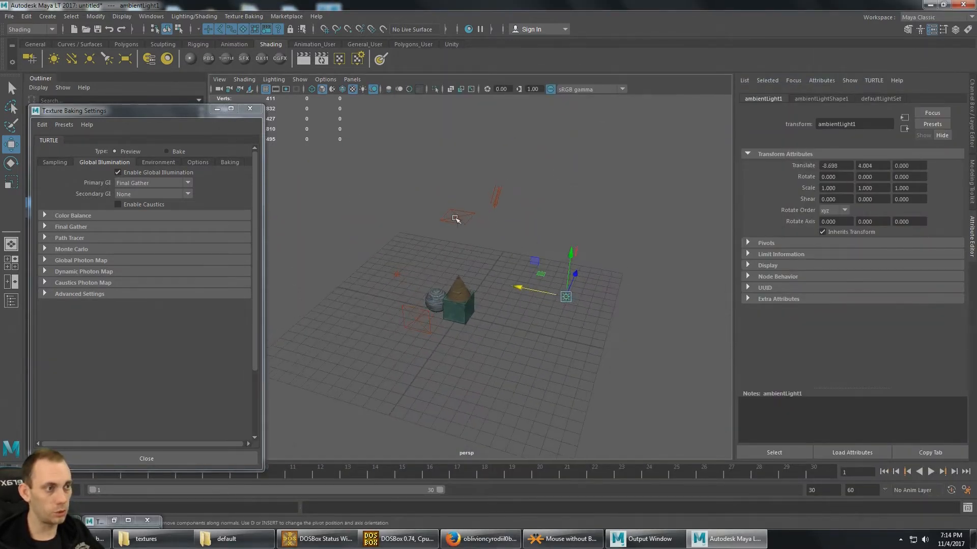
- Raise the overhead area light to about Y 12.16
left_click(456, 218)
left_click_drag(456, 169, 456, 126)
left_click_drag(460, 205, 437, 223, "alt")
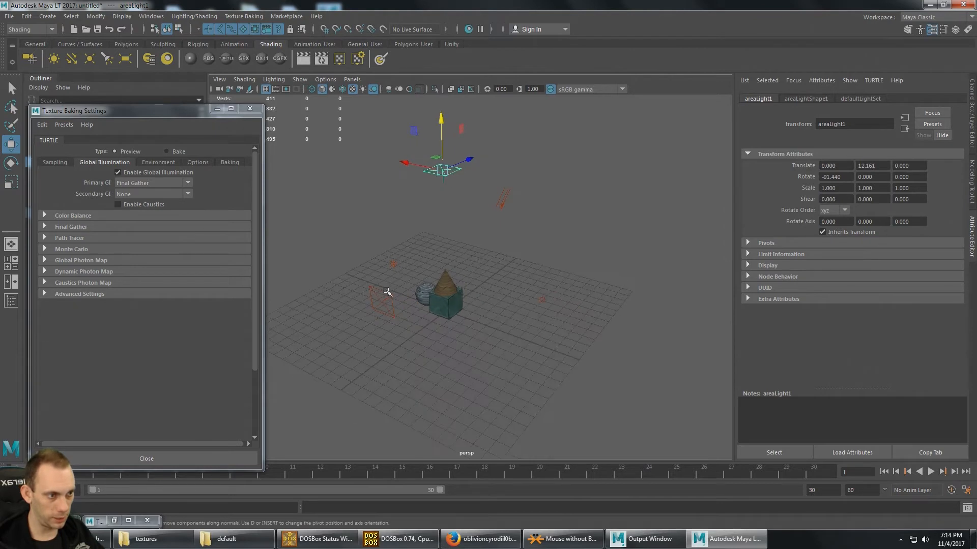
- Move the point light farther out from the model to about X 6.87
left_click(380, 296)
left_click_drag(412, 283, 461, 292)
left_click(448, 298)
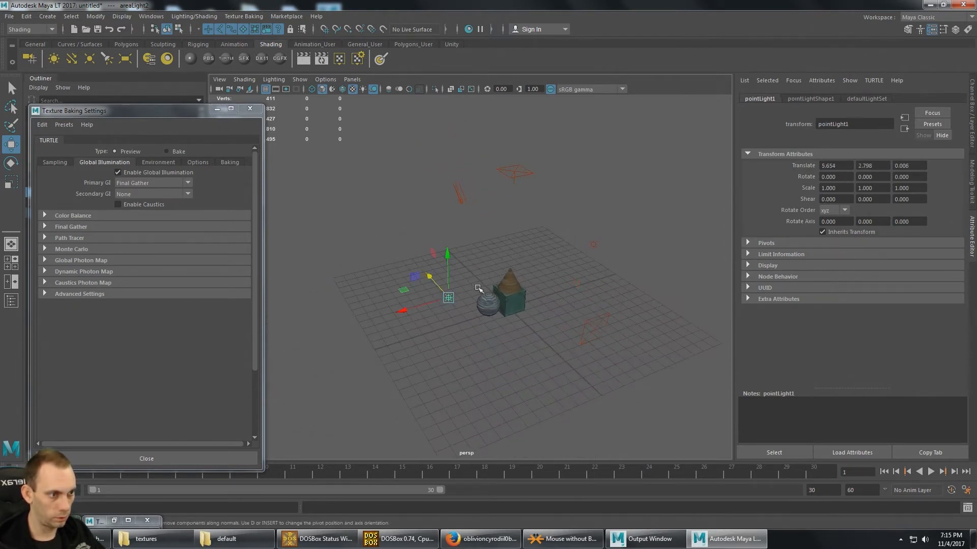
left_click(414, 313)
left_click_drag(396, 315, 392, 316)
scroll(526, 301, "up", 9)
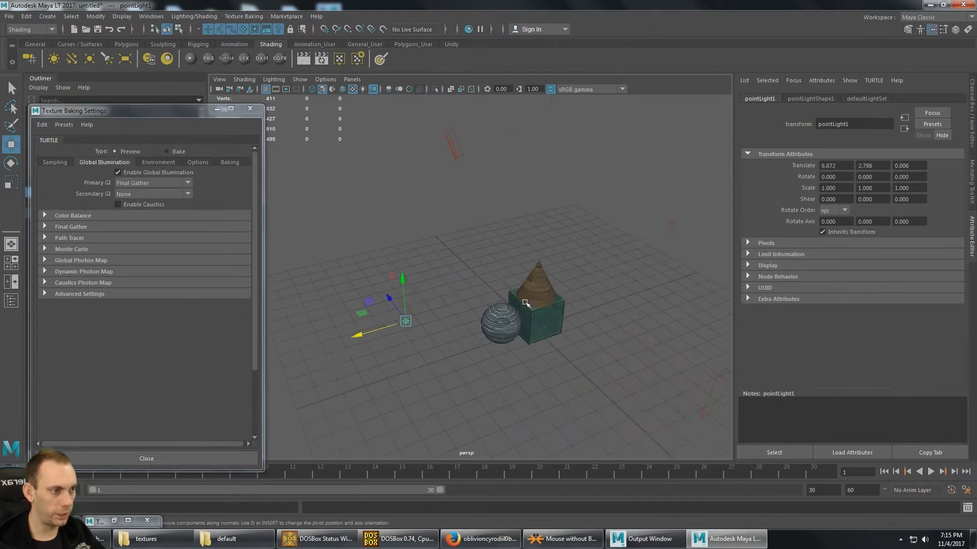
- Show the Texture Baking View beside the model and minimize the Texture Baking Settings window
left_click_drag(498, 285, 491, 171, "alt")
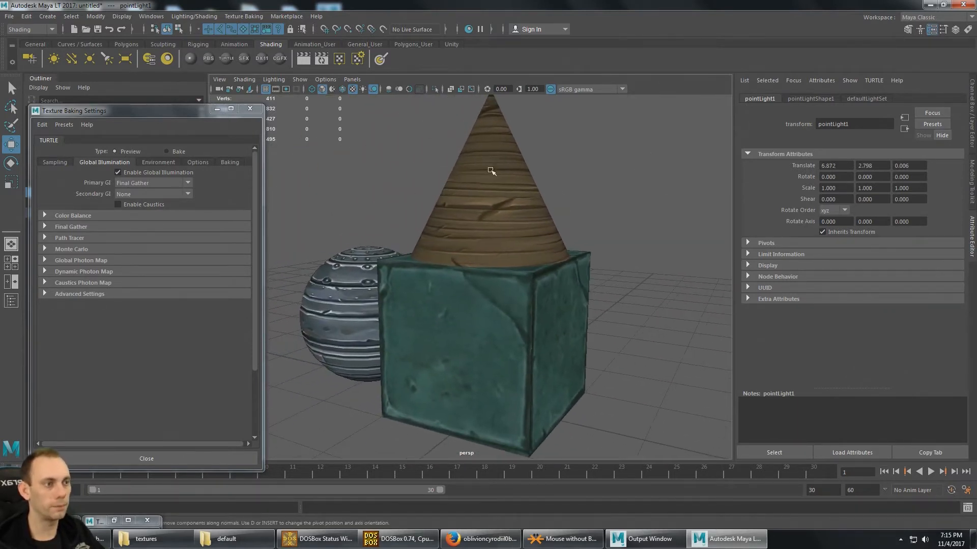
left_click(304, 61)
left_click_drag(663, 68, 578, 53)
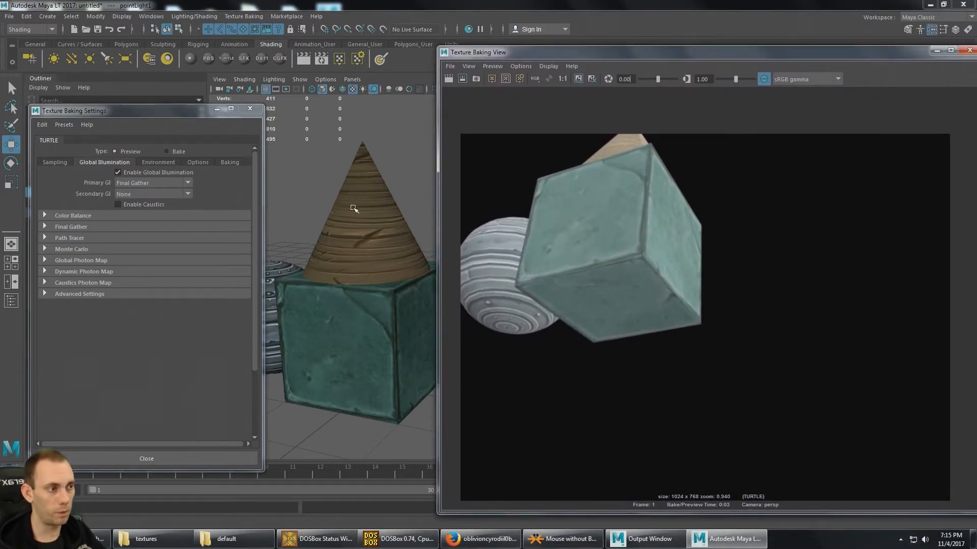
left_click(216, 109)
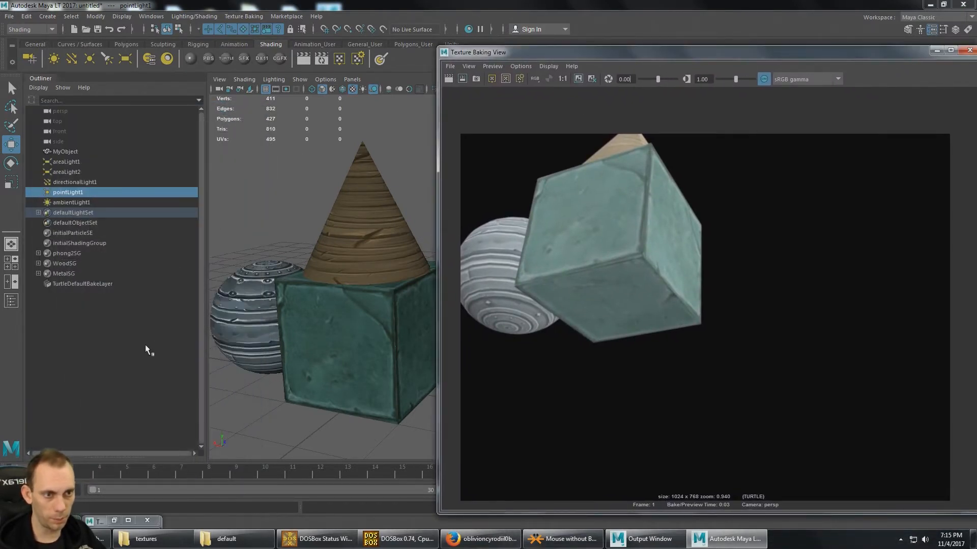
- Delete ambientLight1 and render a fresh preview of the model
left_click(74, 203)
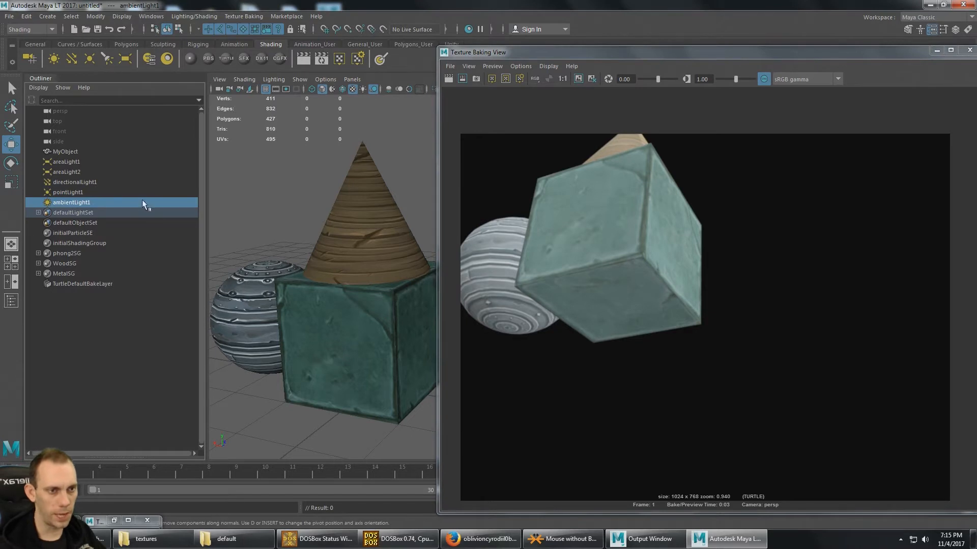
key("Delete")
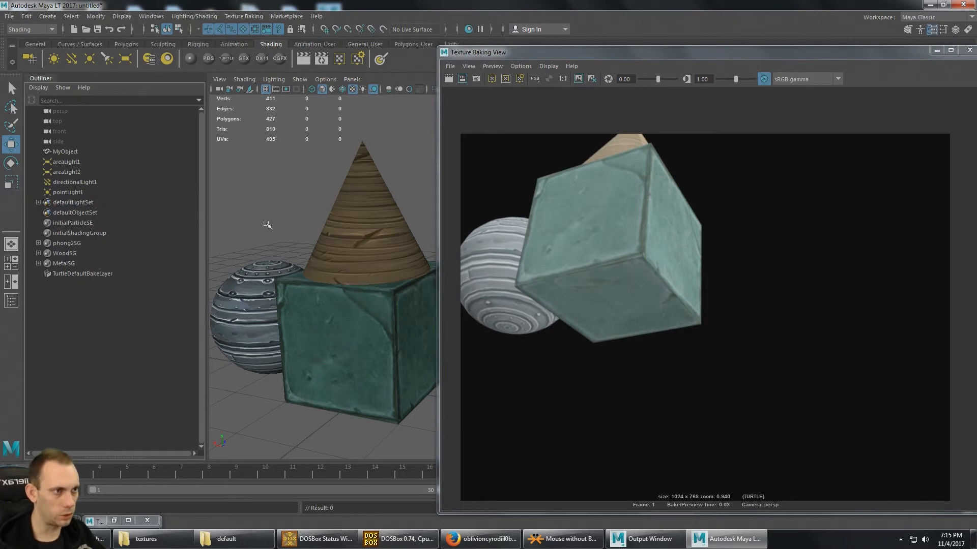
left_click(449, 78)
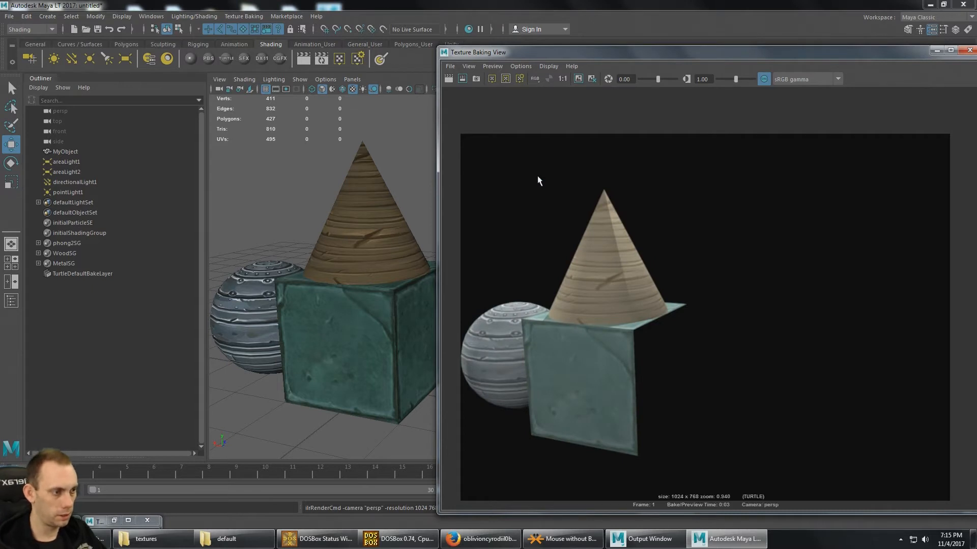
- Render a preview of the model from underneath
middle_click_drag(640, 301, 651, 282, "alt")
left_click_drag(351, 341, 427, 231, "alt")
left_click(449, 79)
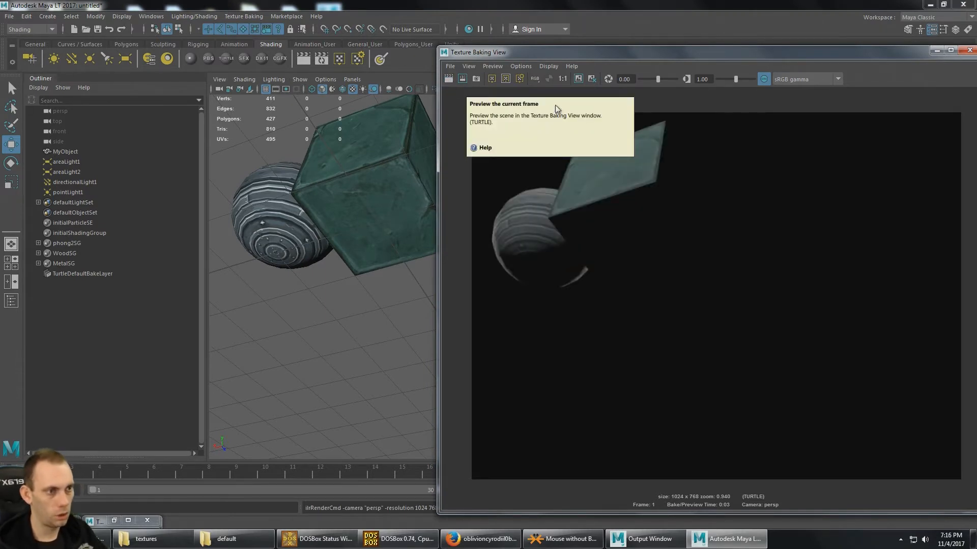
left_click_drag(332, 215, 326, 198, "alt")
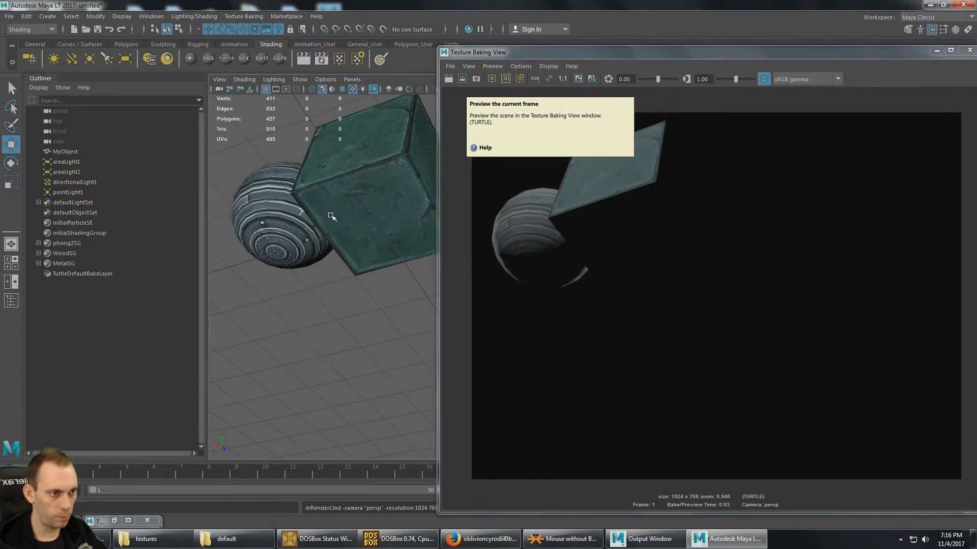
scroll(331, 217, "down", 8)
left_click_drag(314, 244, 392, 306, "alt")
middle_click_drag(389, 307, 385, 293, "alt")
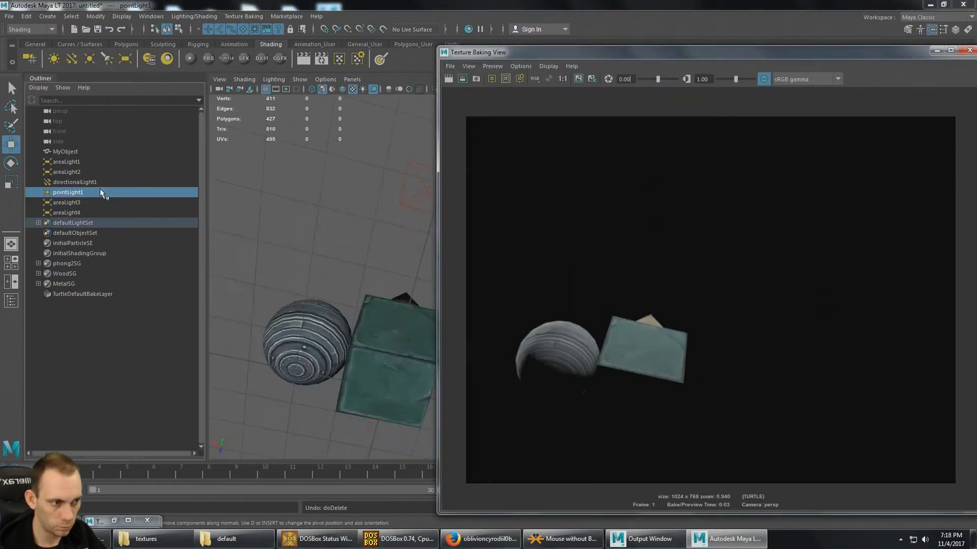
- Set the intensity of pointLight1 to 0.1
left_click_drag(911, 53, 669, 46)
left_click(843, 223)
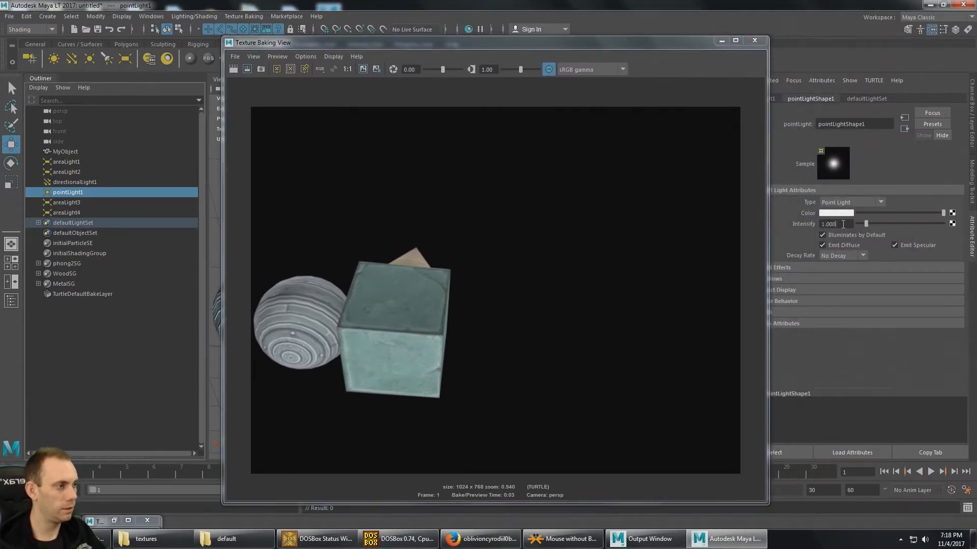
double_click(844, 223)
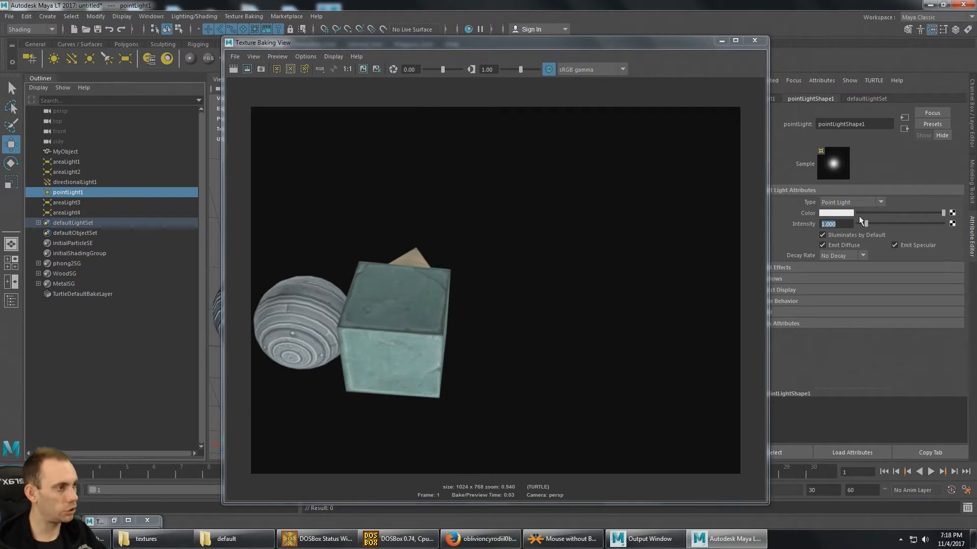
type(".1")
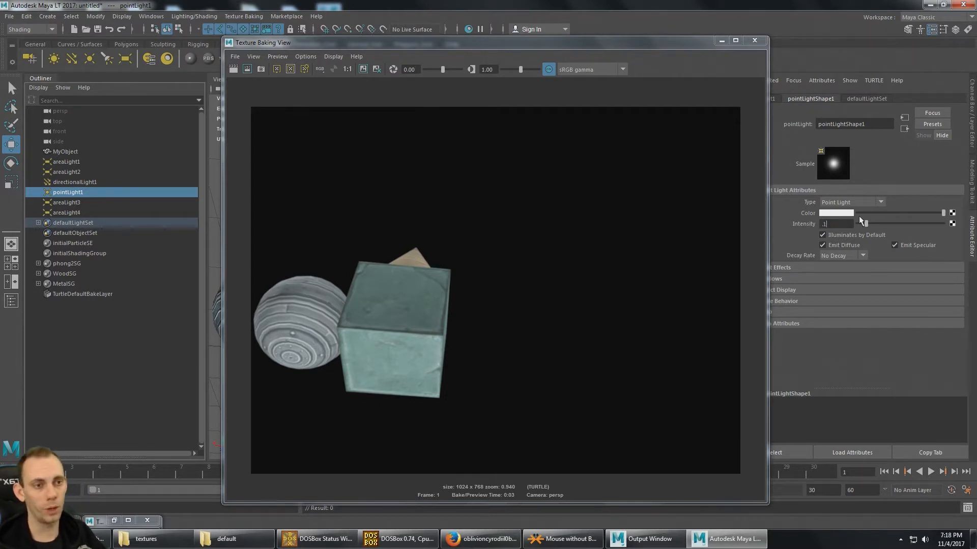
key("Return")
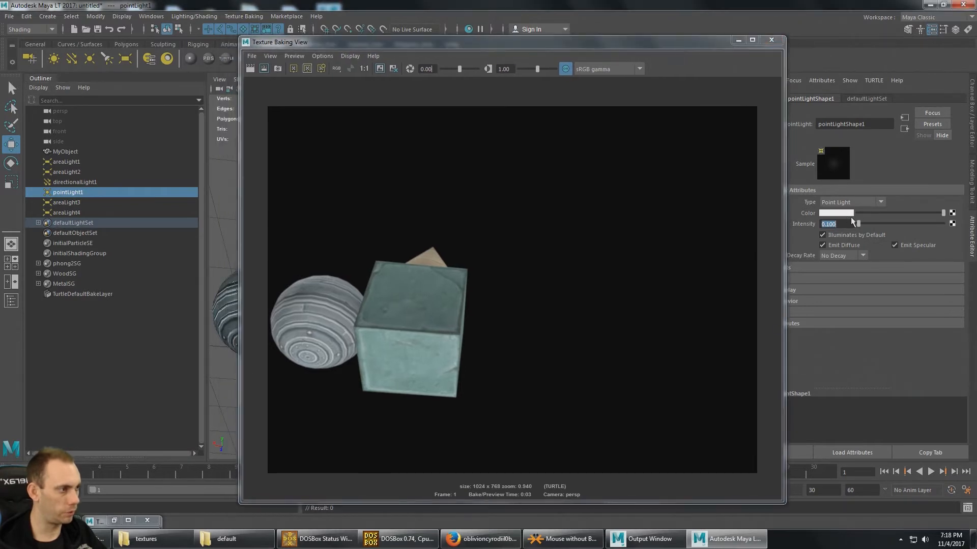
- Tint the point light's color a pale yellow-green with a hue of about 87.69 and a low saturation
left_click(837, 213)
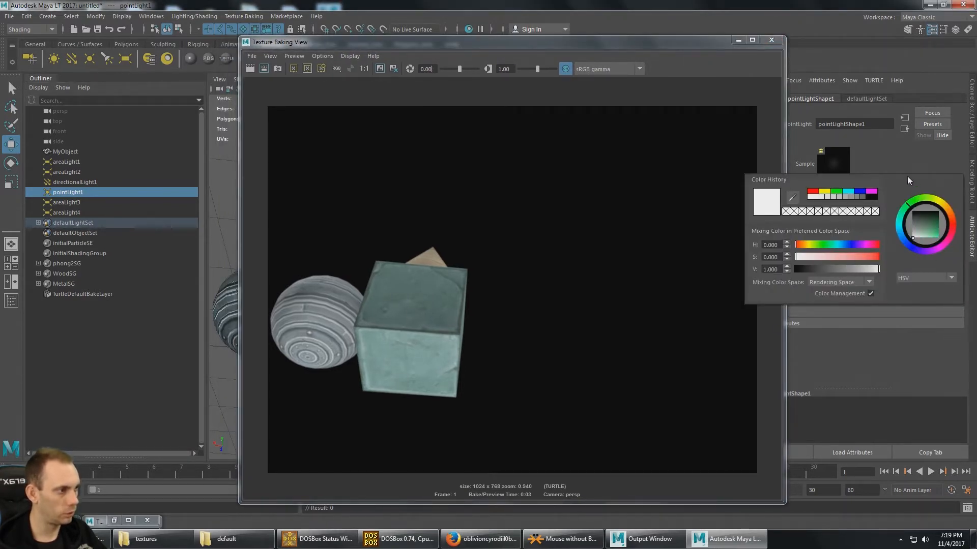
left_click(835, 213)
left_click(797, 248)
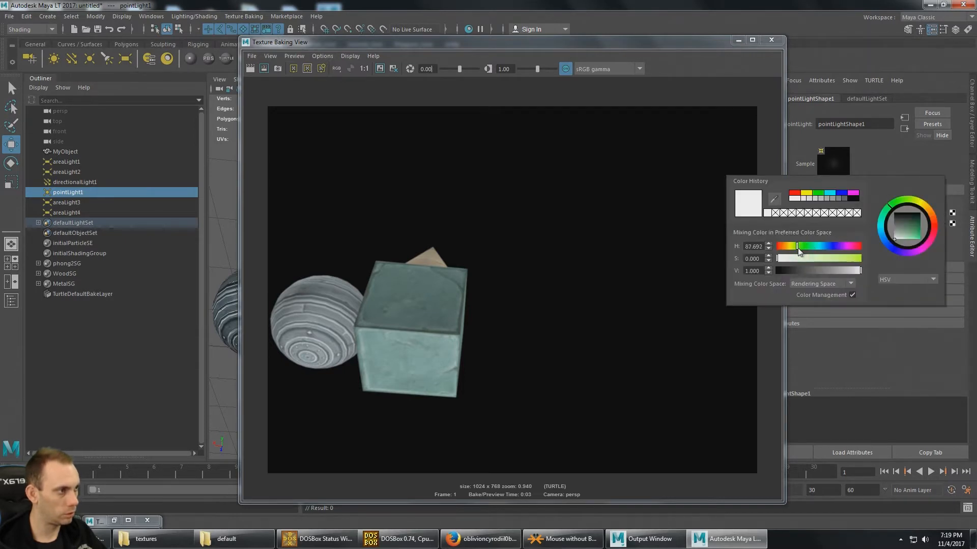
left_click(808, 258)
- Render a preview from underneath with the dimmed, tinted point light and center the model in the image
left_click(738, 40)
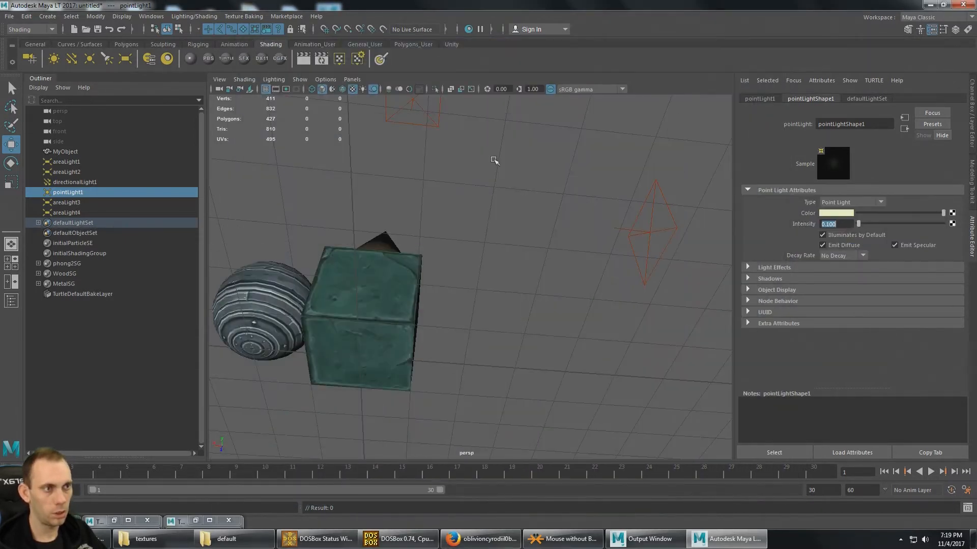
left_click(303, 57)
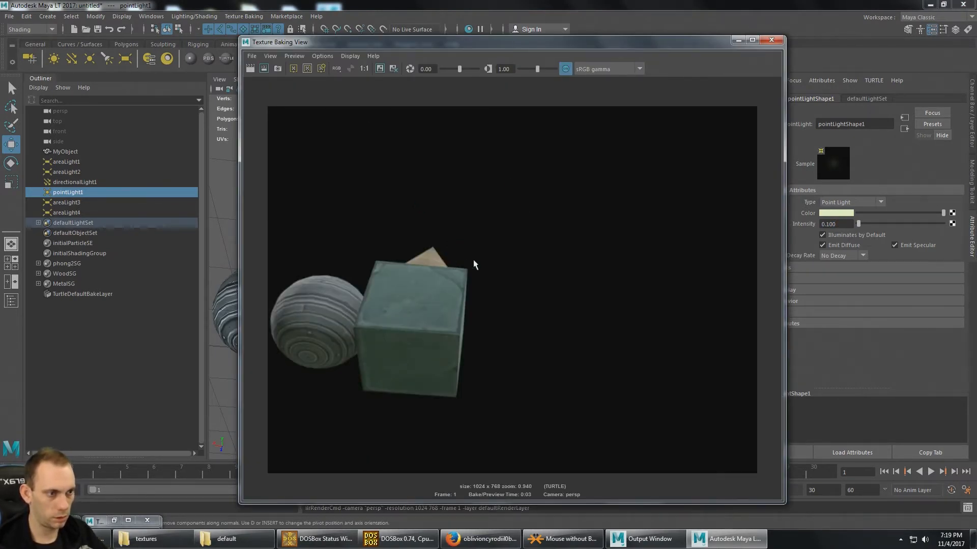
middle_click_drag(474, 264, 502, 256, "alt")
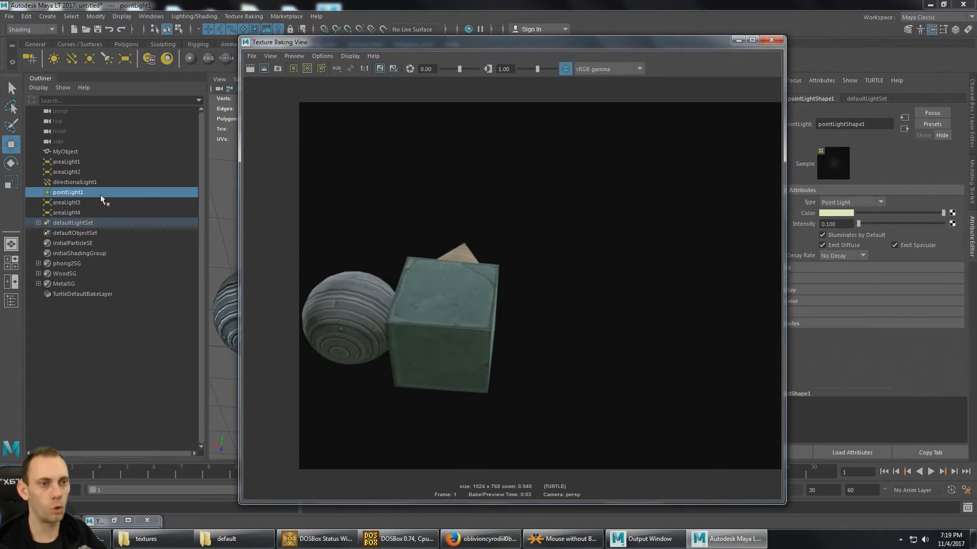
- Examine where areaLight1 and the other area lights stand around the model
left_click(81, 202)
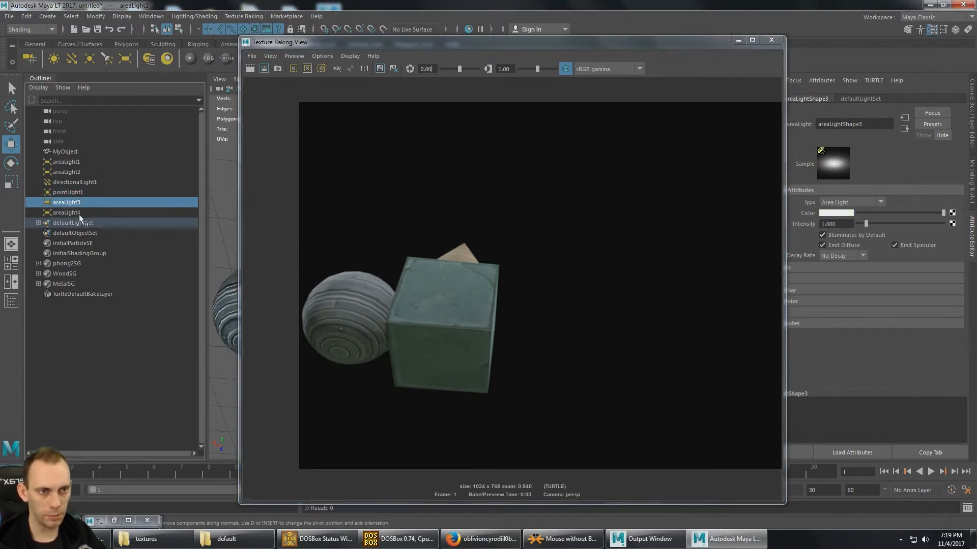
left_click(133, 161)
left_click_drag(700, 43, 730, 41)
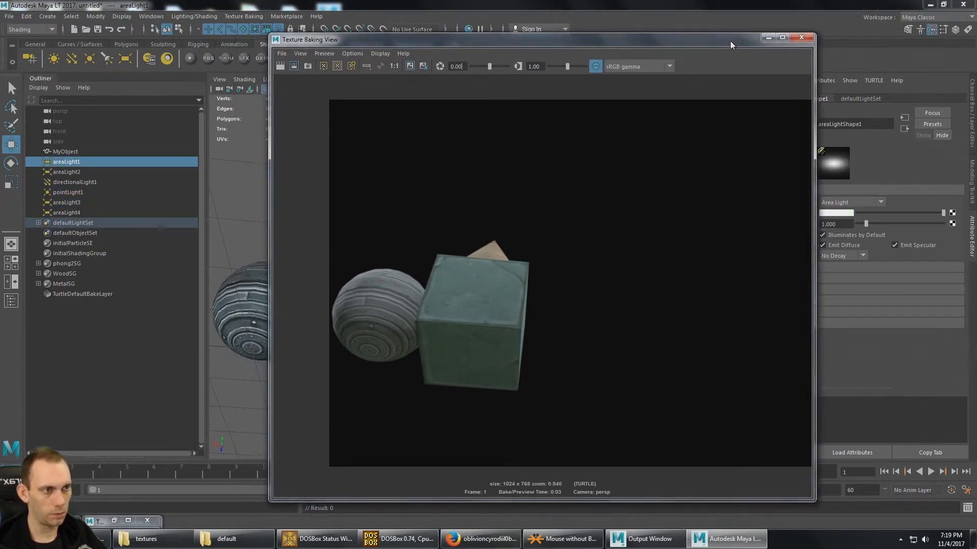
left_click_drag(592, 45, 832, 298)
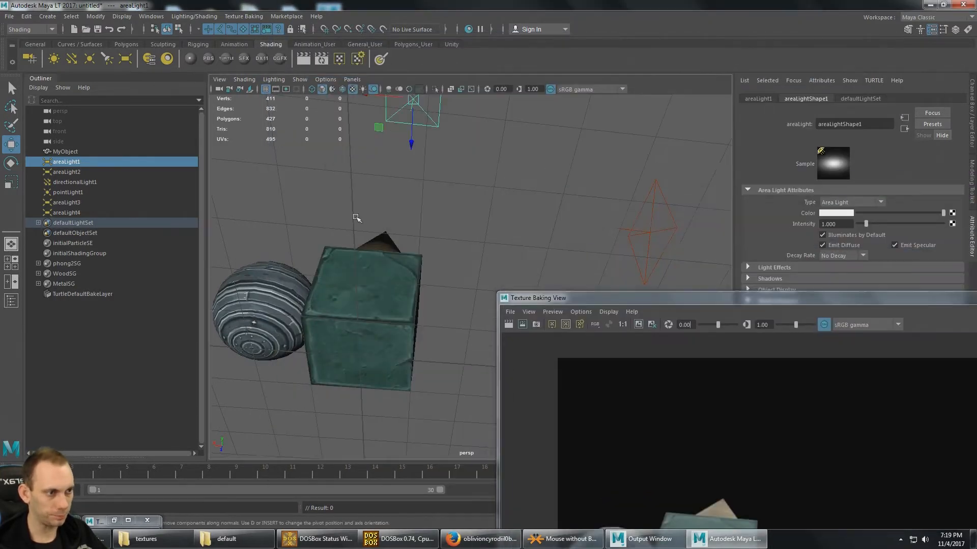
left_click_drag(409, 310, 402, 257, "alt")
middle_click_drag(338, 170, 402, 254, "alt")
scroll(400, 242, "down", 5)
left_click_drag(400, 242, 390, 200, "alt")
left_click_drag(494, 251, 488, 232, "alt")
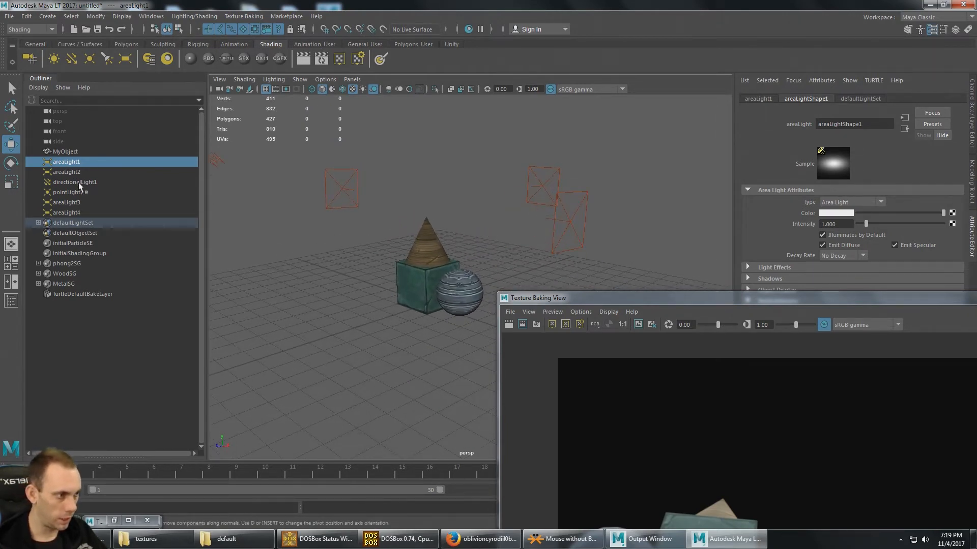
- Render a preview of the model from the side with the cube and cone in front of the sphere
left_click_drag(627, 298, 623, 223)
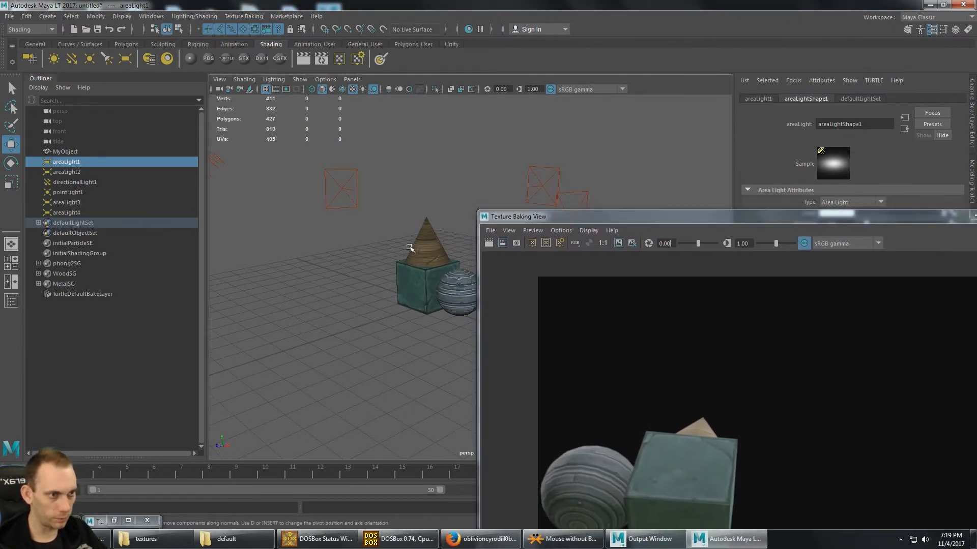
scroll(408, 249, "up", 5)
left_click_drag(382, 263, 340, 283, "alt")
scroll(341, 244, "up", 5)
scroll(340, 259, "down", 7)
scroll(358, 268, "up", 3)
middle_click_drag(359, 268, 369, 289, "alt")
left_click(488, 245)
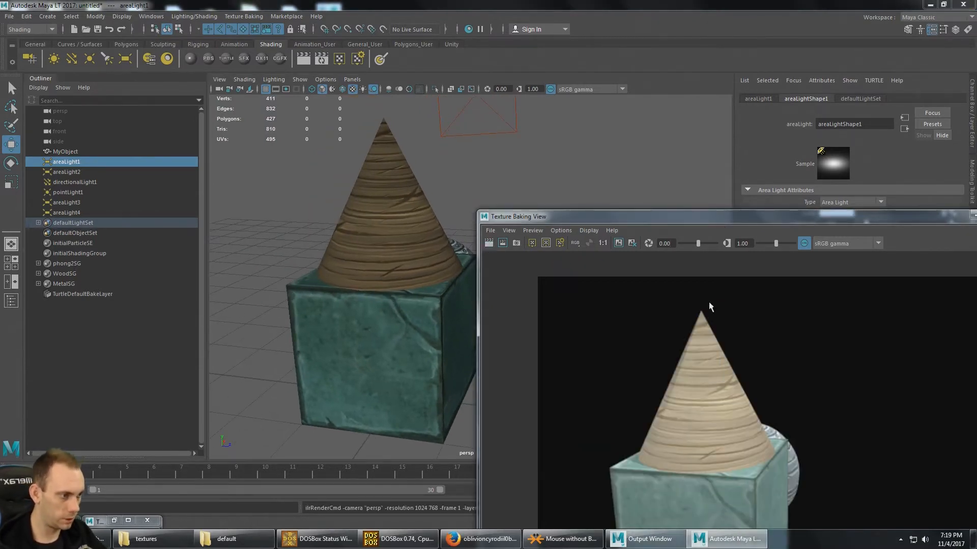
left_click_drag(755, 218, 737, 93)
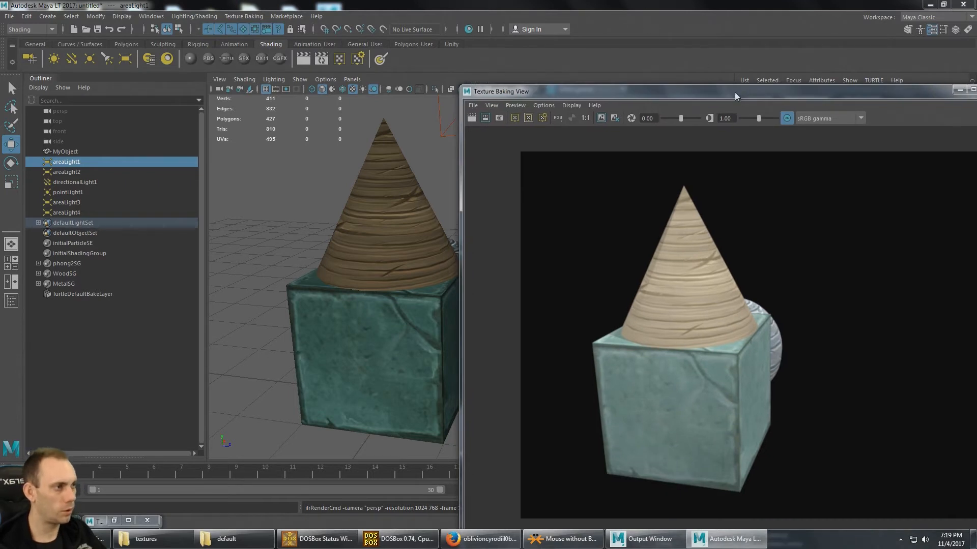
left_click_drag(856, 98, 801, 109)
left_click(777, 98)
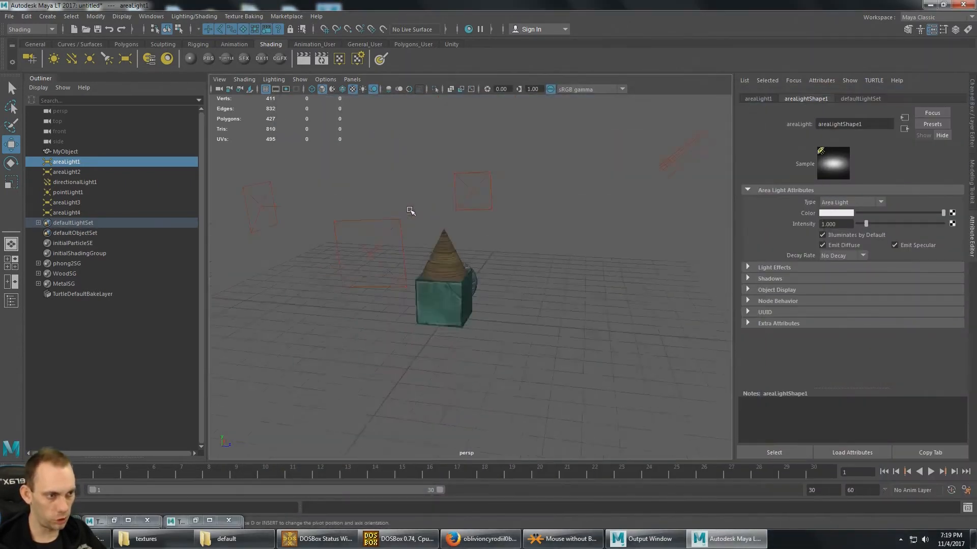
- Move areaLight3 slightly closer to the model along its Z axis
left_click(380, 253)
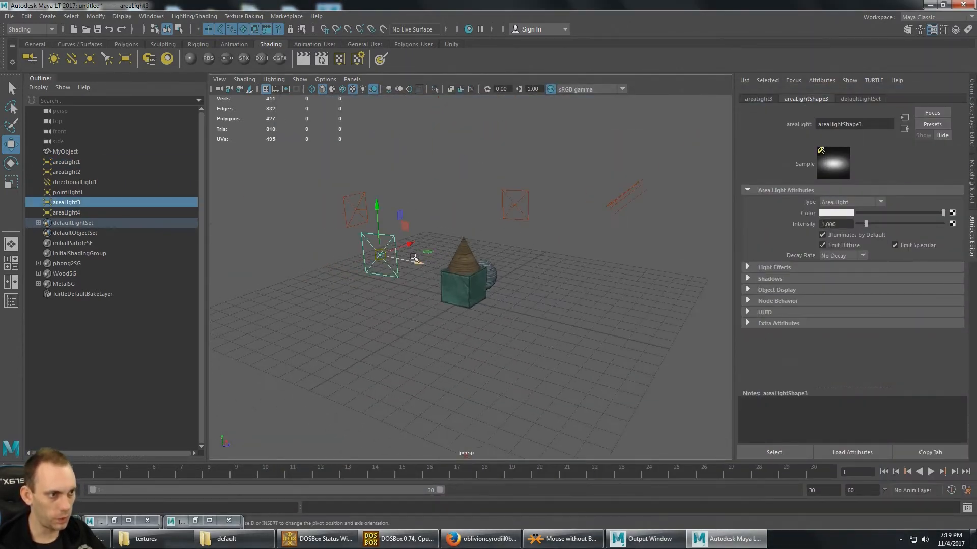
scroll(414, 255, "up", 5)
scroll(415, 255, "down", 5)
left_click_drag(417, 258, 434, 259, "alt")
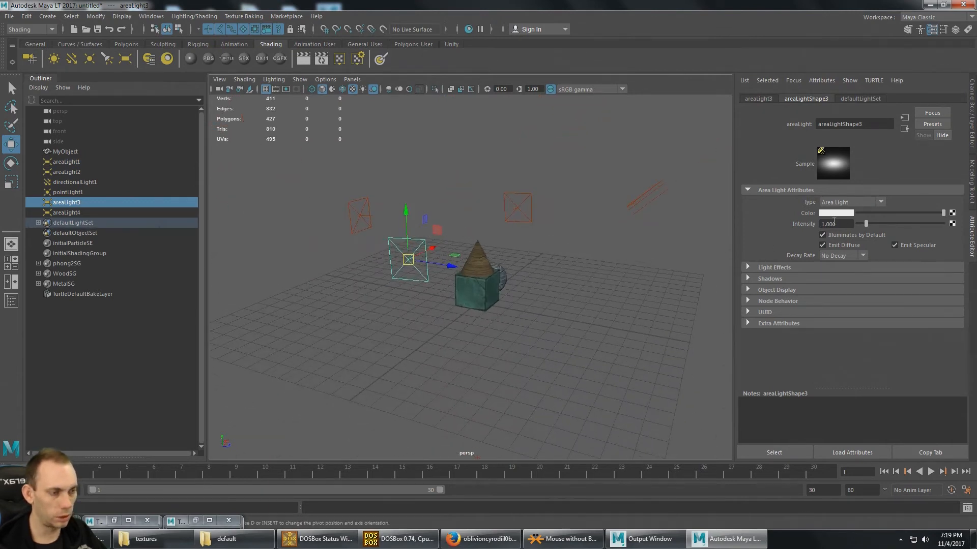
- Scale areaLight3 down uniformly
scroll(517, 263, "up", 4)
scroll(497, 263, "down", 2)
key("r")
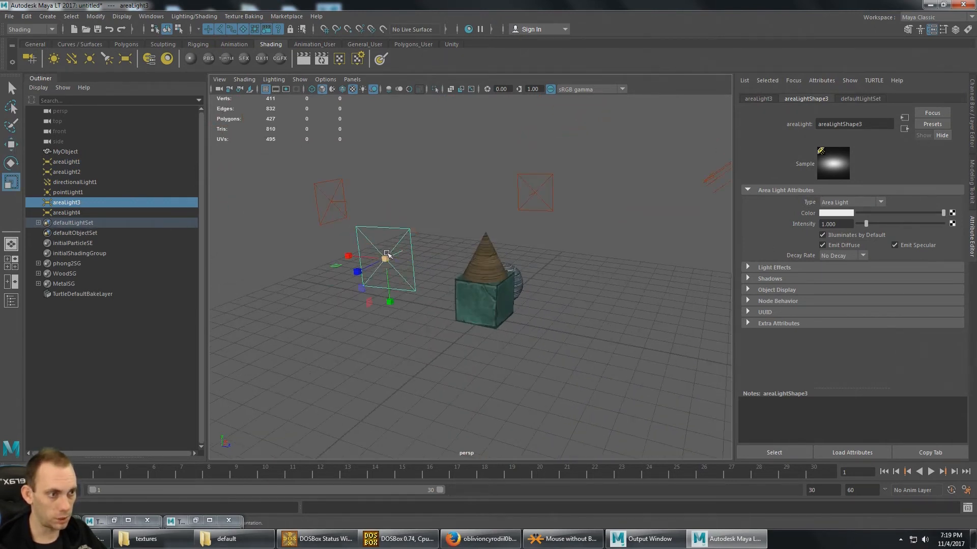
left_click_drag(385, 259, 361, 292)
left_click_drag(260, 238, 289, 235, "alt")
- Scale areaLight4 and areaLight2 down uniformly
left_click(99, 213)
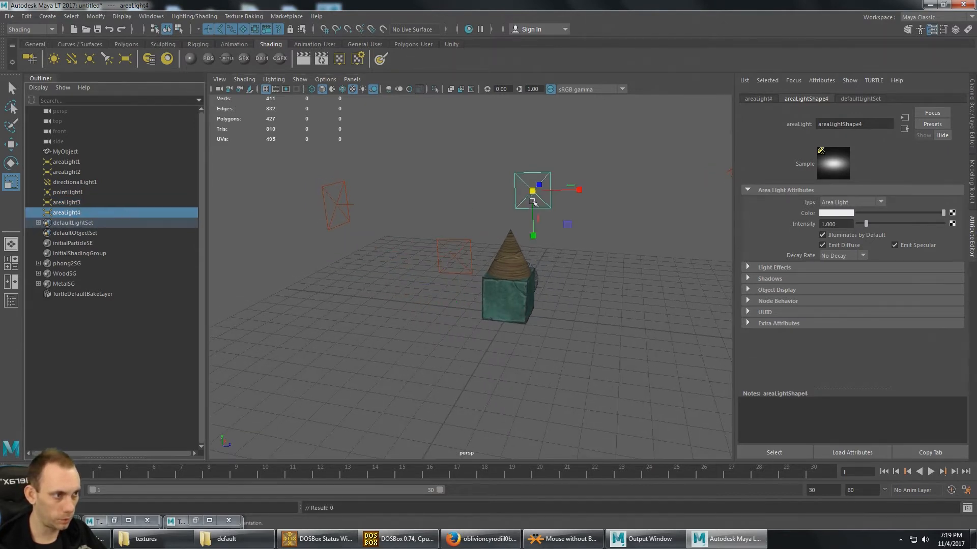
left_click(74, 202)
left_click(67, 172)
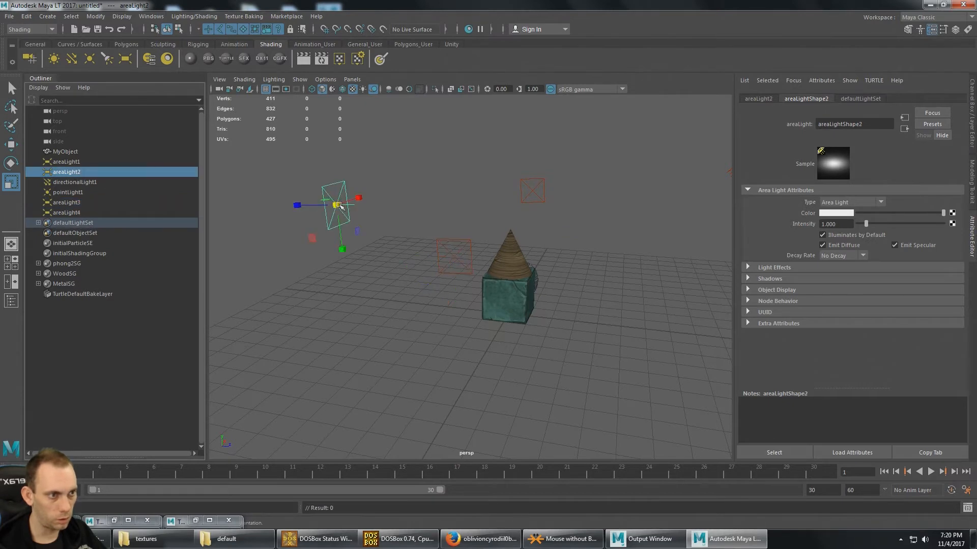
left_click_drag(473, 204, 457, 207, "alt")
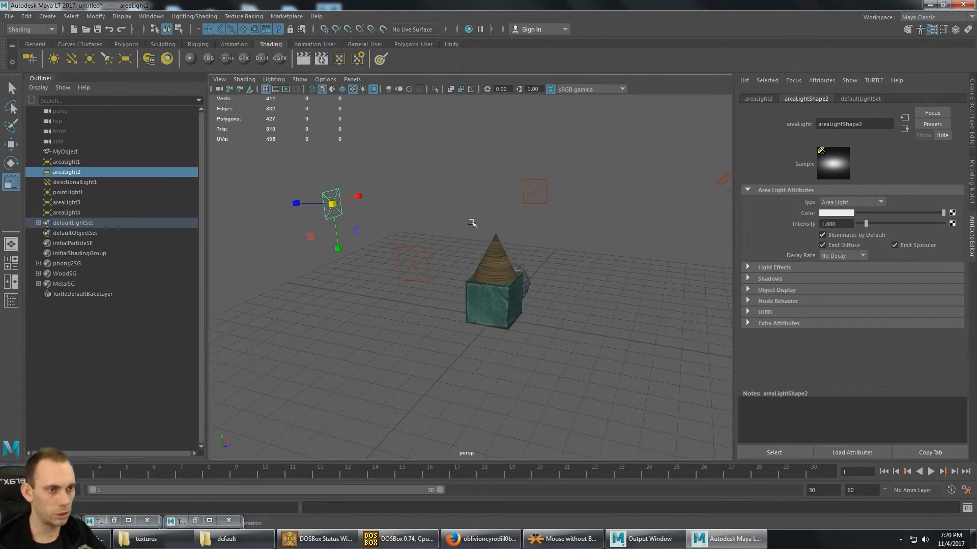
- Render another preview with the resized area lights, showing the cube and cone up close
scroll(483, 222, "up", 5)
scroll(497, 228, "down", 3)
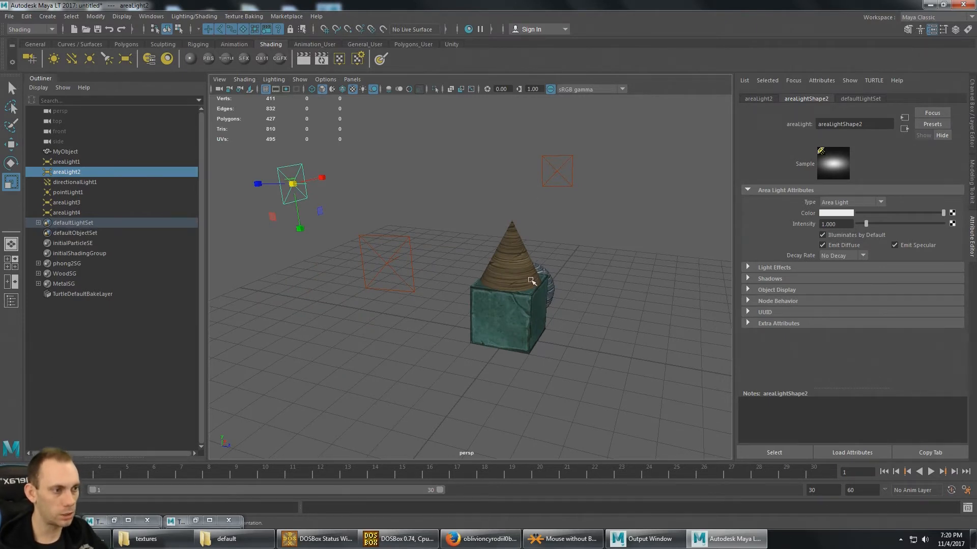
left_click_drag(530, 277, 515, 259, "alt")
scroll(517, 250, "up", 2)
scroll(519, 234, "up", 5)
scroll(516, 260, "down", 5)
scroll(516, 259, "up", 2)
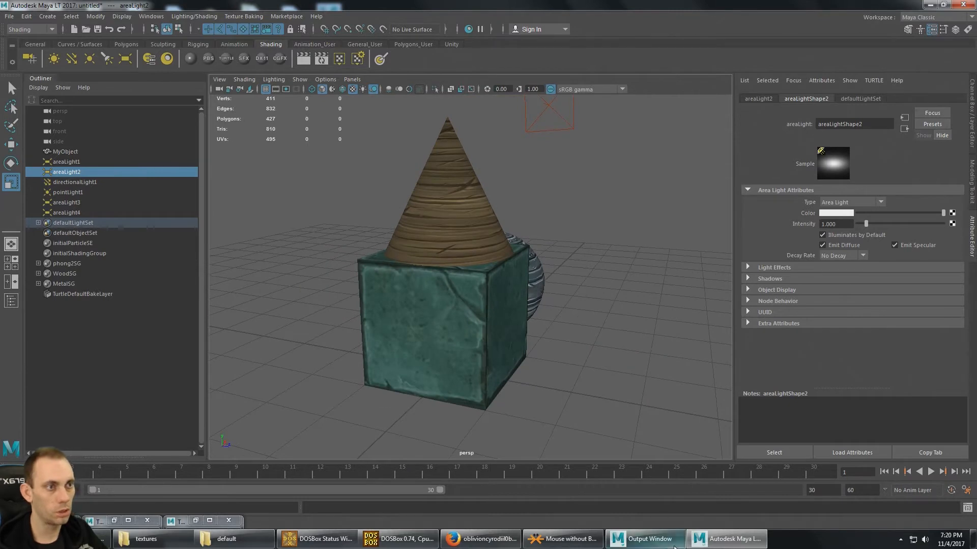
left_click(320, 59)
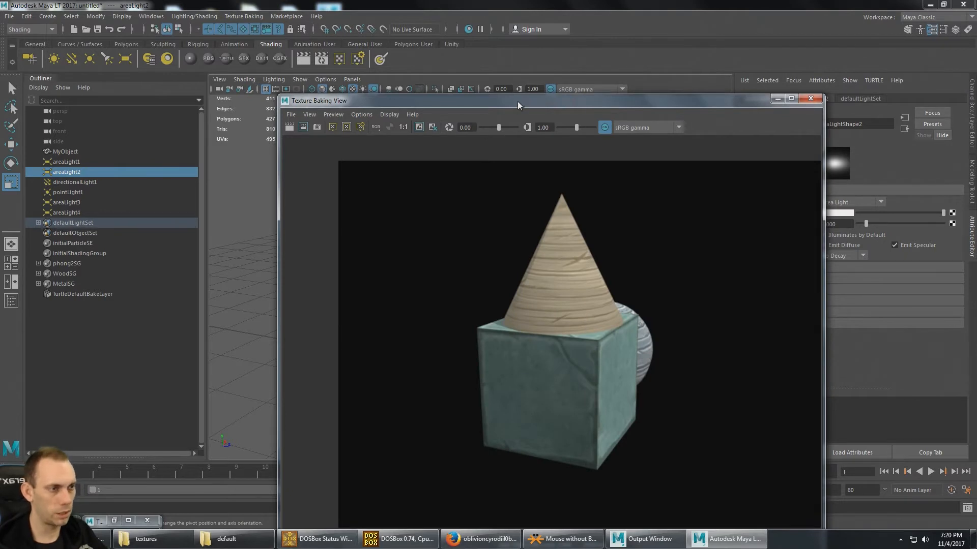
- Render another preview with the camera orbited so the sphere, cube and cone are all in view
left_click_drag(517, 102, 603, 86)
left_click_drag(451, 86, 603, 68)
left_click_drag(259, 219, 362, 238, "alt")
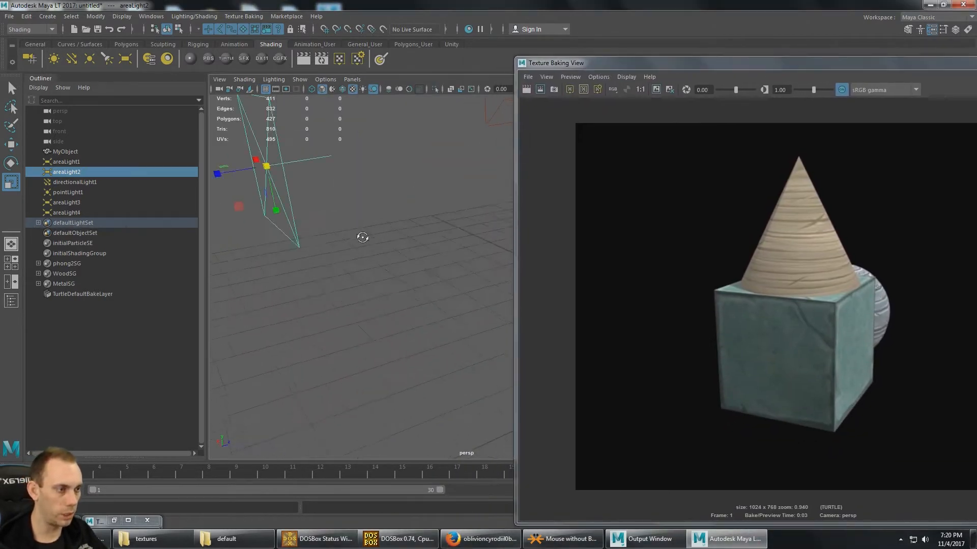
middle_click_drag(361, 237, 101, 269, "alt")
left_click_drag(101, 273, 331, 280)
mouse_move(330, 280)
middle_mouse_down("alt")
mouse_move(342, 267)
mouse_move(325, 262)
middle_mouse_up("alt")
right_click_drag(326, 262, 422, 252, "alt")
middle_click_drag(422, 252, 483, 300, "alt")
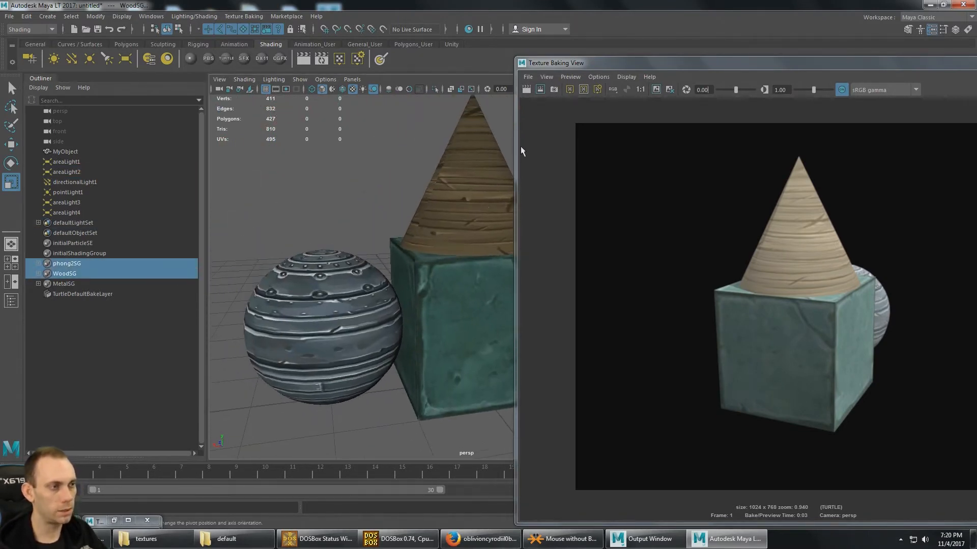
left_click(526, 90)
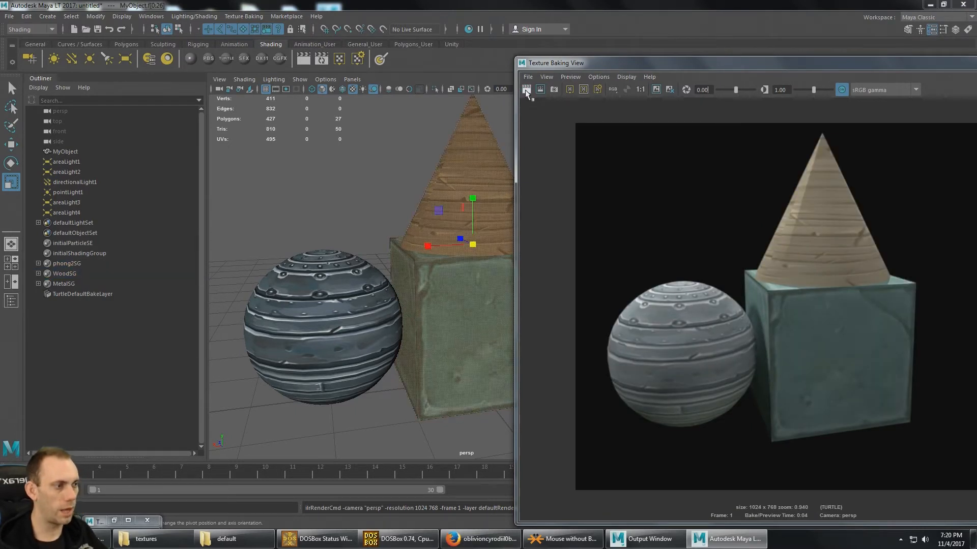
- Clear the selection and place the Texture Baking View beside the model so both can be seen
left_click(401, 167)
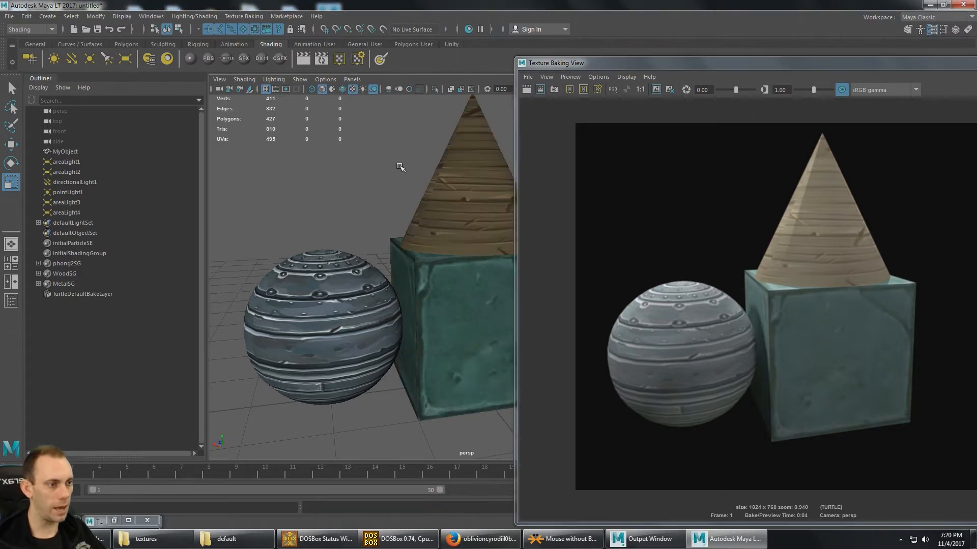
scroll(402, 173, "down", 10)
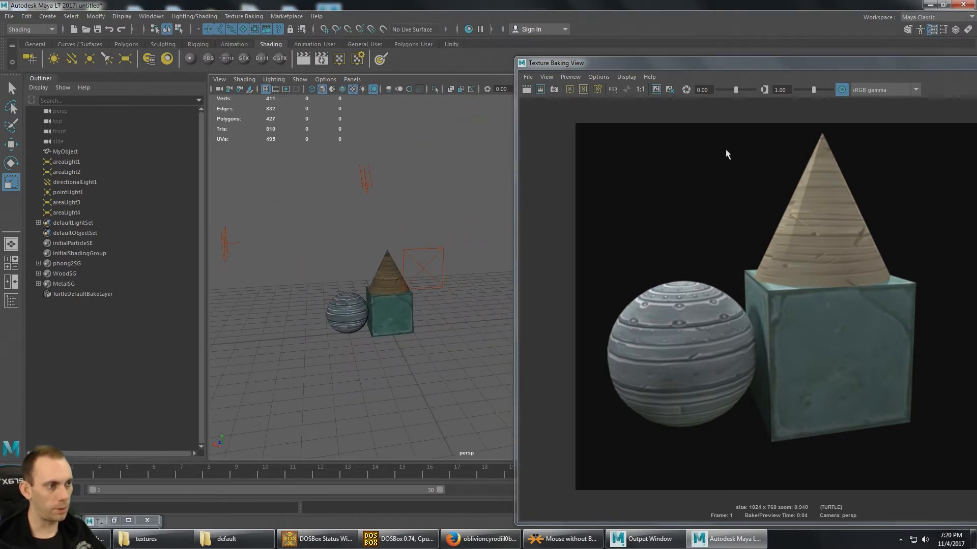
left_click_drag(728, 60, 484, 21)
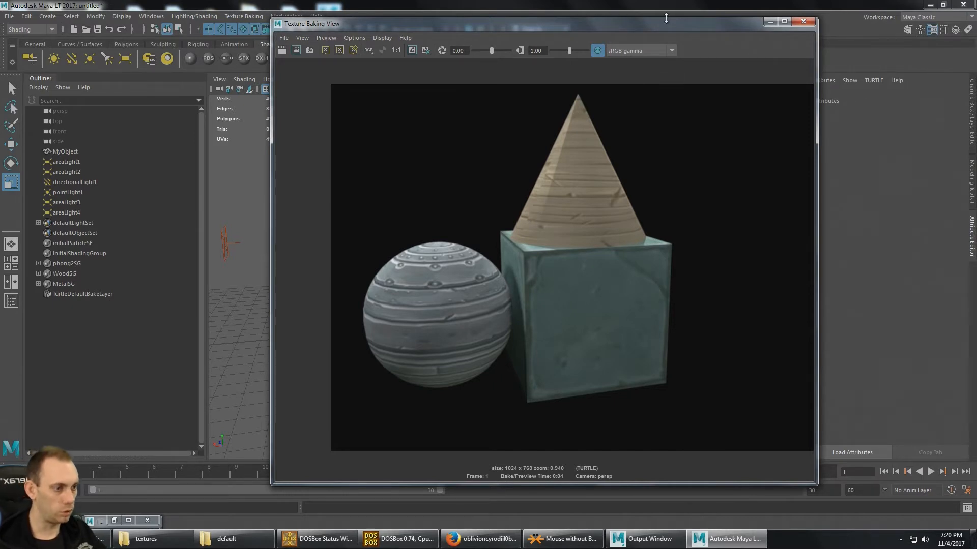
left_click_drag(667, 24, 814, 33)
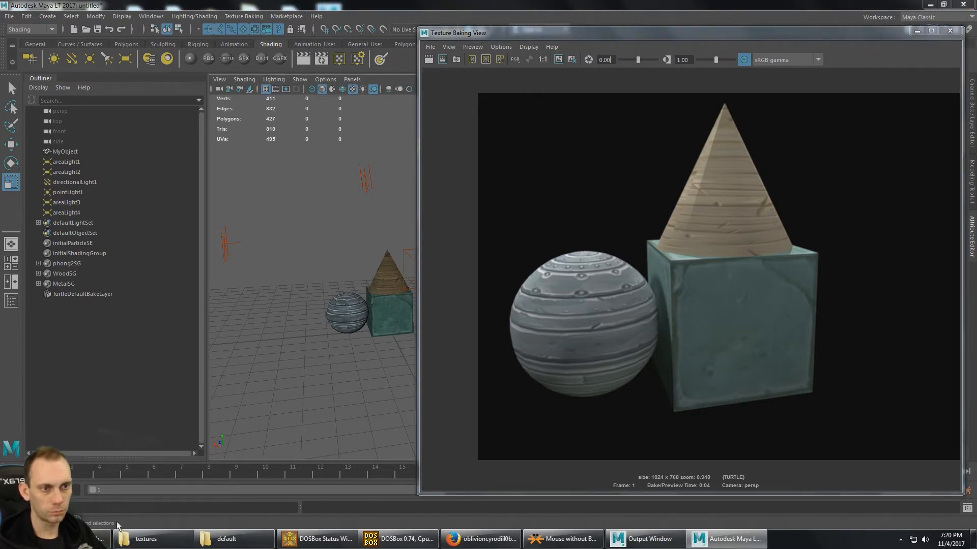
- Set the Texture Baking Settings type to Bake and review the sampling, final gather, environment and general options
left_click(113, 520)
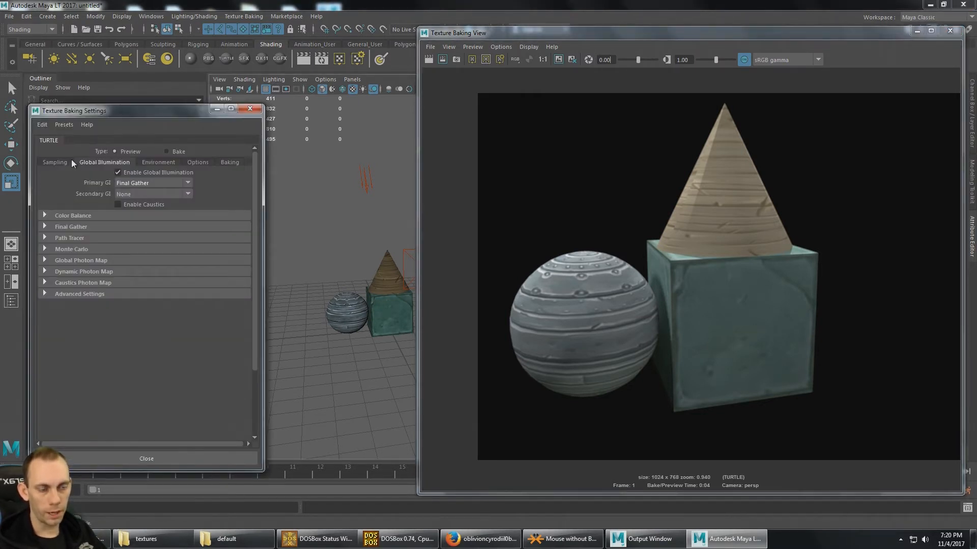
left_click(56, 163)
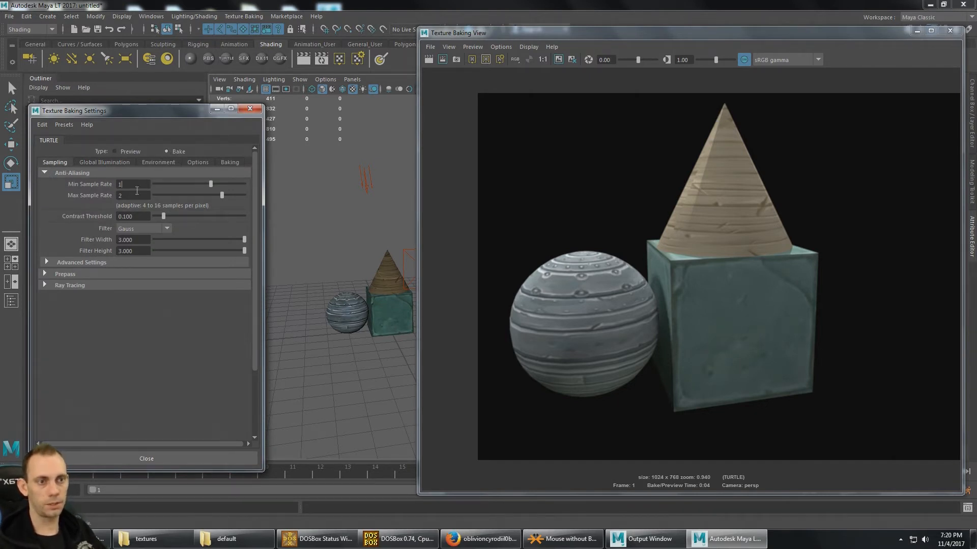
left_click(101, 162)
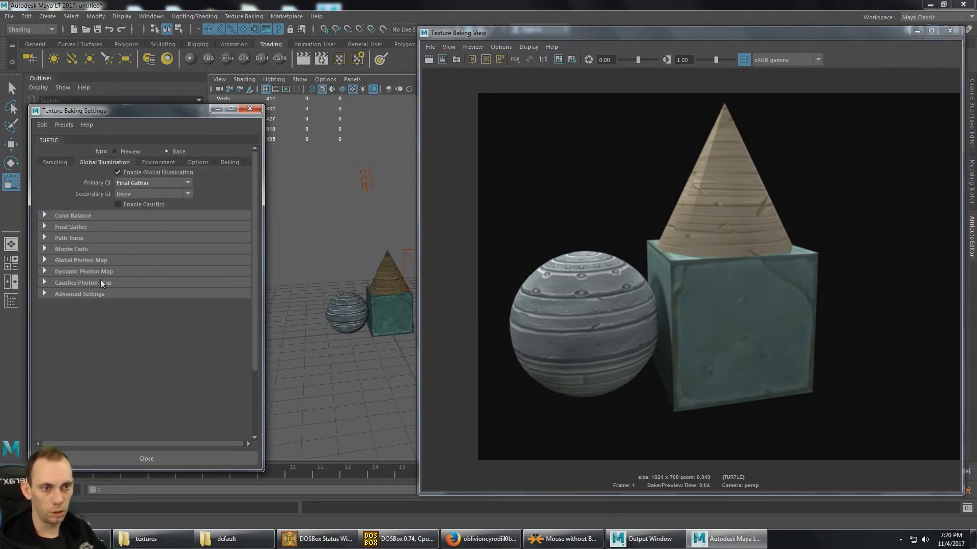
left_click(45, 227)
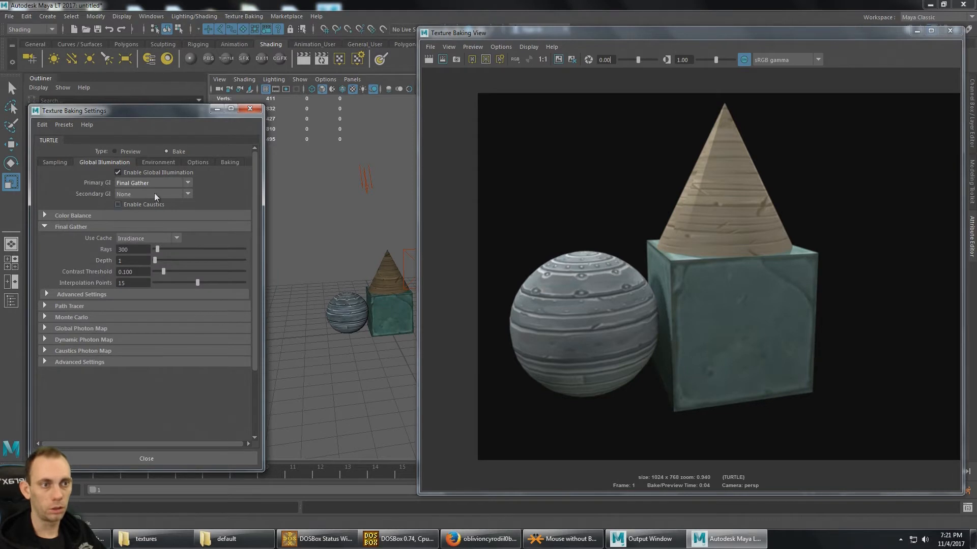
left_click(150, 163)
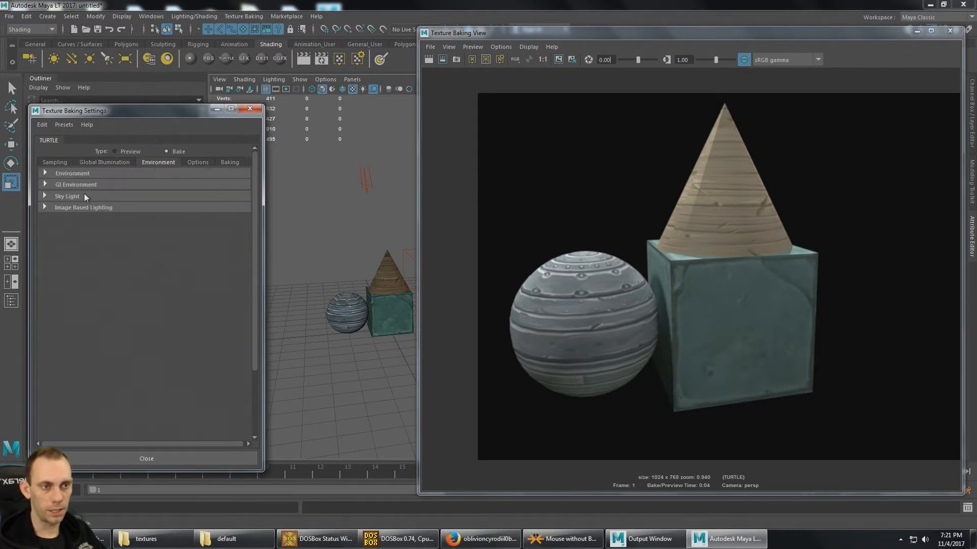
left_click(194, 161)
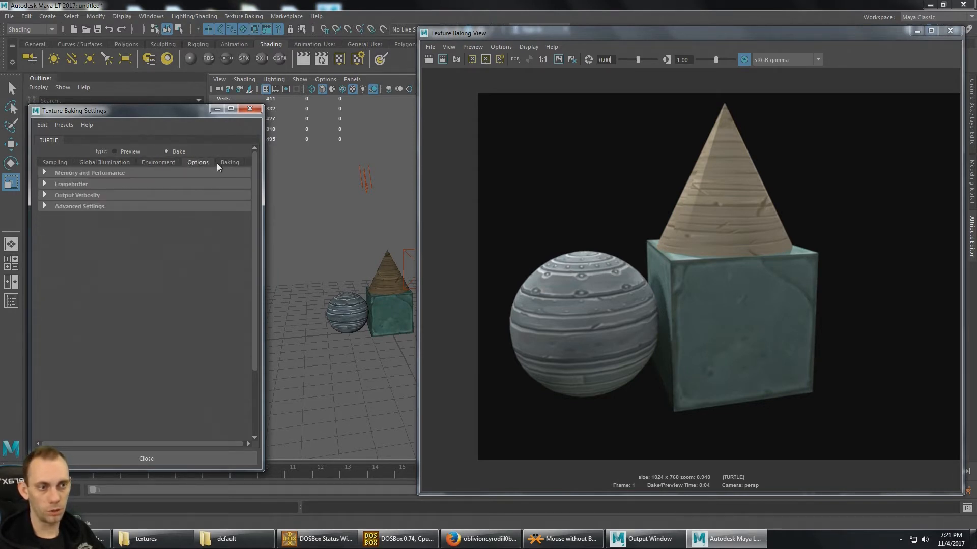
- Set the texture bake width and height to 1024 each
left_click(227, 163)
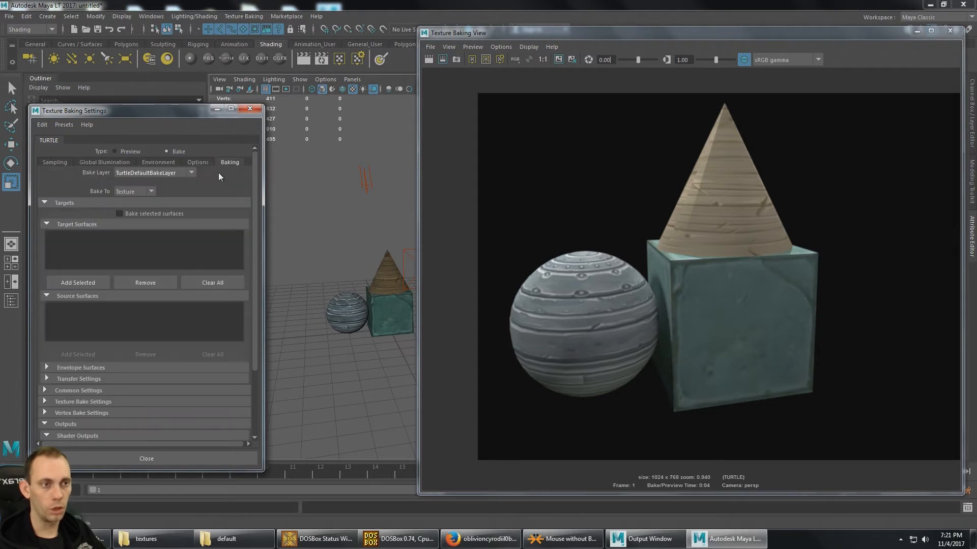
left_click_drag(255, 184, 254, 246)
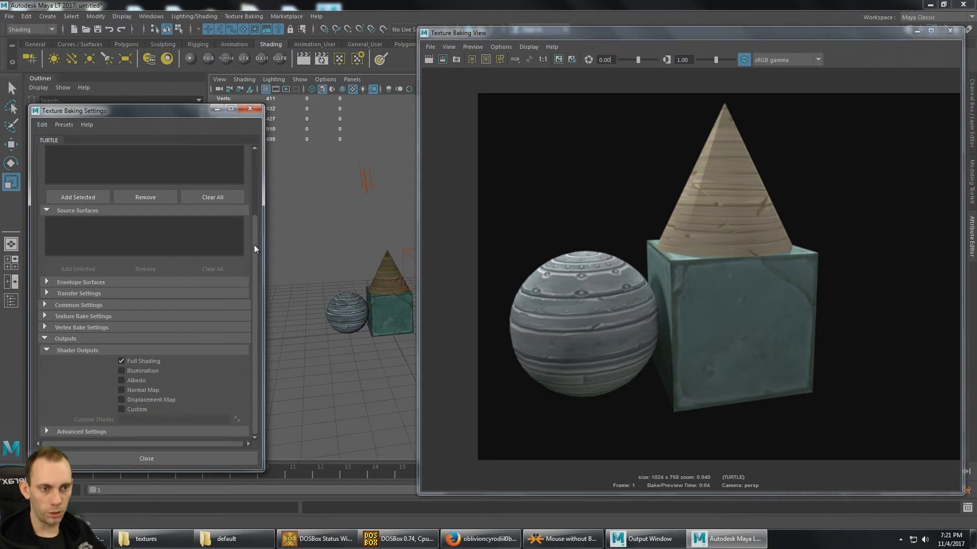
left_click(45, 317)
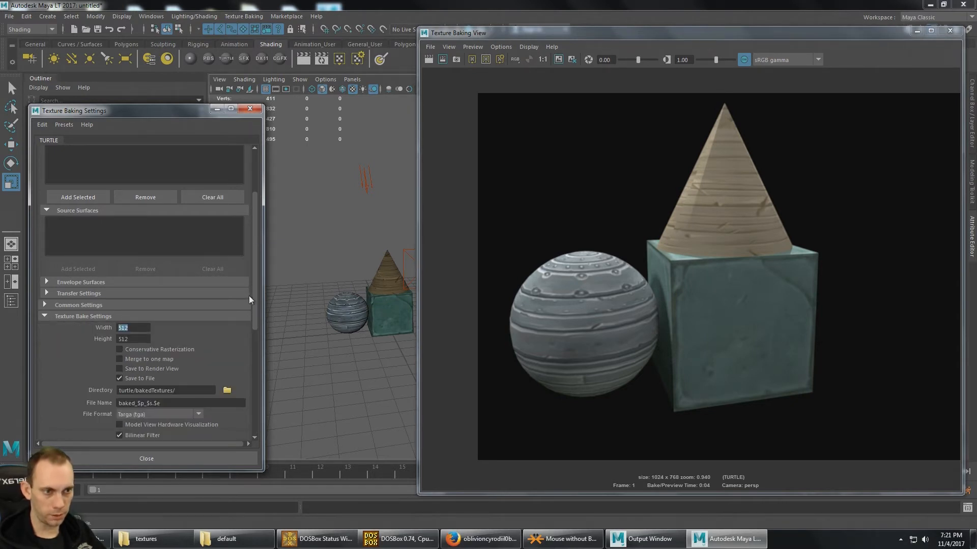
left_click_drag(254, 296, 254, 330)
type("1024")
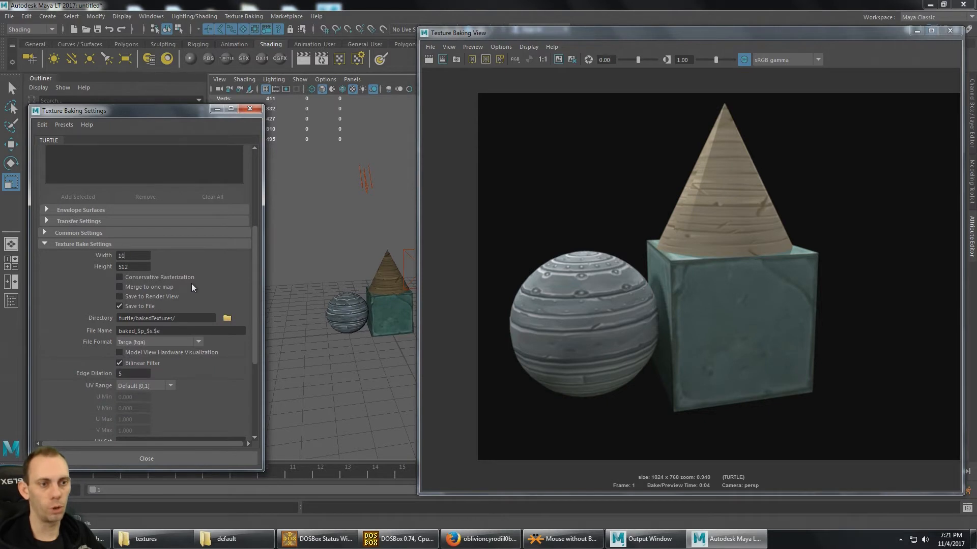
key("Tab")
type("1024")
scroll(191, 283, "down", 2)
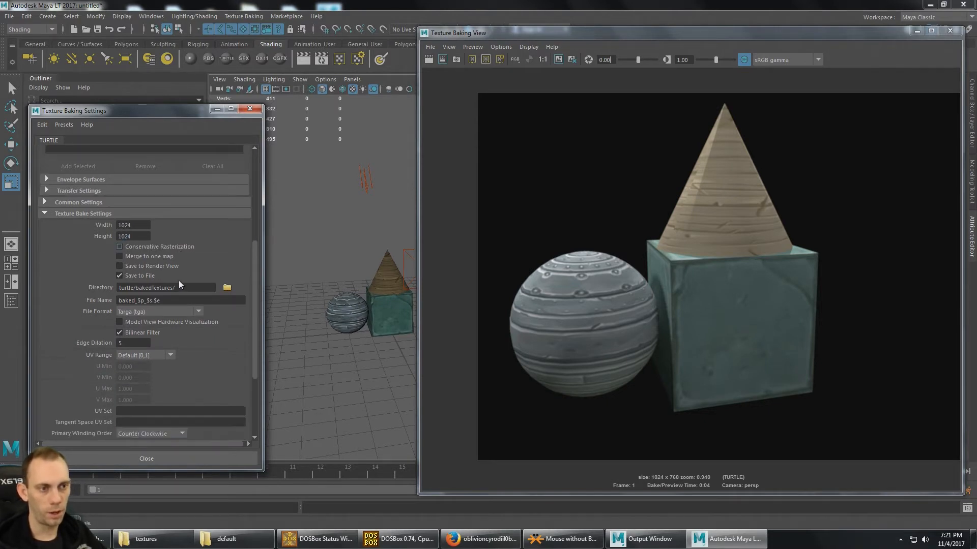
- Enable Merge to one map in the texture bake settings and render a preview of the zoomed-out model
left_click(148, 257)
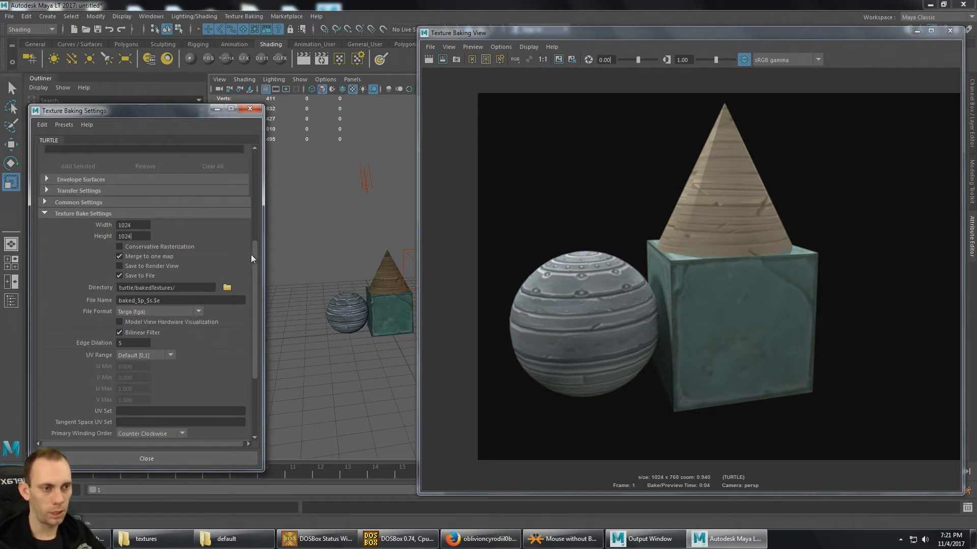
scroll(255, 272, "down", 3)
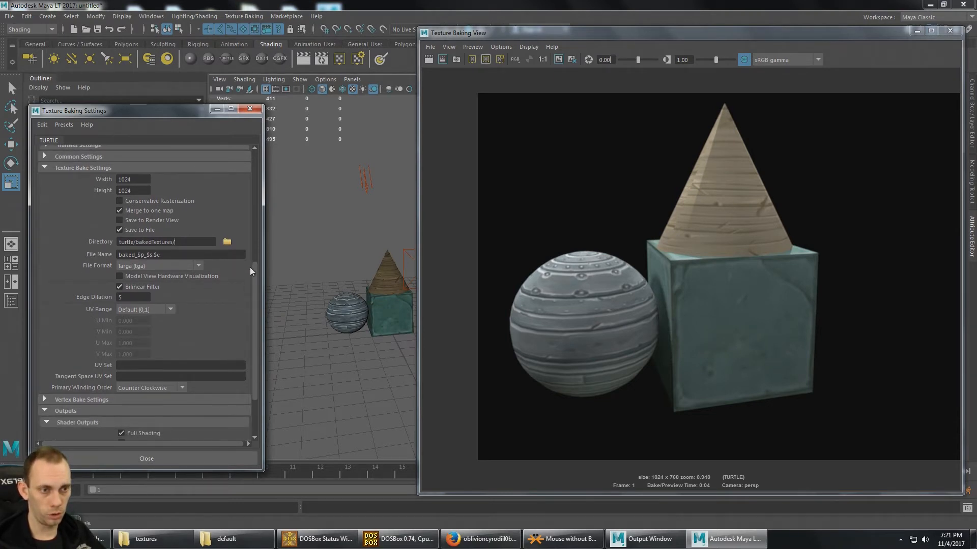
scroll(257, 277, "down", 4)
scroll(258, 301, "up", 4)
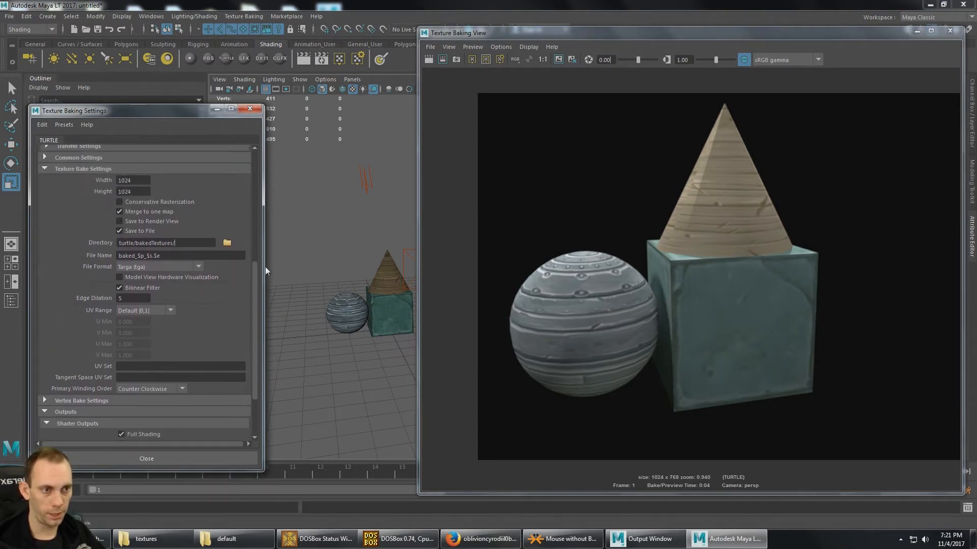
left_click_drag(265, 267, 269, 159)
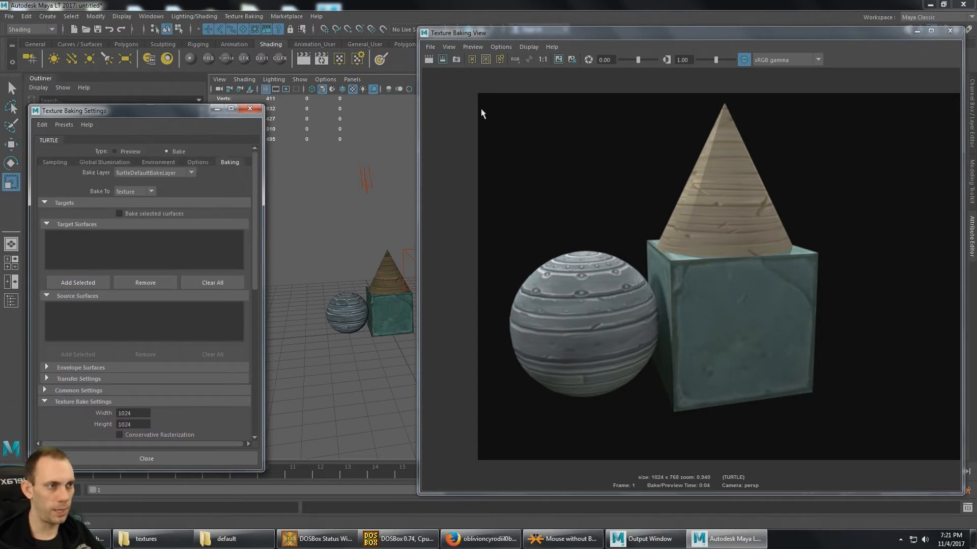
left_click(429, 60)
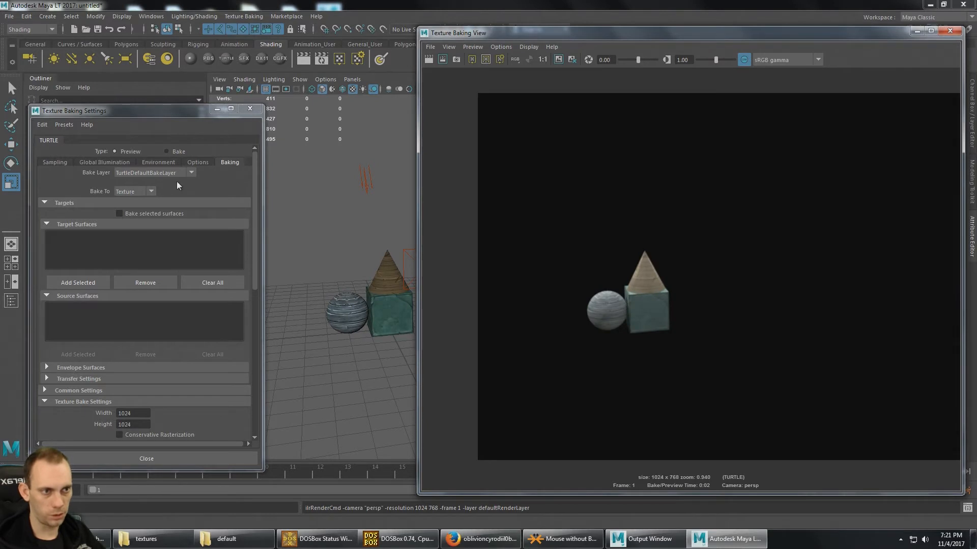
- Set the type to Bake again and try to bake the texture with no target surface chosen
left_click(166, 151)
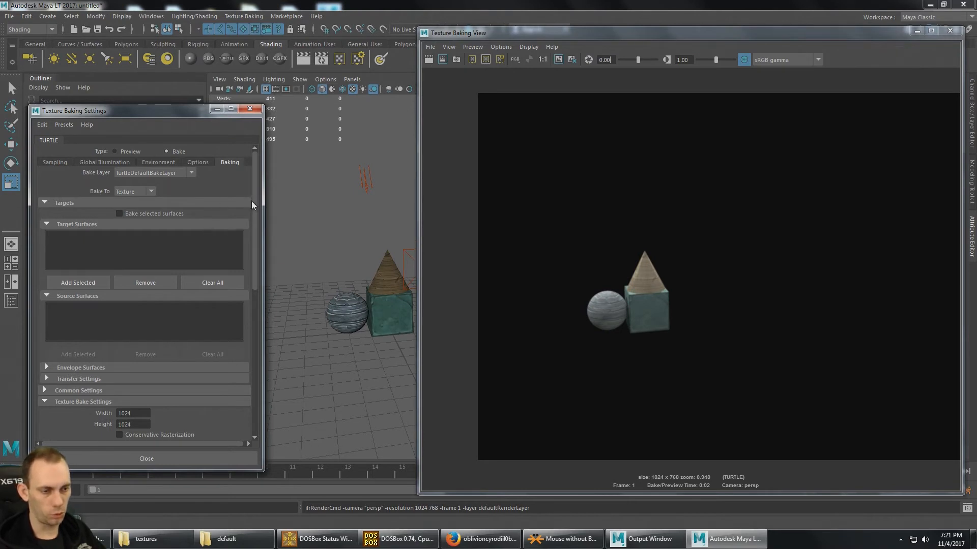
left_click_drag(256, 224, 256, 312)
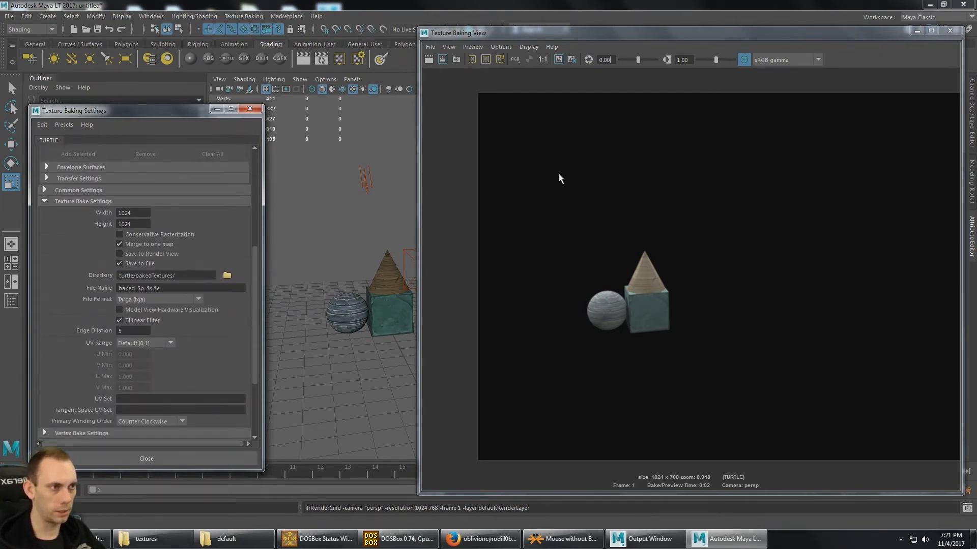
left_click(472, 59)
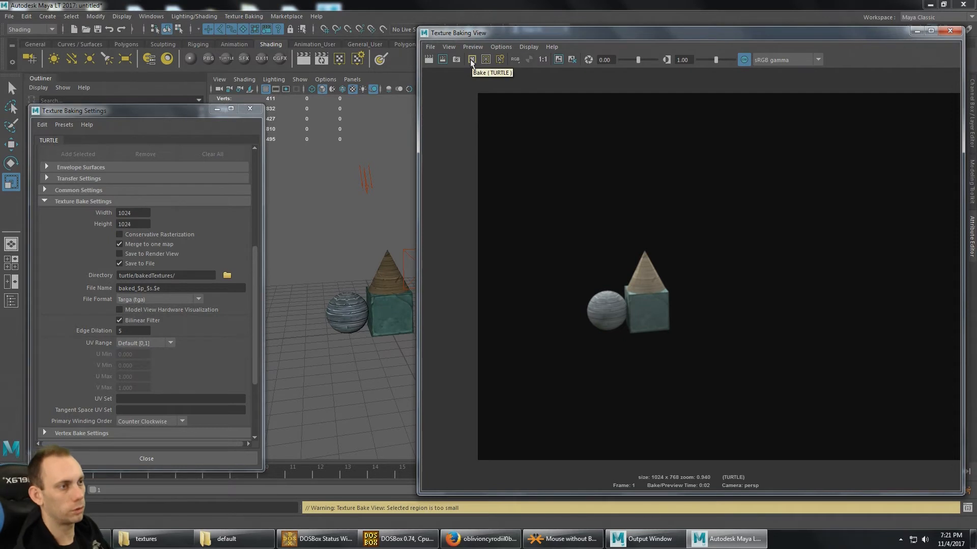
left_click(472, 60)
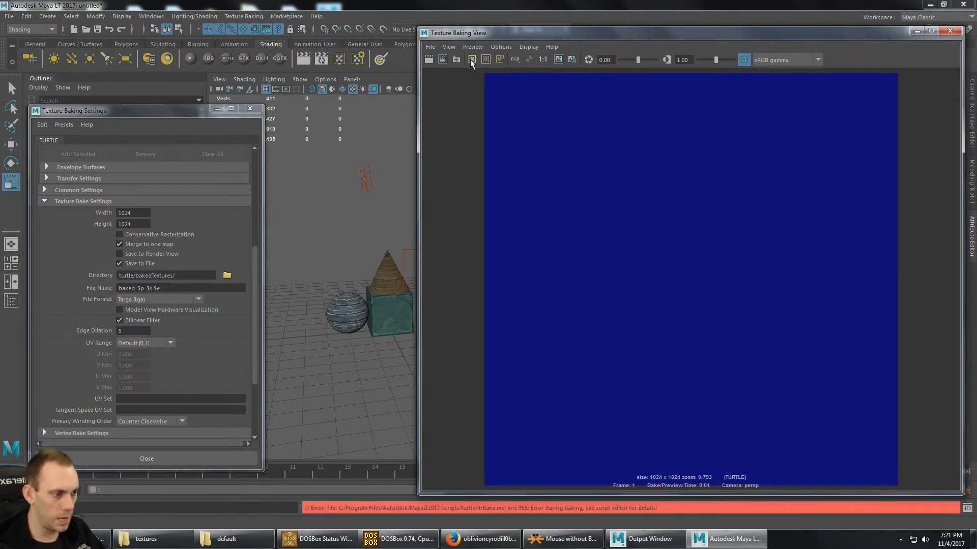
- Enable Bake selected surfaces and select MyObject as the surface to bake
left_click_drag(171, 113, 279, 120)
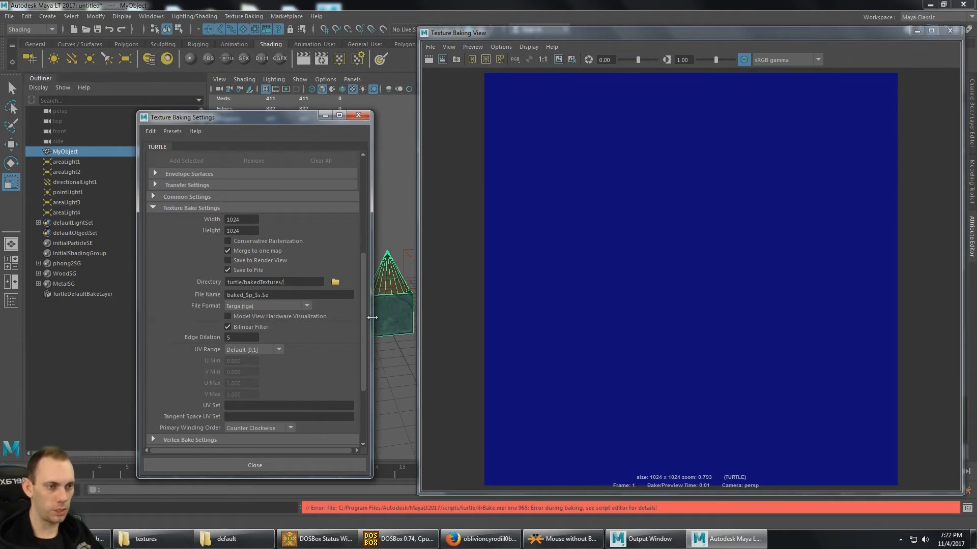
left_click_drag(364, 315, 358, 213)
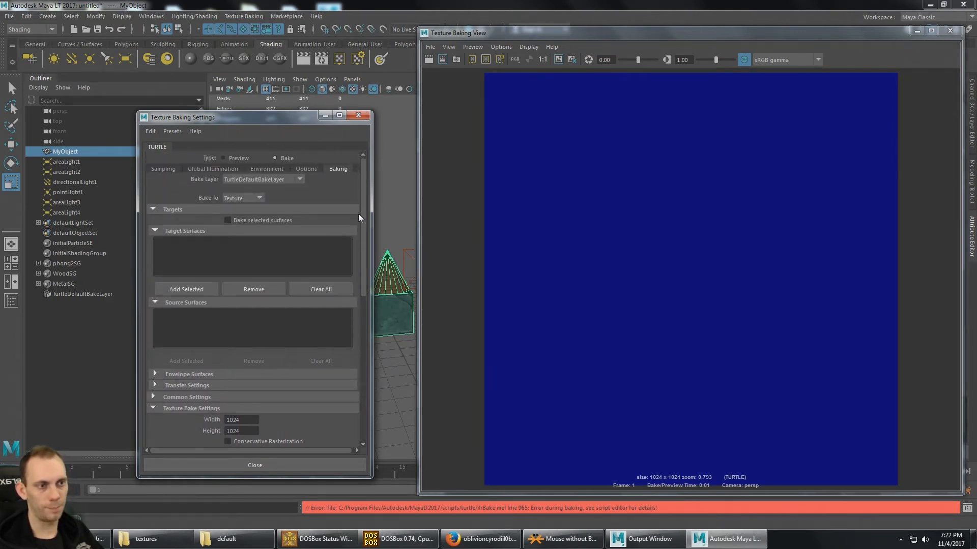
left_click(228, 220)
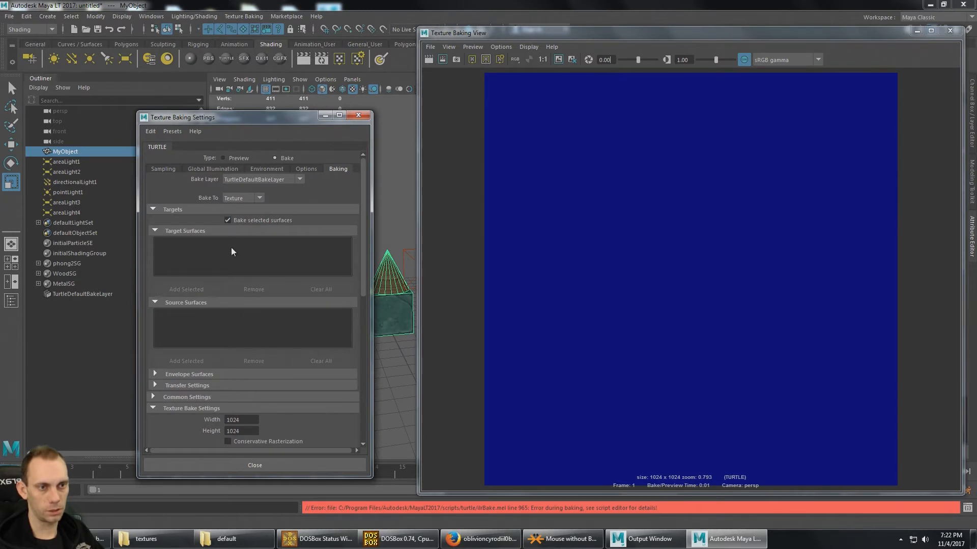
left_click(67, 151)
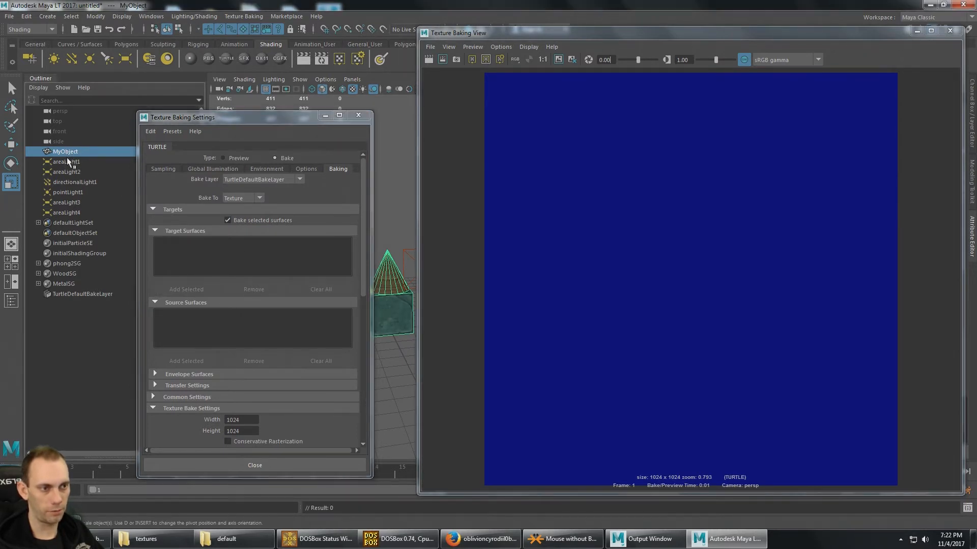
- Bake MyObject's materials into one texture and minimise both the baking view and the settings window
left_click_drag(365, 212, 362, 235)
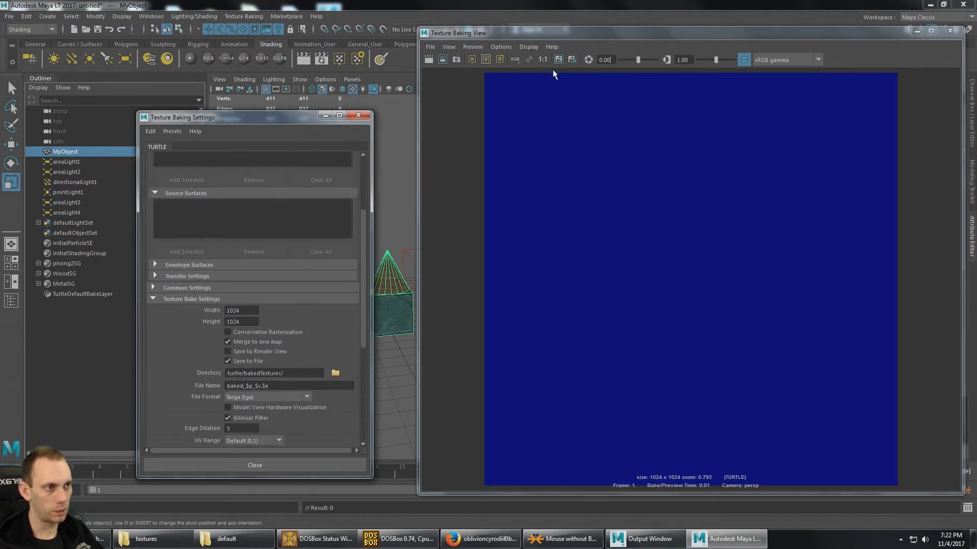
left_click(472, 58)
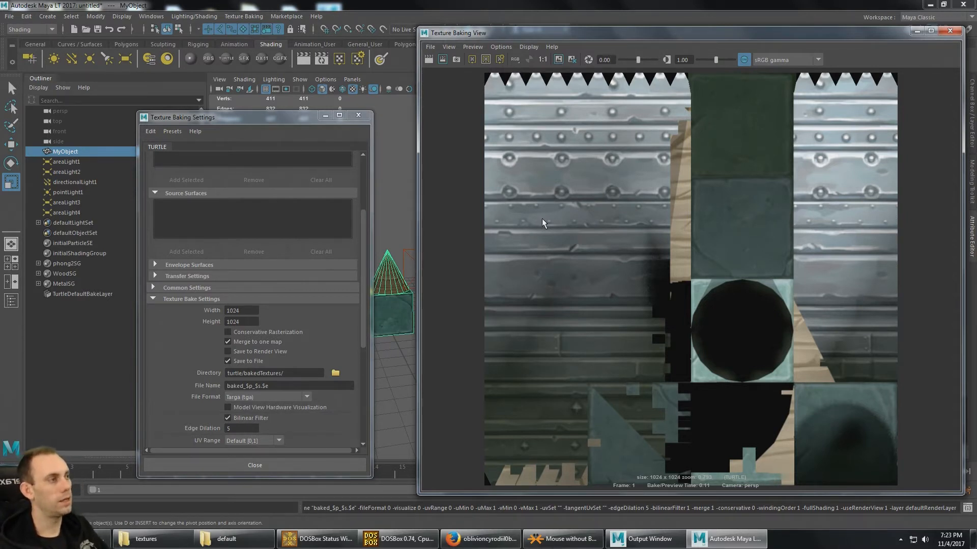
left_click(916, 31)
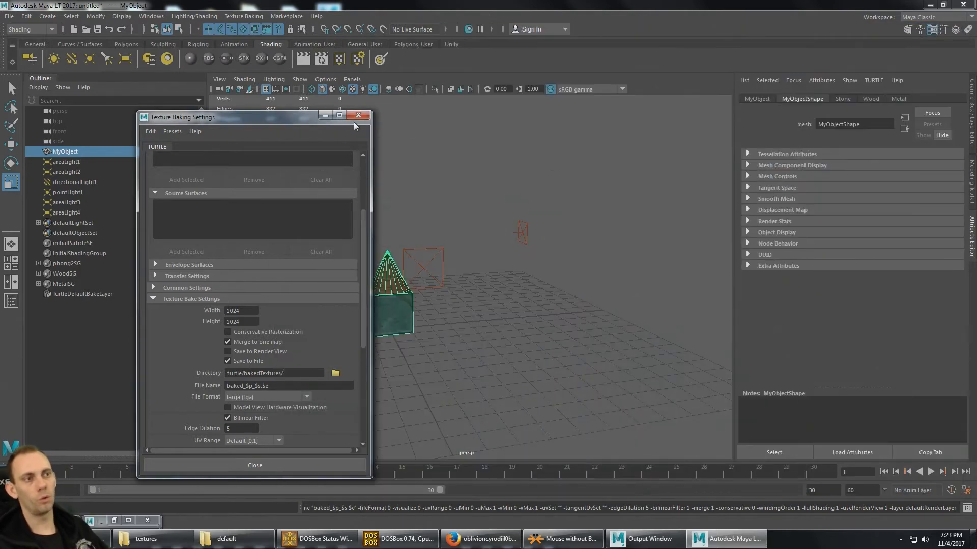
left_click(324, 115)
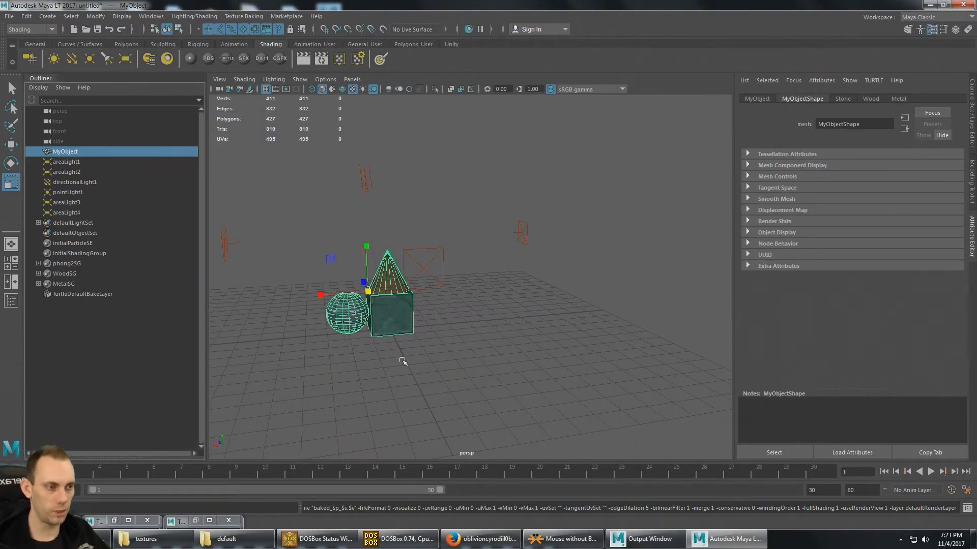
- Switch to the Modeling toolset and open MyObject's automatic UV mapping options with Create new UV set enabled
left_click_drag(439, 266, 514, 244, "alt")
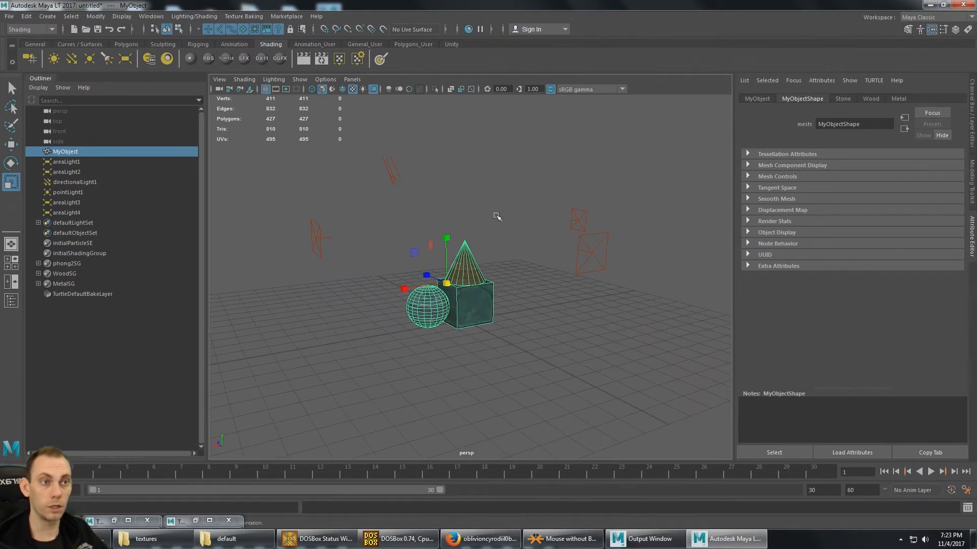
left_click(52, 29)
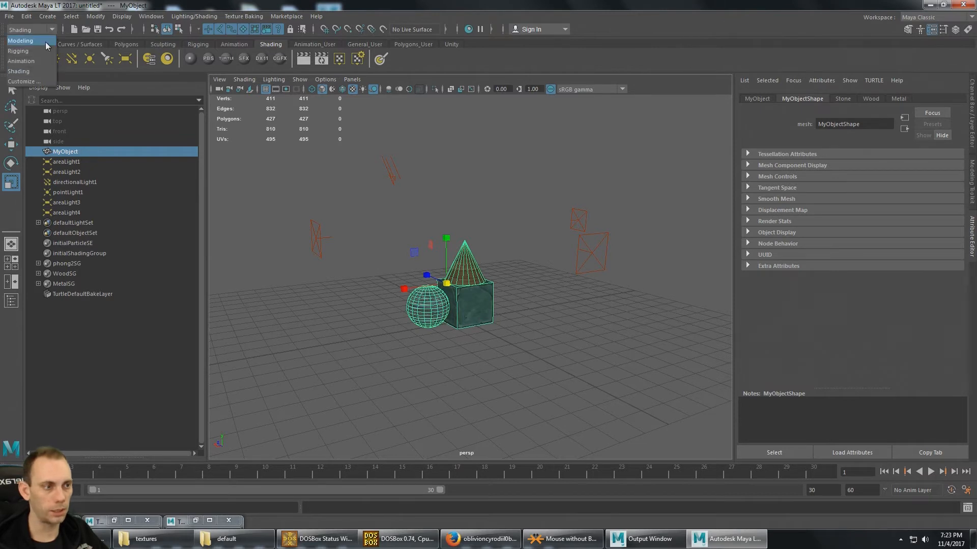
left_click(36, 42)
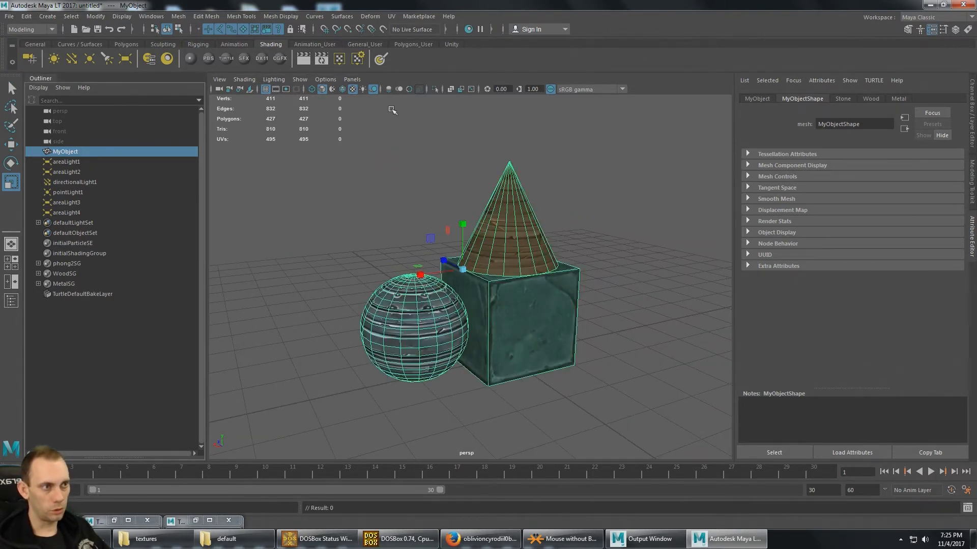
left_click(391, 16)
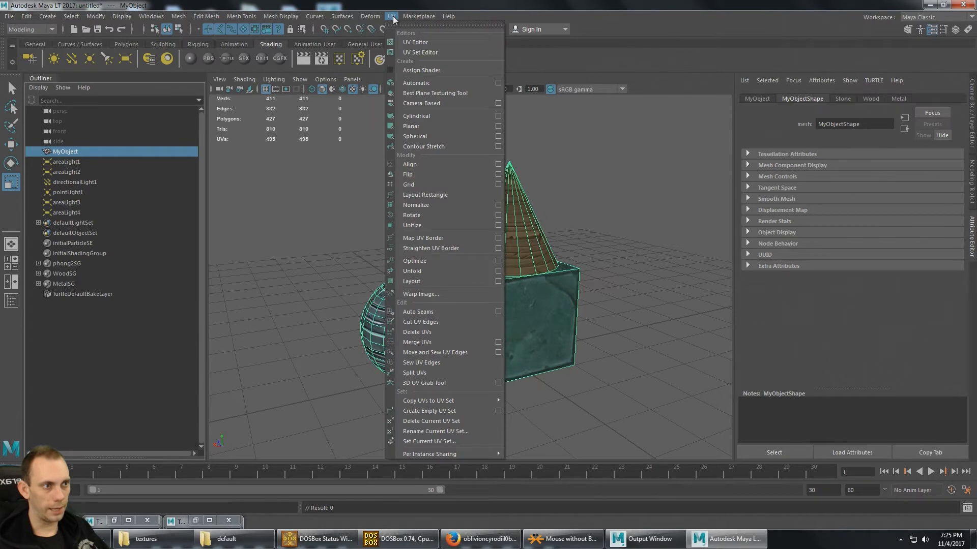
left_click(498, 84)
left_click_drag(410, 112, 374, 73)
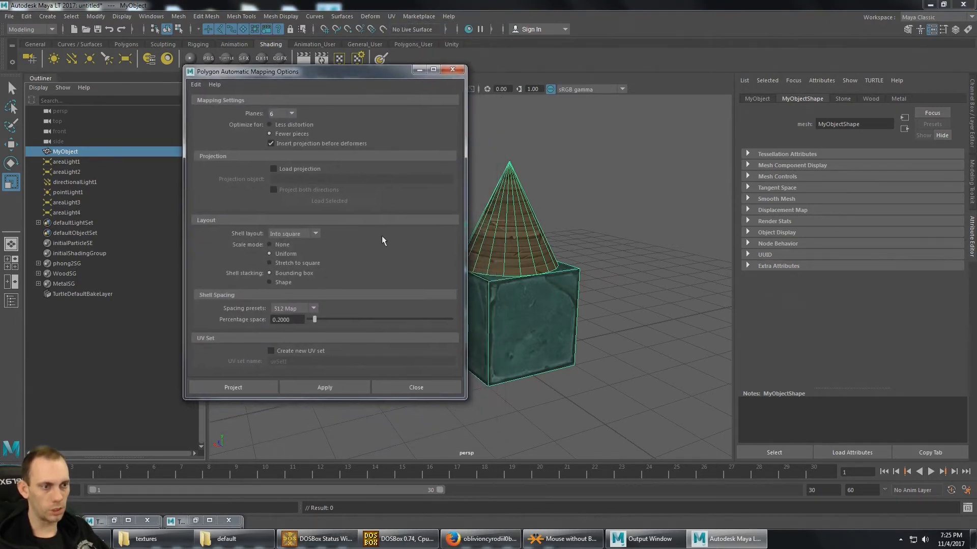
left_click(272, 351)
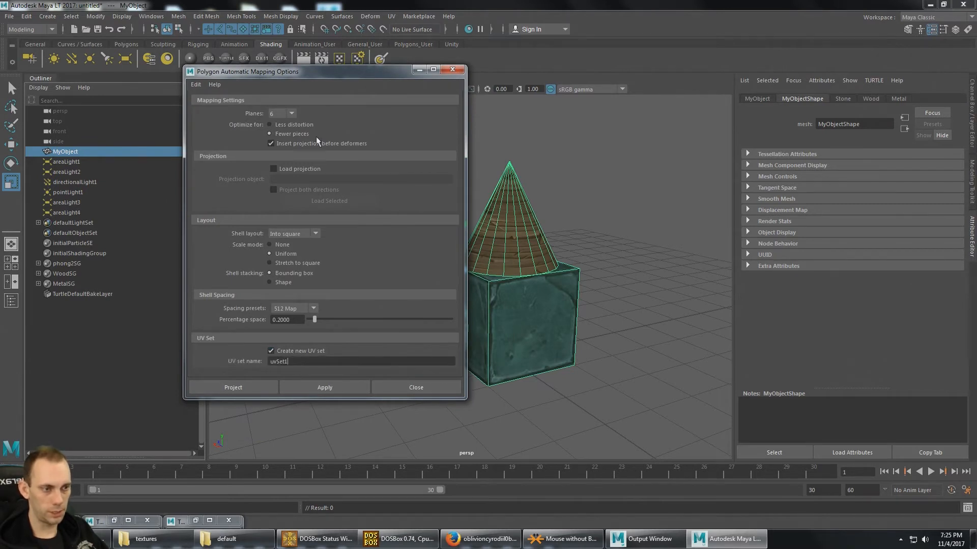
left_click_drag(321, 65, 126, 101)
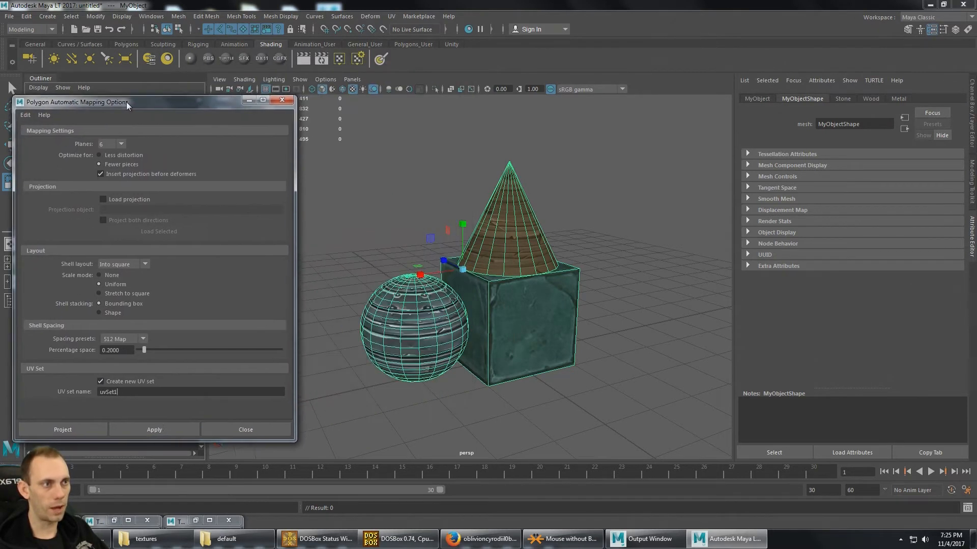
- Check which UV sets MyObject already has in the UV Set Editor, then close it
left_click(391, 16)
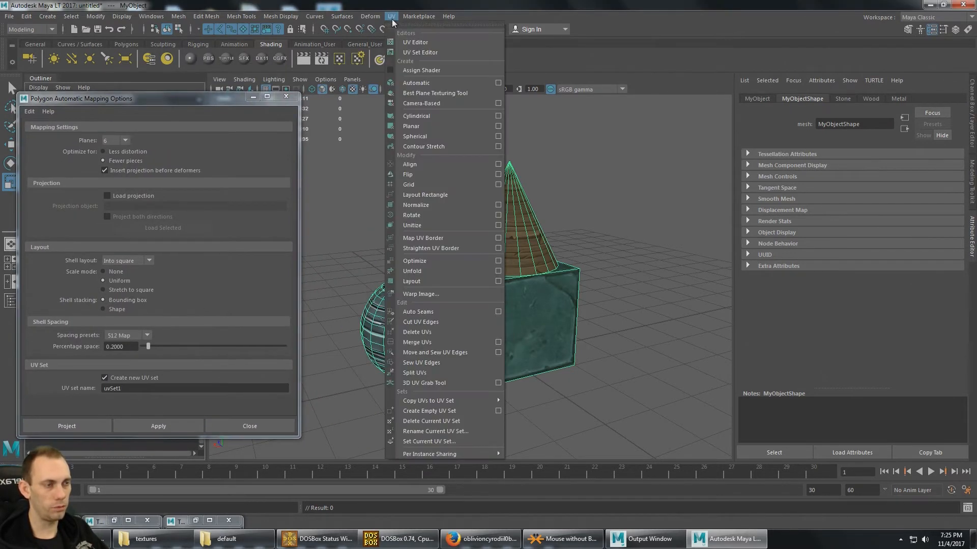
left_click(449, 53)
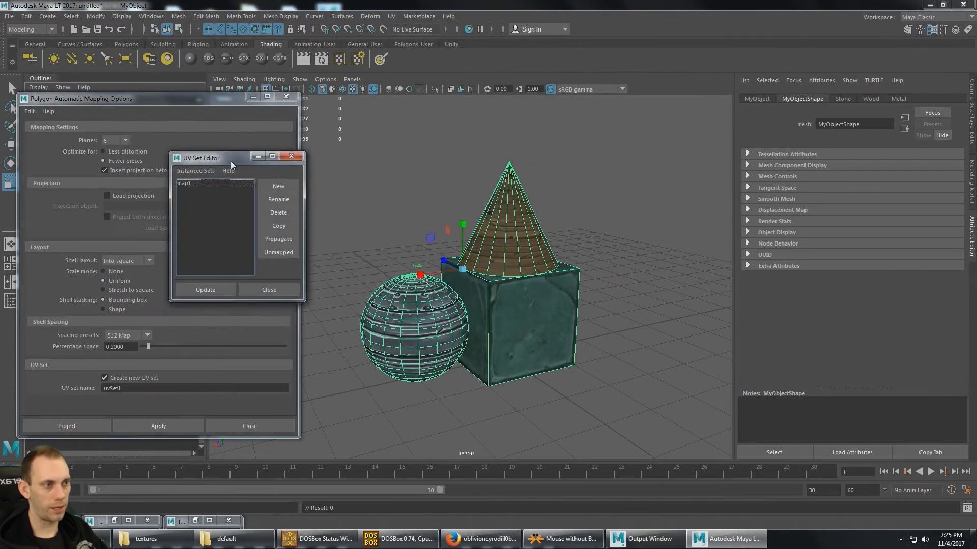
left_click_drag(230, 160, 522, 168)
left_click(477, 192)
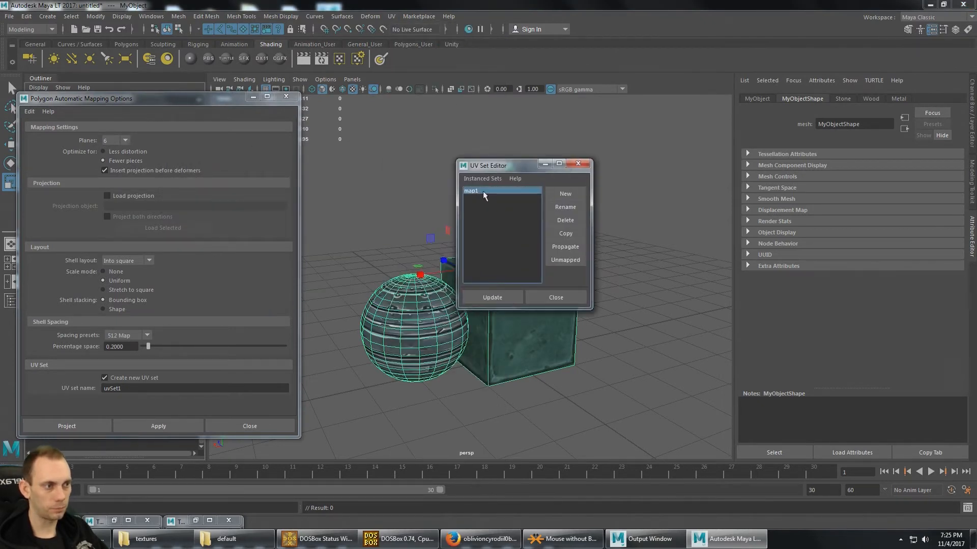
left_click(578, 164)
- Name the new UV set uvSet2, project the automatic mapping onto MyObject and return to object selection
left_click(137, 388)
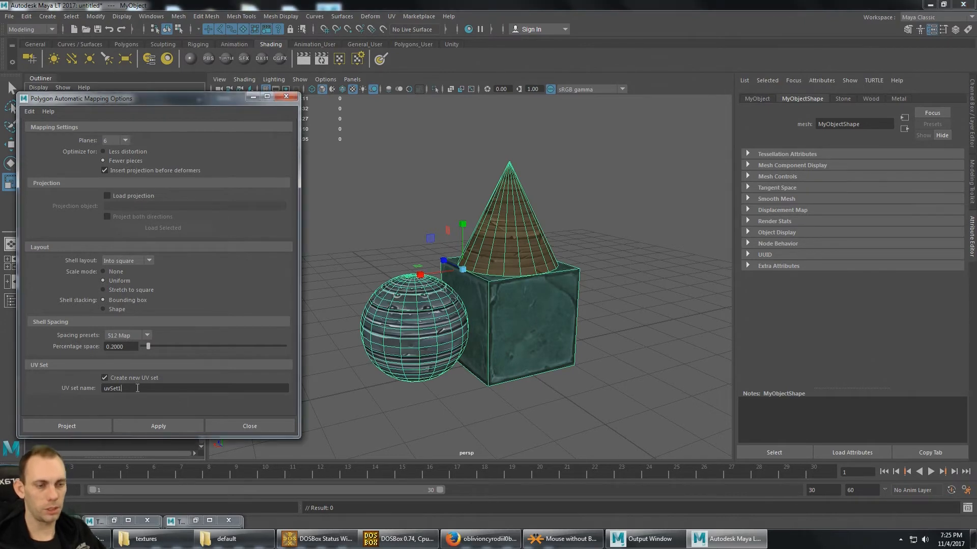
key("BackSpace")
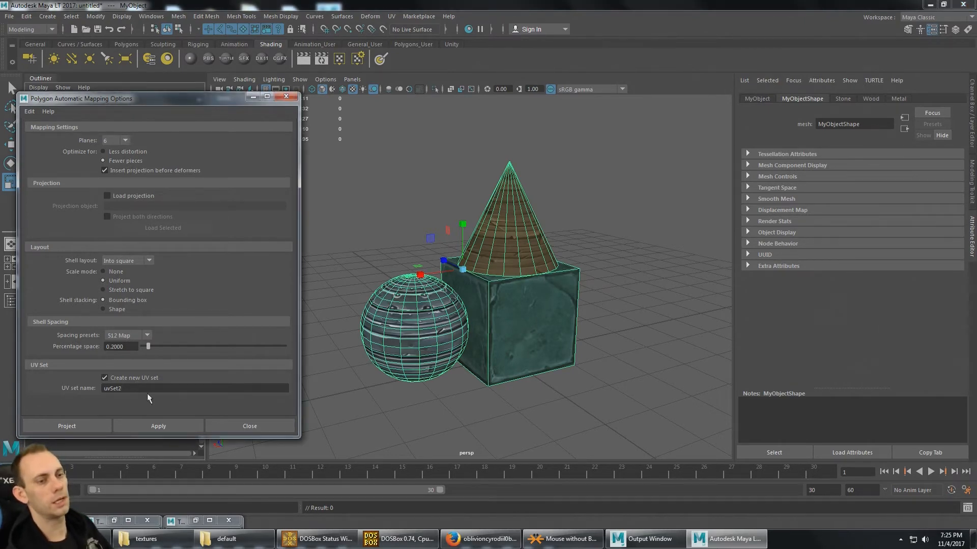
type("2")
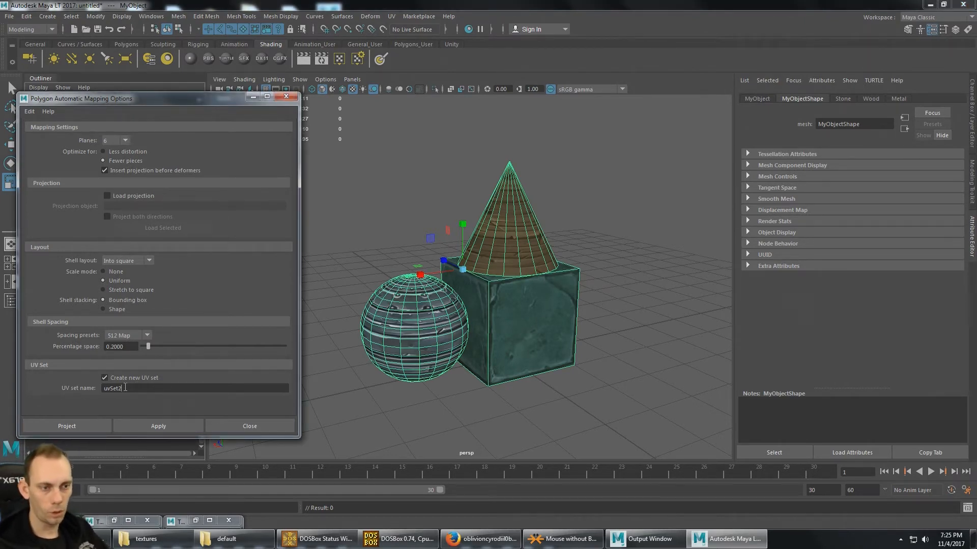
left_click(68, 426)
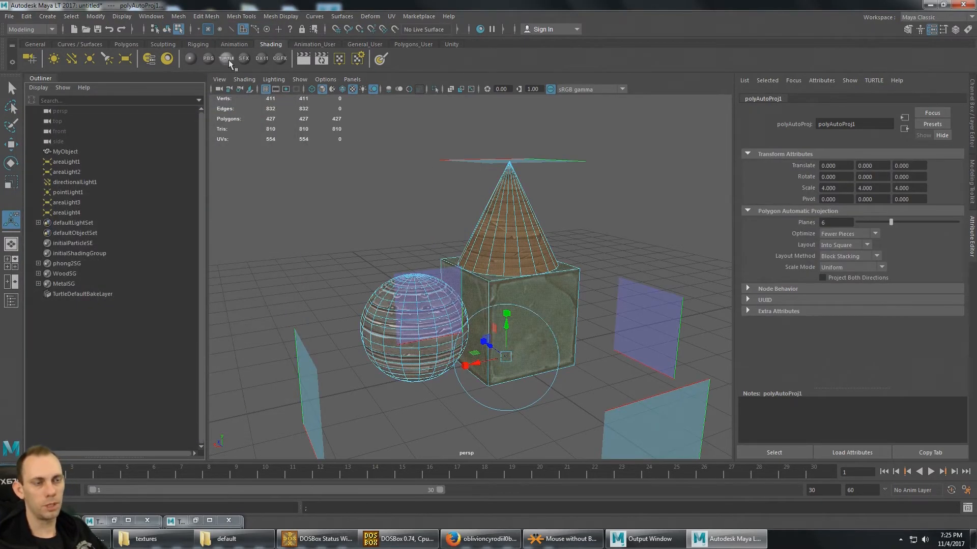
left_click(166, 29)
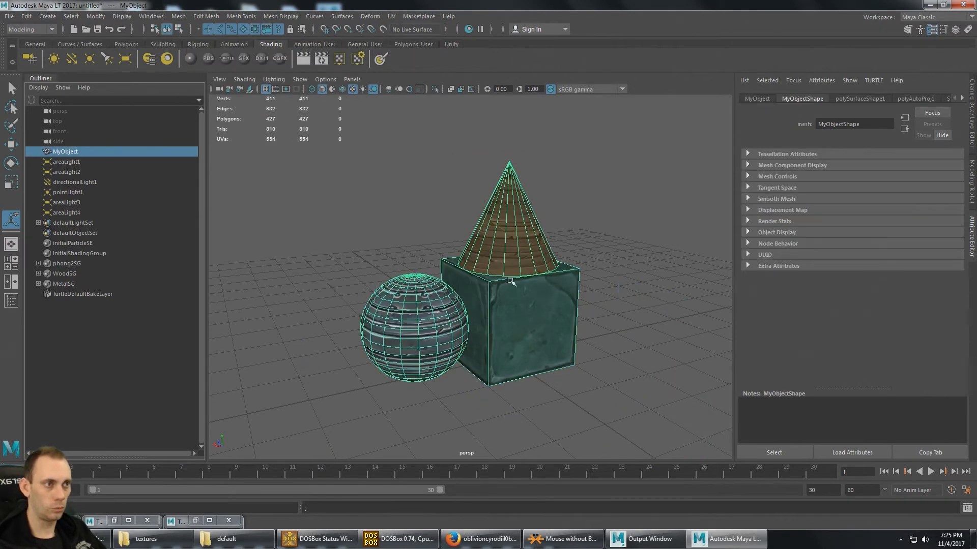
- Inspect the new layout in the UV Editor, make map1 the current UV set, close the editor and deselect MyObject
key("alt+u")
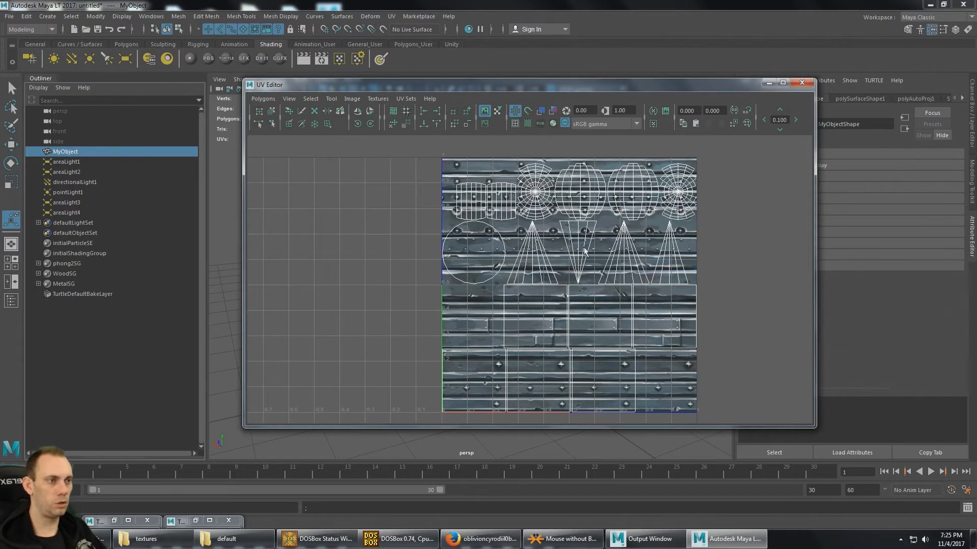
left_click(409, 100)
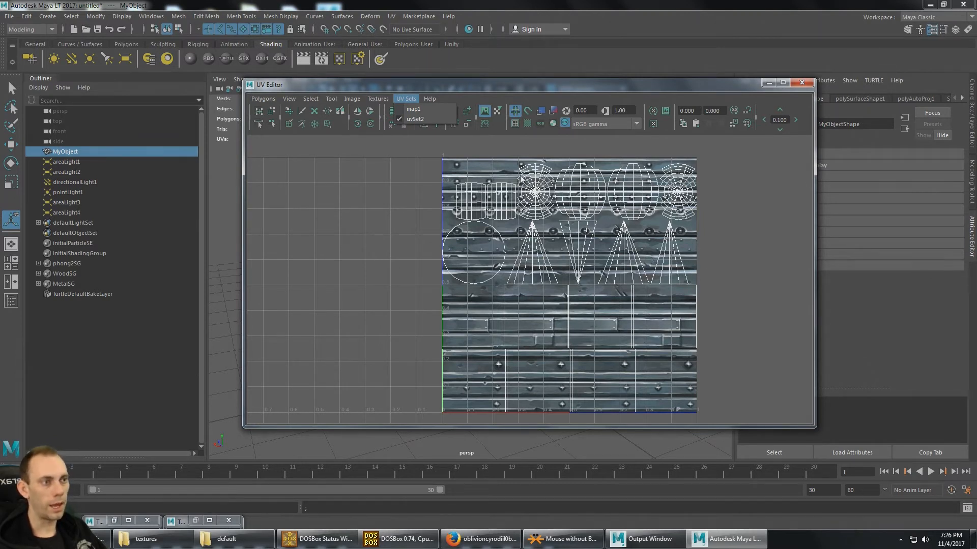
left_click(415, 108)
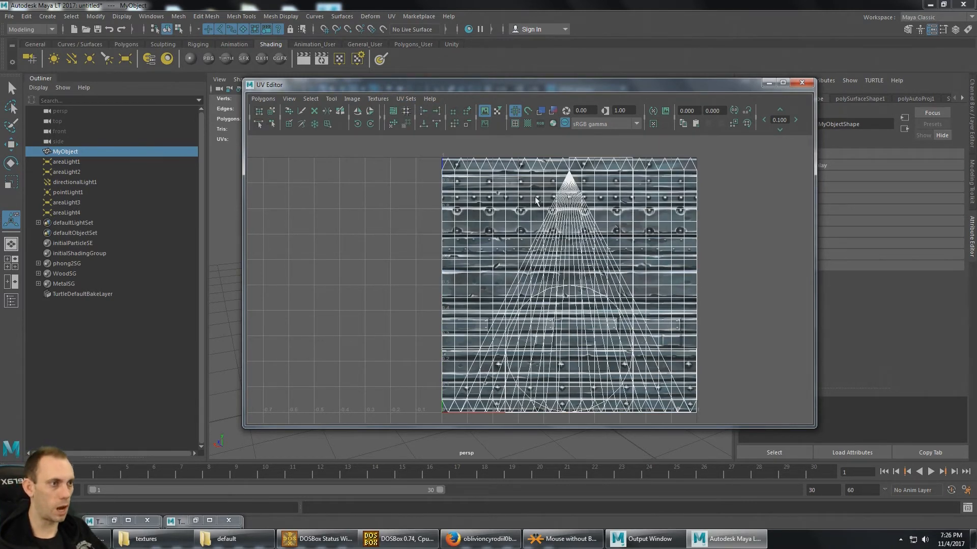
left_click(802, 82)
left_click(557, 236)
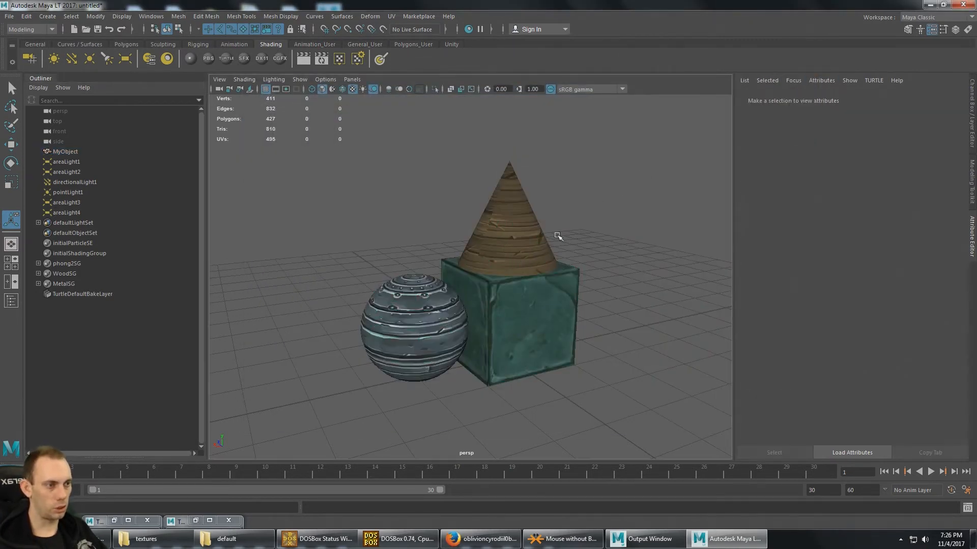
left_click_drag(464, 322, 572, 226, "alt")
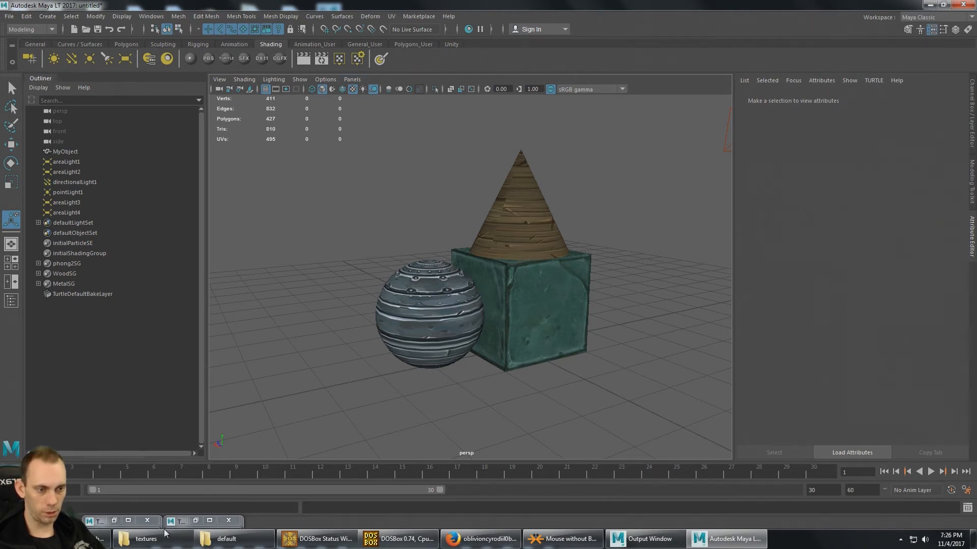
- Restore the texture baking view and settings windows, collapse Targets and show the UV options under Texture Bake Settings
left_click(115, 521)
left_click(195, 521)
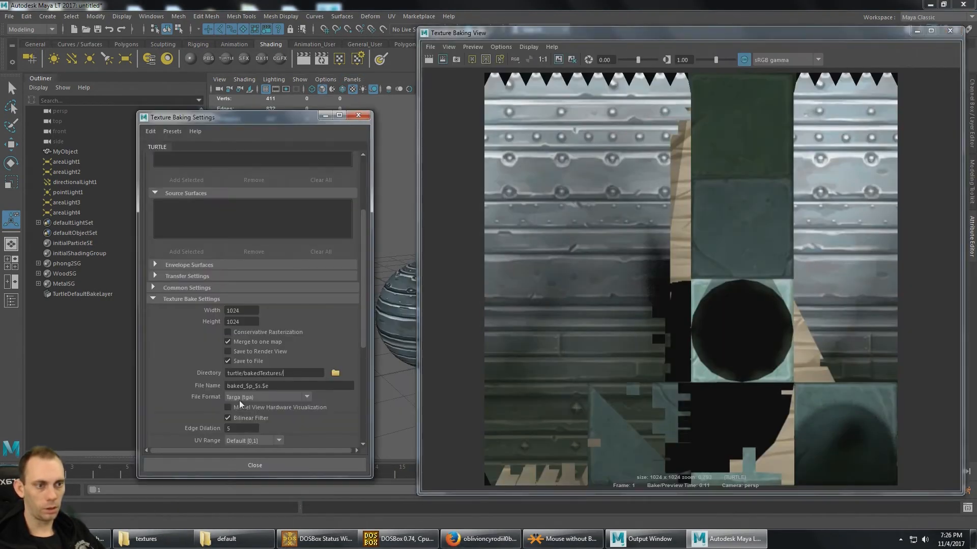
left_click_drag(283, 118, 184, 112)
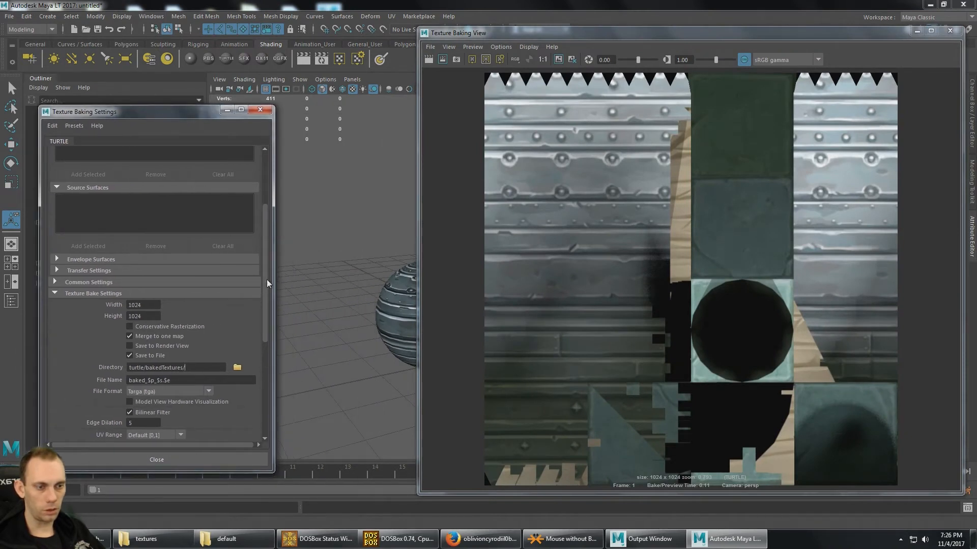
scroll(267, 280, "up", 3)
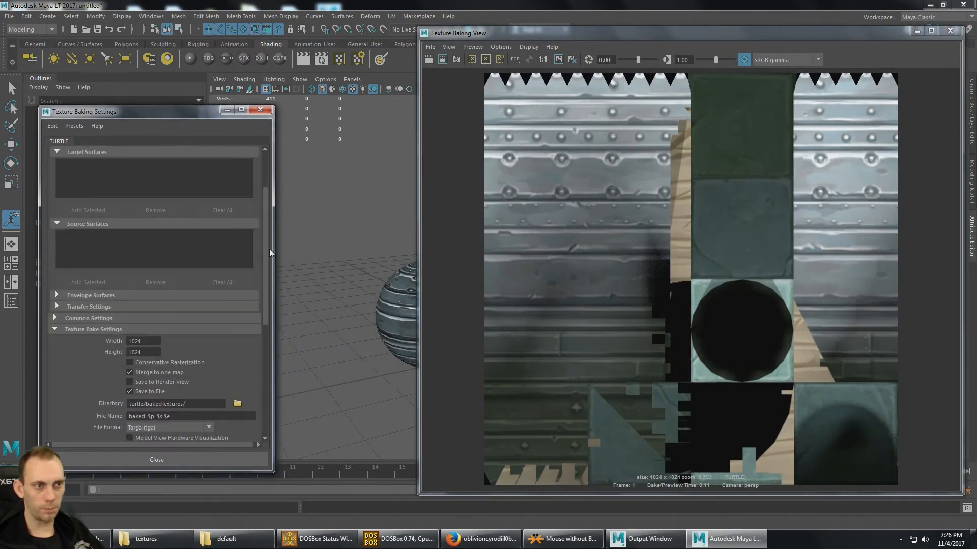
scroll(269, 251, "up", 5)
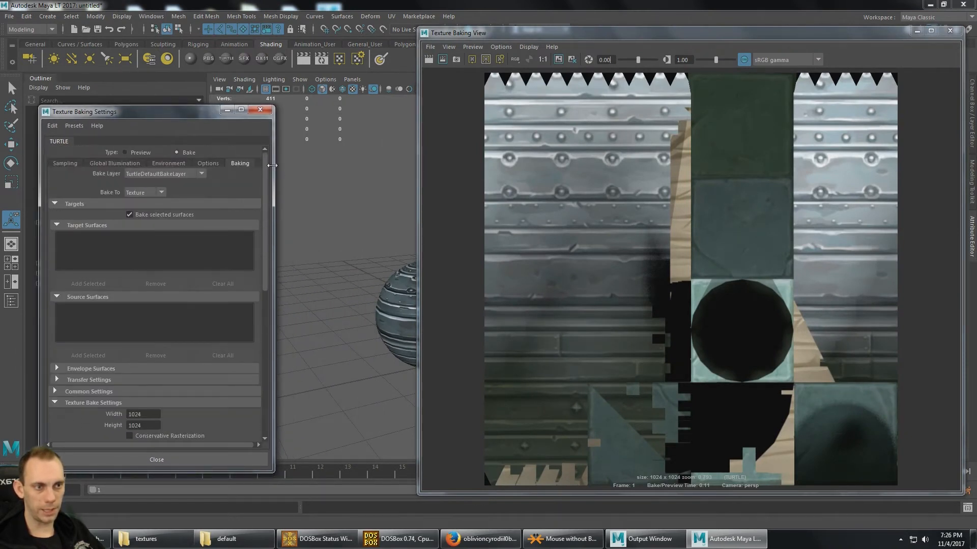
left_click(54, 203)
left_click(54, 227)
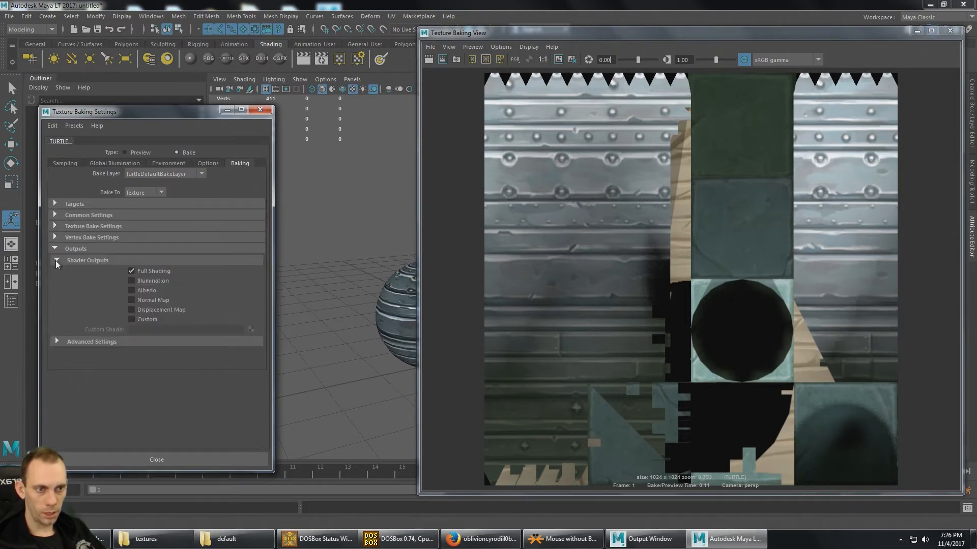
left_click(54, 226)
scroll(106, 243, "down", 4)
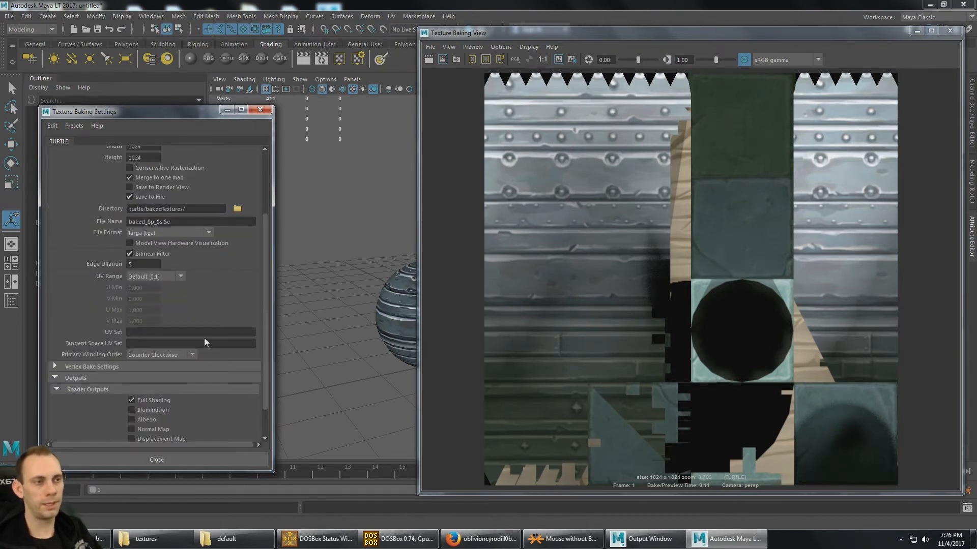
- Reopen the UV Editor with MyObject selected and check the names of its UV sets
left_click(391, 16)
left_click(429, 44)
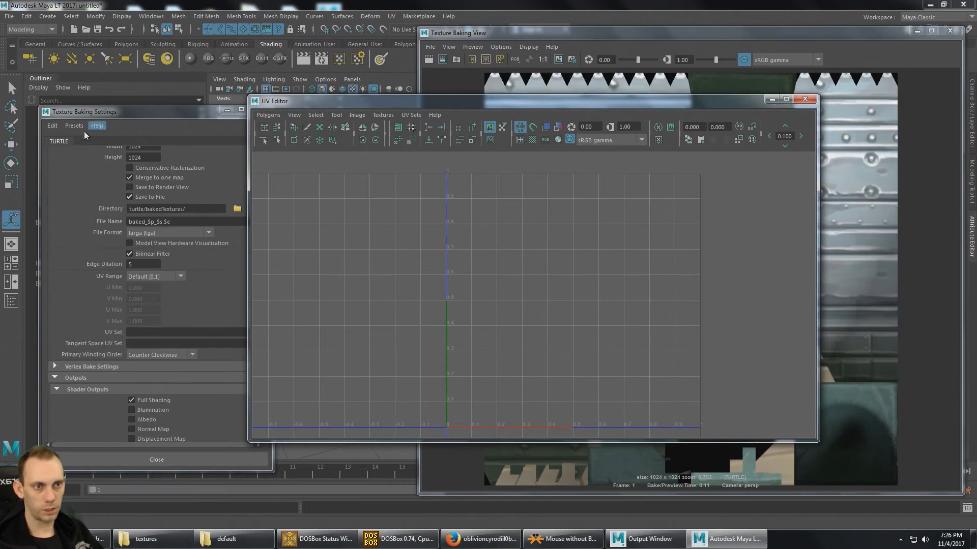
mouse_move(101, 113)
left_mouse_down()
mouse_move(194, 181)
mouse_move(104, 131)
left_mouse_up()
left_click(75, 154)
left_click(411, 115)
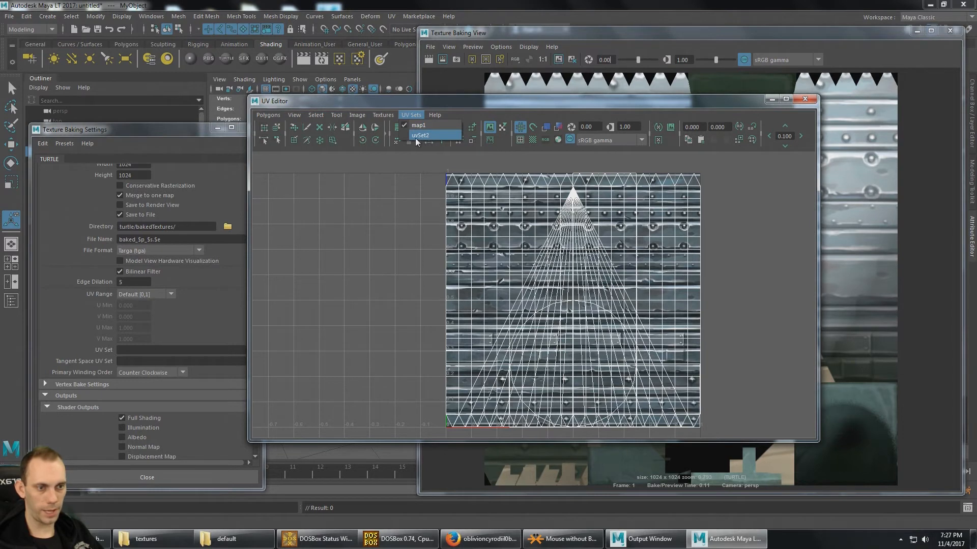
- Set the UV Set for the texture bake to uvSet2 and bring the Texture Baking View to the front
left_click(148, 349)
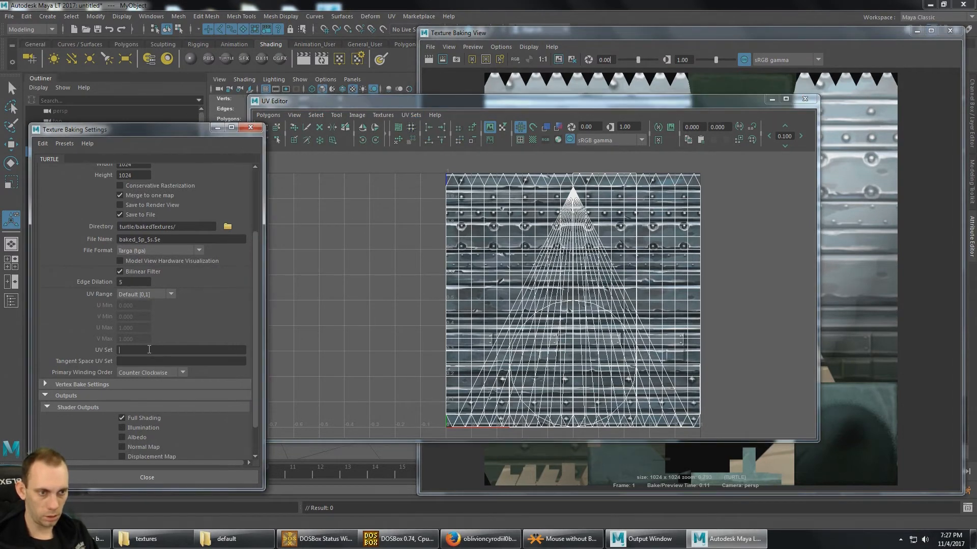
type("uvSet2")
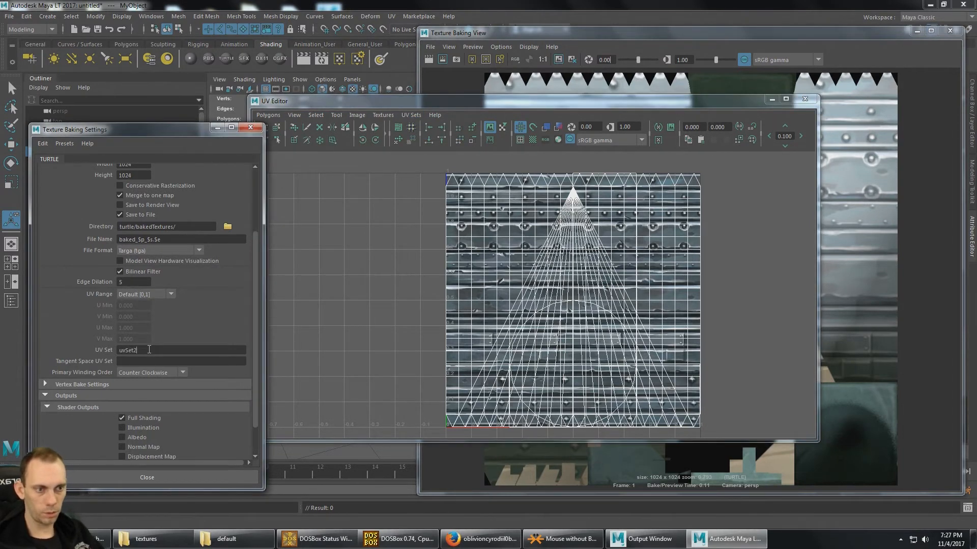
key("Tab")
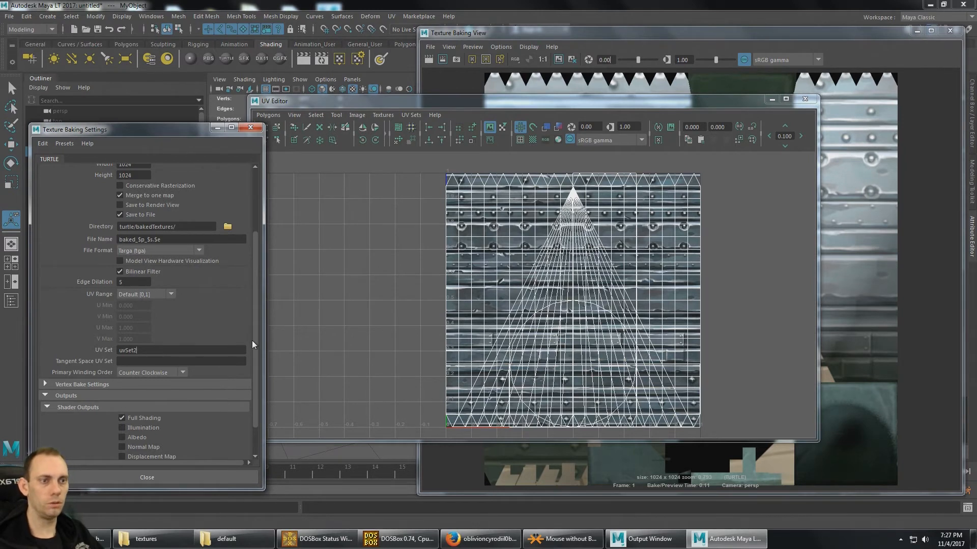
left_click_drag(255, 338, 258, 245)
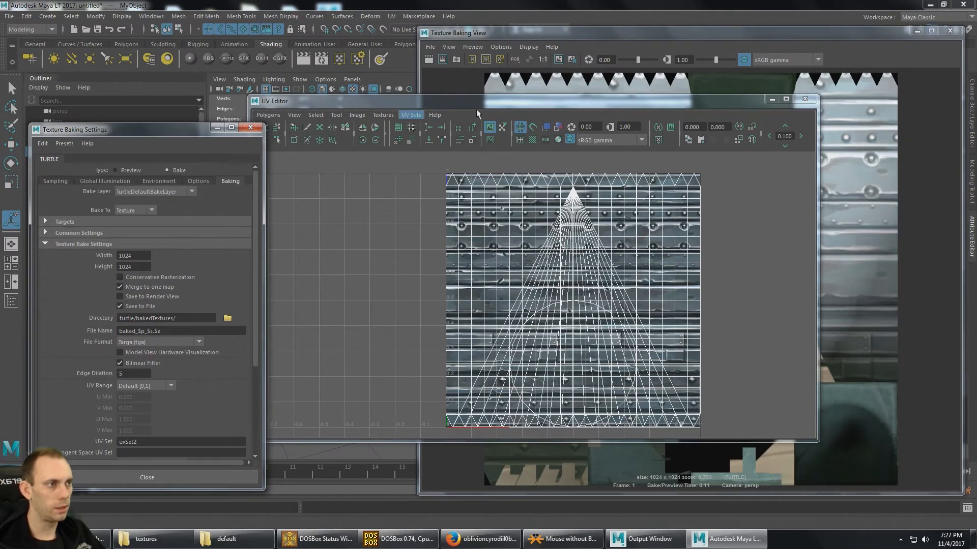
left_click(607, 32)
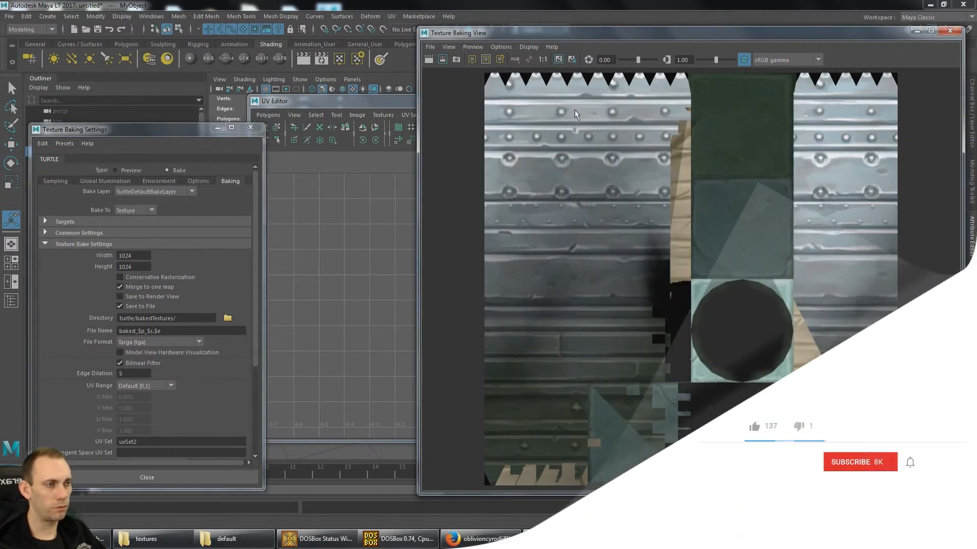
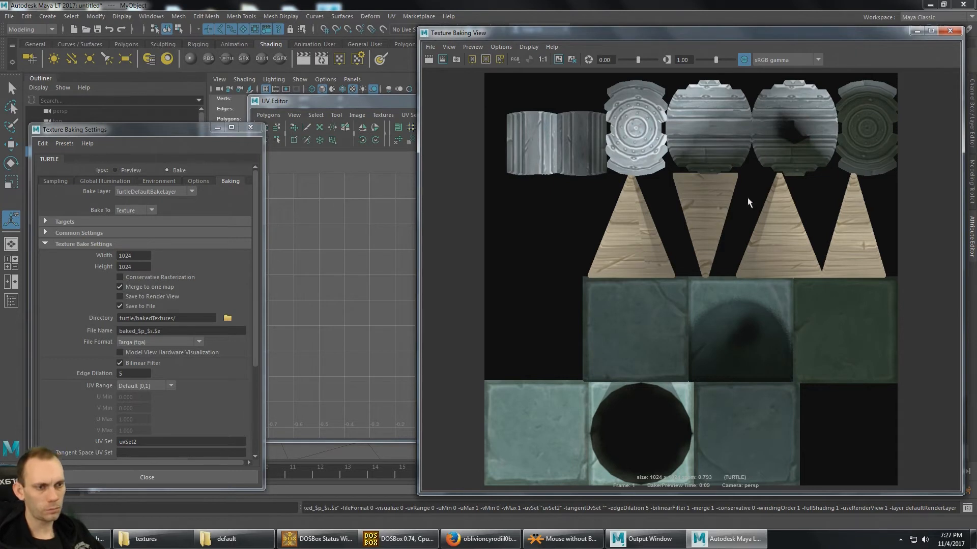
- Check the texture bake's output directory and the current project's name and location in the Project Window
left_click(190, 319)
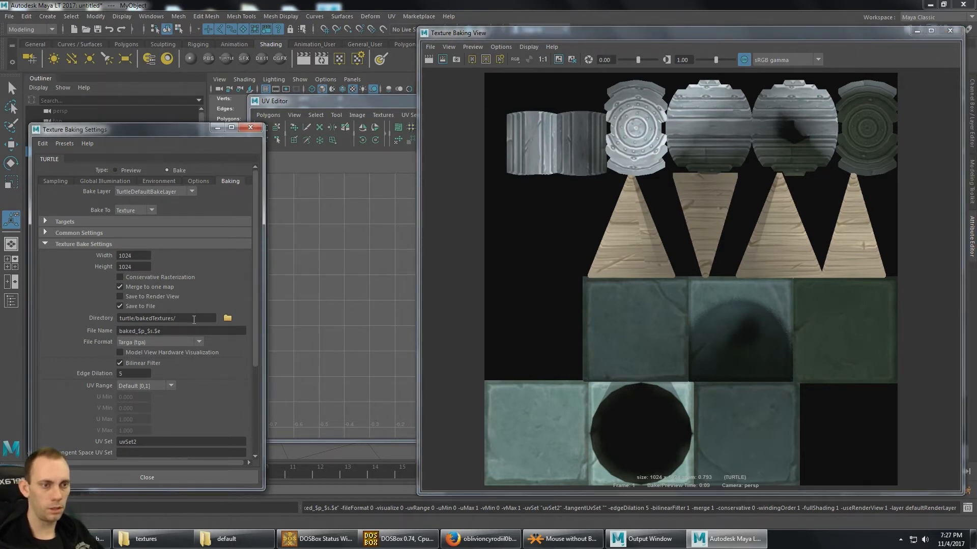
left_click_drag(188, 320, 119, 319)
left_click(9, 16)
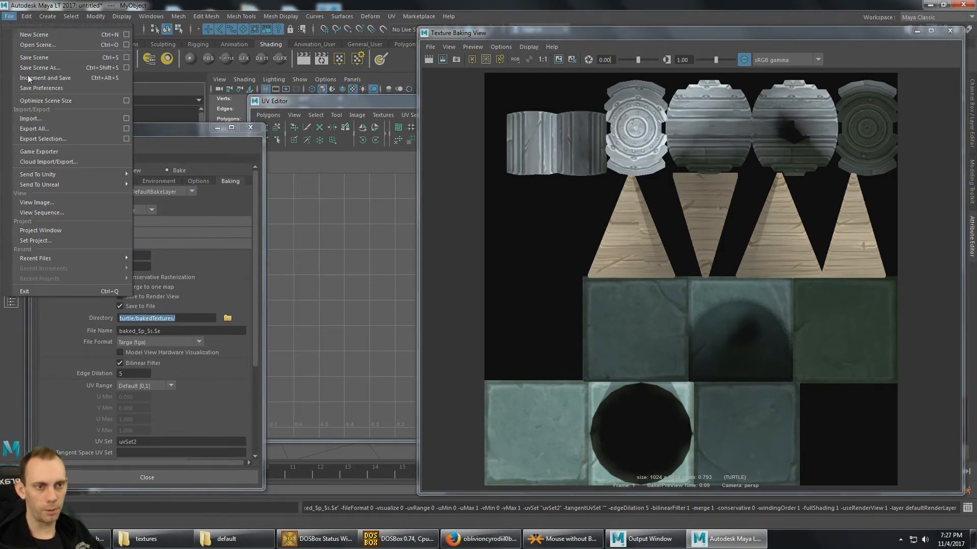
left_click(59, 232)
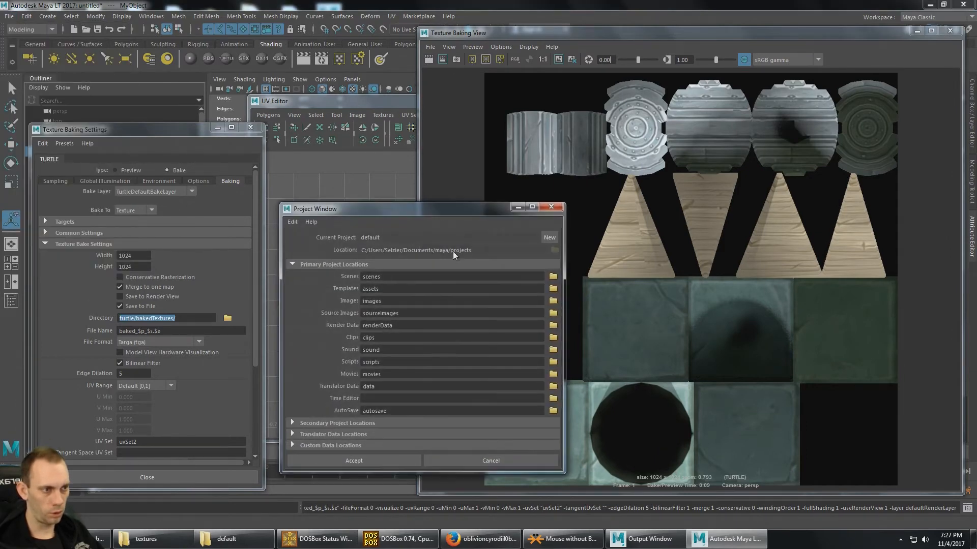
left_click_drag(362, 250, 471, 253)
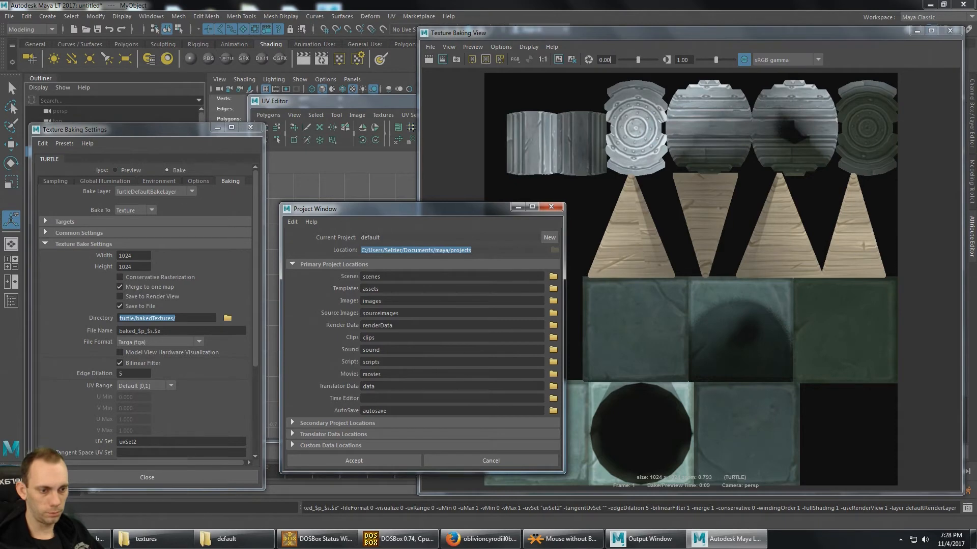
- Search the computer for the projects folder and open it in Windows Explorer
left_click(14, 539)
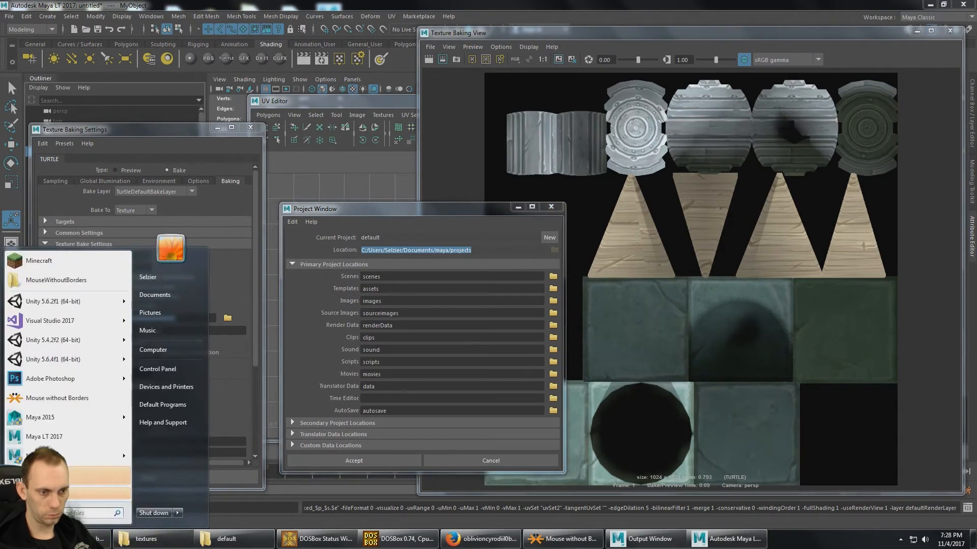
type("projects")
key("Return")
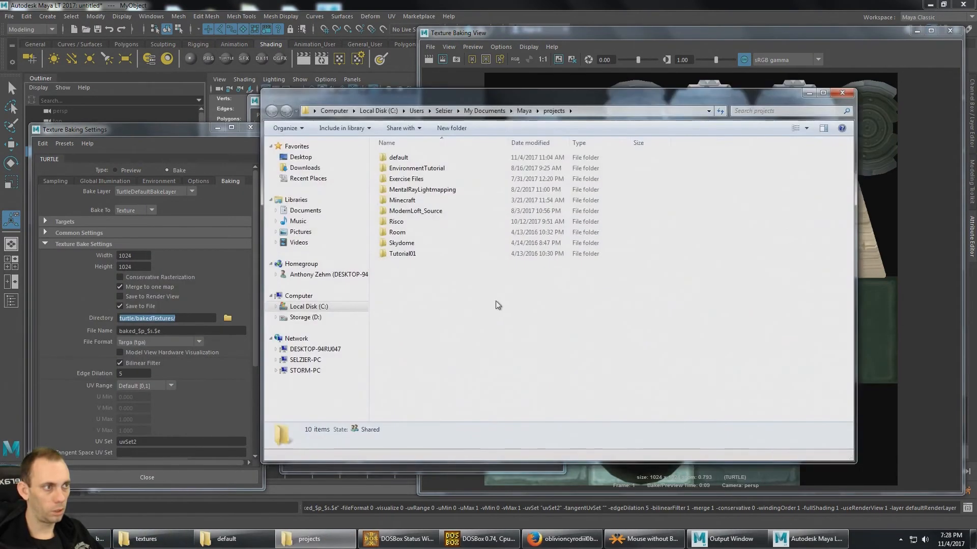
left_click_drag(592, 98, 590, 112)
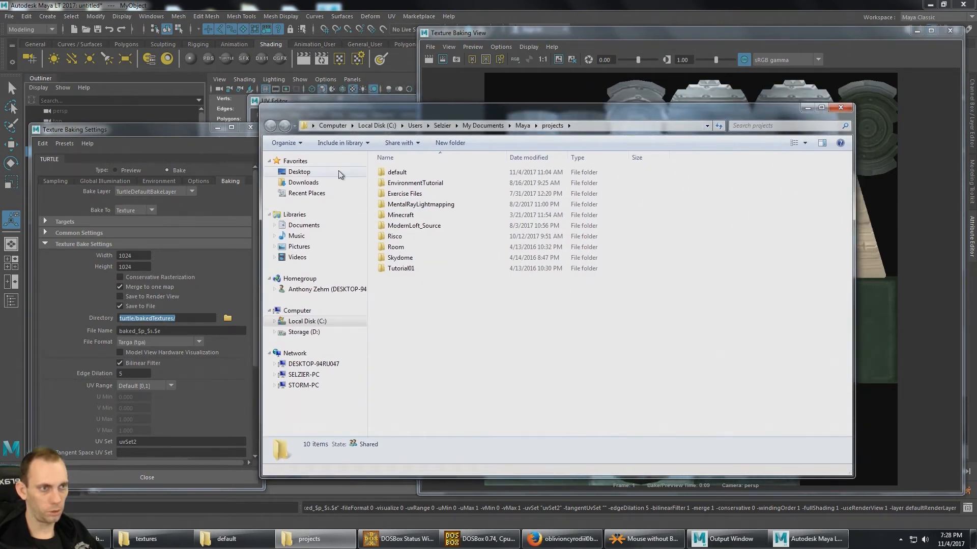
- Check the current project's name in the Project Window again and open its default folder in Windows Explorer
left_click(10, 18)
left_click(51, 231)
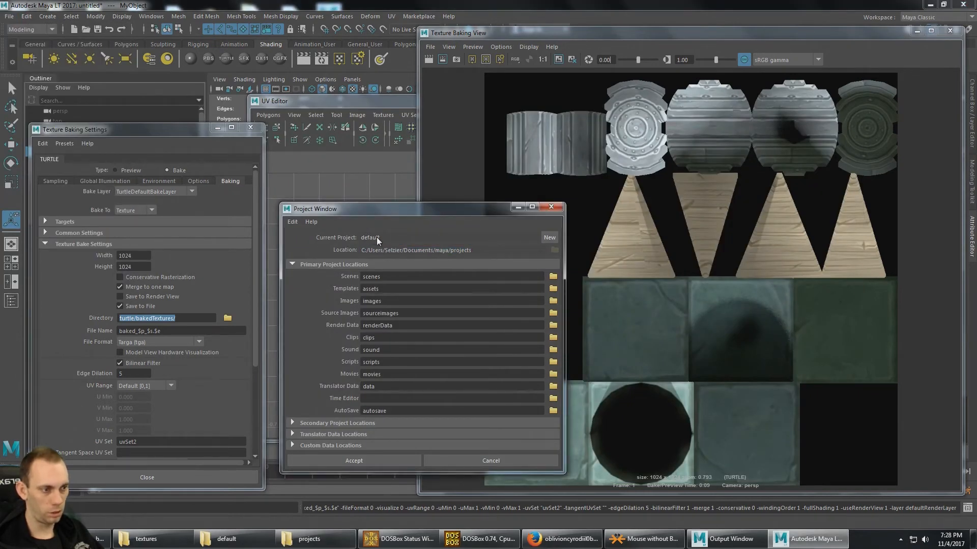
left_click(313, 539)
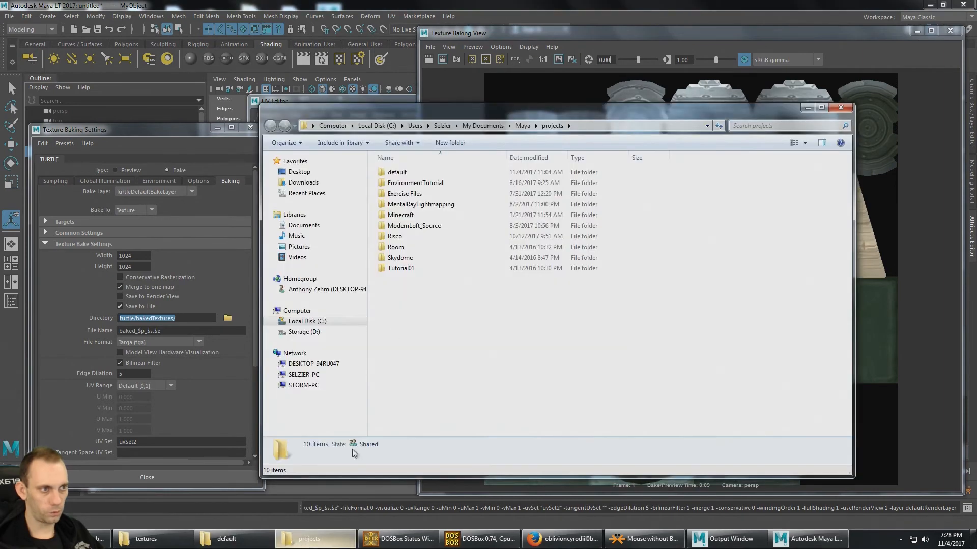
double_click(397, 173)
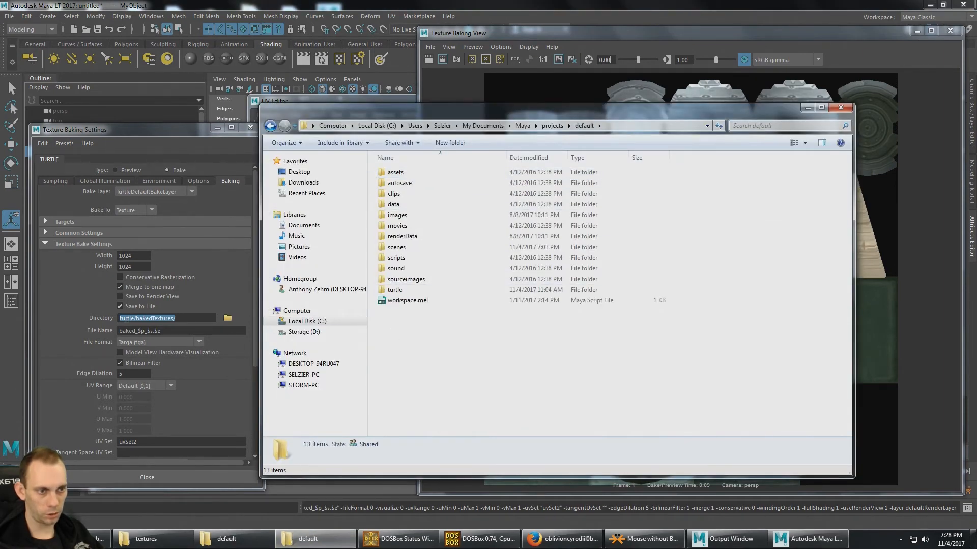
- Compare the bake directory path with the project folder and open turtle/bakedTextures in Windows Explorer
left_click(127, 321)
double_click(155, 319)
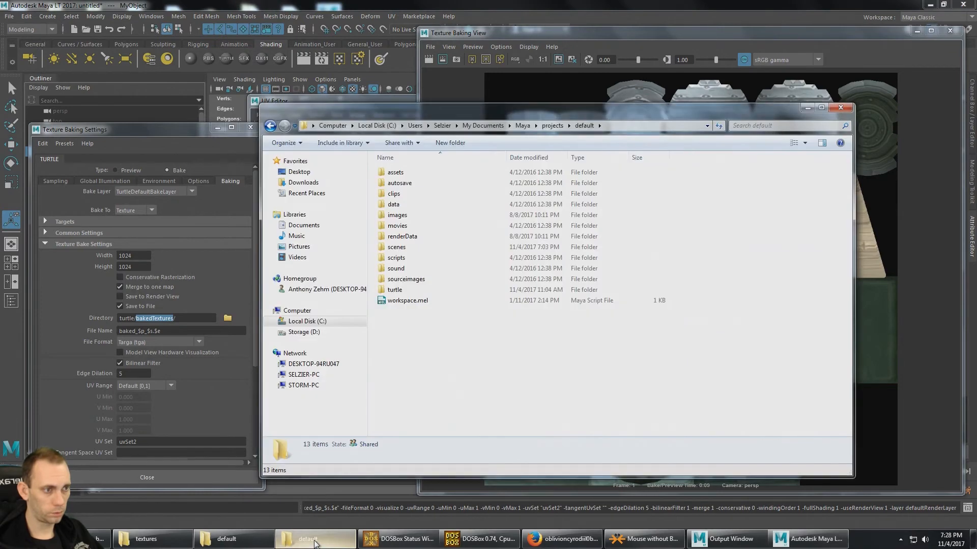
left_click(313, 538)
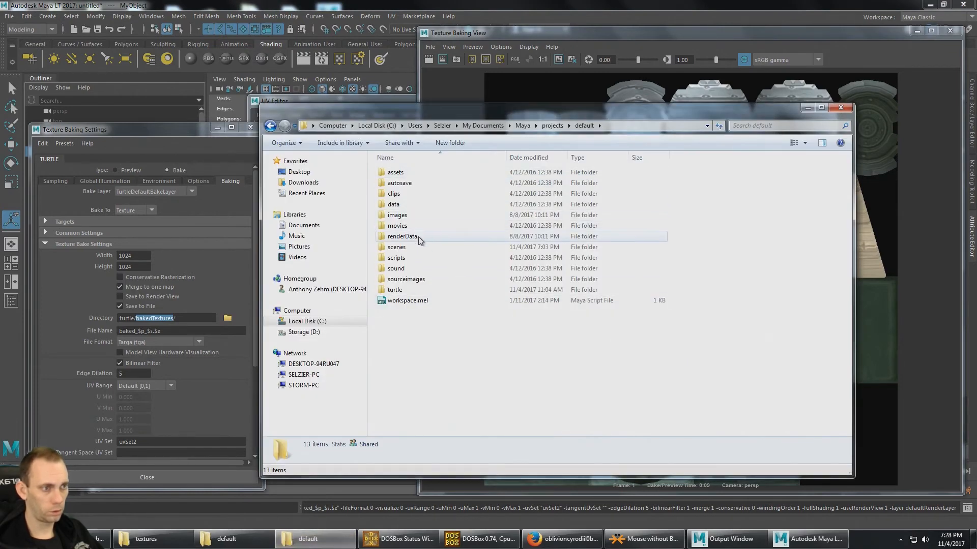
left_click(400, 183)
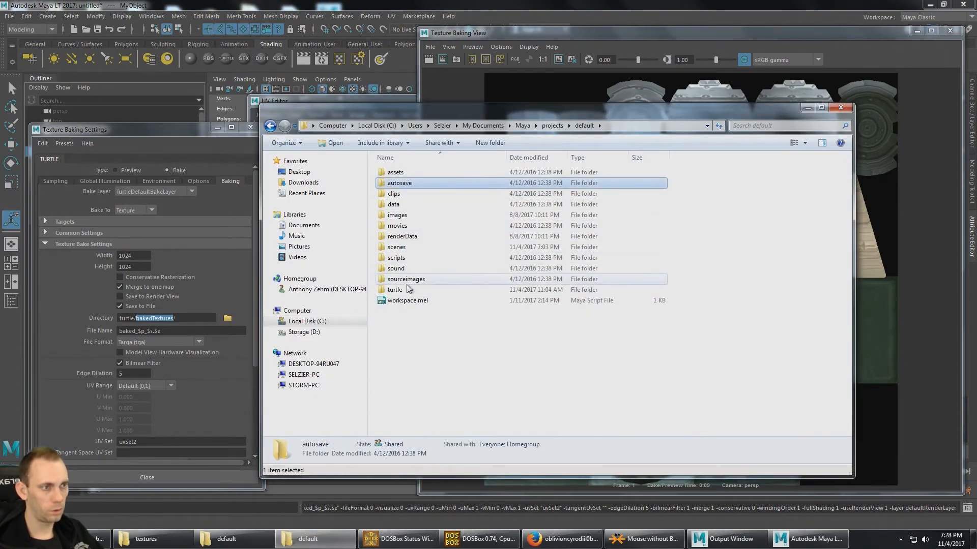
double_click(395, 290)
double_click(399, 172)
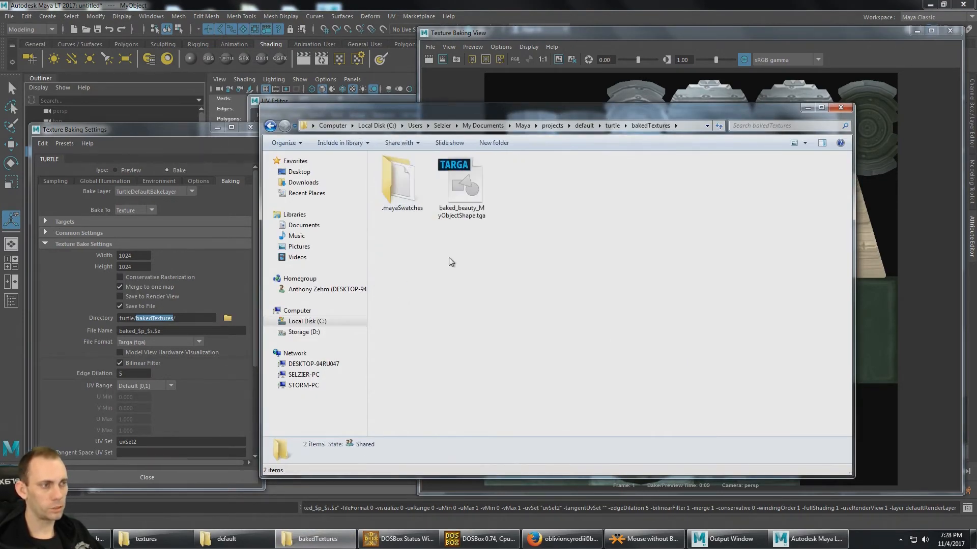
- Open baked_beauty_MyObjectShape.tga in Photoshop, check its image size, and return to the bakedTextures folder
left_click(473, 196)
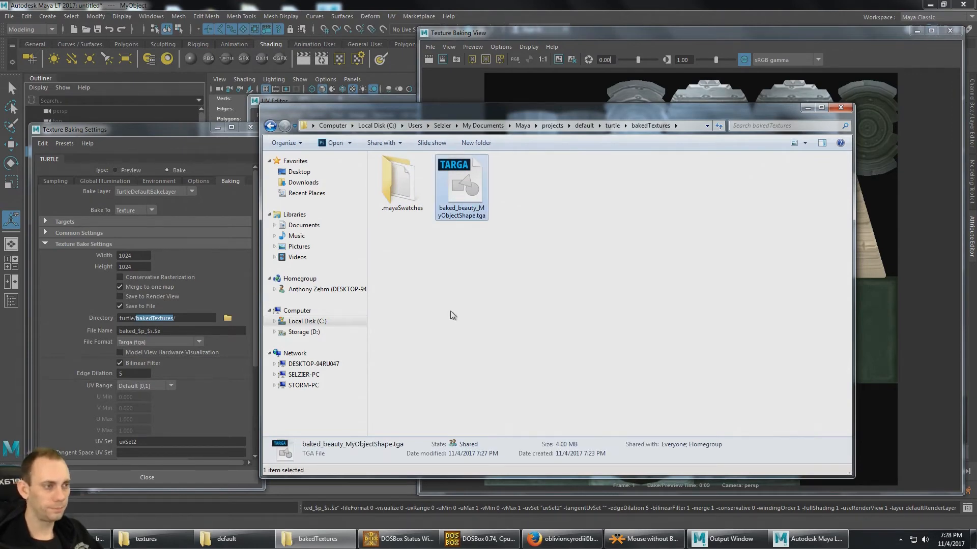
left_click(478, 286)
double_click(461, 194)
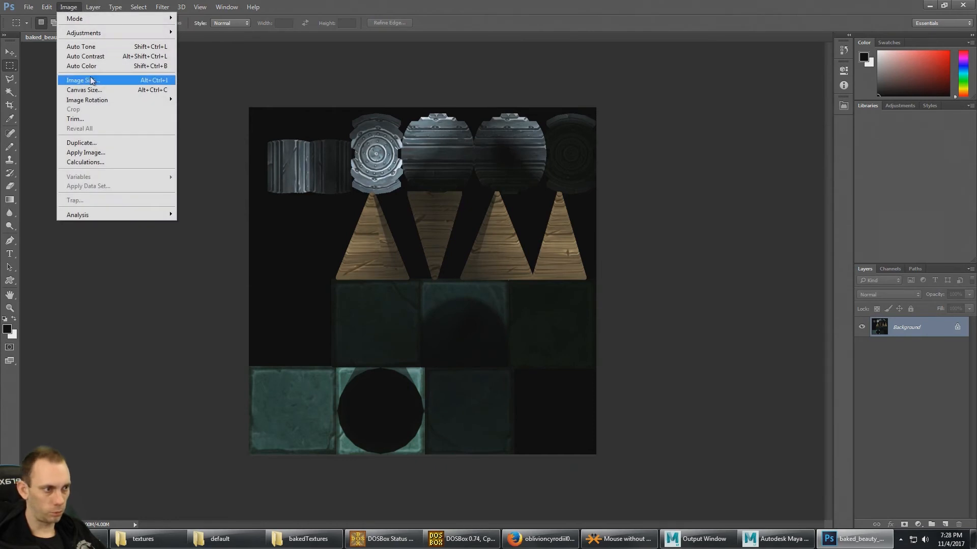
left_click(86, 80)
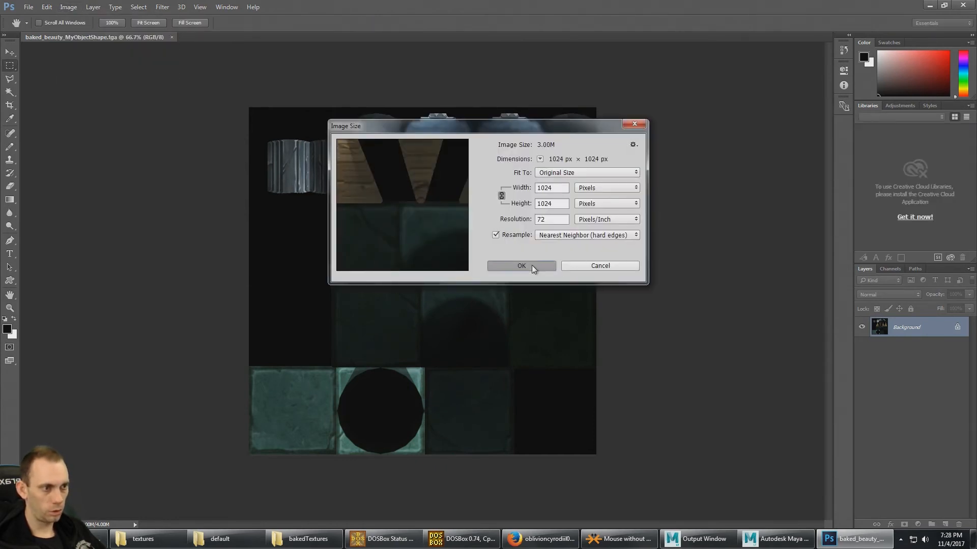
left_click(532, 265)
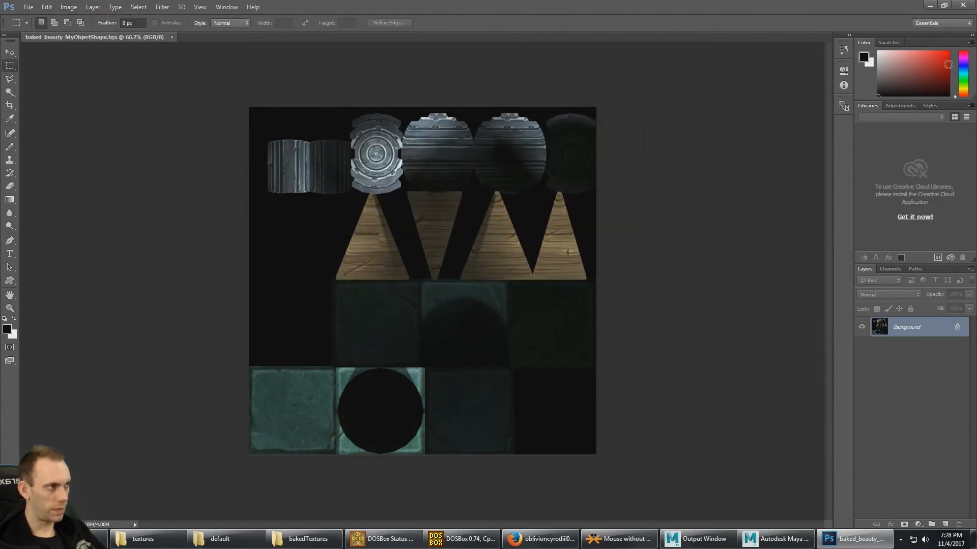
left_click(929, 5)
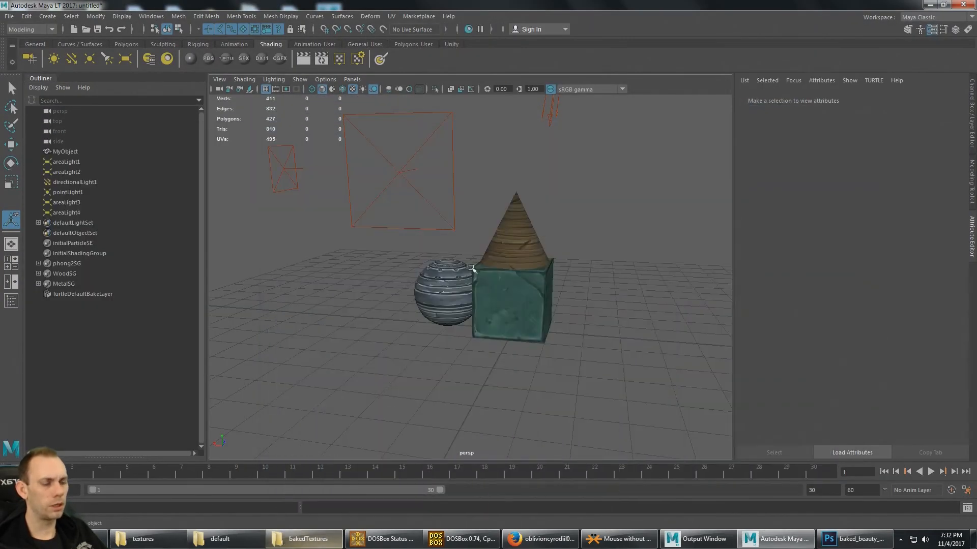
left_click_drag(471, 268, 461, 248, "alt")
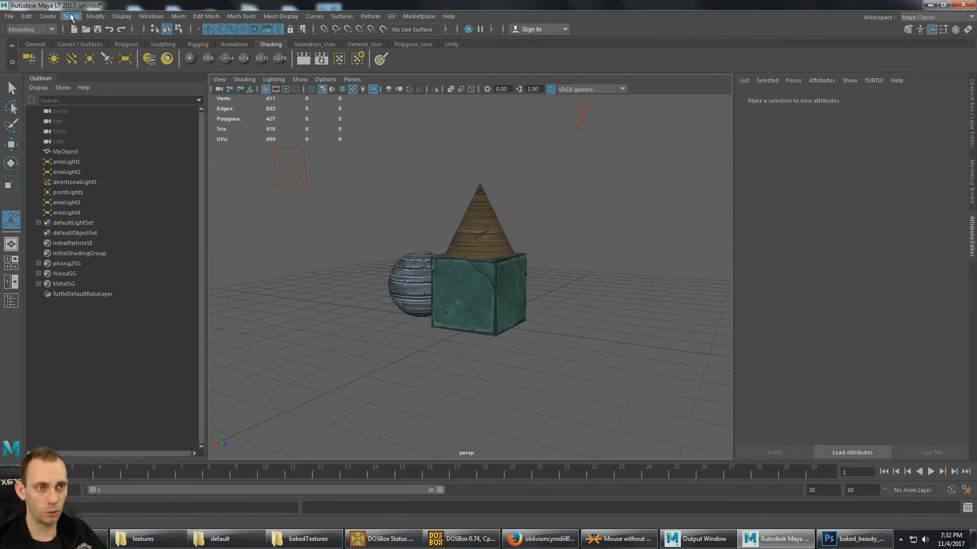
- Open the Hypershade in Maya and create a new Phong material
left_click(103, 16)
mouse_move(151, 16)
mouse_move(199, 81)
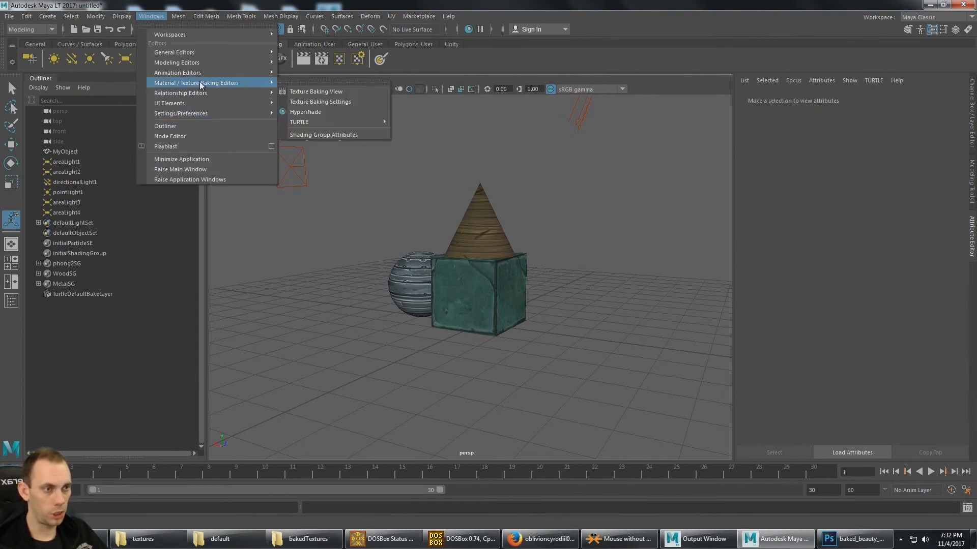
left_click(317, 112)
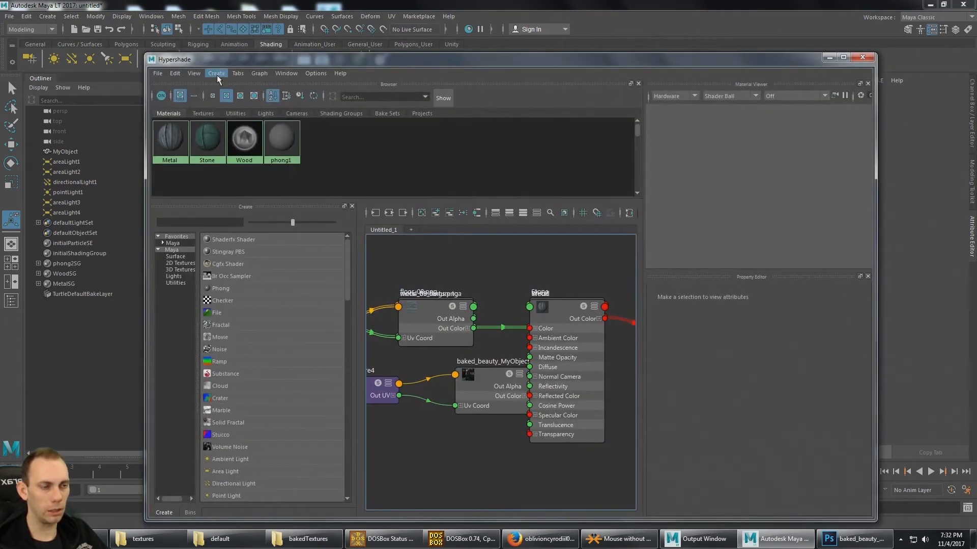
left_click(215, 74)
mouse_move(227, 87)
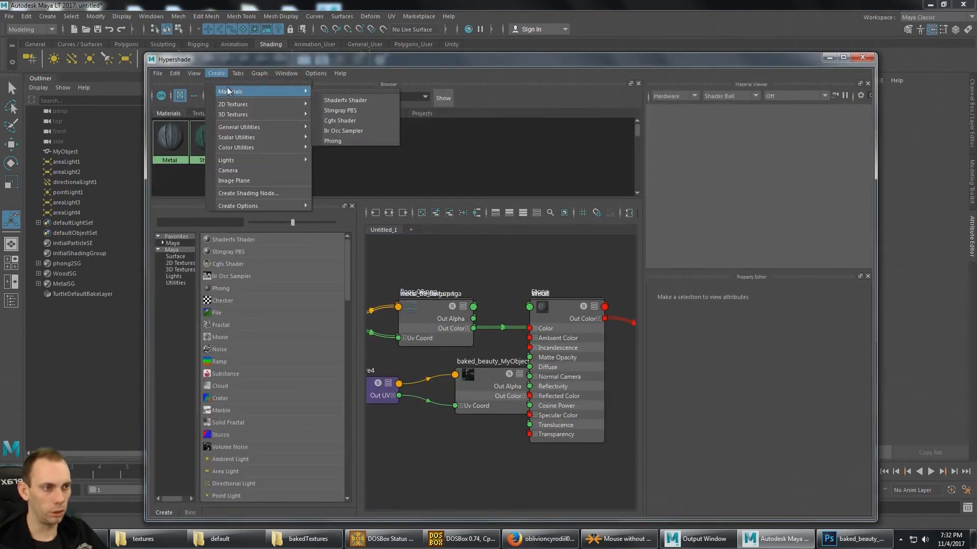
left_click(349, 142)
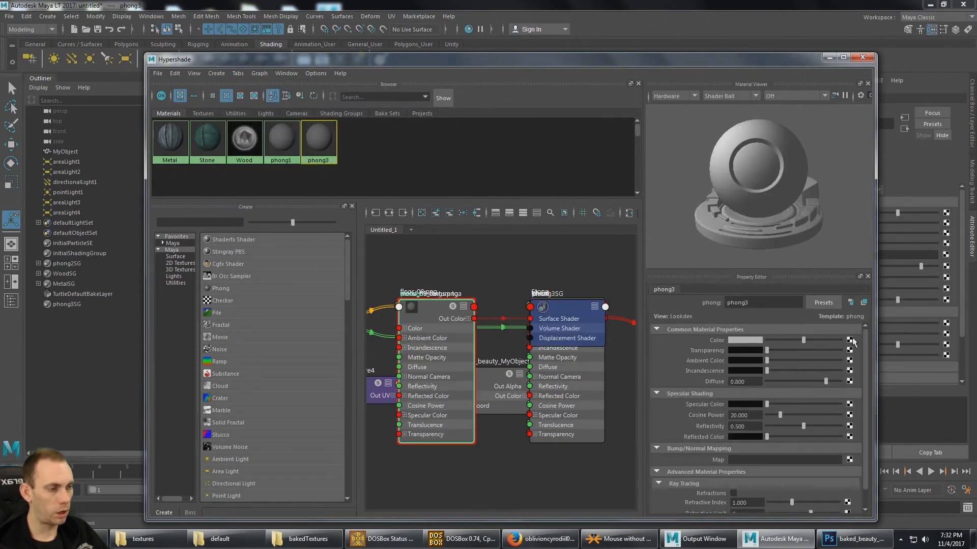
- Map a File texture to the new Phong material's Color and load baked_beauty_MyObjectShape.tga from the bakedTextures folder
left_click(850, 339)
left_click(406, 241)
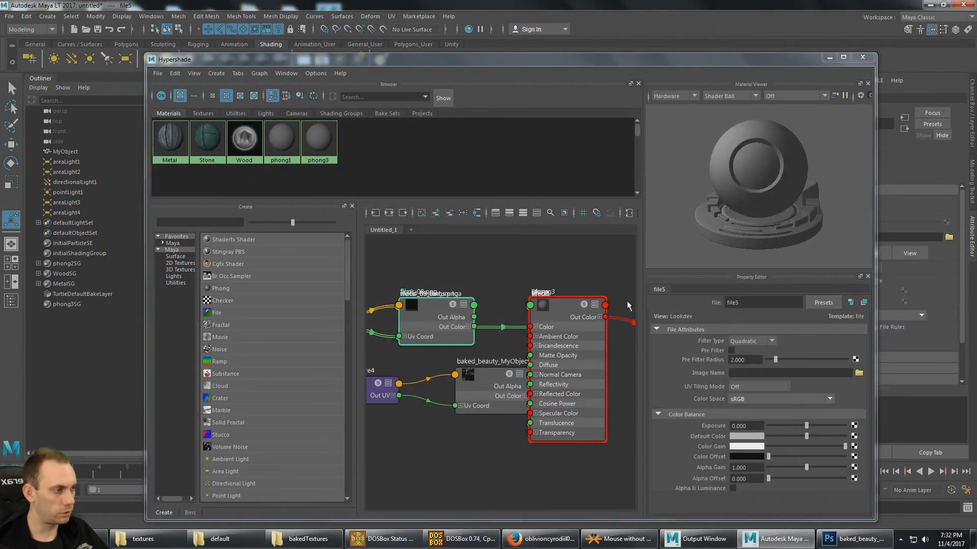
left_click(858, 373)
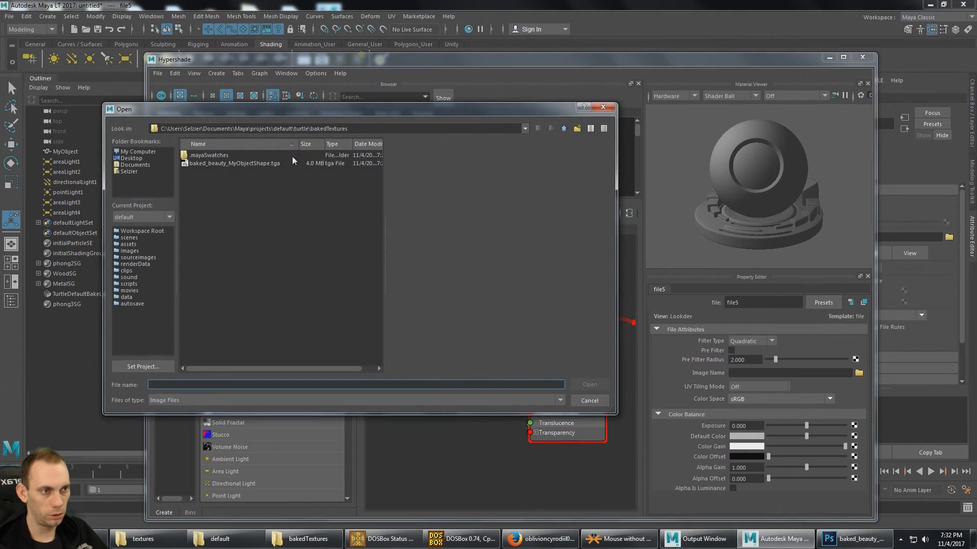
left_click(235, 163)
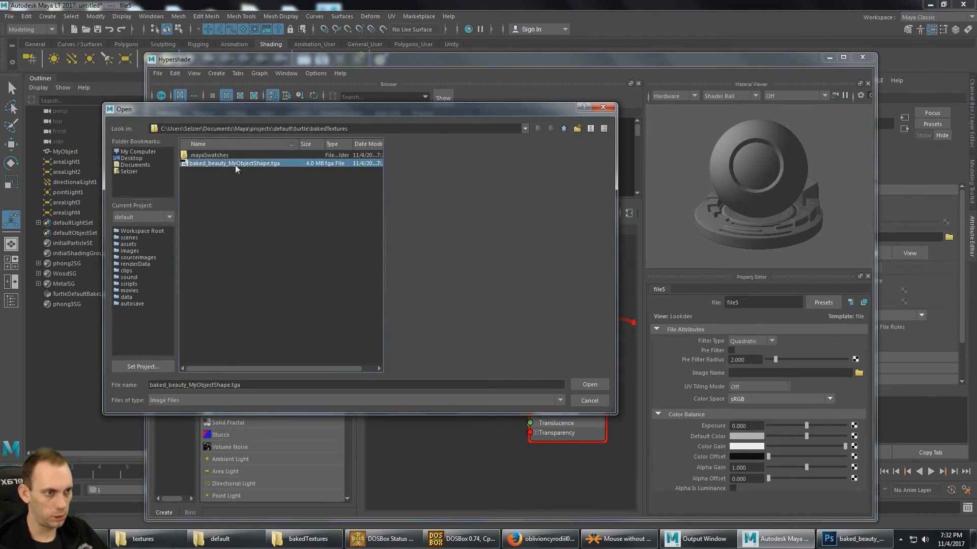
left_click(579, 384)
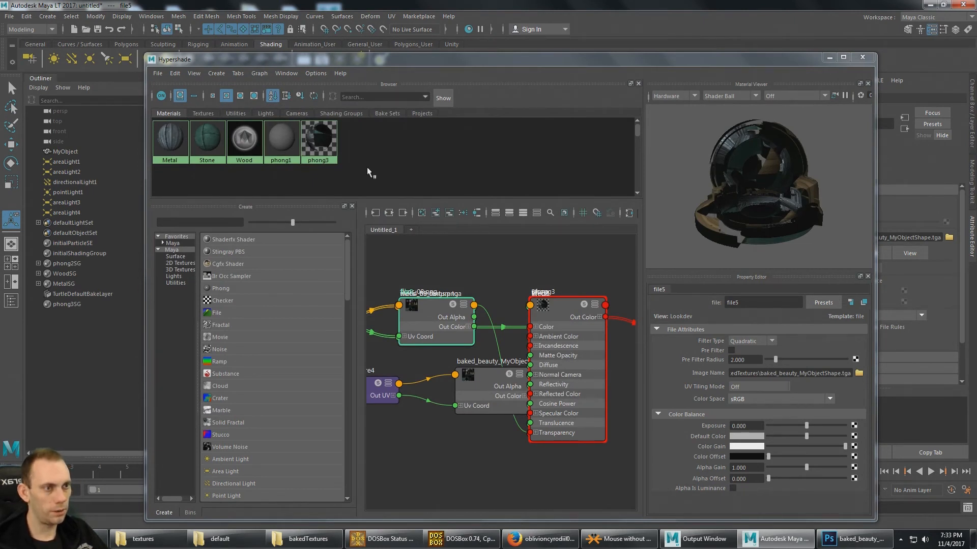
- Inspect the phong3 material's texture connections and break the connection on its Transparency attribute
left_click(313, 148)
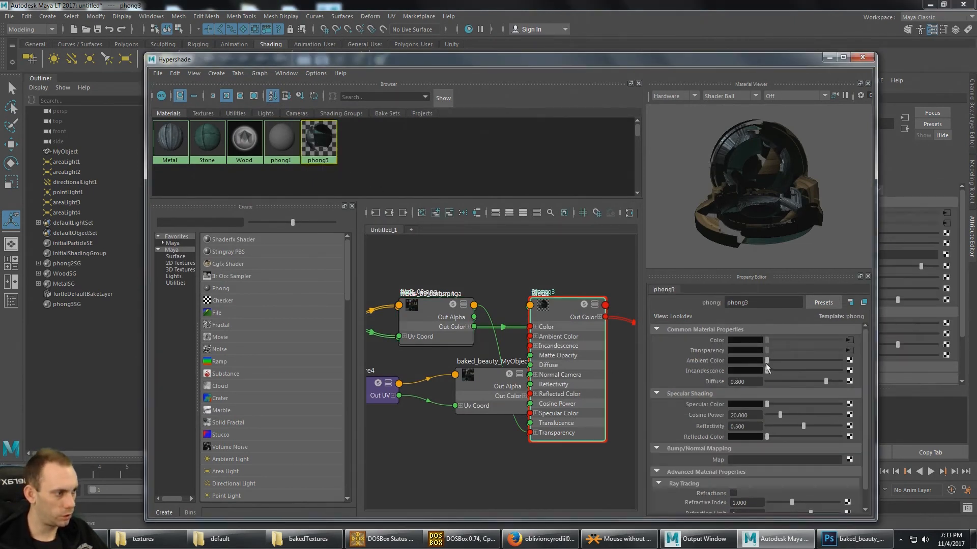
left_click(850, 351)
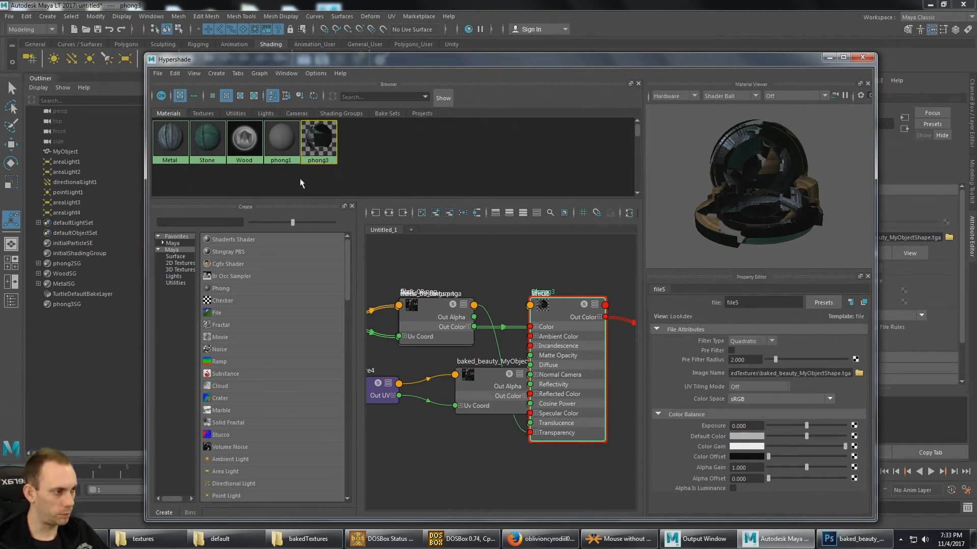
left_click(310, 148)
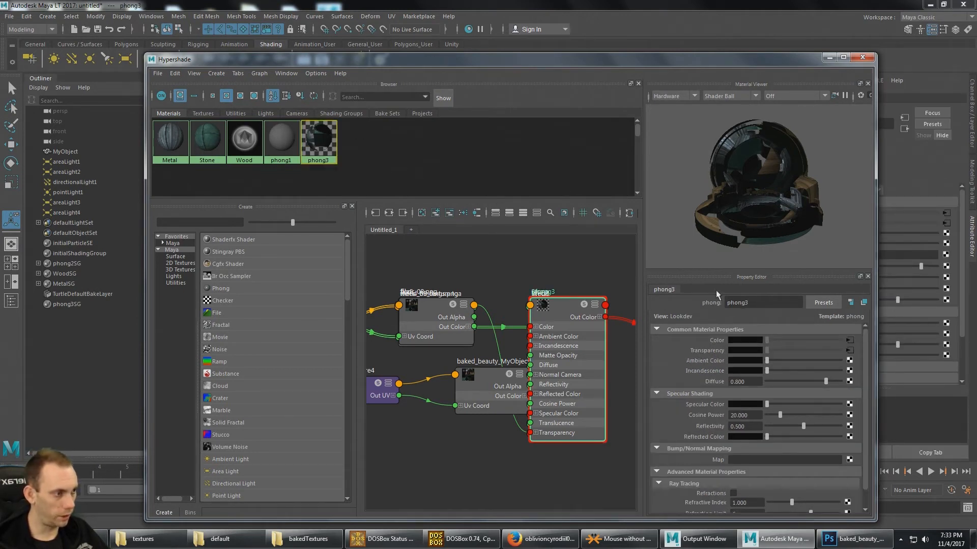
right_click(701, 350)
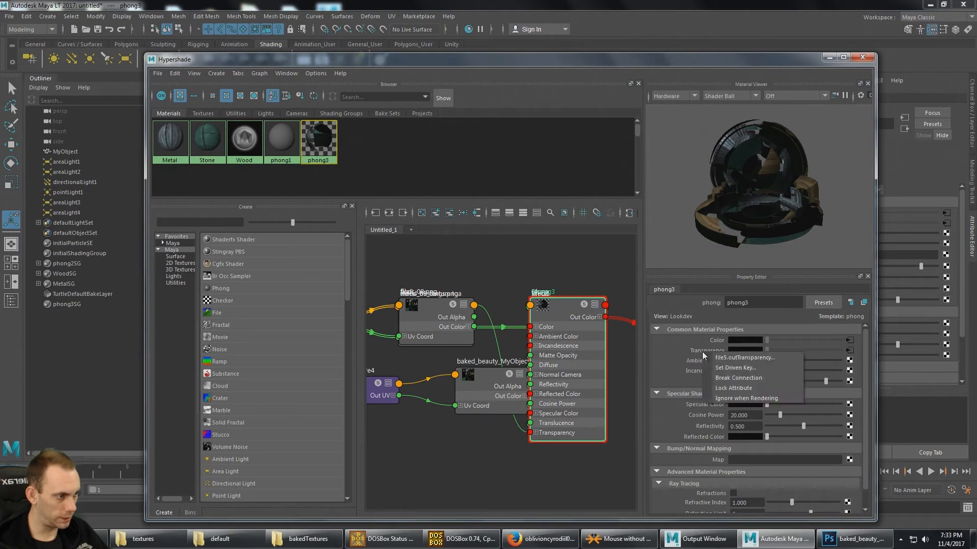
left_click(742, 377)
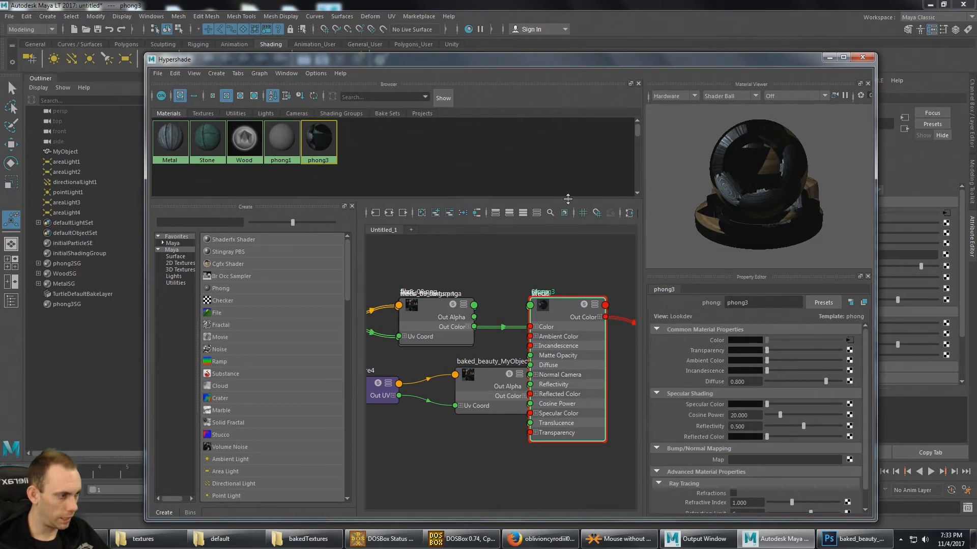
- Set phong3's Diffuse to 1.000 and move the Hypershade window down to uncover the model in the viewport
left_click_drag(826, 383, 844, 383)
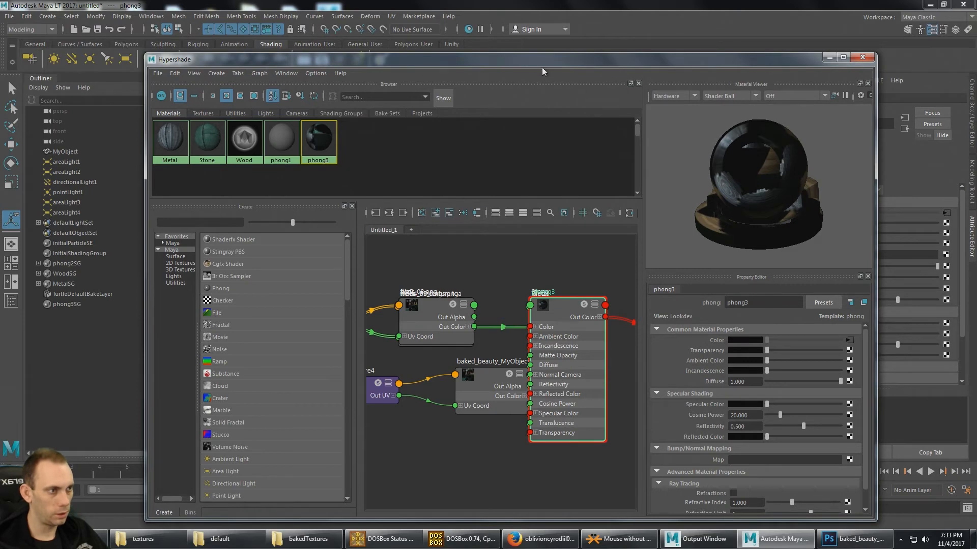
left_click_drag(541, 68, 606, 348)
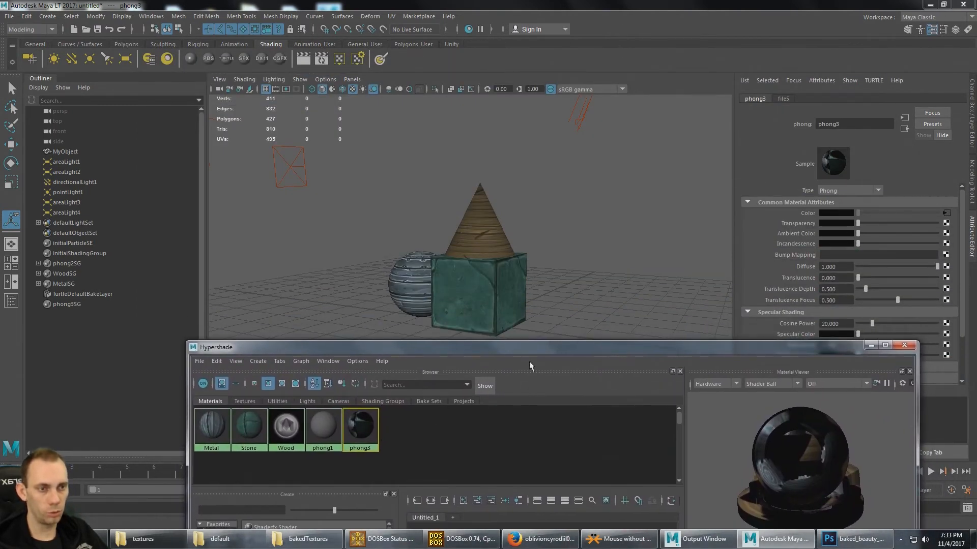
- Assign the phong3 material to MyObject
left_click(69, 151)
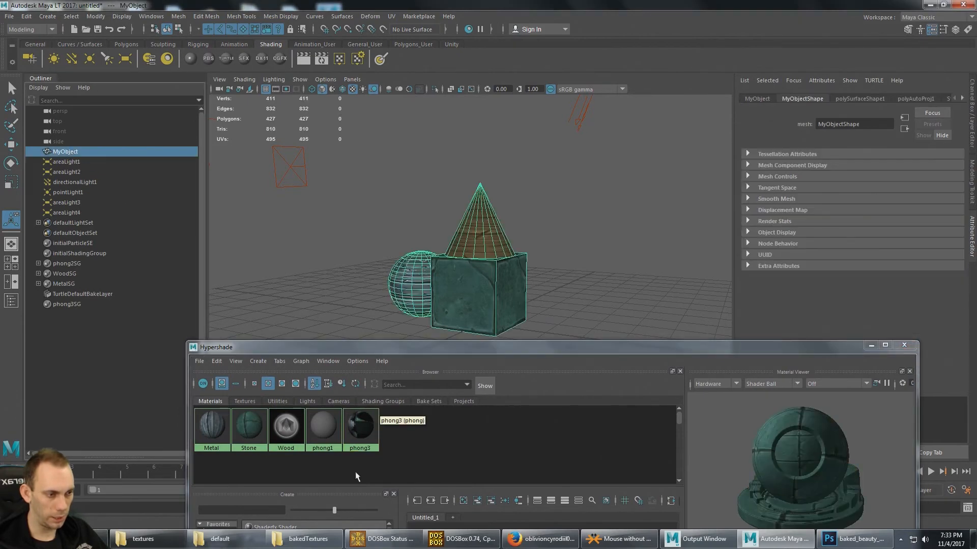
right_click_drag(360, 419, 360, 386)
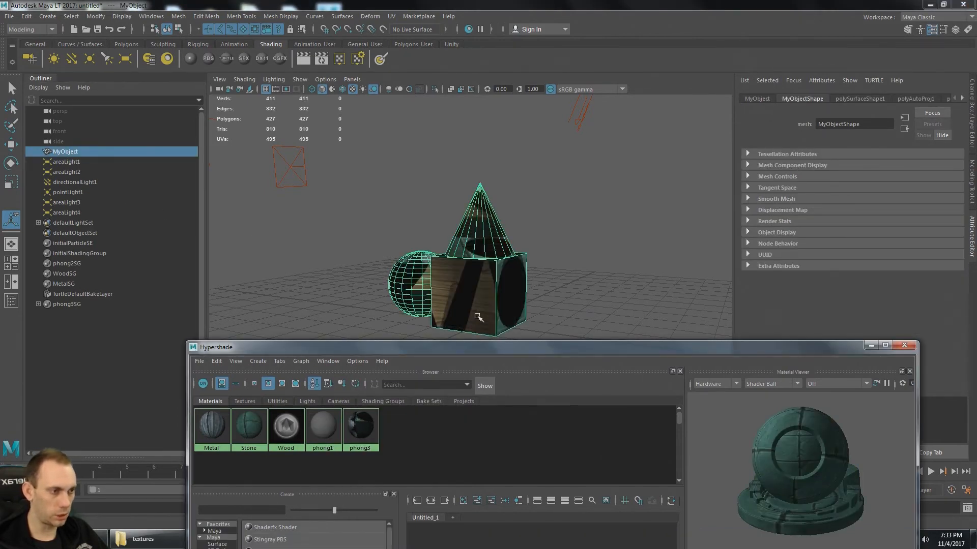
left_click_drag(511, 197, 519, 202, "alt")
middle_click_drag(558, 226, 563, 213, "alt")
left_click_drag(563, 213, 568, 211, "alt")
middle_click_drag(568, 211, 572, 214, "alt")
left_click(578, 207)
left_click_drag(565, 225, 564, 230, "alt")
left_click(535, 268)
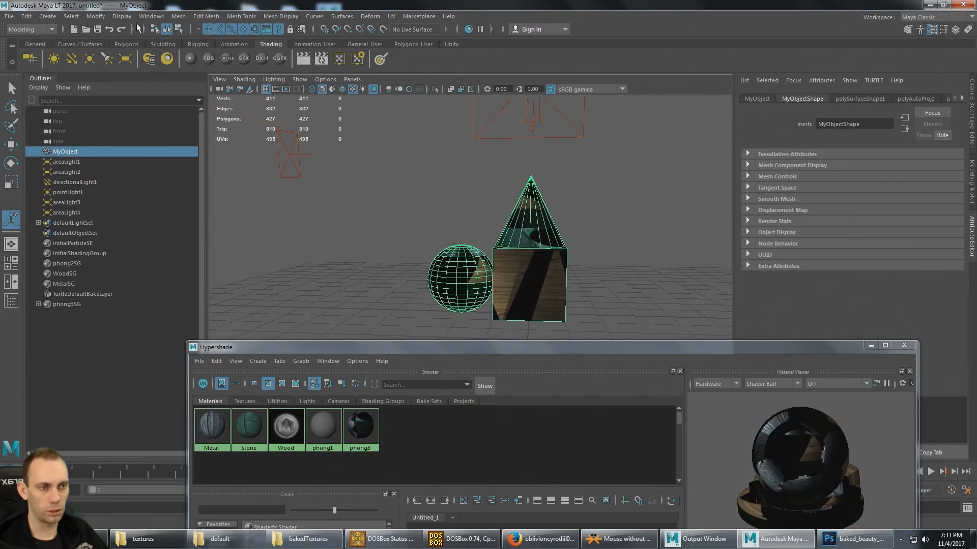
- Link MyObject's uvSet2 to phong3's Color file texture with UV-centric UV linking and close the Relationship Editor
left_click(151, 17)
mouse_move(193, 117)
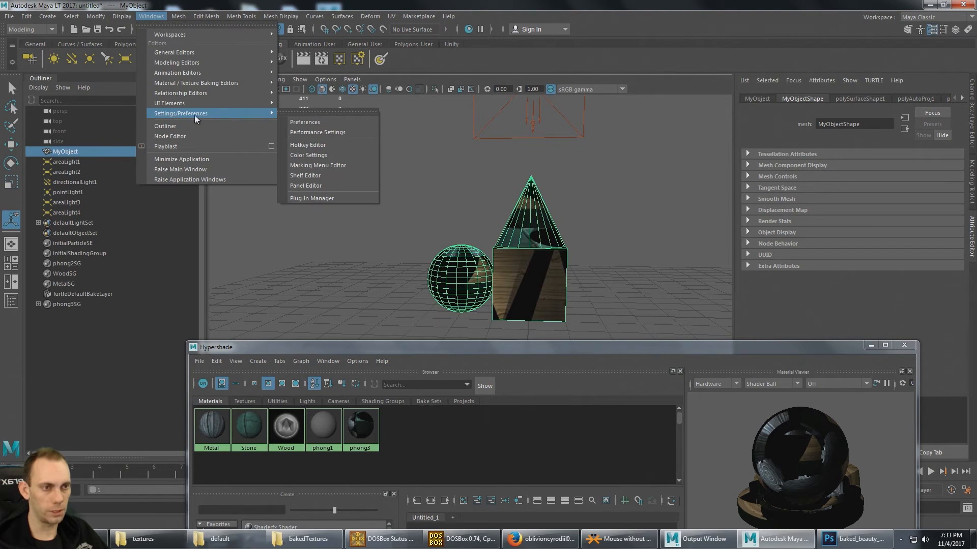
mouse_move(210, 93)
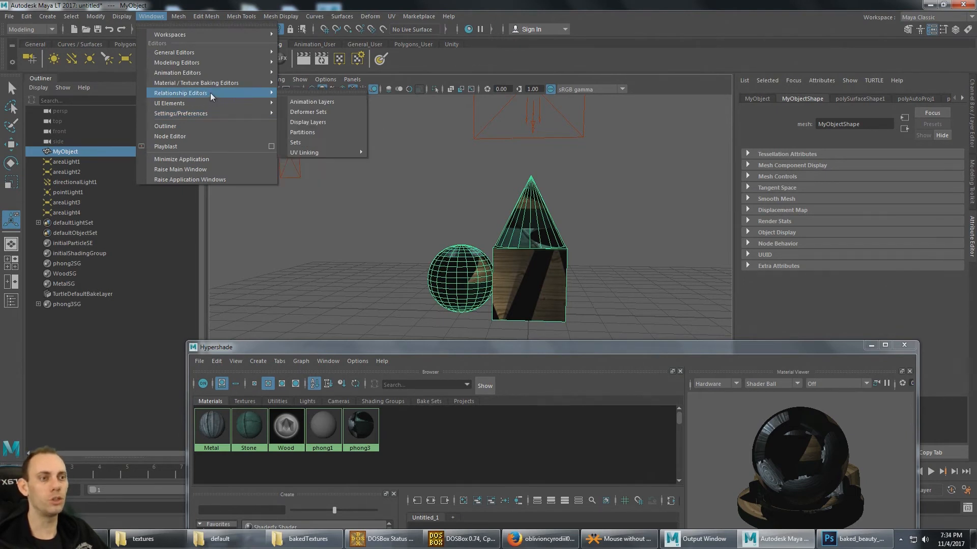
mouse_move(343, 154)
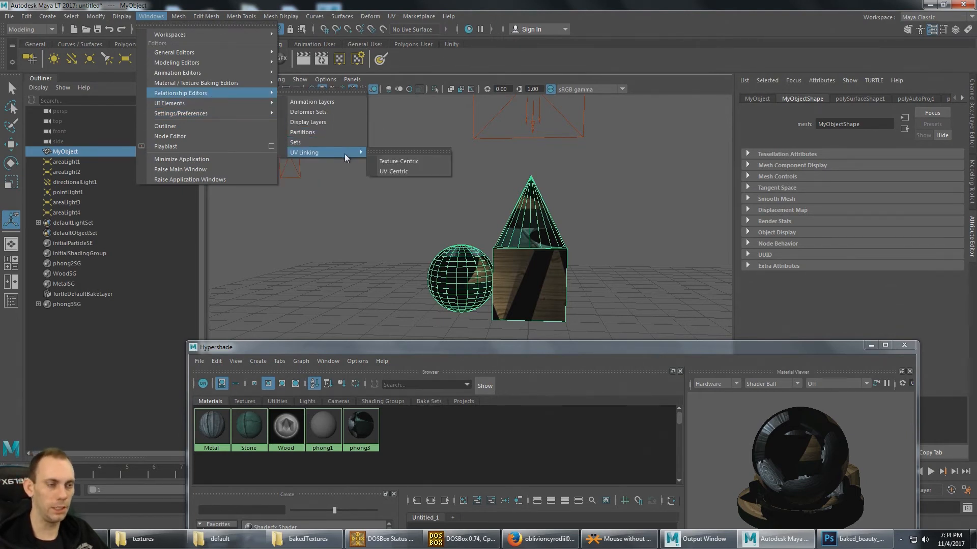
left_click(408, 171)
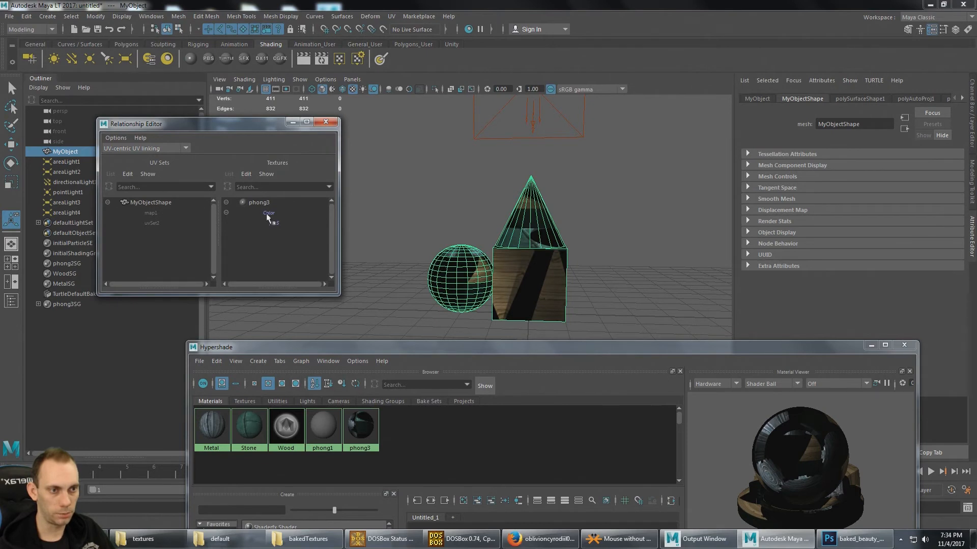
left_click(154, 214)
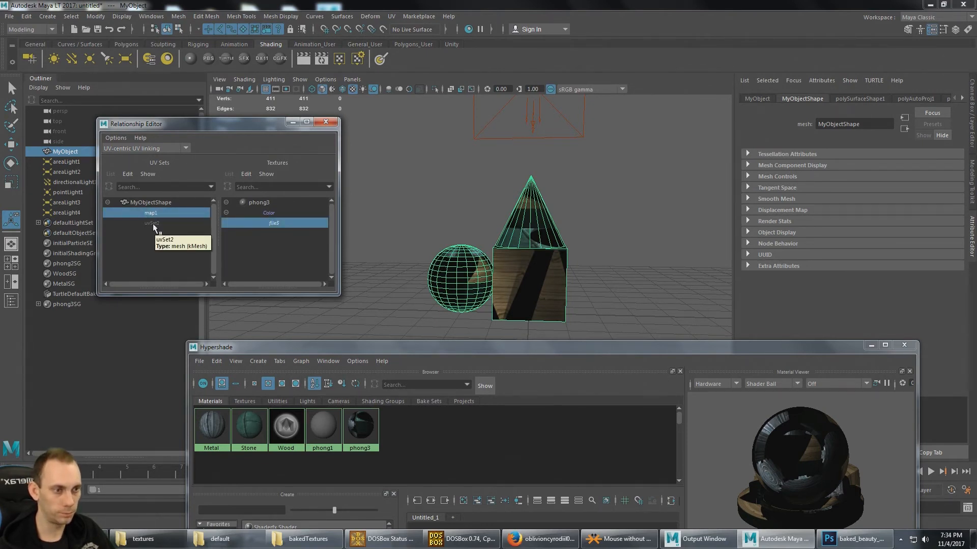
left_click(153, 225)
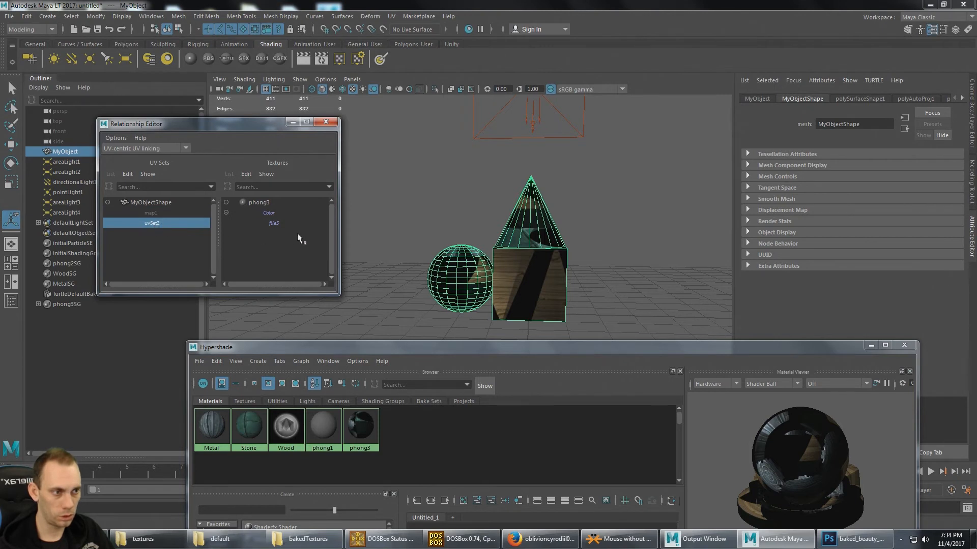
left_click(277, 224)
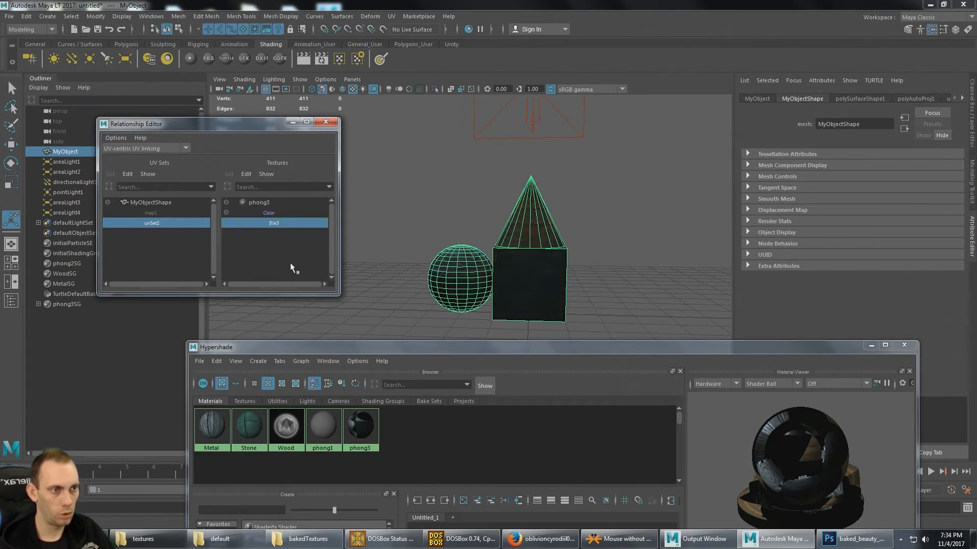
left_click(325, 122)
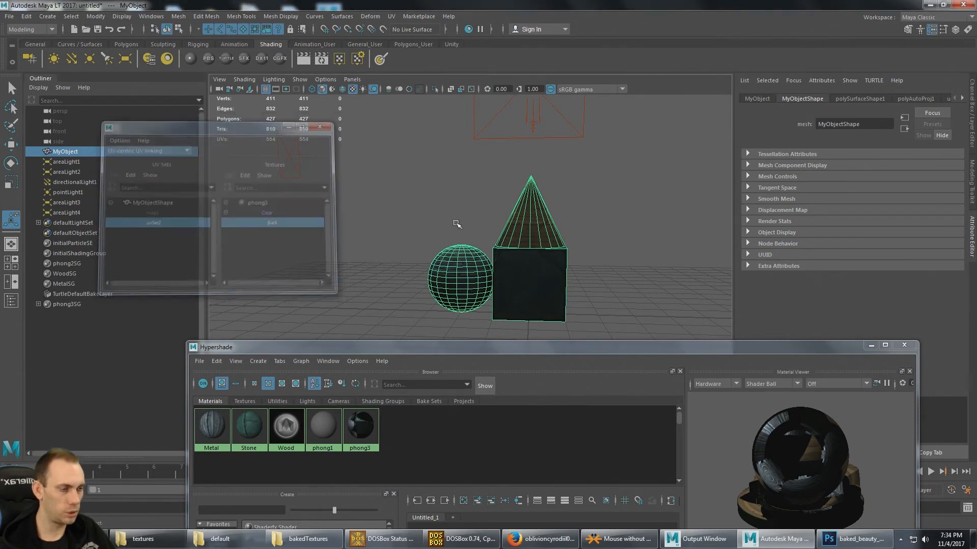
- Deselect the model and examine the baked texture on the cone, cube and sphere from several sides
left_click(622, 193)
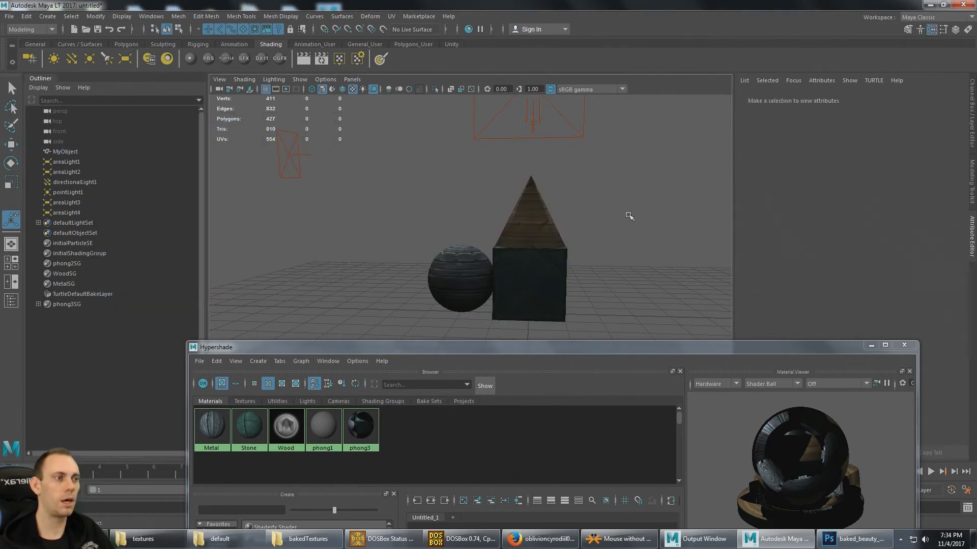
left_click_drag(609, 191, 570, 192, "alt")
middle_click_drag(569, 192, 601, 189, "alt")
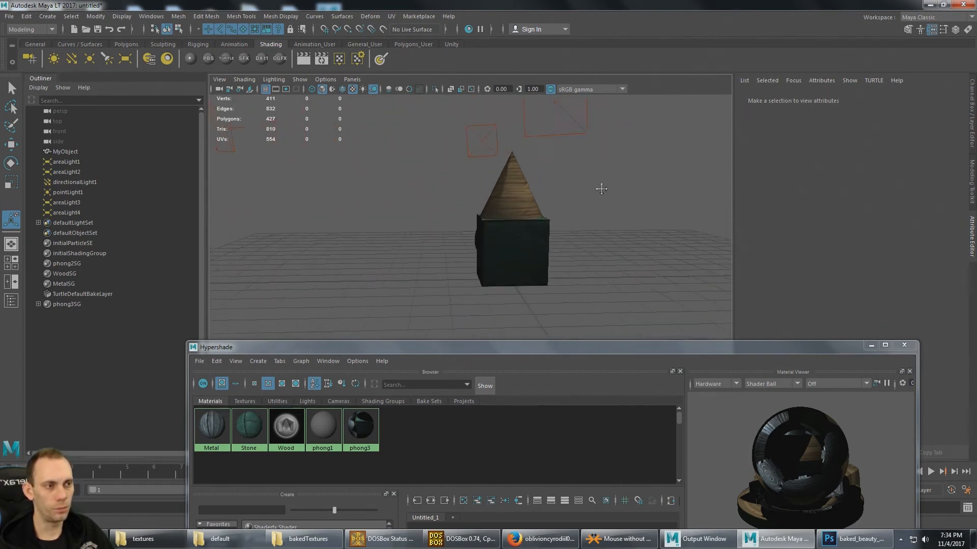
left_click_drag(601, 188, 470, 200, "alt")
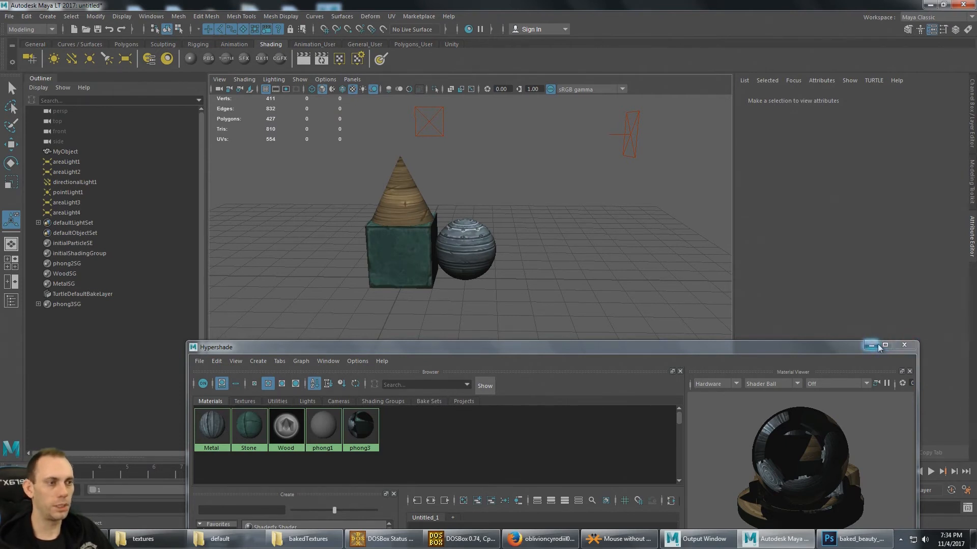
- Close the Hypershade and show MyObject's UVs in an enlarged UV Editor
left_click(904, 346)
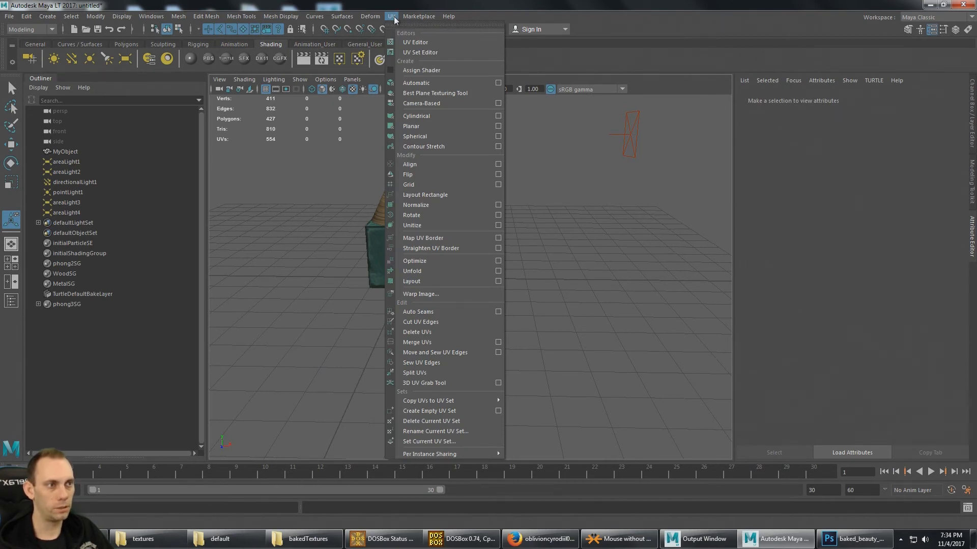
left_click(425, 42)
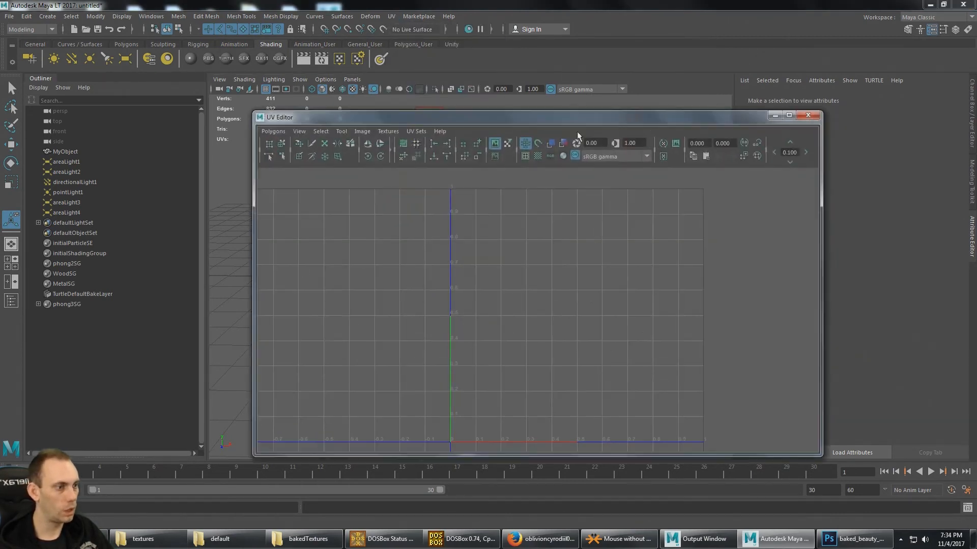
left_click_drag(732, 117, 802, 69)
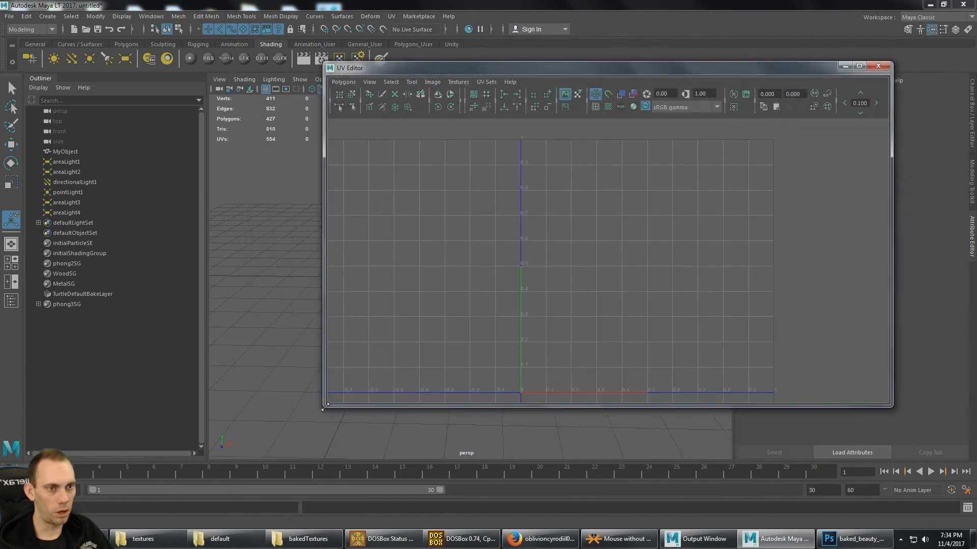
left_click_drag(324, 407, 216, 452)
left_click(65, 152)
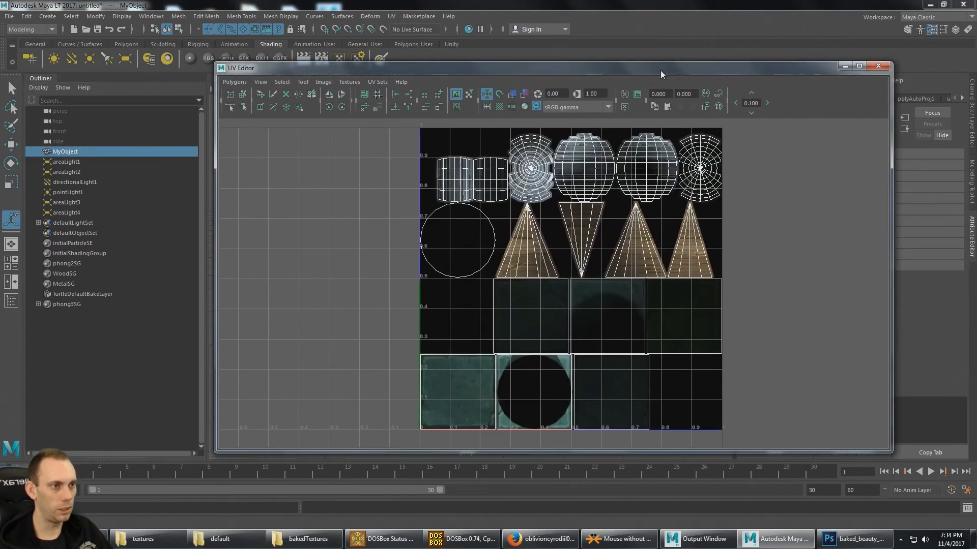
left_click_drag(660, 74, 700, 89)
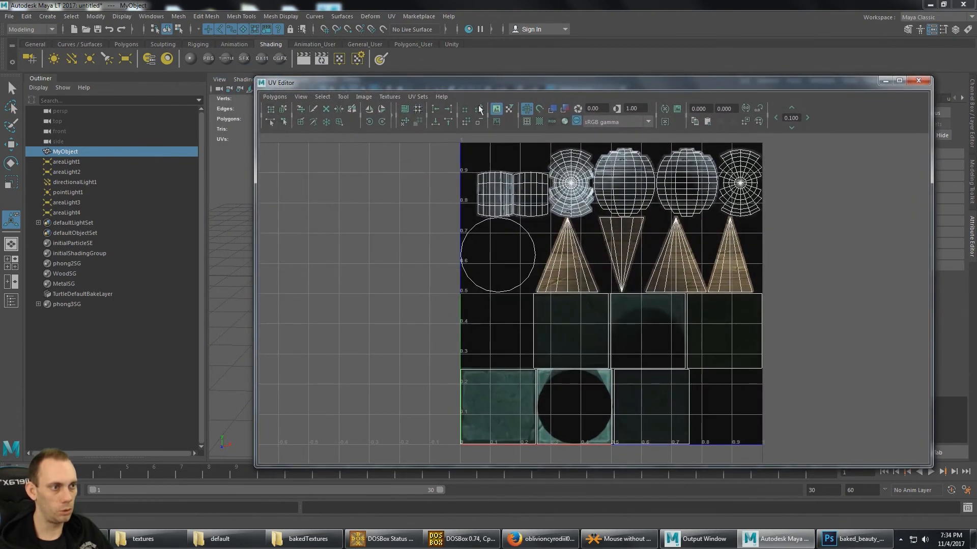
- Display MyObject's map1 UV set and try to delete it
left_click(415, 97)
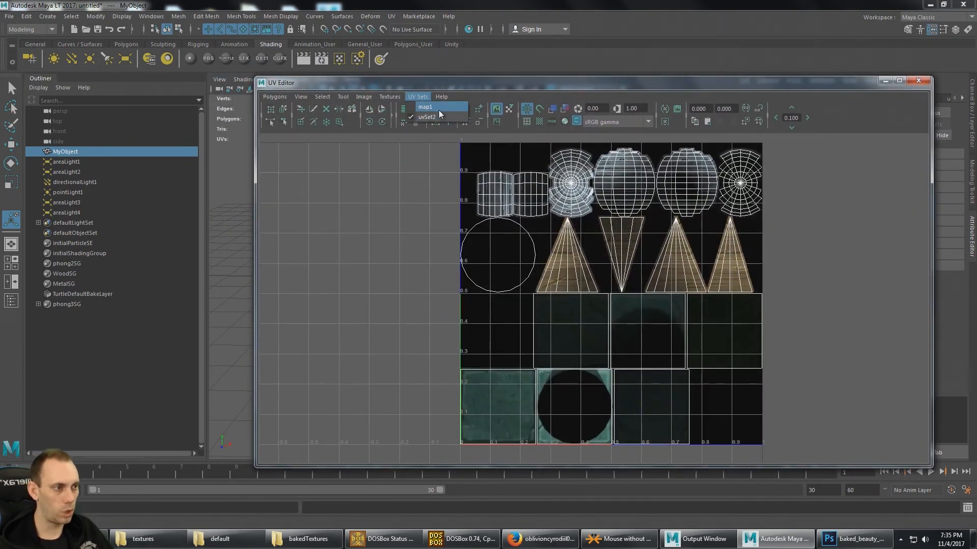
left_click(439, 109)
mouse_move(468, 85)
left_mouse_down()
mouse_move(446, 352)
mouse_move(441, 321)
mouse_move(468, 160)
mouse_move(460, 98)
mouse_move(483, 164)
mouse_move(483, 206)
mouse_move(480, 96)
left_mouse_up()
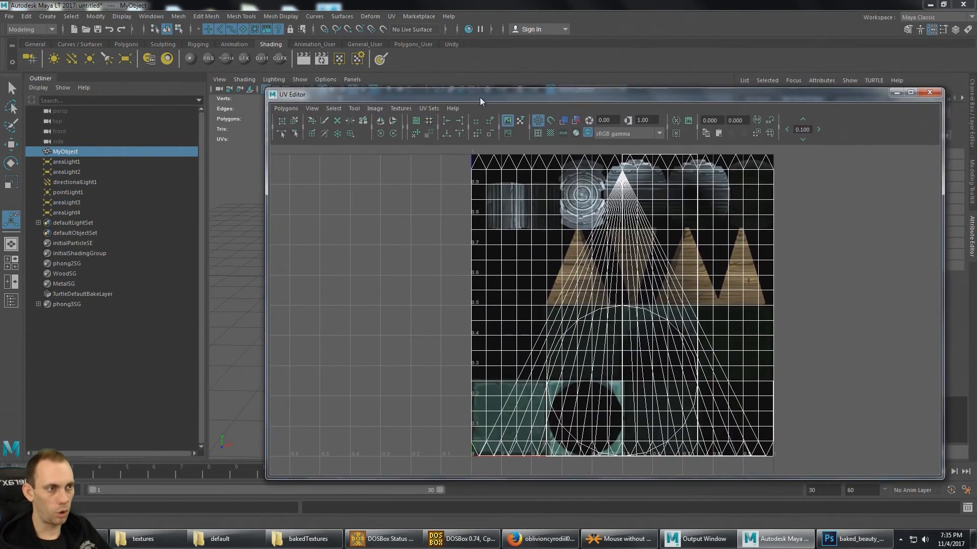
left_click(302, 108)
left_click(303, 108)
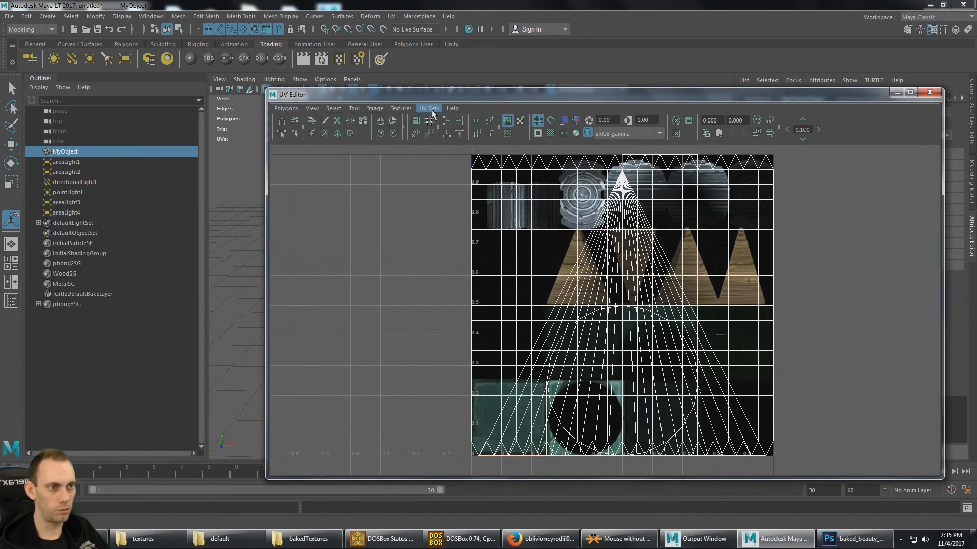
left_click(375, 108)
left_click(285, 108)
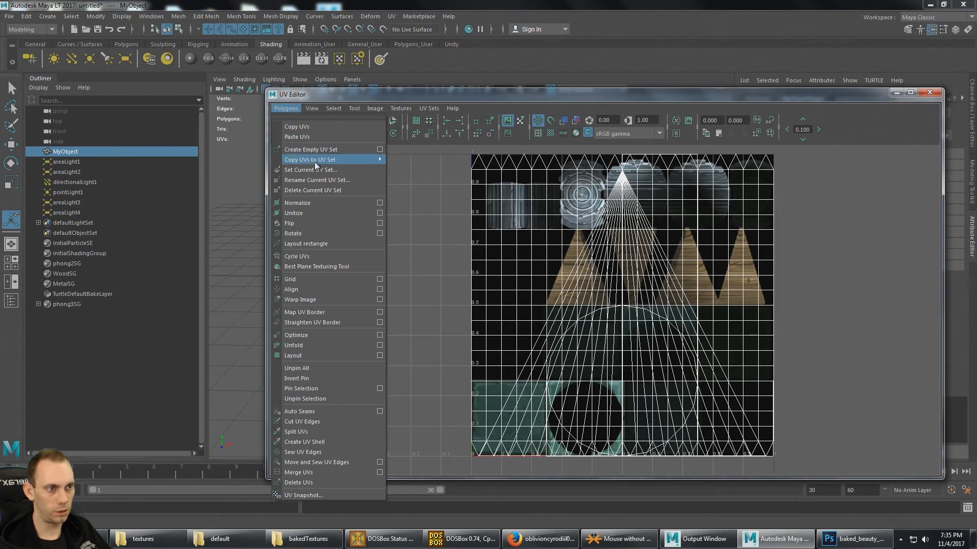
left_click(346, 191)
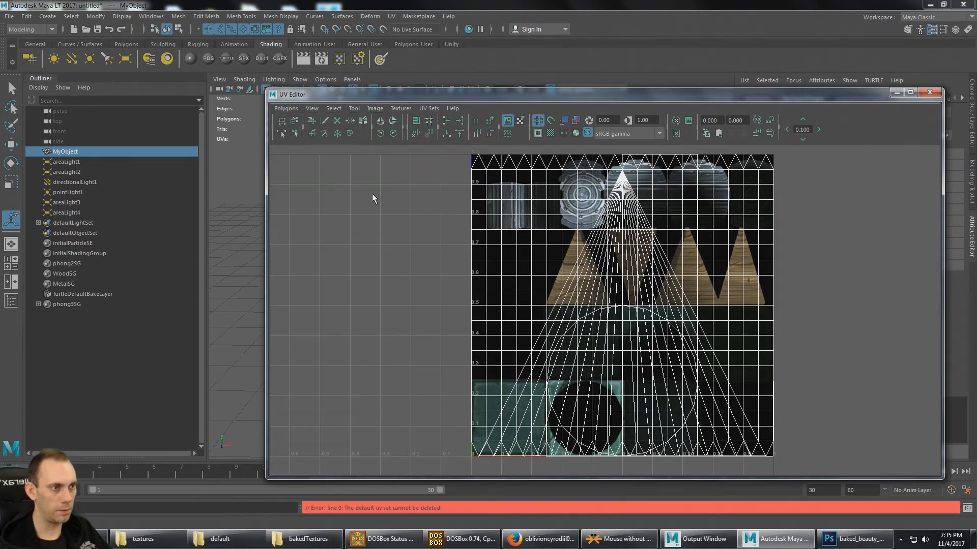
- Switch to uvSet2 and copy its UVs into the map1 UV set
left_click(427, 108)
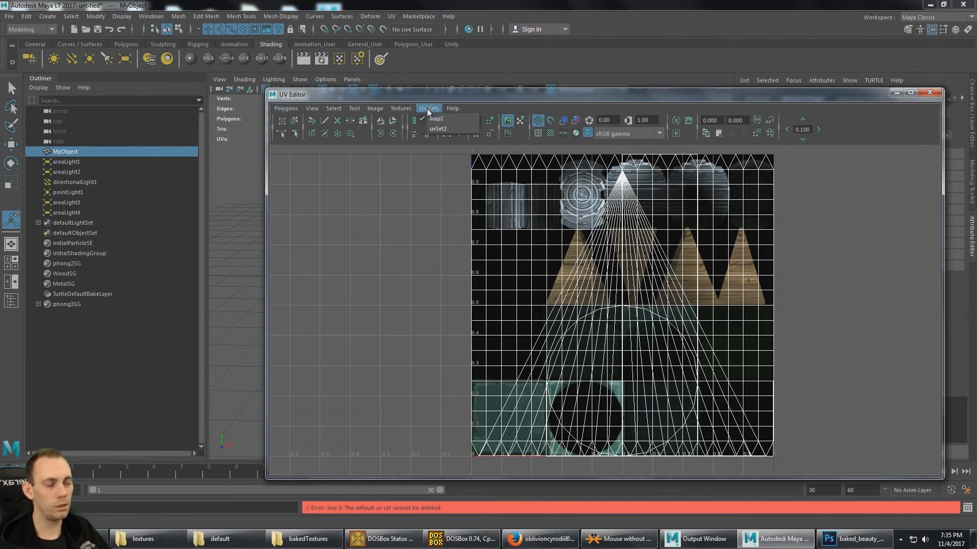
left_click(447, 129)
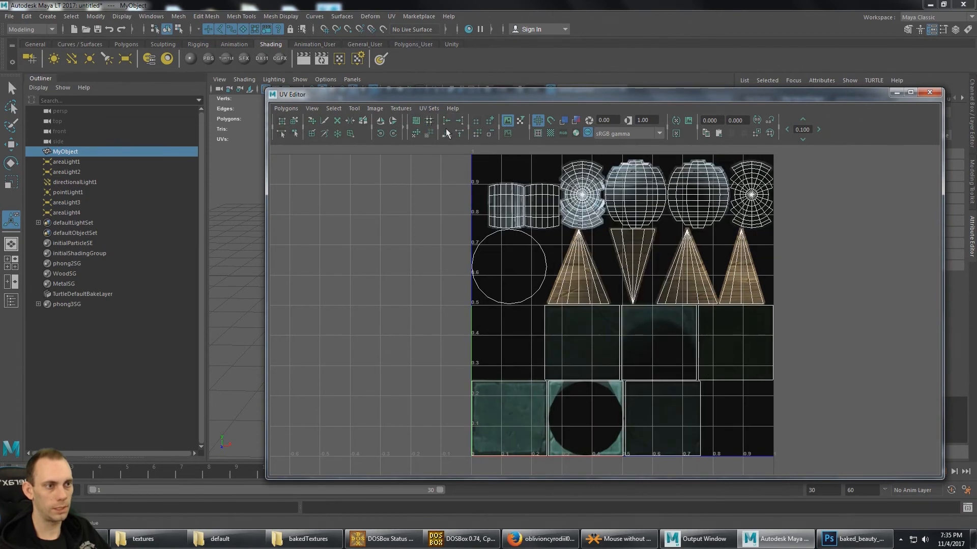
left_click(287, 109)
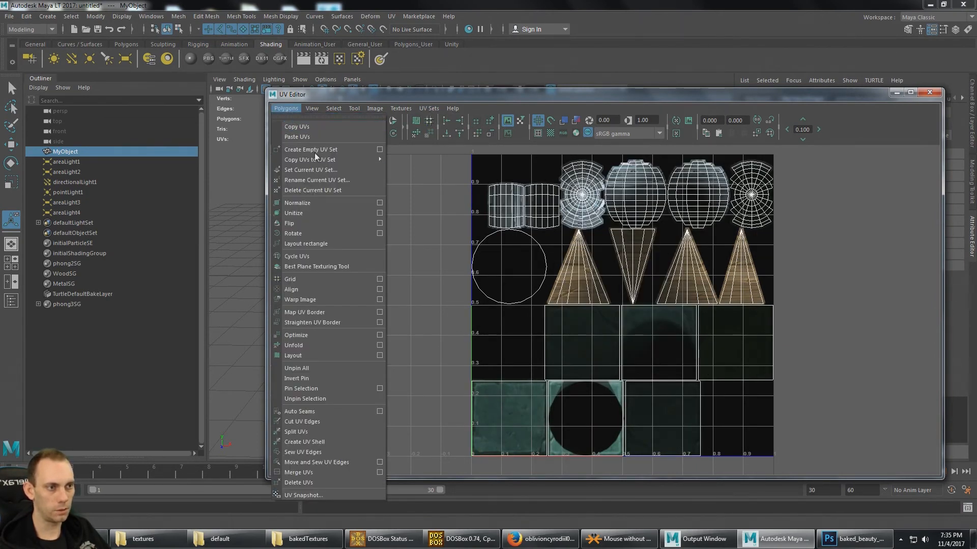
mouse_move(320, 160)
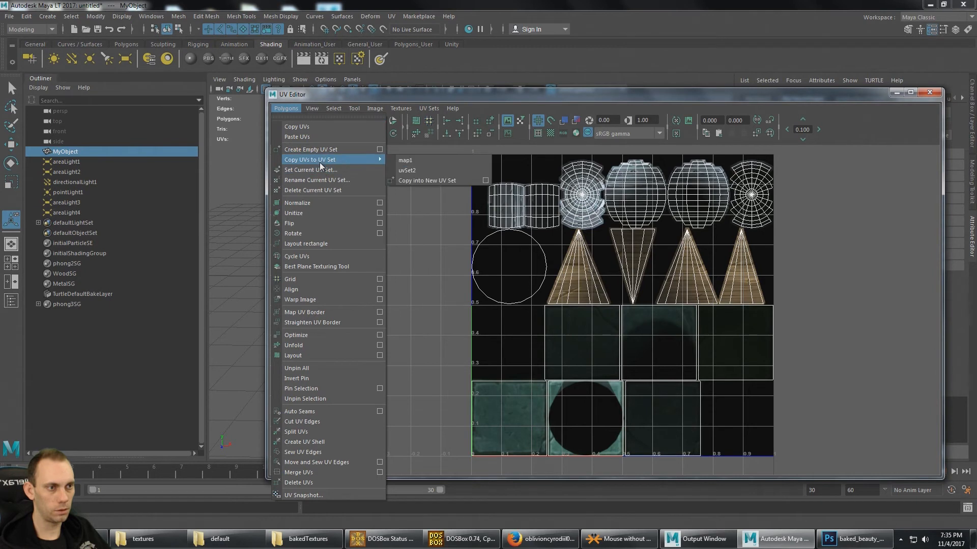
left_click(420, 161)
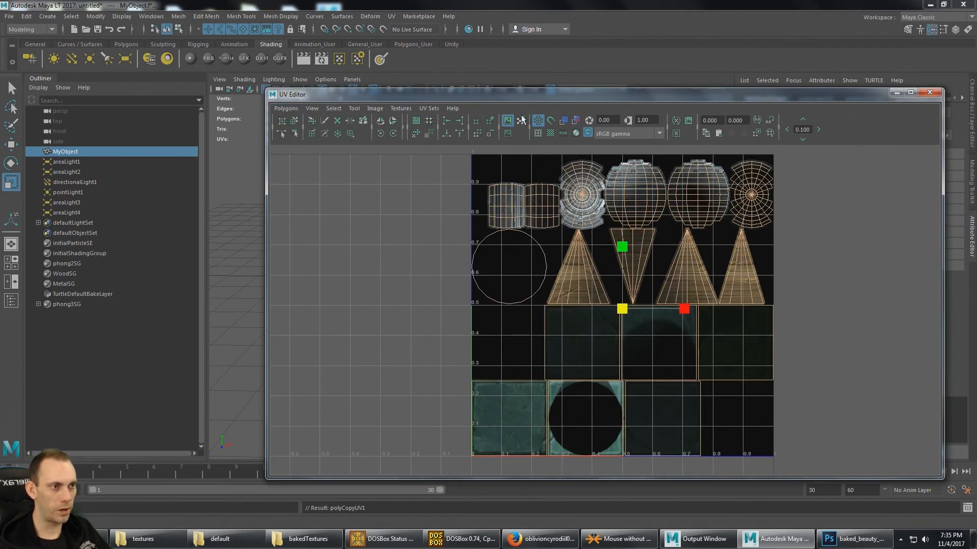
- Make uvSet2 the current UV set of MyObjectShape and delete it
left_click(428, 110)
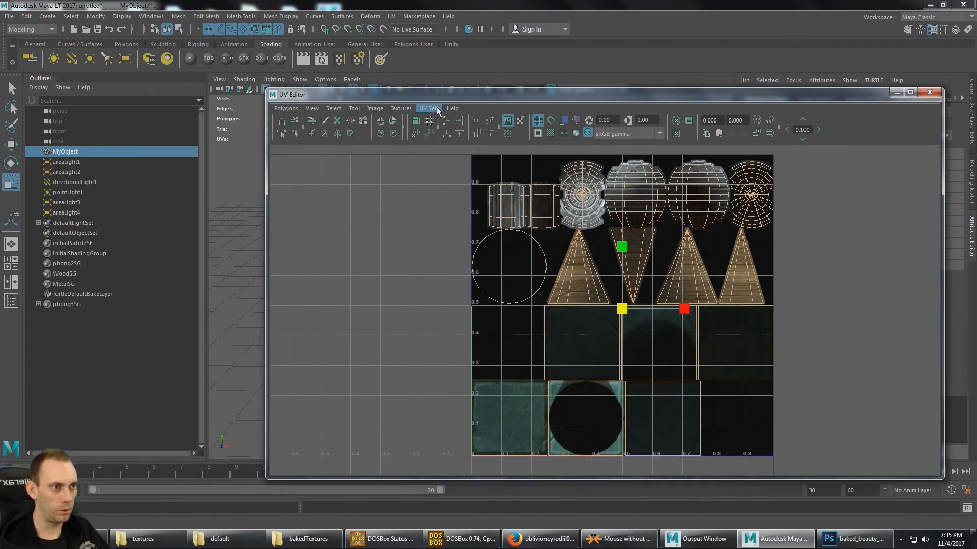
left_click(445, 122)
left_click(435, 108)
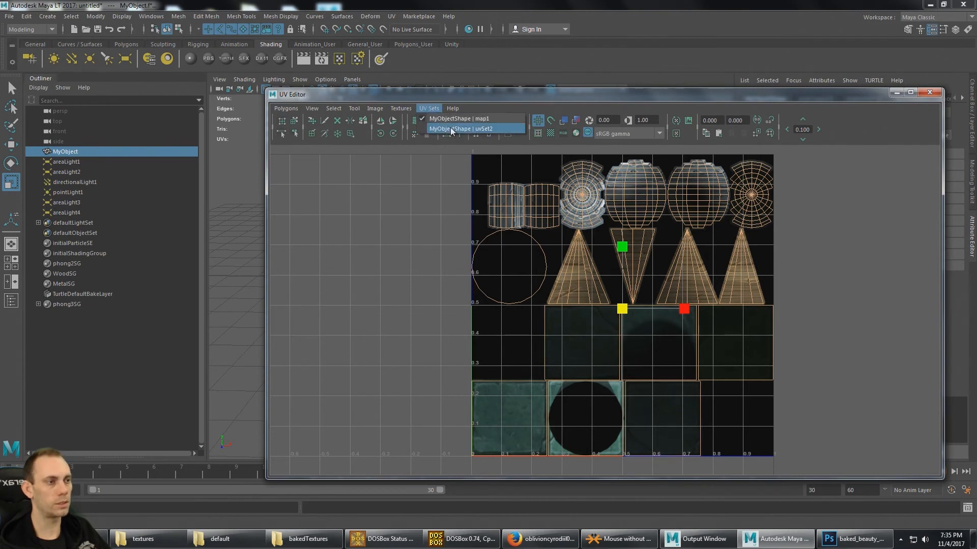
left_click(450, 127)
left_click(431, 110)
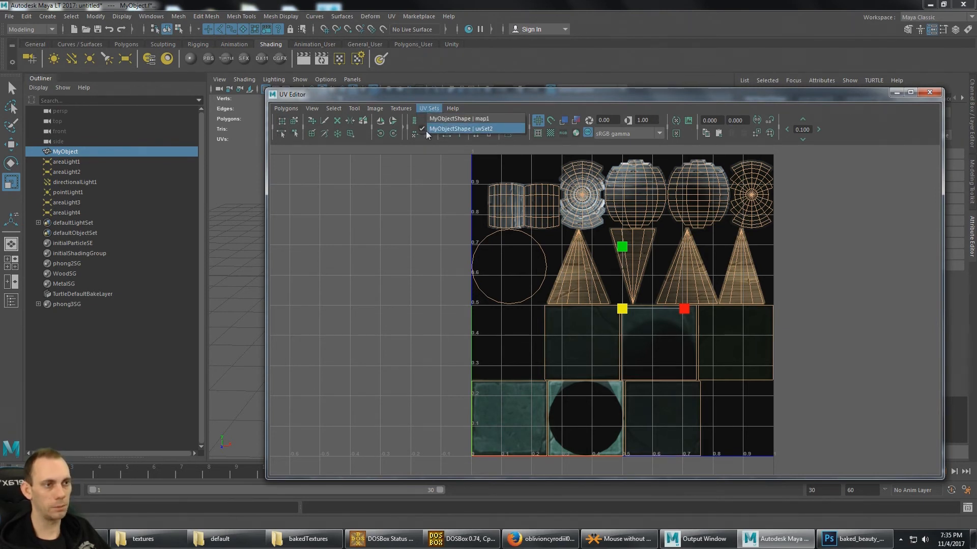
left_click(426, 130)
left_click(286, 109)
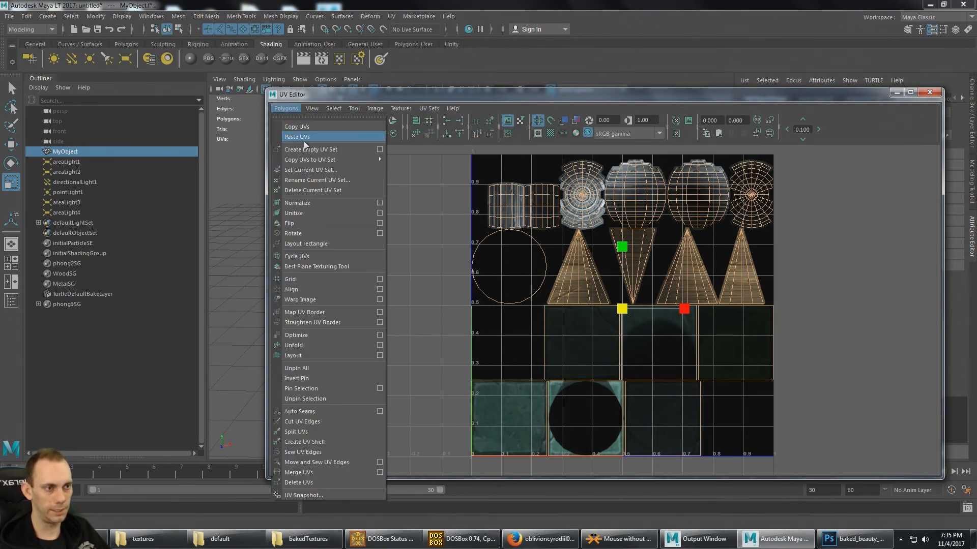
left_click(326, 191)
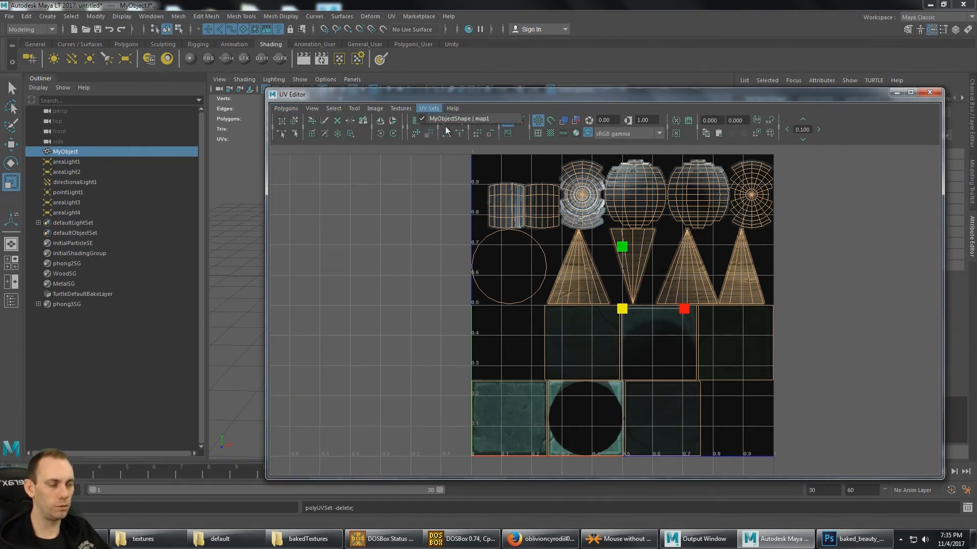
key("w")
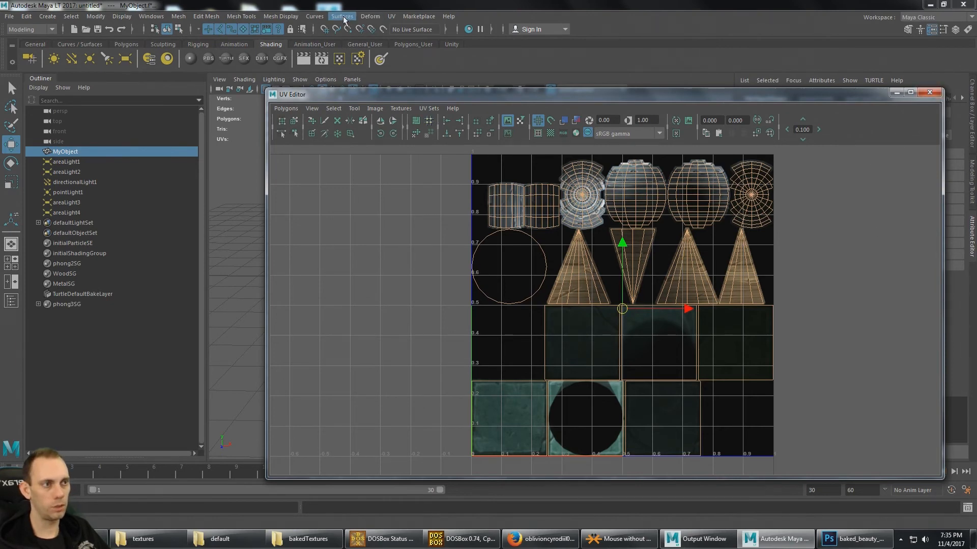
- Check MyObject's remaining UV sets in the UV Set Editor and close both UV editor windows
left_click(391, 16)
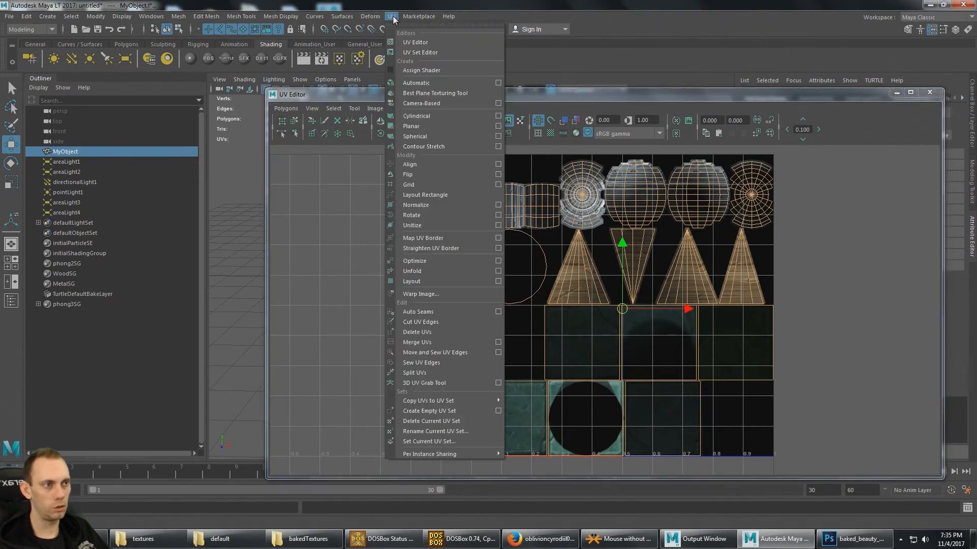
left_click(420, 53)
left_click_drag(505, 169, 236, 204)
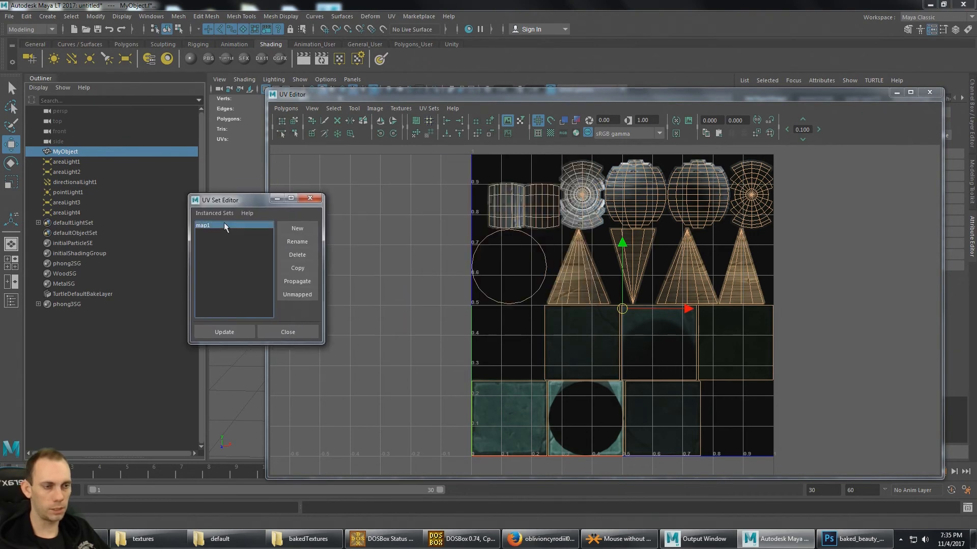
left_click(288, 332)
left_click(930, 92)
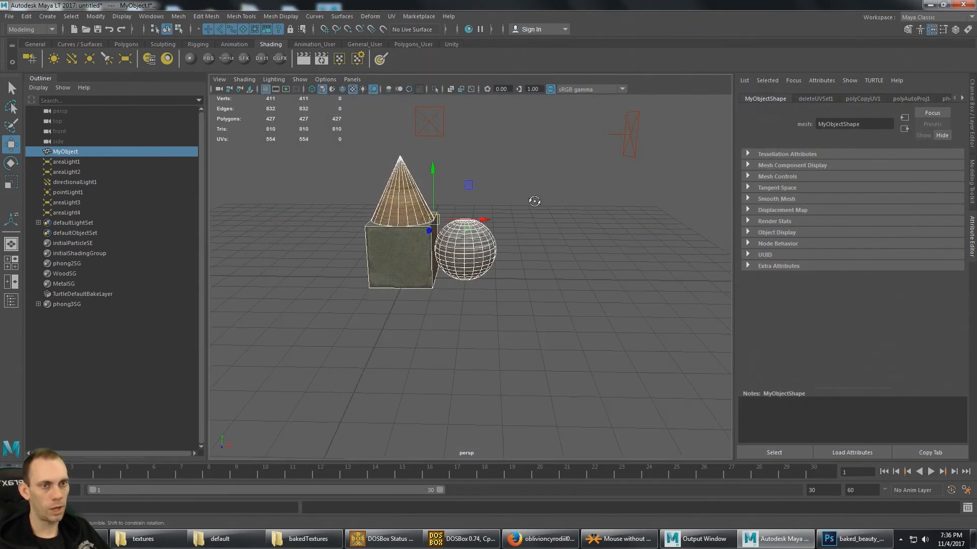
left_click_drag(535, 201, 570, 235, "alt")
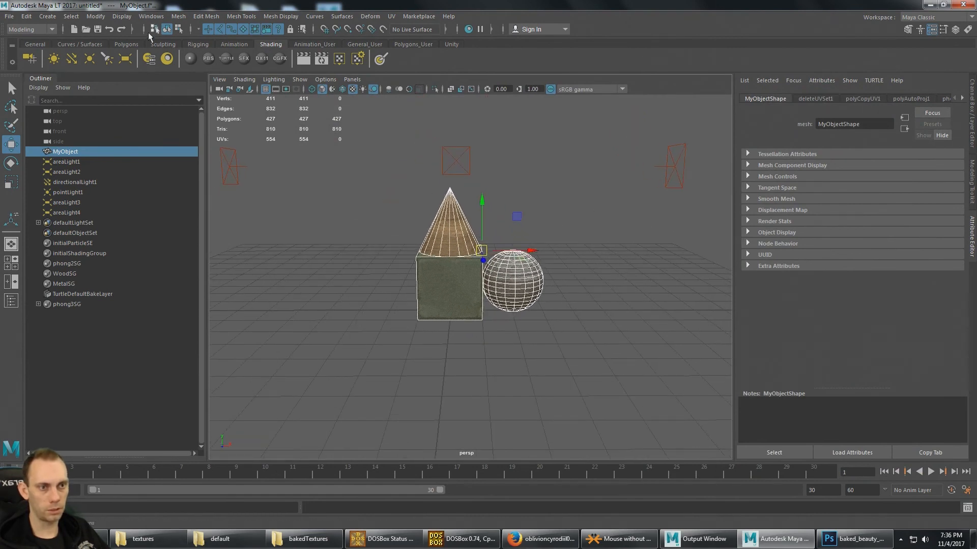
- Check which texture is linked to MyObject's map1 UV set using UV-centric UV linking, and close the Relationship Editor
left_click(54, 152)
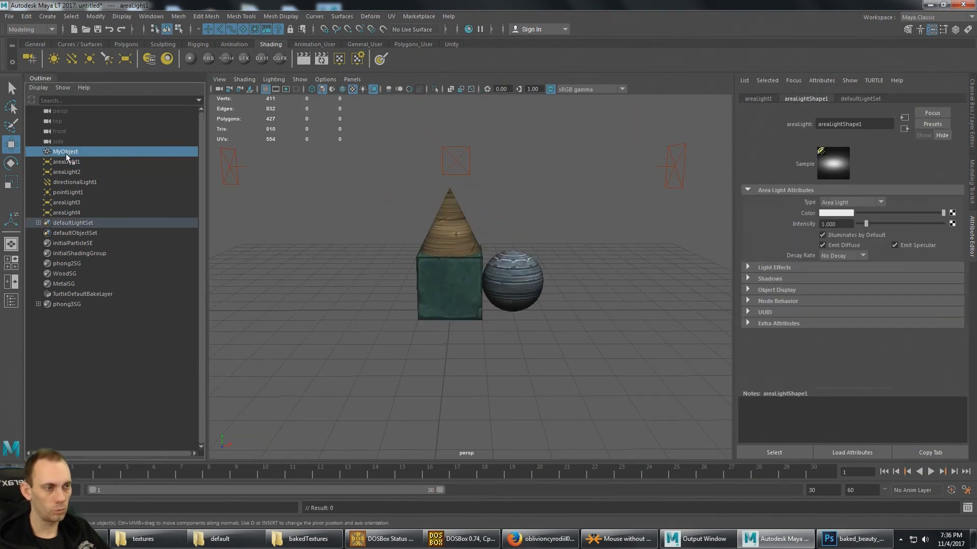
left_click_drag(507, 180, 481, 171, "alt")
left_click(151, 17)
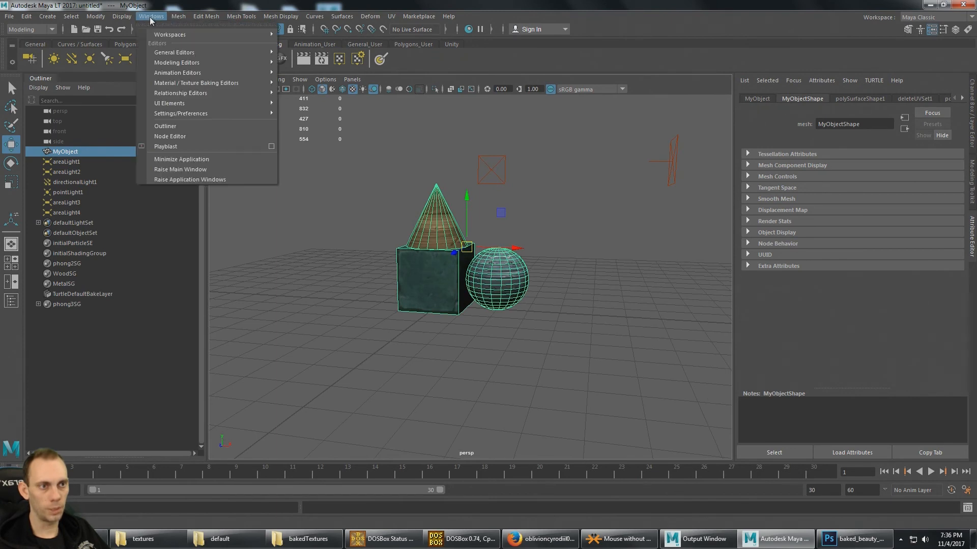
mouse_move(190, 92)
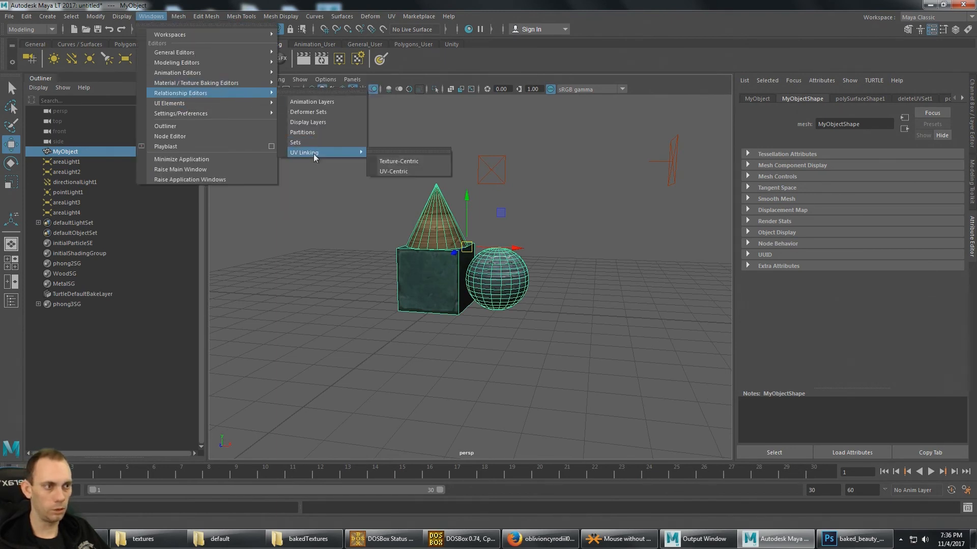
left_click(411, 171)
left_click(165, 228)
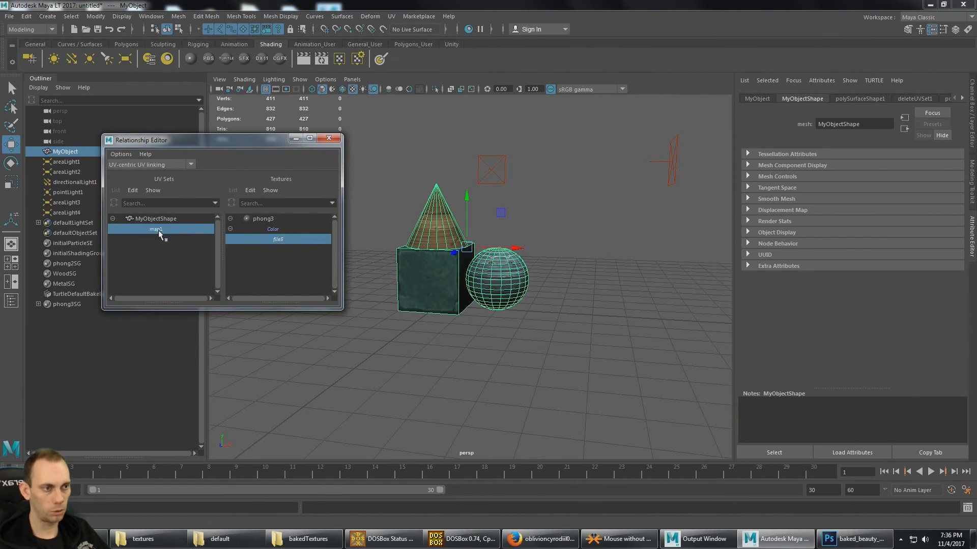
left_click(329, 138)
left_click_drag(397, 153, 390, 187, "alt")
left_click(77, 161)
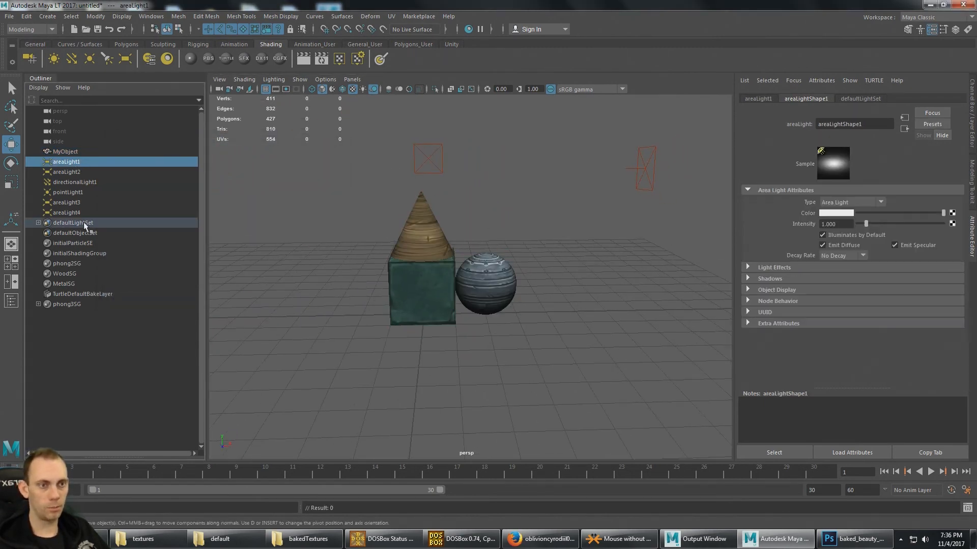
left_click(75, 213, "shift")
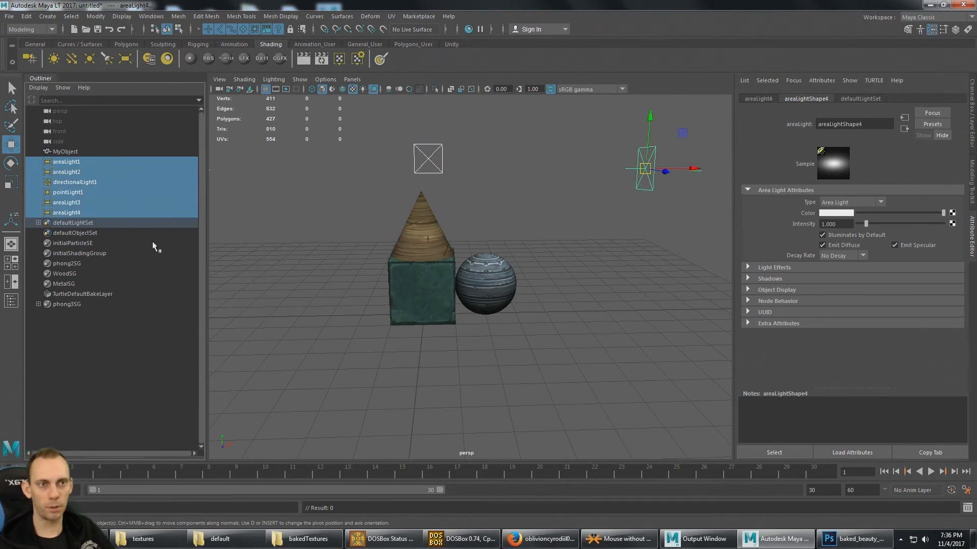
left_click(10, 16)
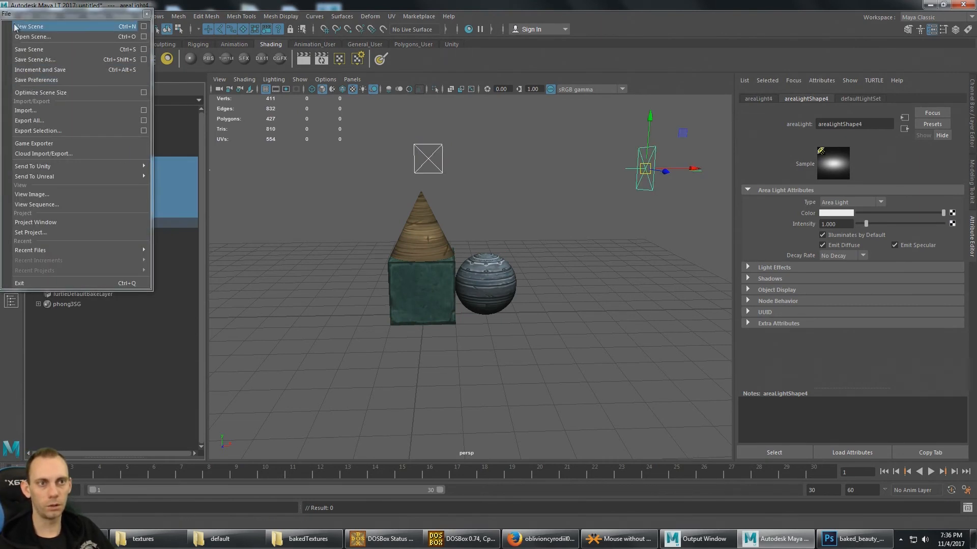
left_click_drag(23, 15, 47, 25)
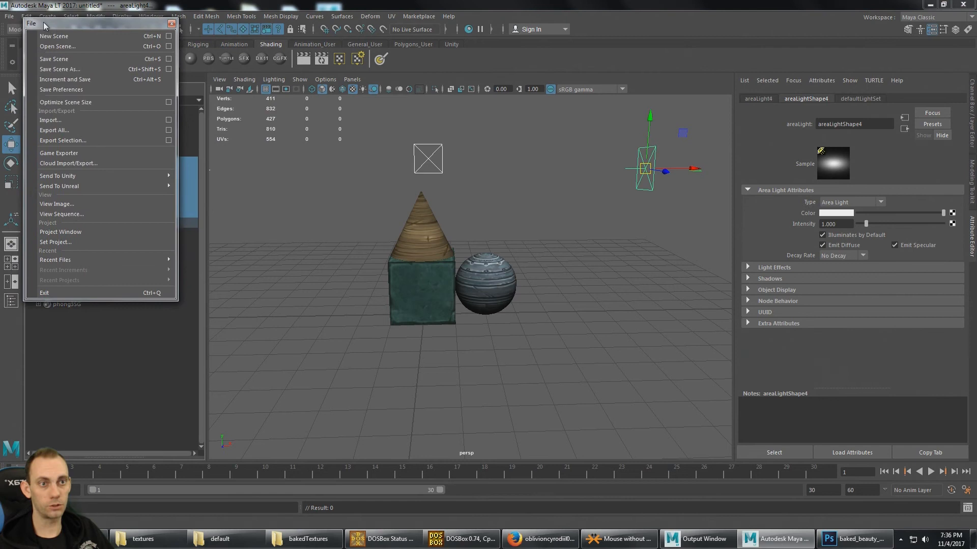
left_click(171, 24)
left_click(52, 17)
left_click(59, 22)
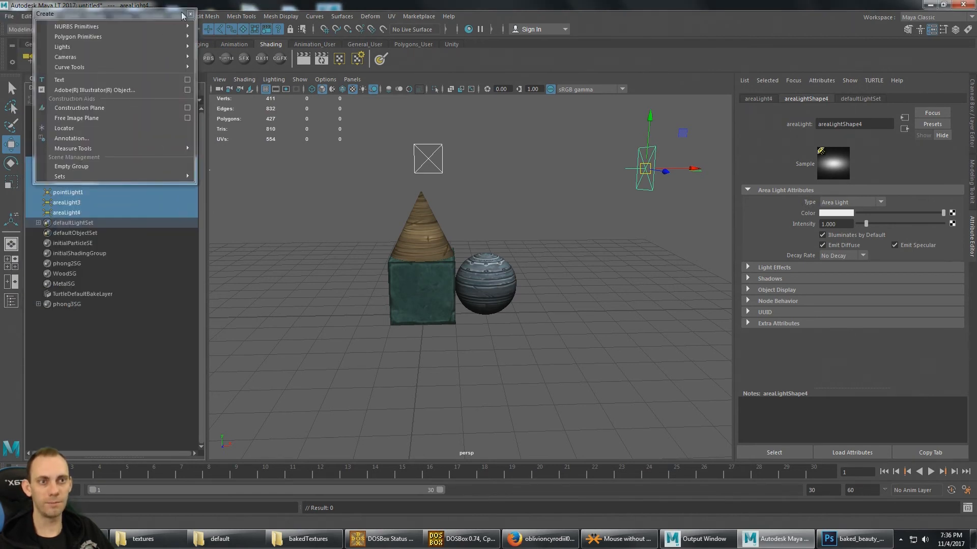
left_click(182, 15)
left_click(10, 16)
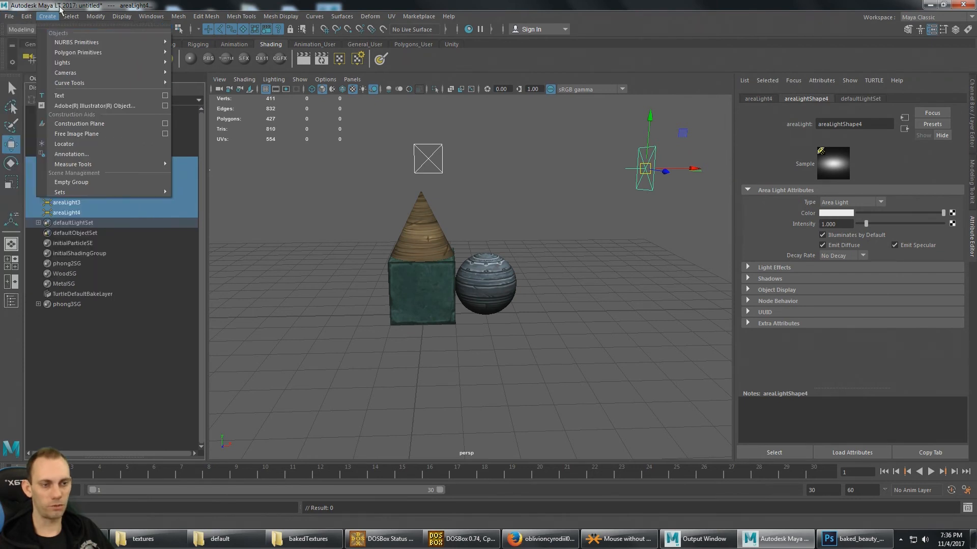
left_click(113, 379)
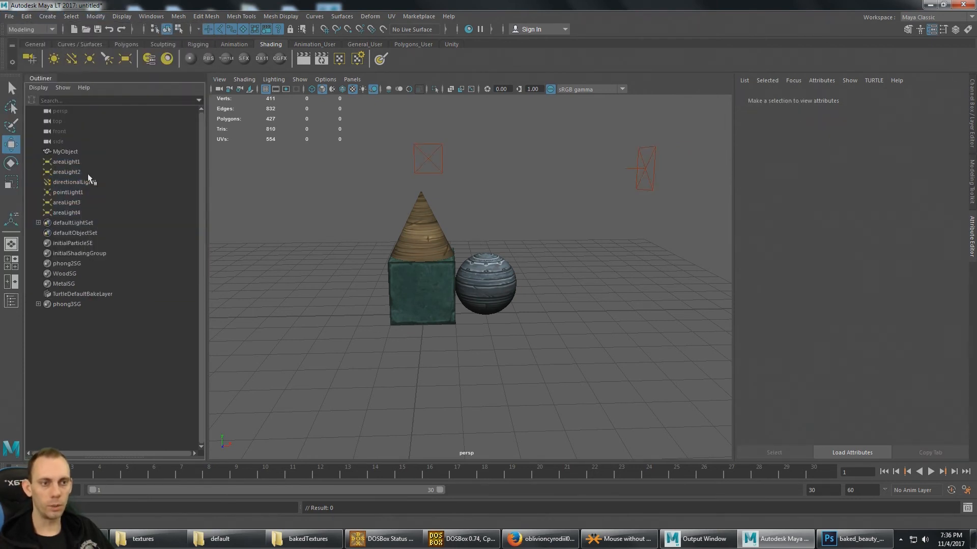
- Delete all the lights in the scene, from areaLight1 through areaLight4
left_click(80, 163)
left_click(77, 209, "shift")
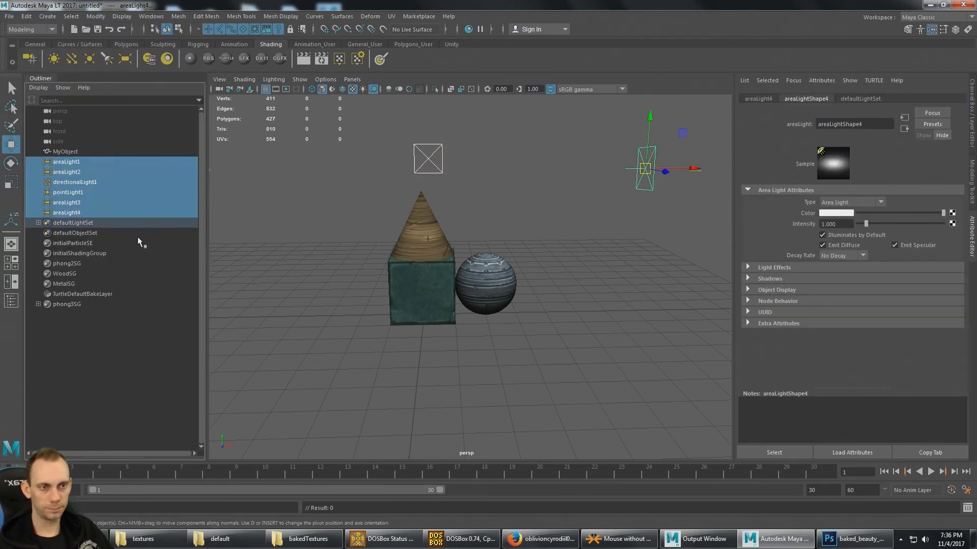
key("Delete")
- Try to delete TurtleDefaultBakeLayer from the scene
left_click(108, 184)
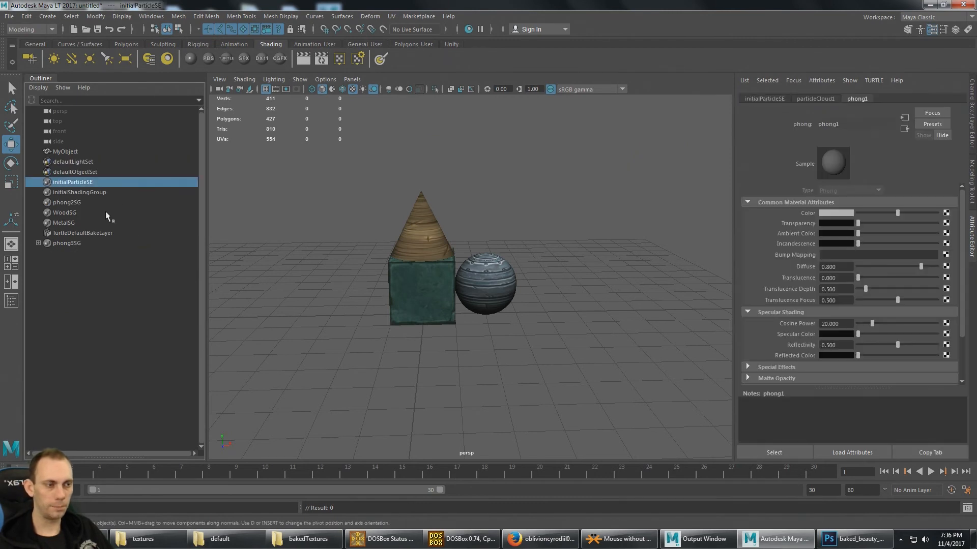
left_click(104, 236)
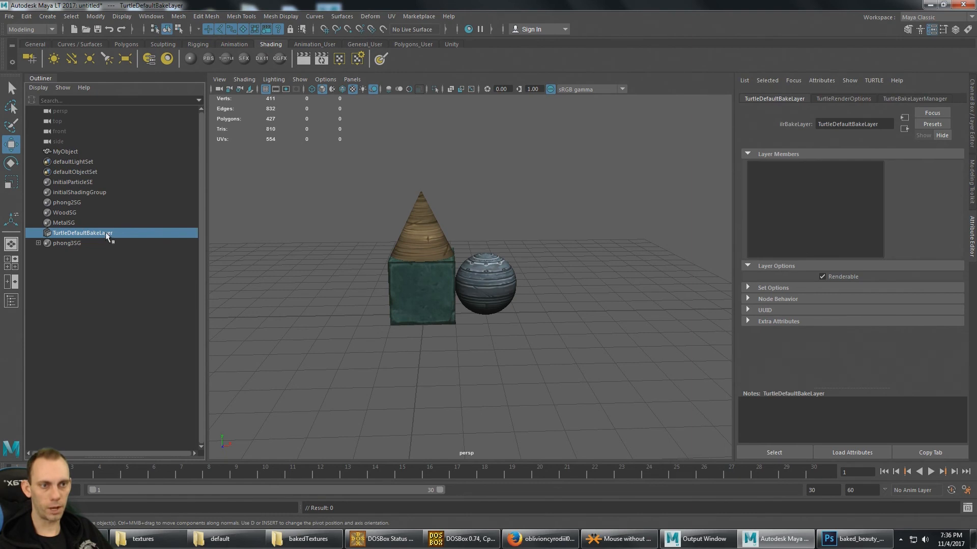
key("Delete")
- Export only MyObject as an FBX file named MyObject into the default project's scenes folder
left_click(87, 149)
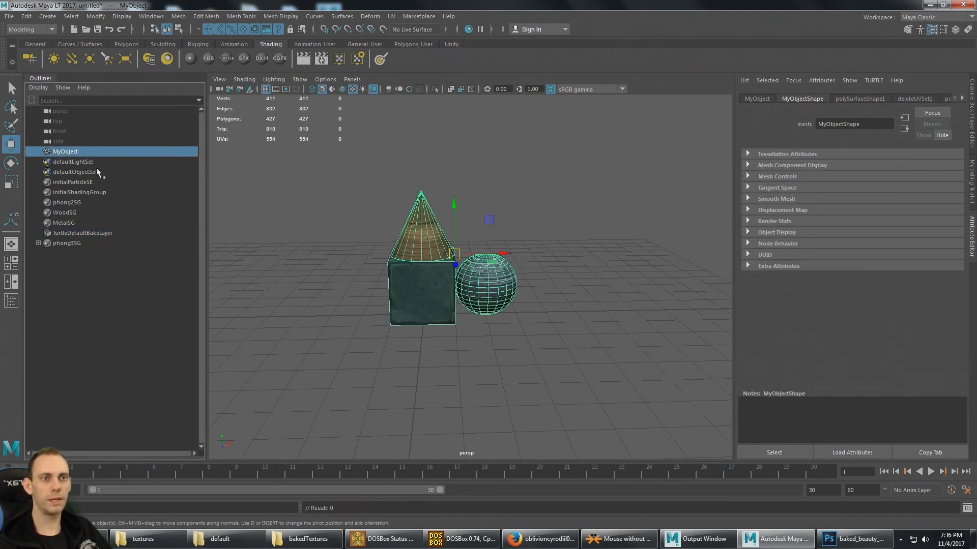
left_click(10, 16)
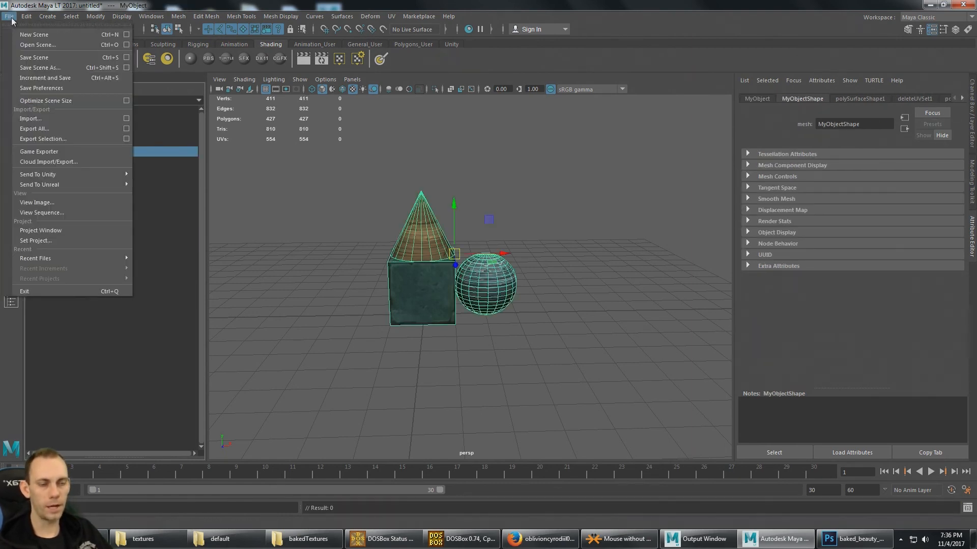
left_click(60, 139)
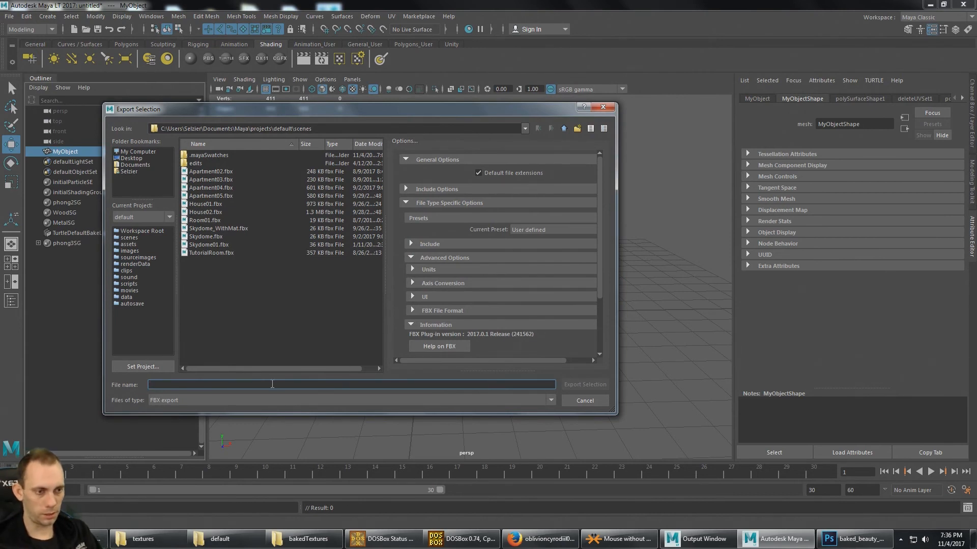
type("MyObject")
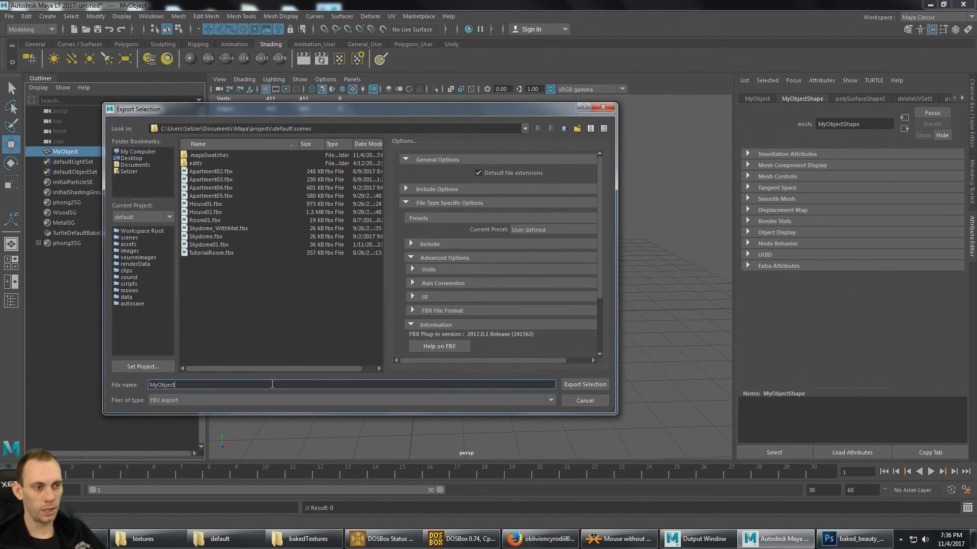
key("Return")
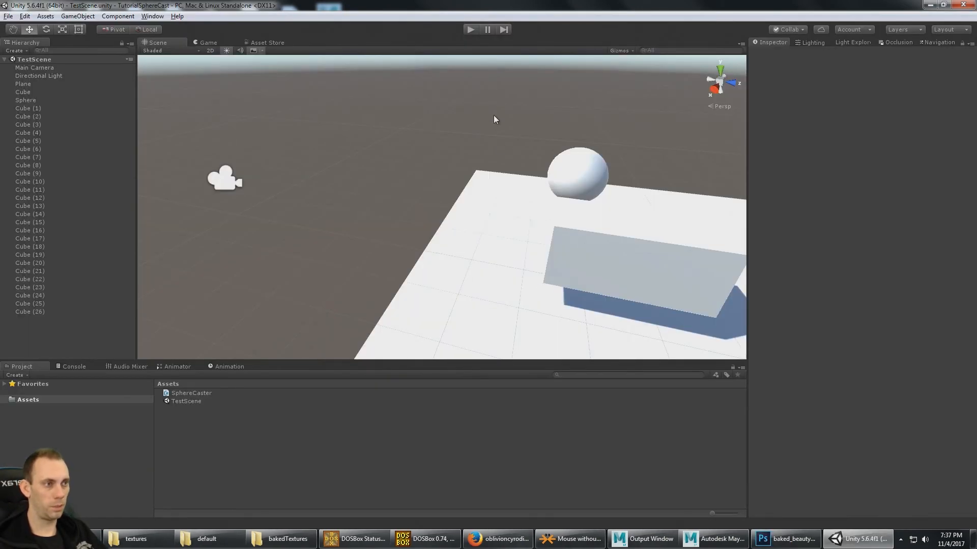
- Switch to Unity, run TestScene while viewing the Main Camera in the Scene view, and stop play mode
left_click_drag(510, 174, 498, 161, "alt")
left_click(469, 30)
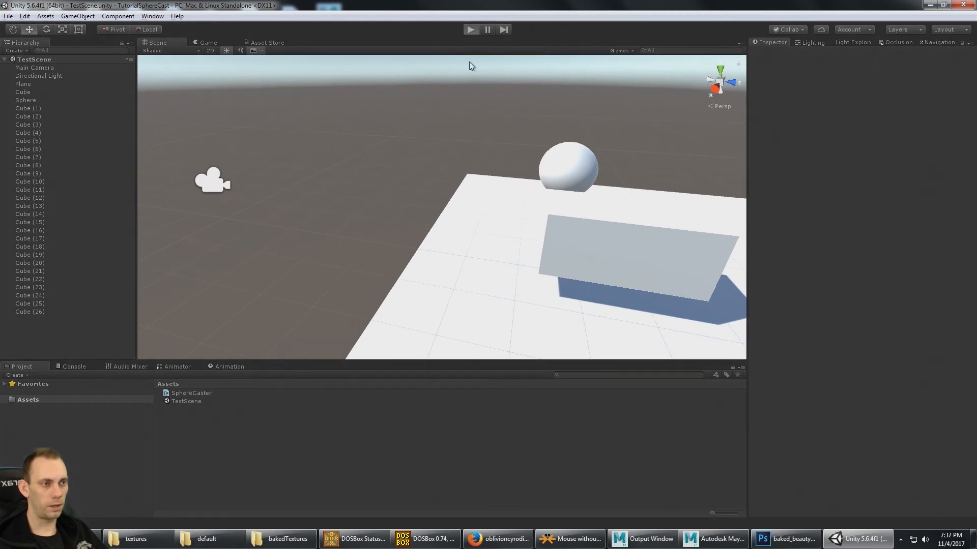
left_click(156, 42)
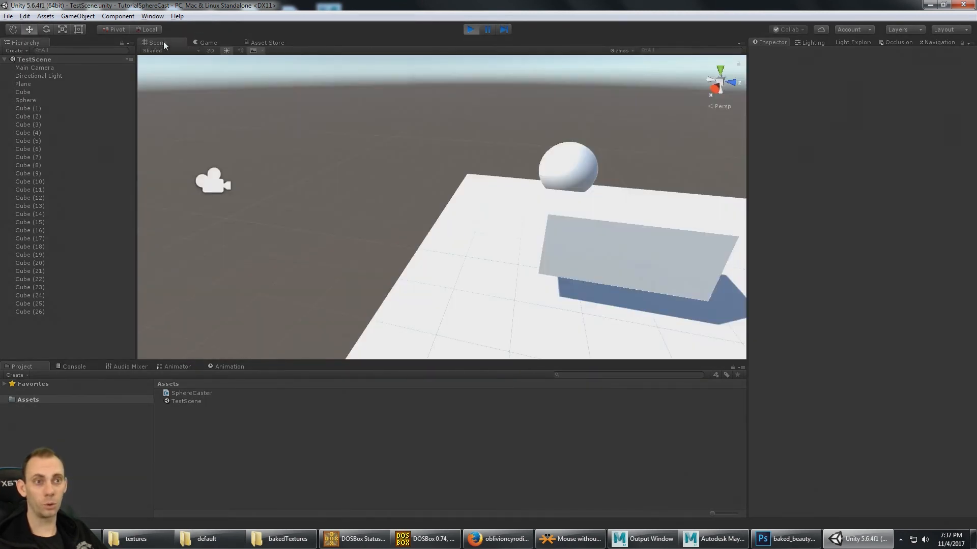
left_click(48, 61)
left_click(46, 67)
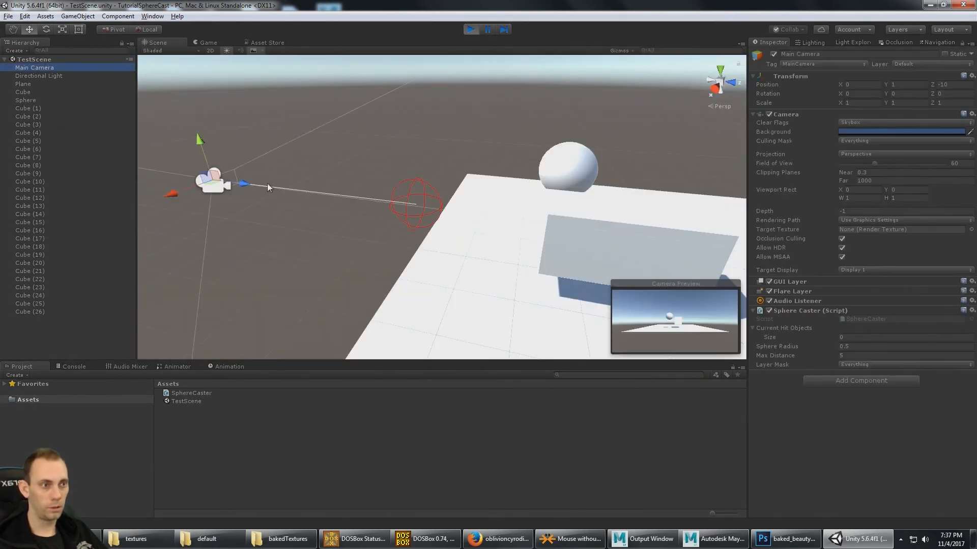
left_click_drag(267, 184, 314, 193, "alt")
left_click(470, 29)
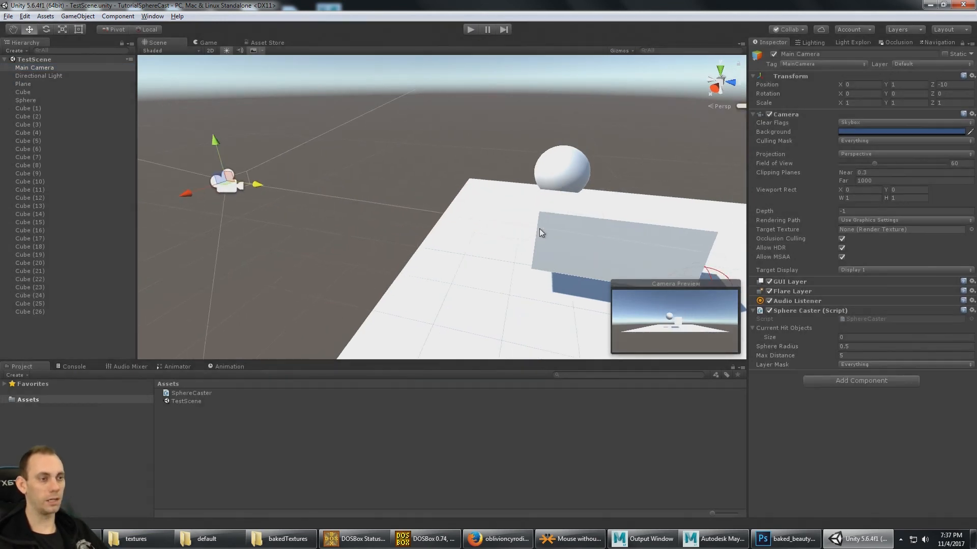
- Import MyObject.fbx from the Maya project's scenes folder into the Unity project's Assets folder
middle_click_drag(544, 230, 462, 209)
left_click_drag(462, 209, 517, 205, "alt")
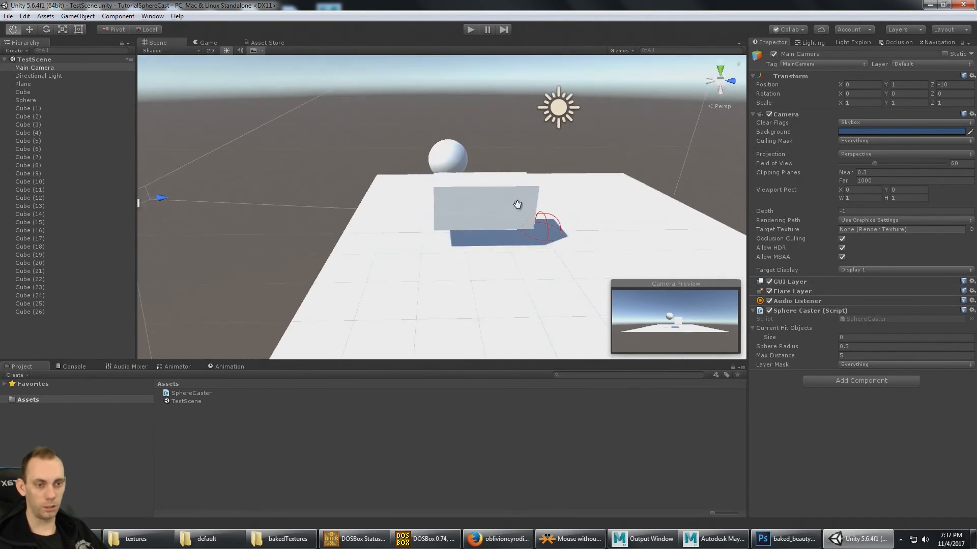
middle_click_drag(517, 205, 410, 187)
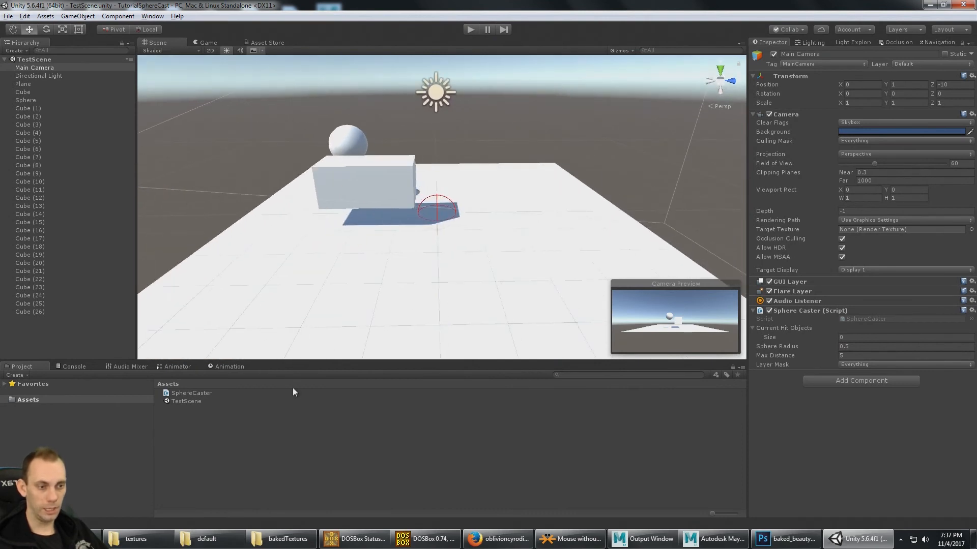
left_click(283, 542)
left_click(206, 539)
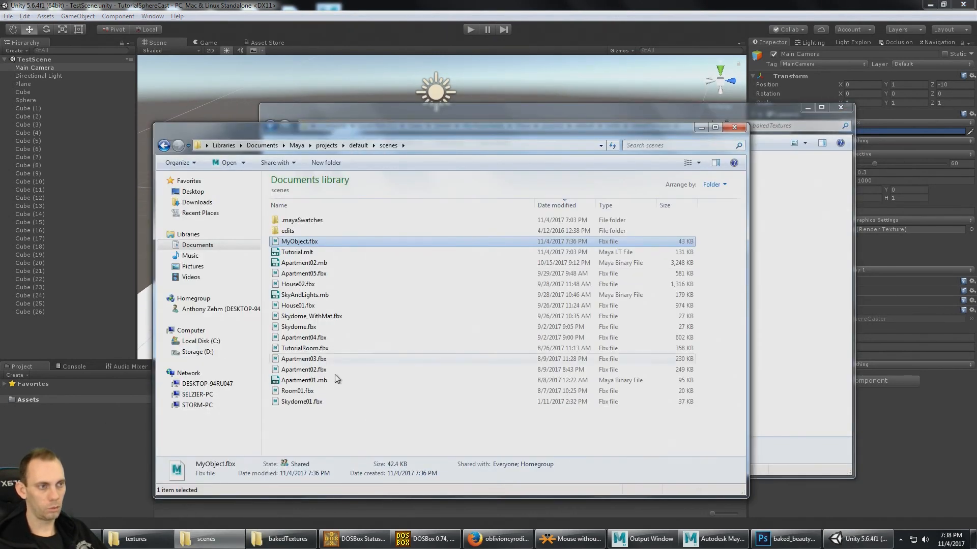
left_click(388, 146)
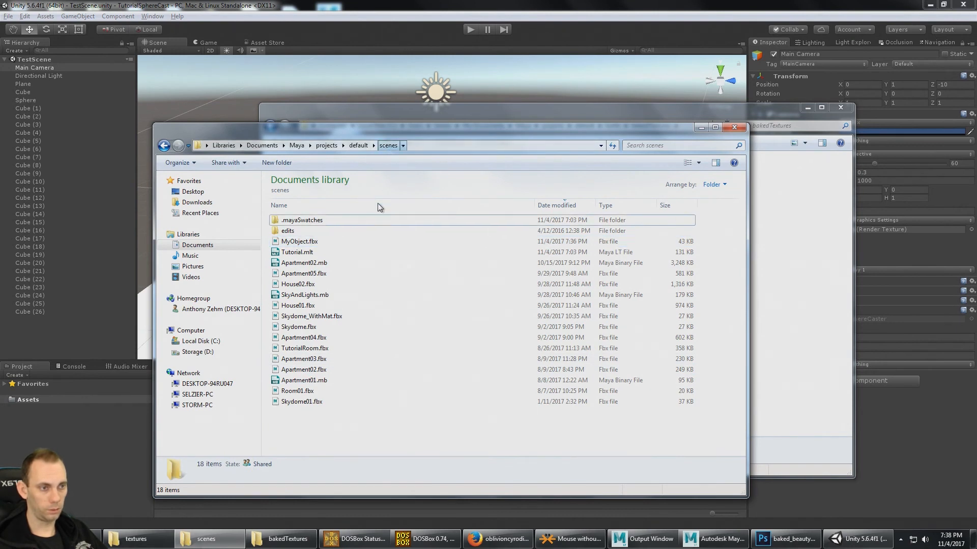
left_click(305, 243)
left_click_drag(305, 245, 38, 398)
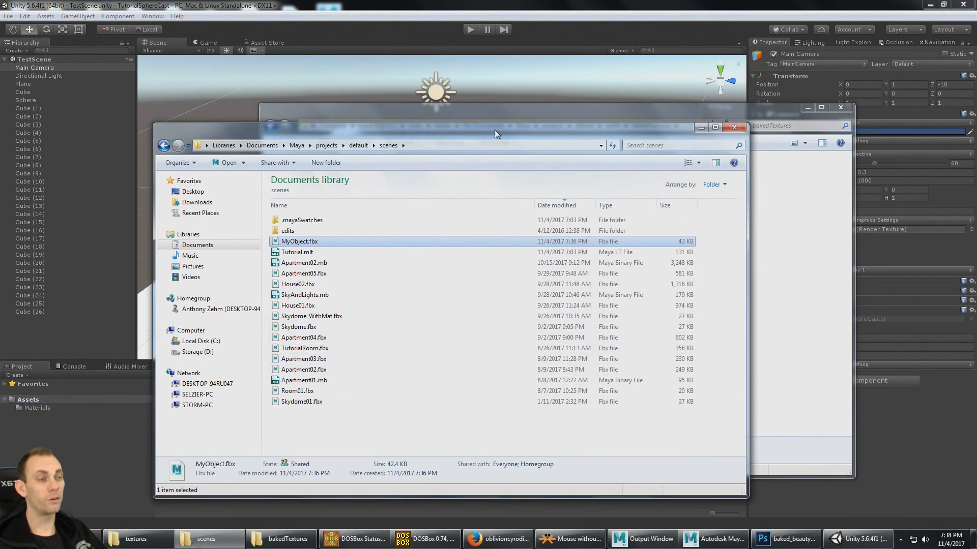
- Import baked_beauty_MyObjectShape.tga from the bakedTextures folder into the Unity project's Assets folder
left_click_drag(494, 128, 665, 143)
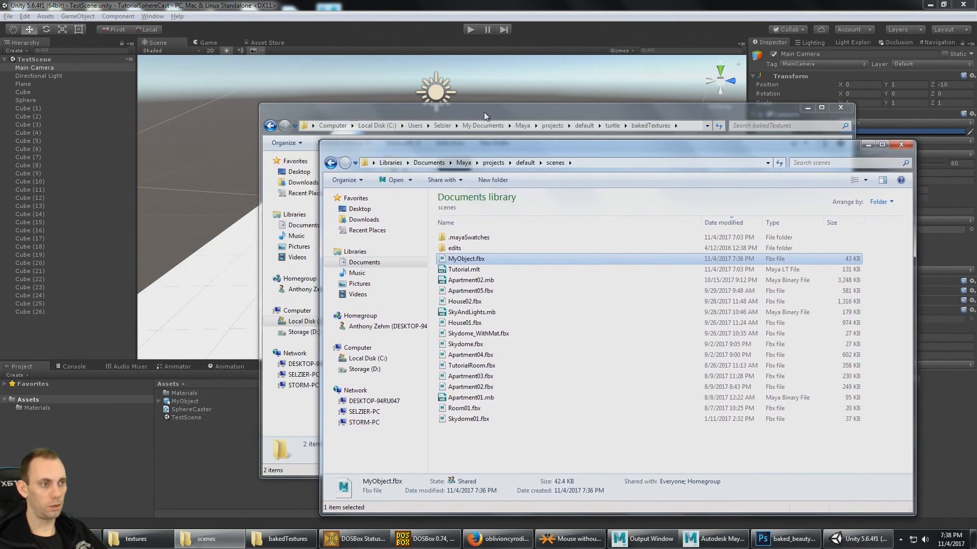
left_click_drag(485, 116, 550, 107)
left_click(528, 183)
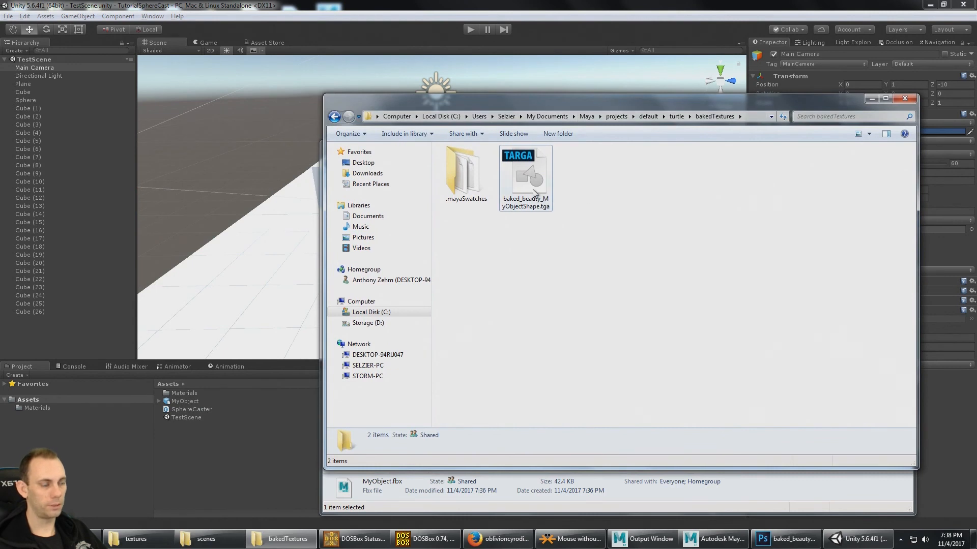
left_click_drag(530, 179, 225, 469)
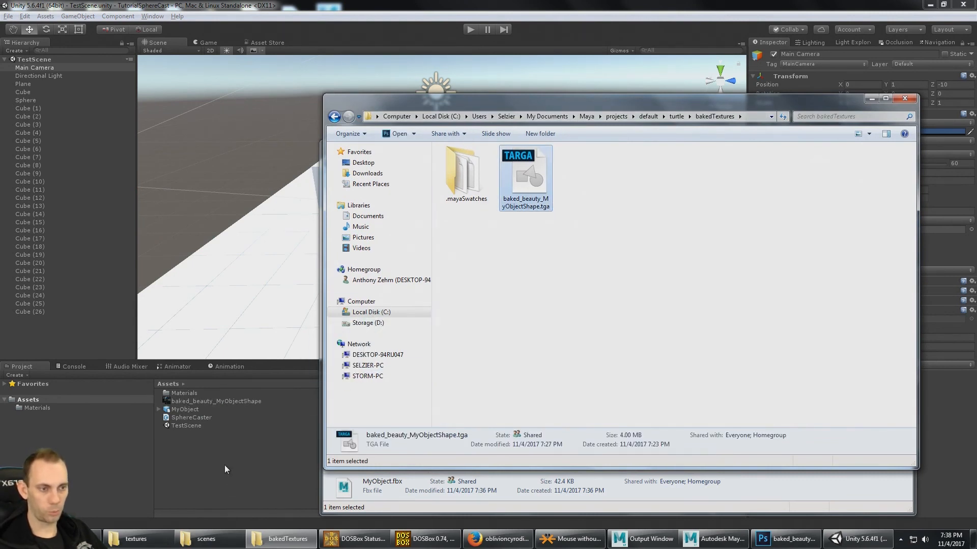
- Turn off Import Animation for the MyObject asset and set its rig's Animation Type to None
left_click(216, 480)
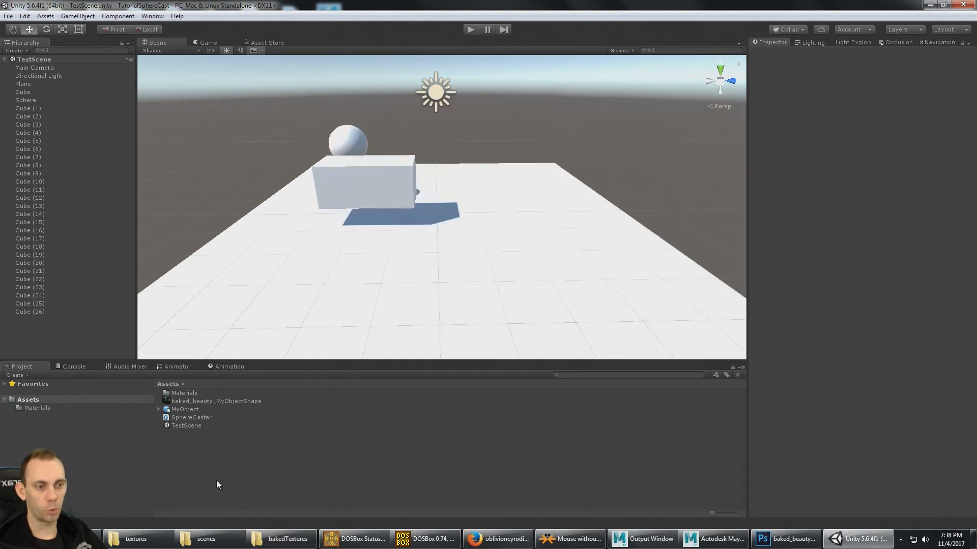
left_click(194, 409)
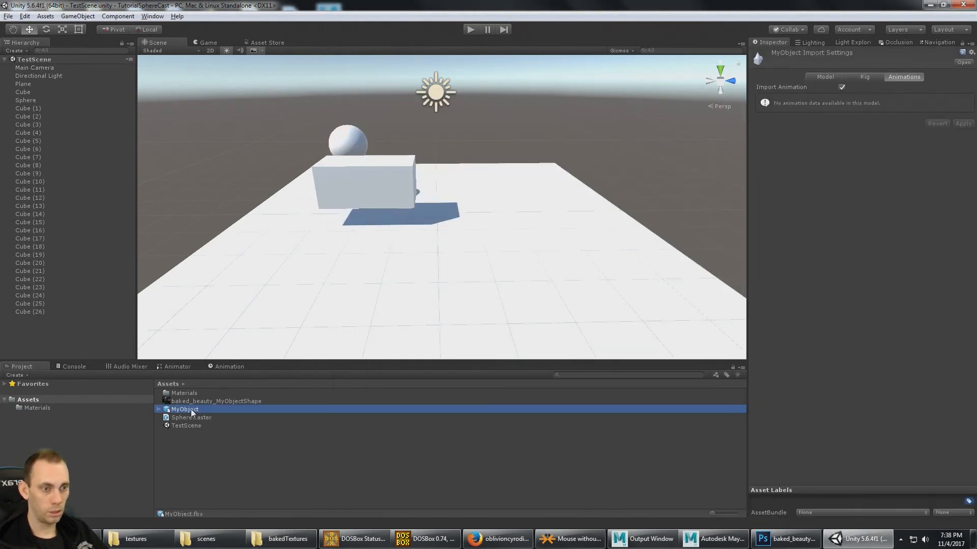
left_click(841, 88)
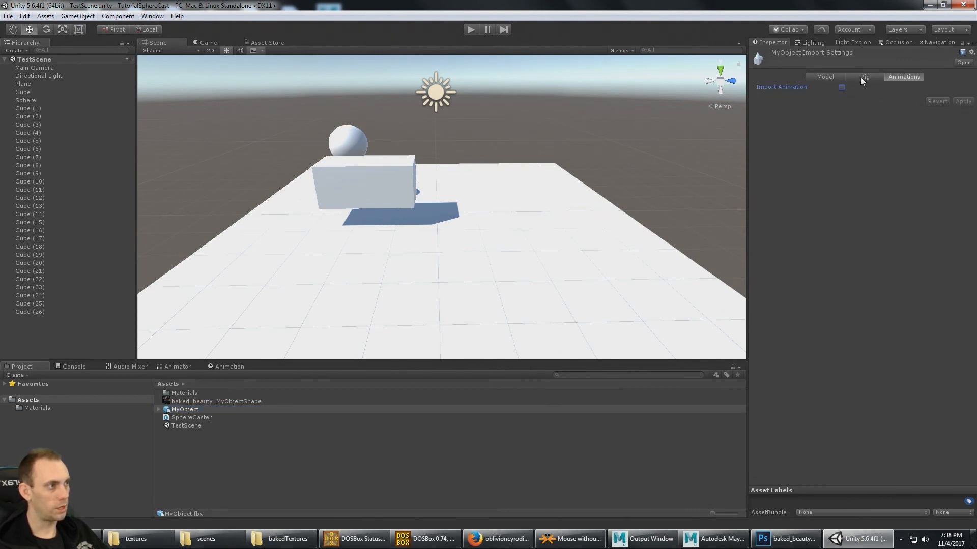
left_click(864, 80)
left_click(936, 88)
left_click(830, 97)
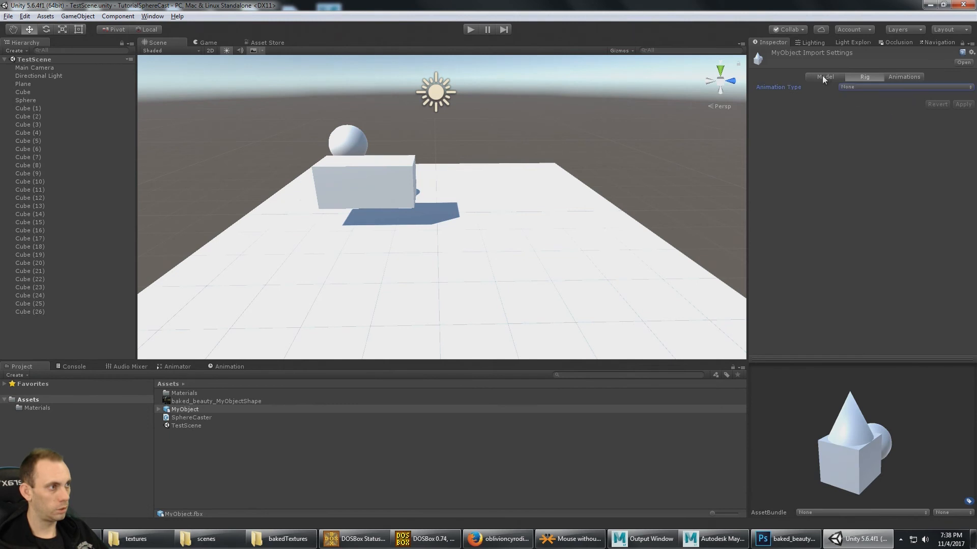
- Check the MyObject asset's model import settings and place the model on the plane in TestScene
left_click(823, 77)
left_click(850, 100)
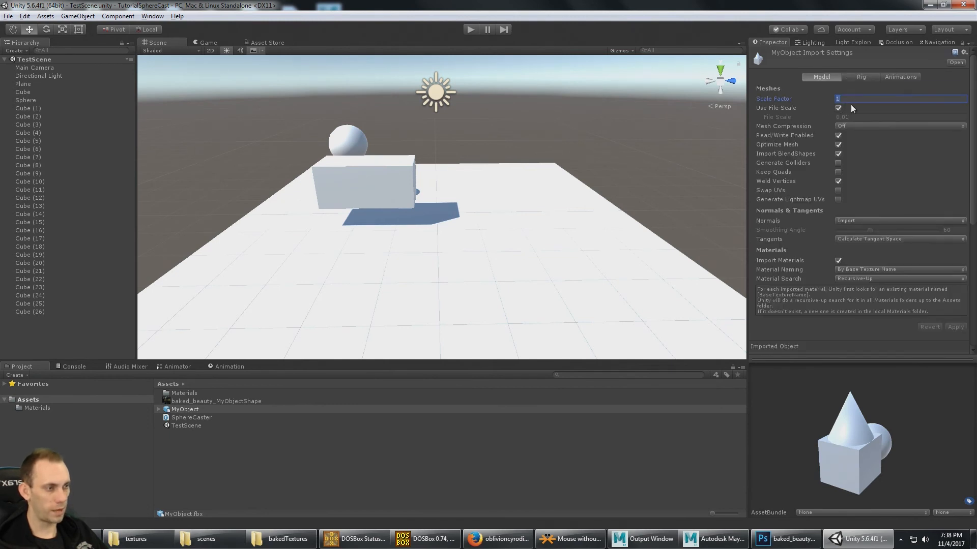
left_click_drag(187, 410, 440, 278)
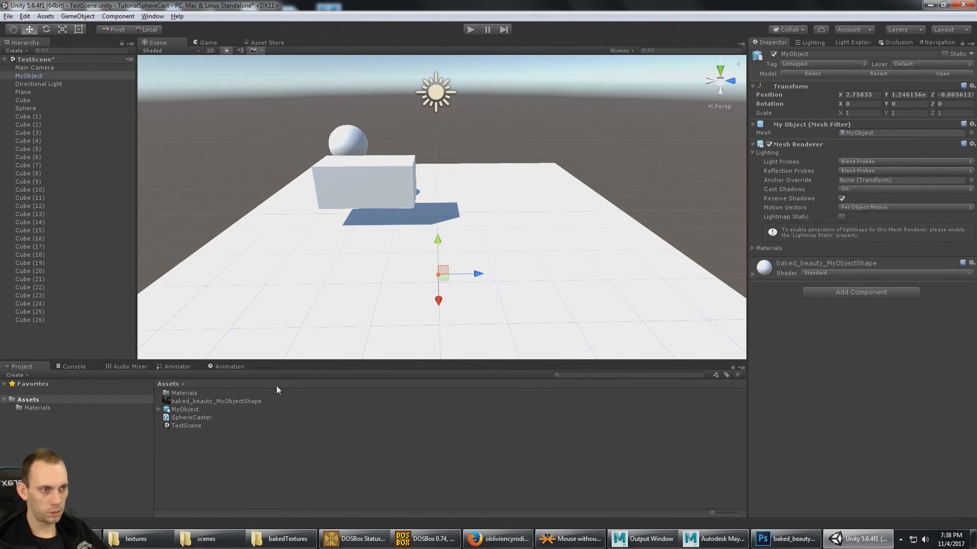
- Turn off Use File Scale in MyObject's model import settings and apply the change
left_click(189, 418)
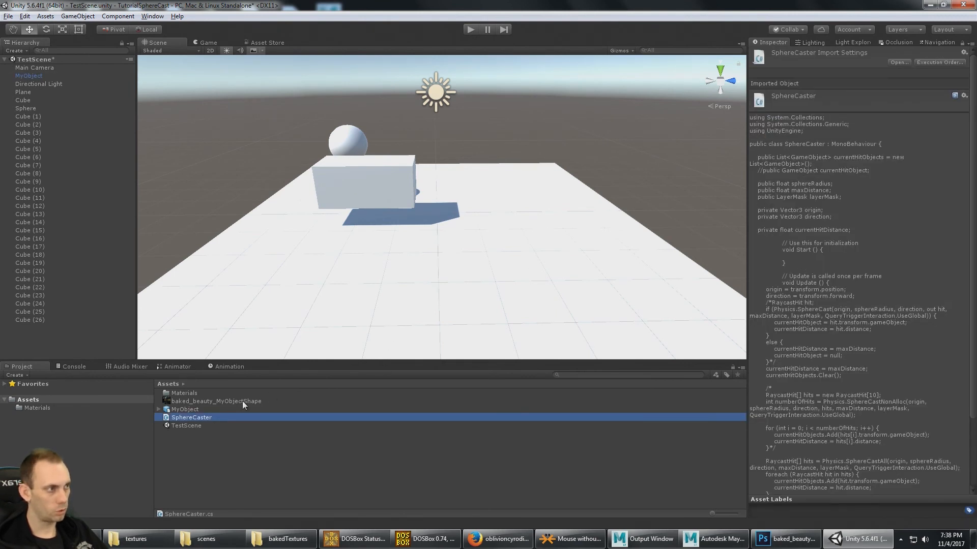
left_click(203, 410)
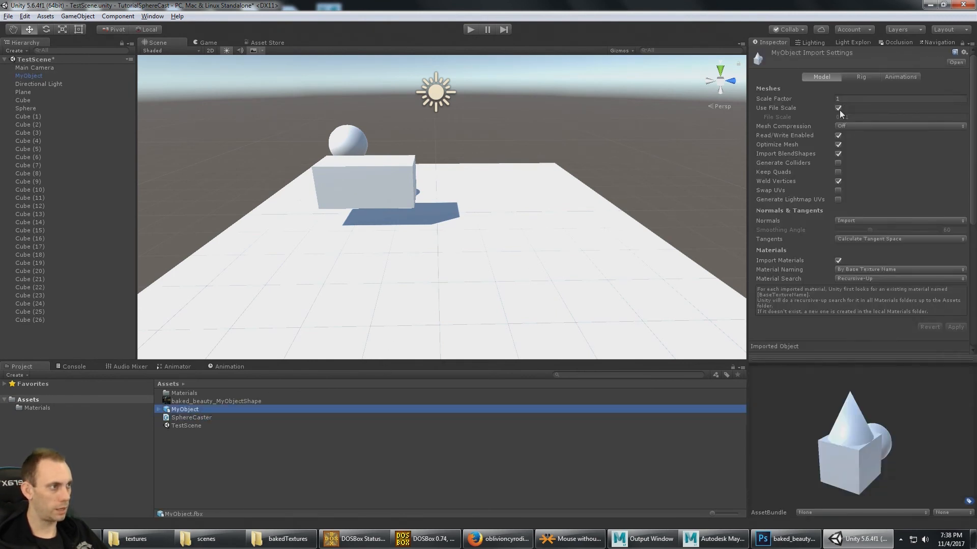
left_click(839, 108)
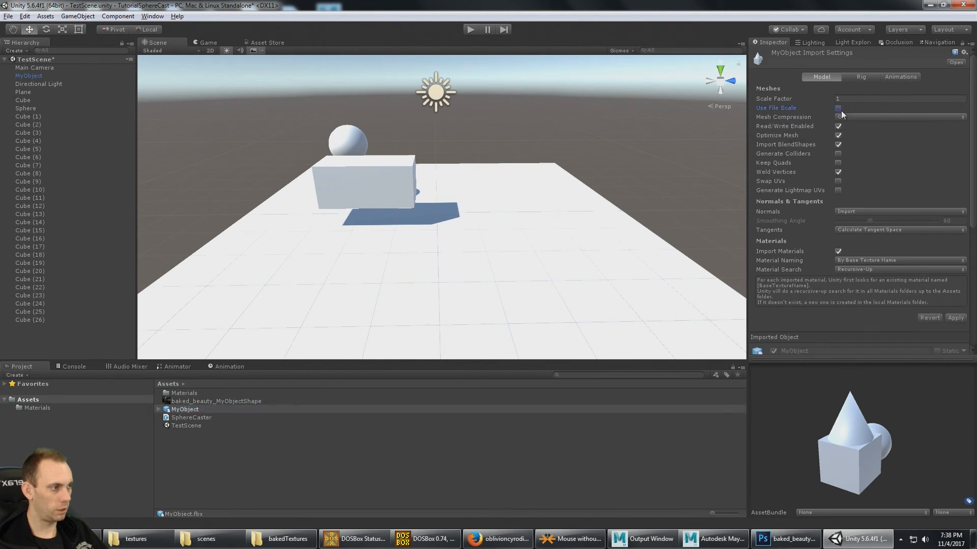
left_click(955, 319)
- Raise MyObject in the scene to a Y position of about 2.01 so it stands on the plane
mouse_move(598, 198)
left_mouse_down("alt")
mouse_move(503, 207)
mouse_move(597, 198)
mouse_move(651, 213)
mouse_move(591, 212)
left_mouse_up("alt")
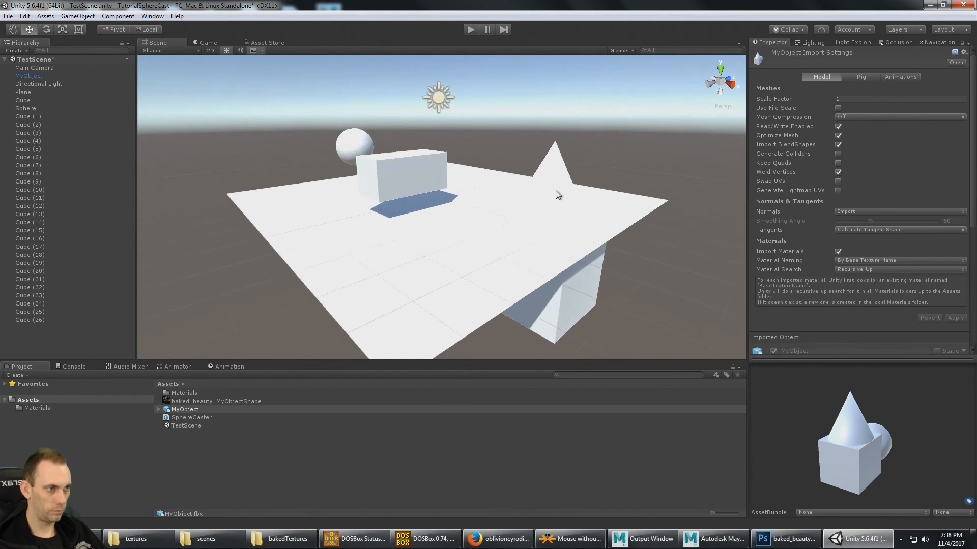
left_click(567, 199)
left_click_drag(510, 186, 548, 173)
- Delete Cube, Sphere and all numbered cubes from TestScene, keeping MyObject, the camera, the light and the plane
left_click(419, 191)
left_click_drag(379, 173, 415, 206, "alt")
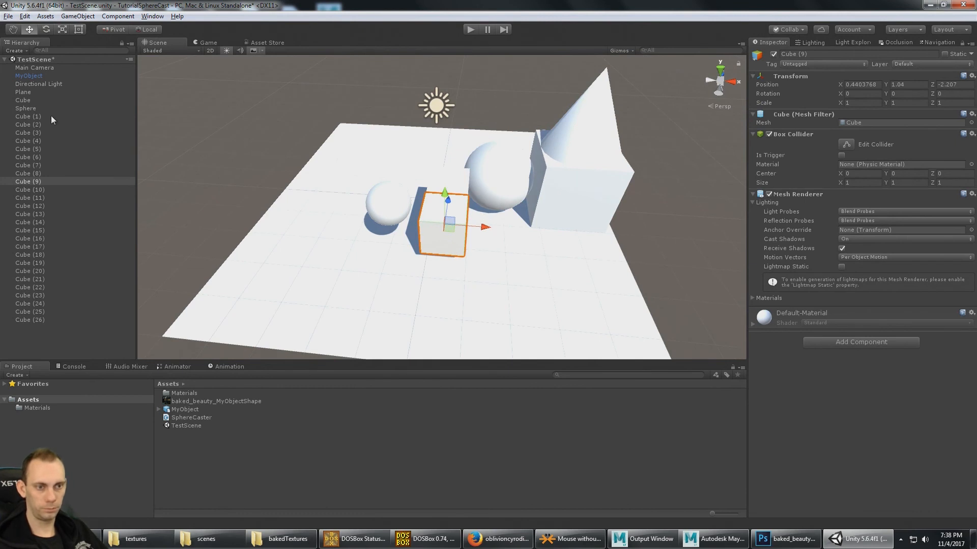
left_click(37, 102)
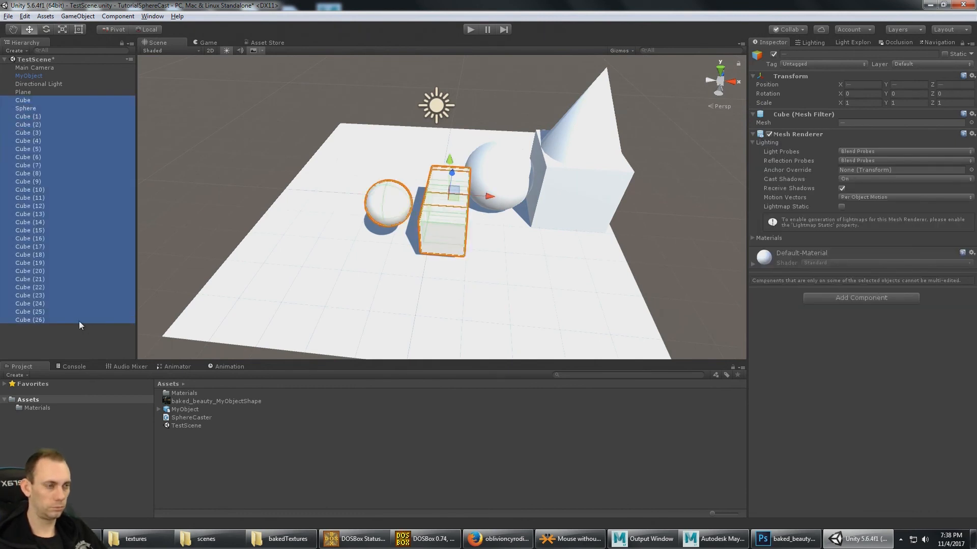
key("Delete")
- Shift MyObject along the X axis to about 0.27, toward the middle of the plane
left_click_drag(383, 257, 479, 192, "alt")
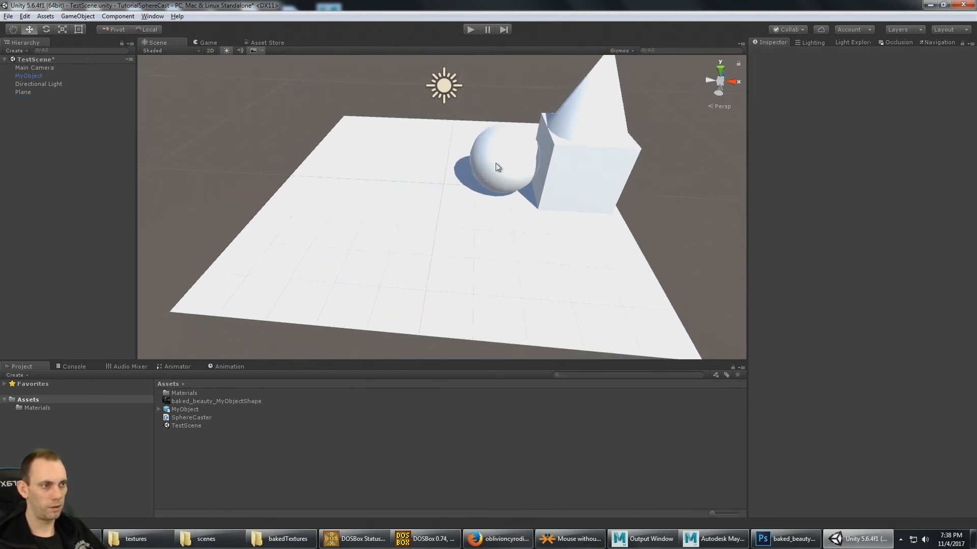
left_click(561, 131)
left_click_drag(560, 130, 529, 152, "alt")
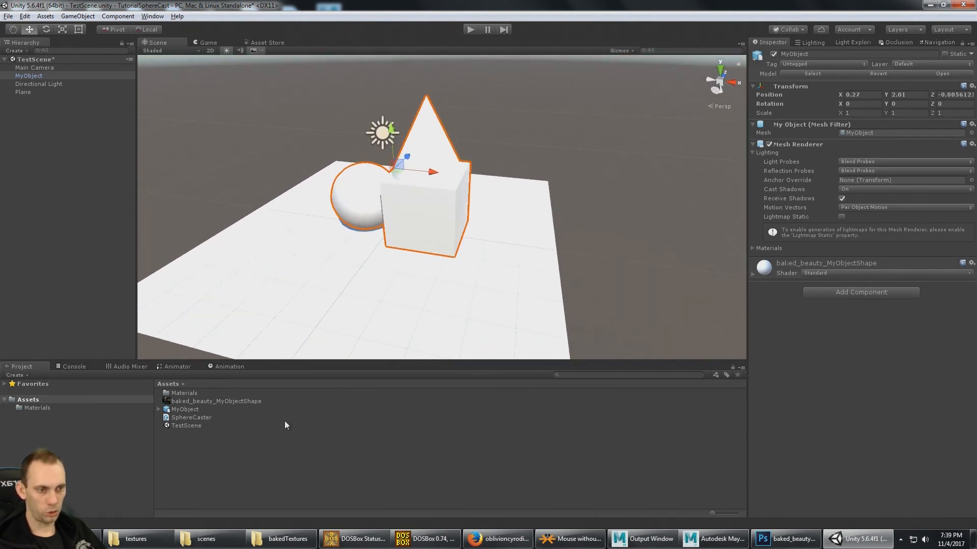
- Apply the baked_beauty_MyObjectShape texture directly to MyObject in the scene and view the model from a lower angle
left_click(206, 402)
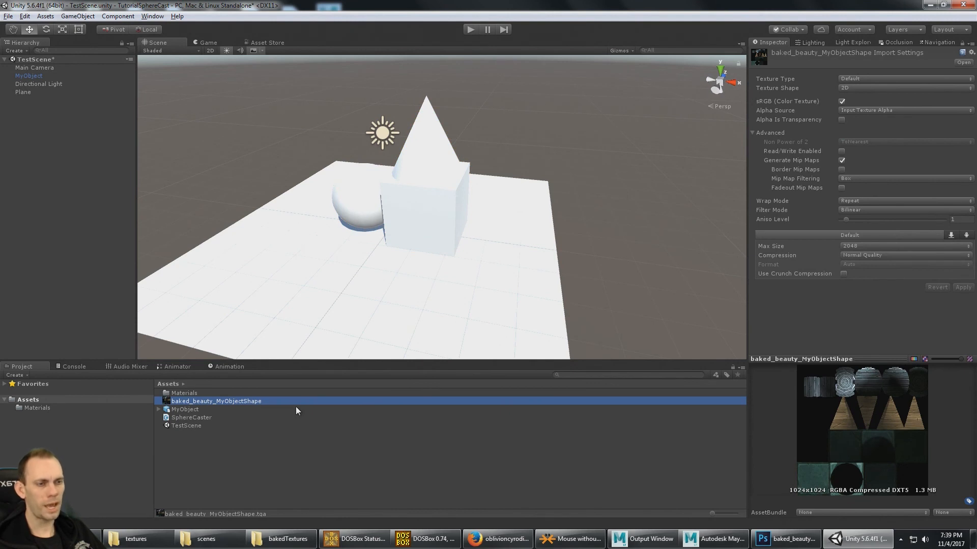
left_click_drag(205, 402, 432, 232)
middle_click_drag(427, 327, 499, 233)
left_click_drag(500, 233, 491, 207, "alt")
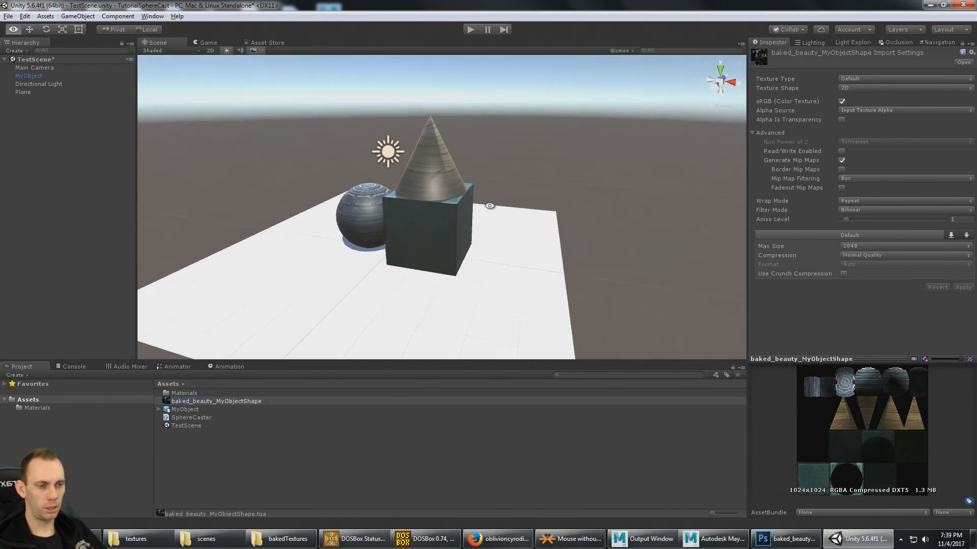
middle_click_drag(490, 207, 512, 185)
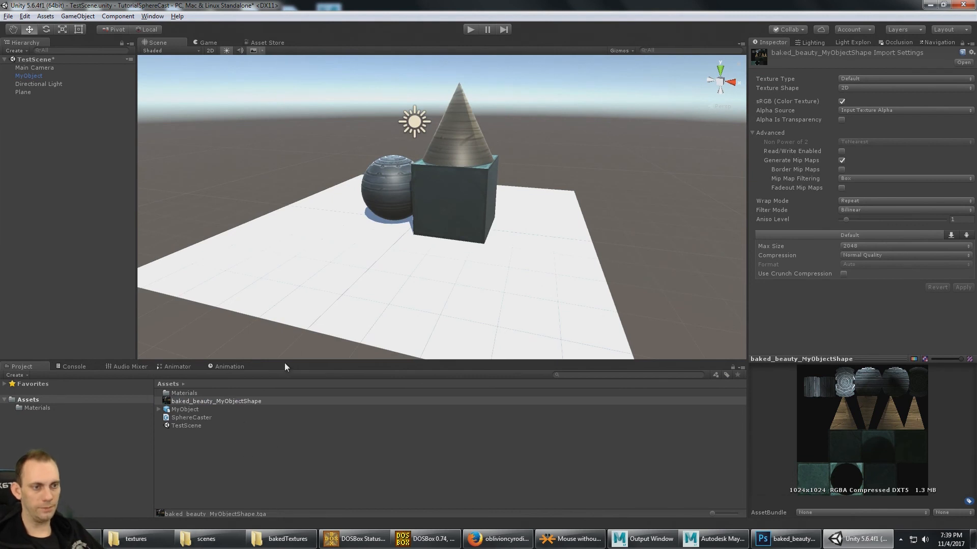
- Compare the two baked_beauty_MyObjectShape materials in the Materials folder and return to the Assets folder
left_click(212, 464)
left_click(194, 394)
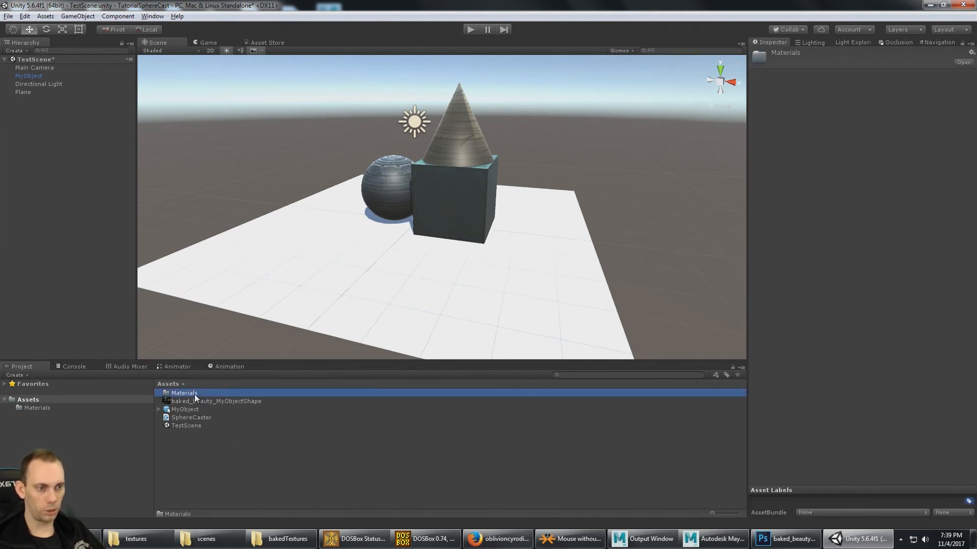
double_click(194, 393)
left_click(212, 394)
left_click(227, 402)
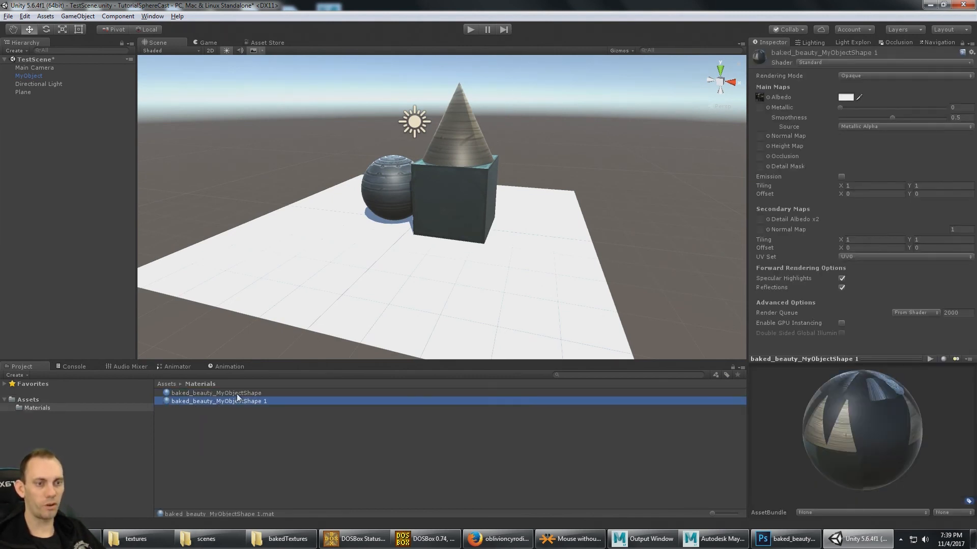
left_click(236, 395)
left_click(240, 401)
left_click(52, 400)
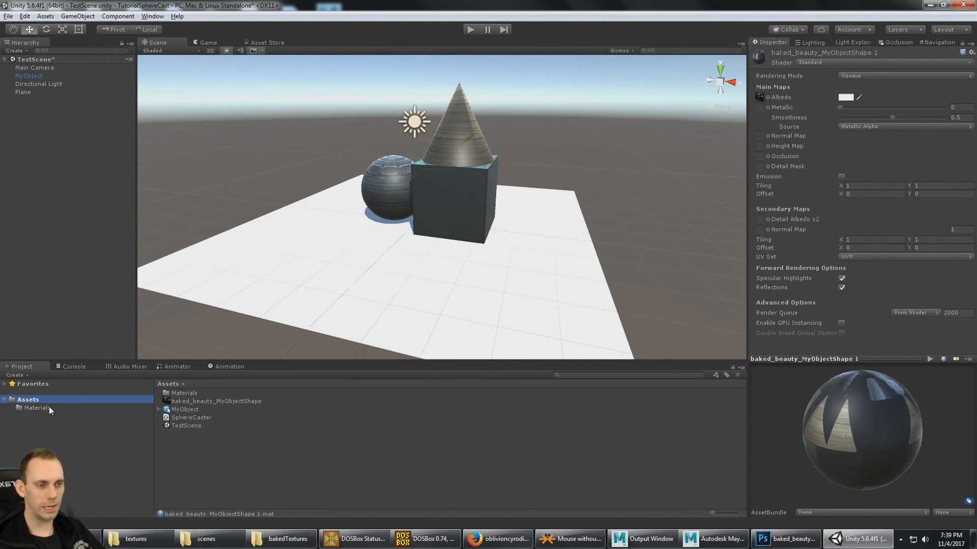
- Turn off Import Materials for the MyObject asset and delete the Materials folder from Assets
left_click(193, 410)
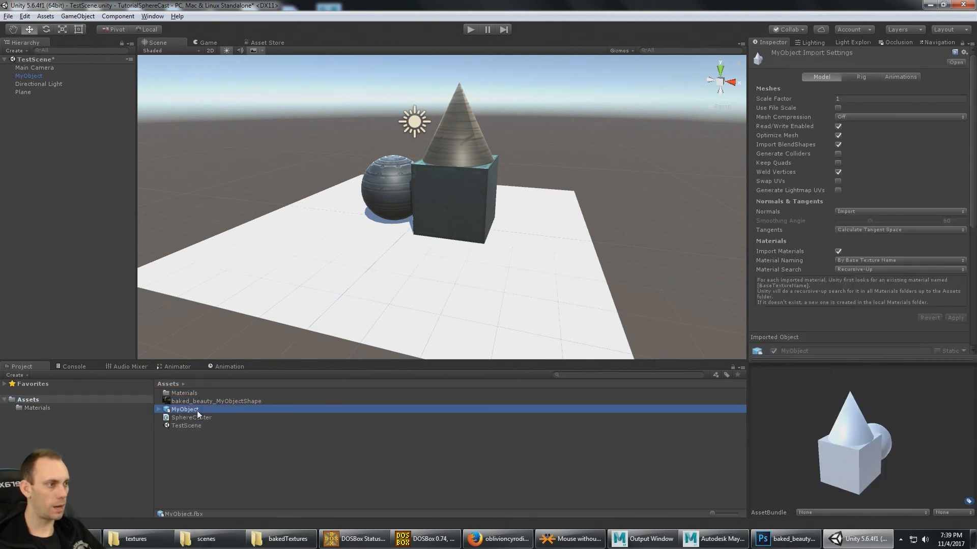
left_click(838, 252)
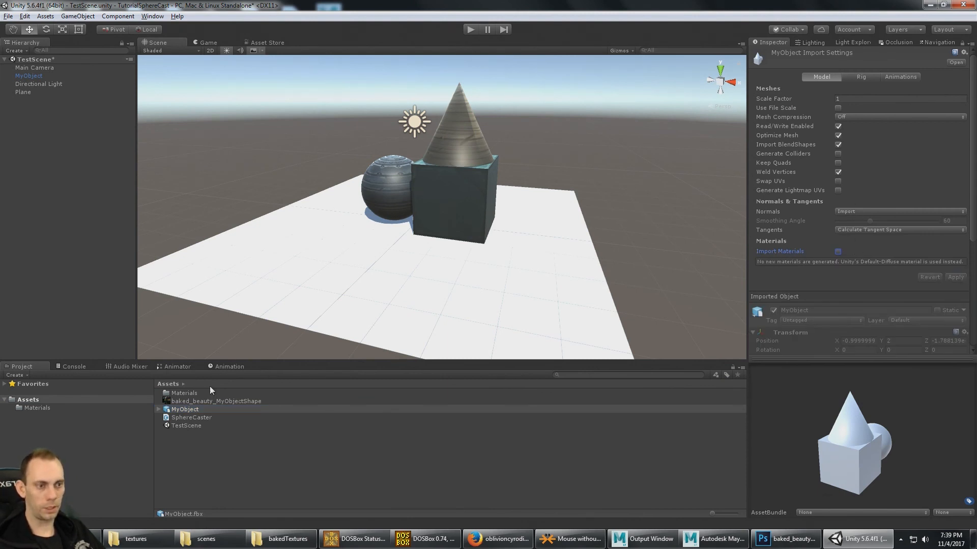
left_click(193, 394)
key("Delete")
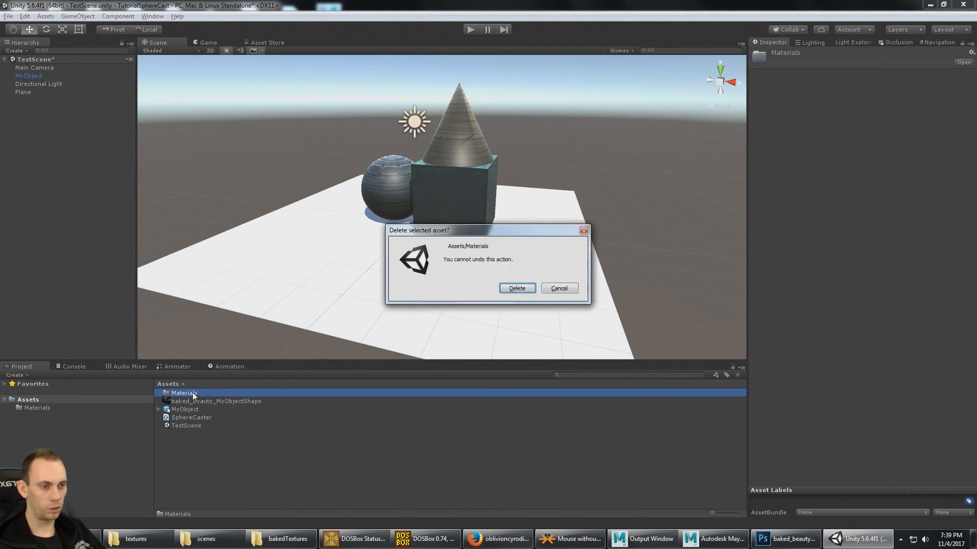
left_click(518, 285)
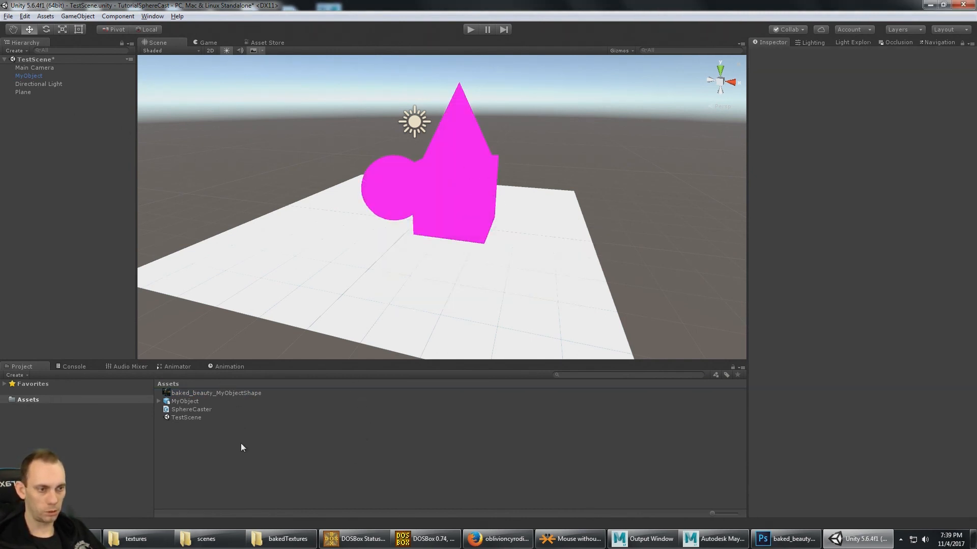
- Create a new material named MyObjectMater in the Assets folder
right_click(207, 453)
mouse_move(270, 266)
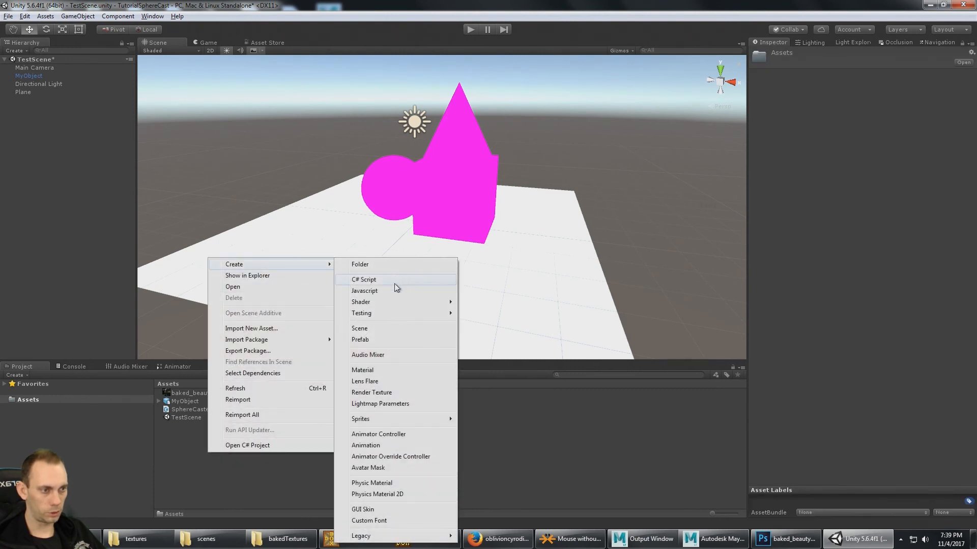
left_click(379, 370)
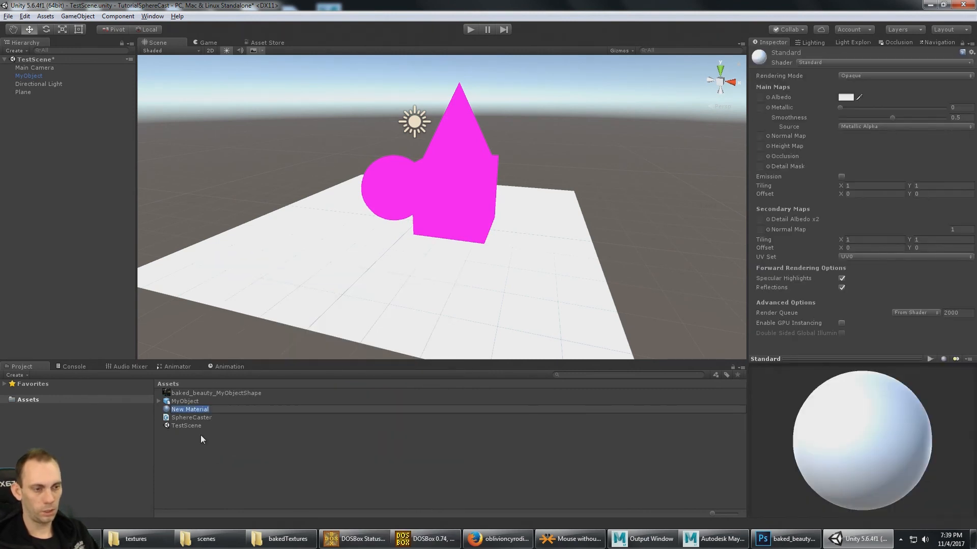
type("MyObj")
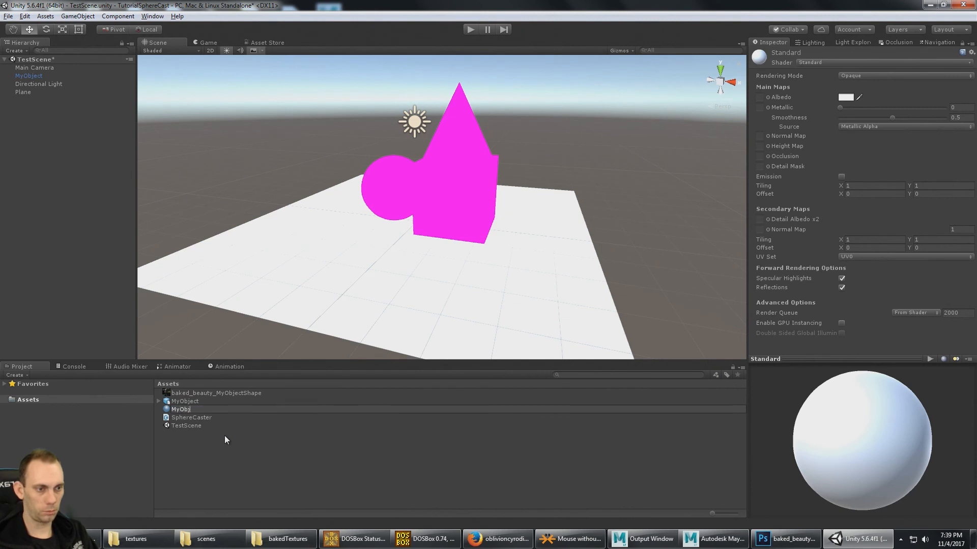
type("ectMater")
key("Return")
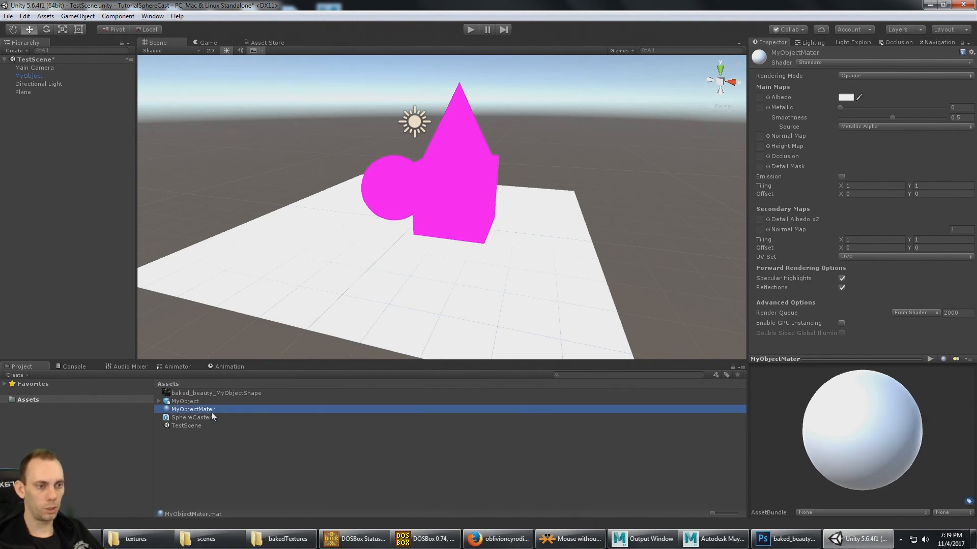
- Assign MyObjectMater to MyObject in the scene and expand the MyObject asset to show its contents
left_click_drag(210, 412, 443, 208)
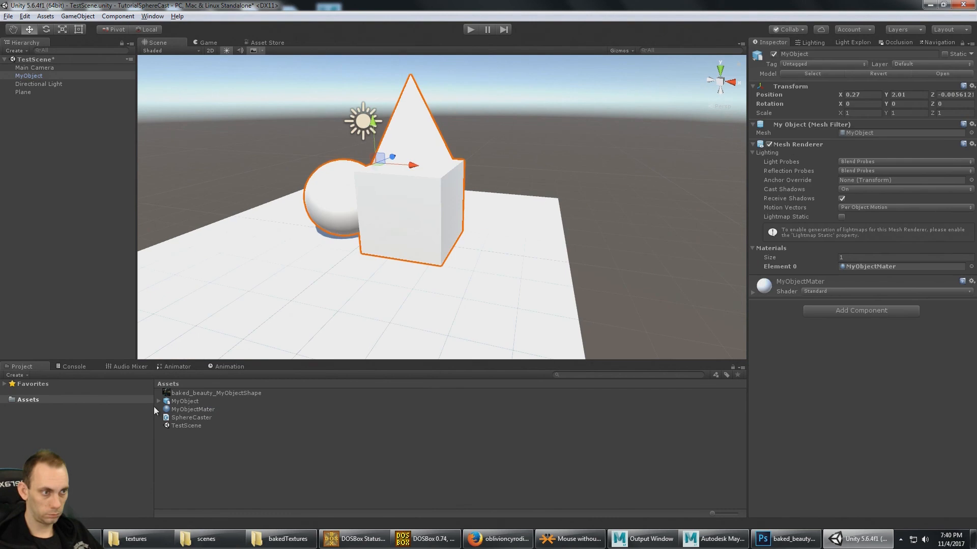
left_click(158, 401)
left_click(315, 453)
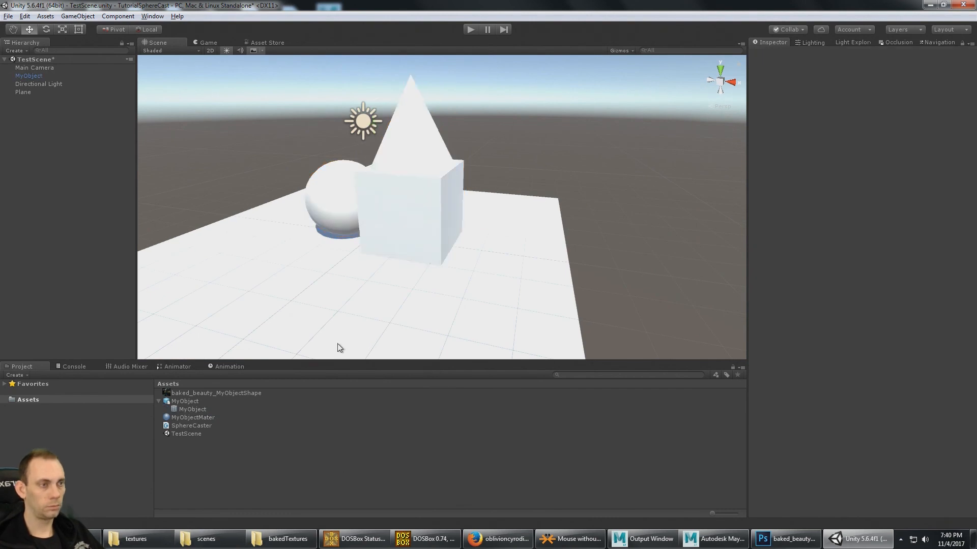
- Frame MyObject in the scene, expand its MyObjectMater settings and look through the available shaders
left_click(396, 216)
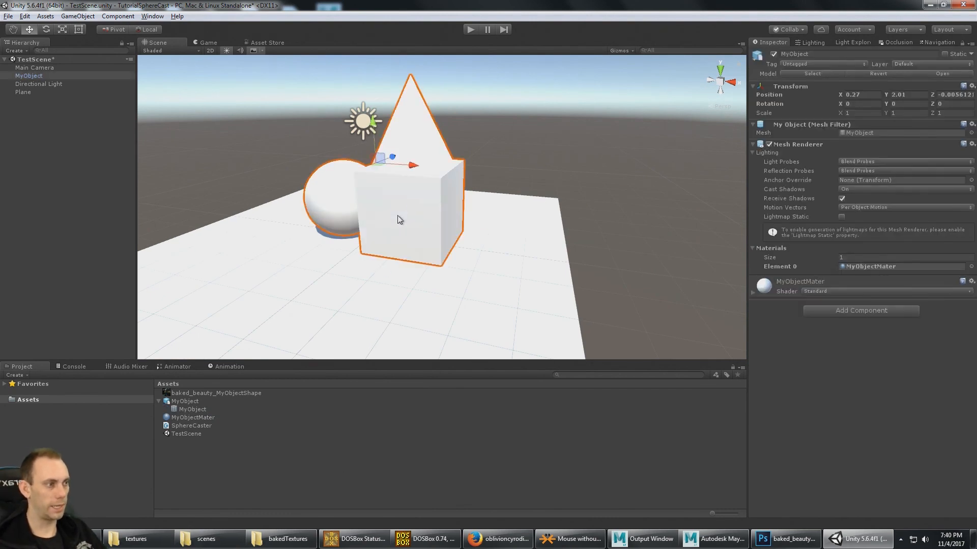
key("f")
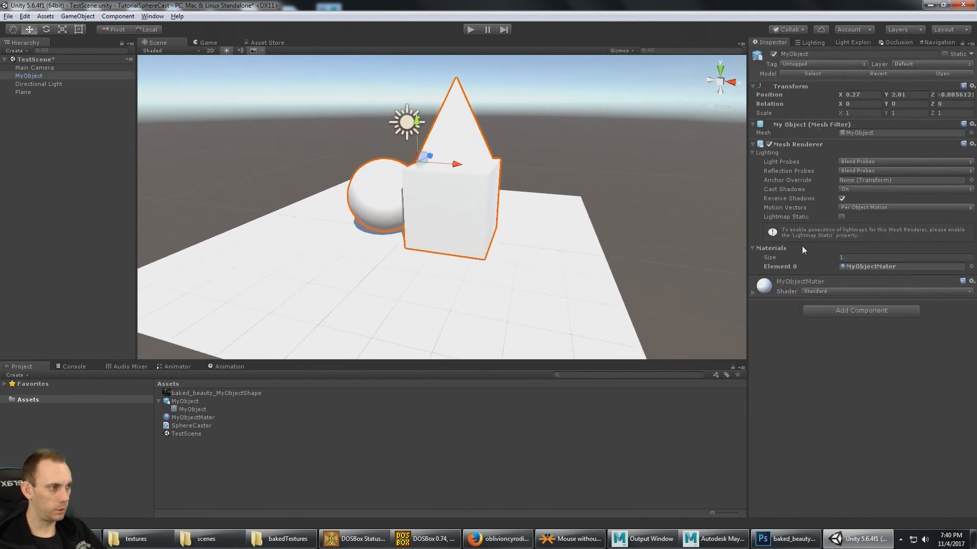
left_click(753, 293)
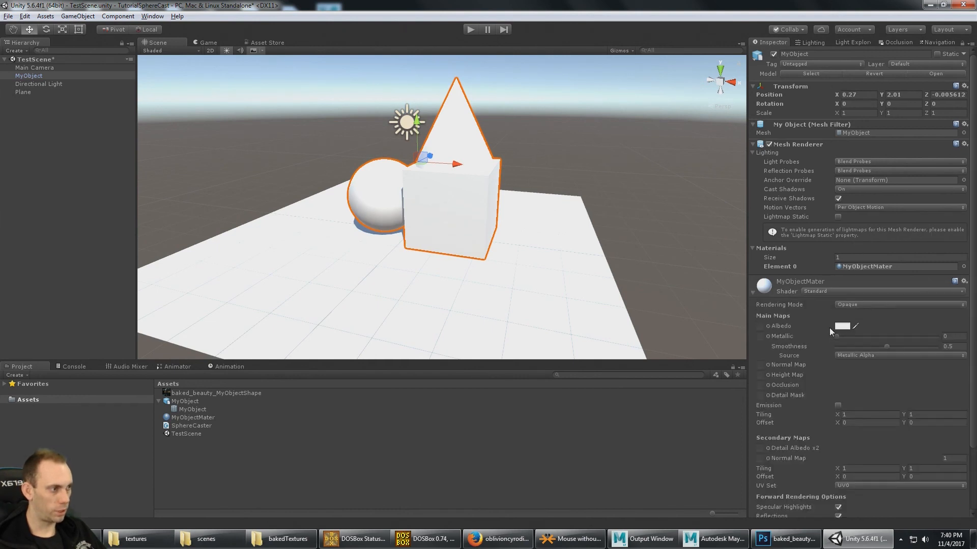
left_click(856, 292)
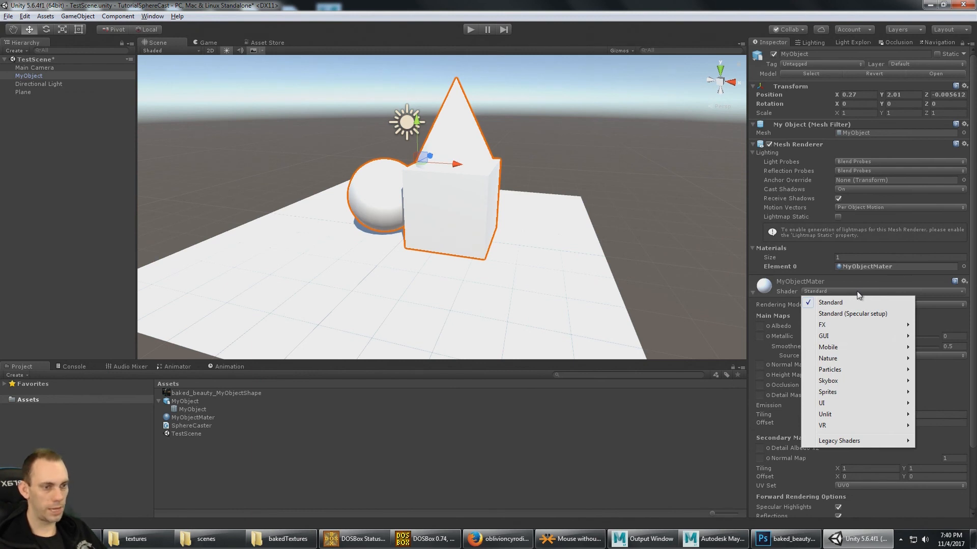
left_click(196, 440)
left_click(445, 222)
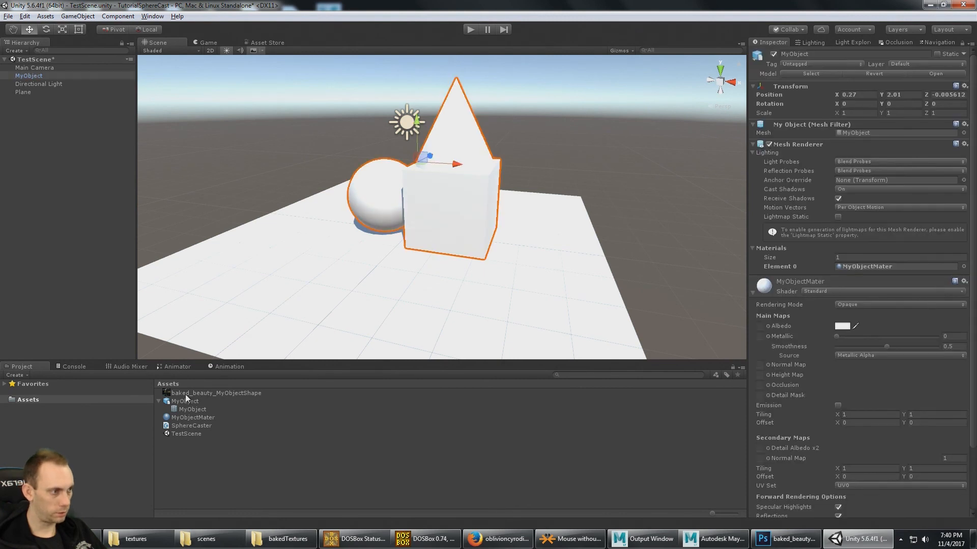
- Assign the baked_beauty_MyObjectShape texture to the Albedo map of MyObjectMater and deselect MyObject
left_click_drag(186, 396, 760, 326)
left_click(590, 216)
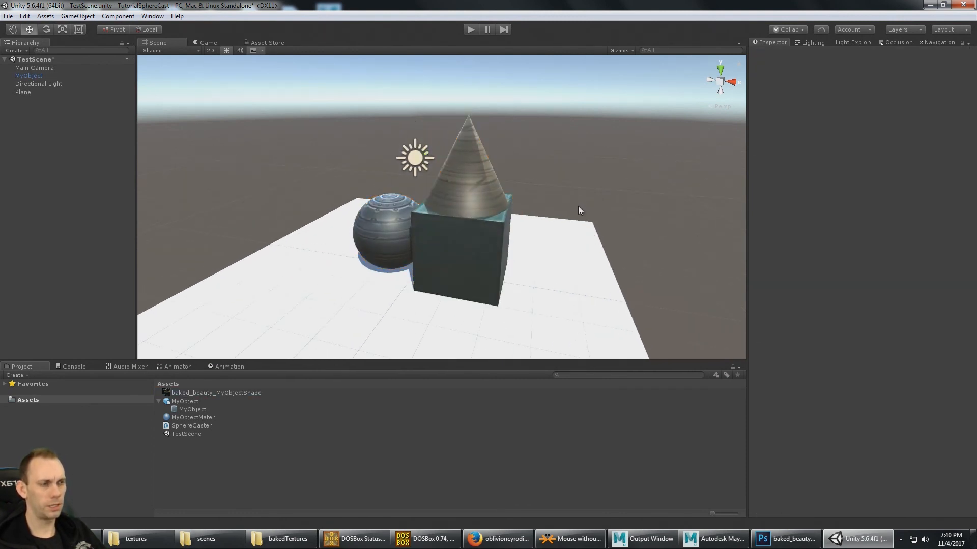
left_click_drag(547, 231, 500, 202, "alt")
- Move the Directional Light away from the model to about X -2.9, Z -1.67, and deselect it
left_click(428, 153)
left_click_drag(436, 156, 305, 170, "alt")
left_click_drag(398, 182, 372, 181, "alt")
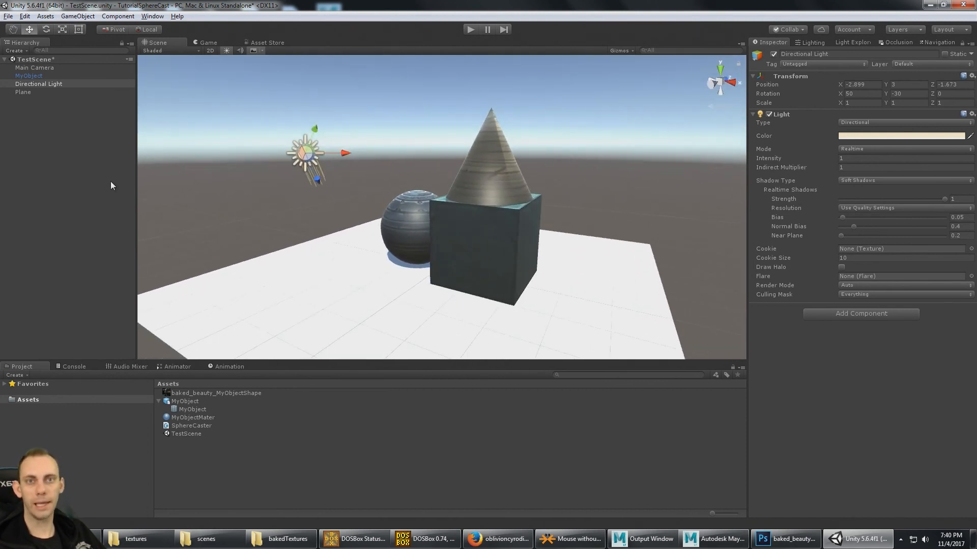
left_click(41, 113)
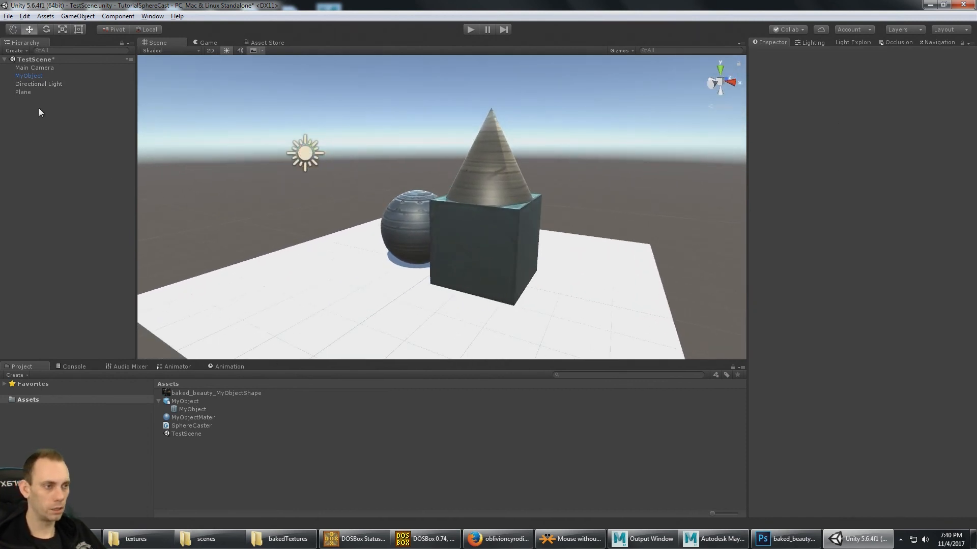
- Change the shader of MyObject's MyObjectMater material to Unlit/Texture
left_click(503, 262)
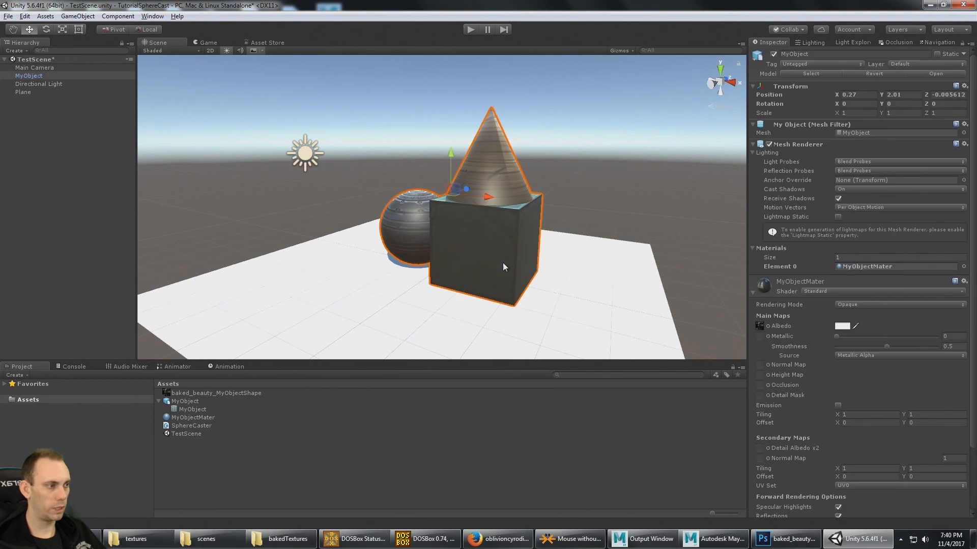
left_click(825, 292)
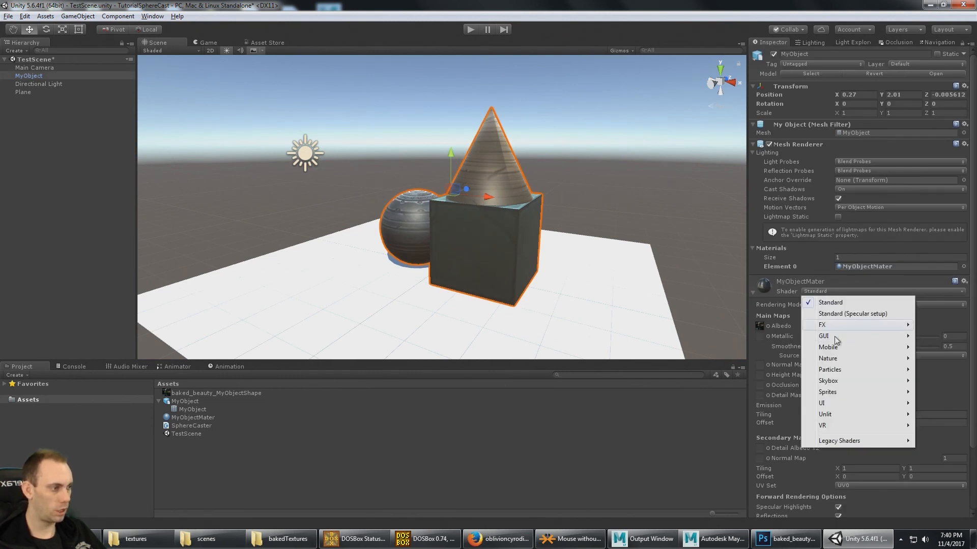
mouse_move(837, 415)
left_click(735, 425)
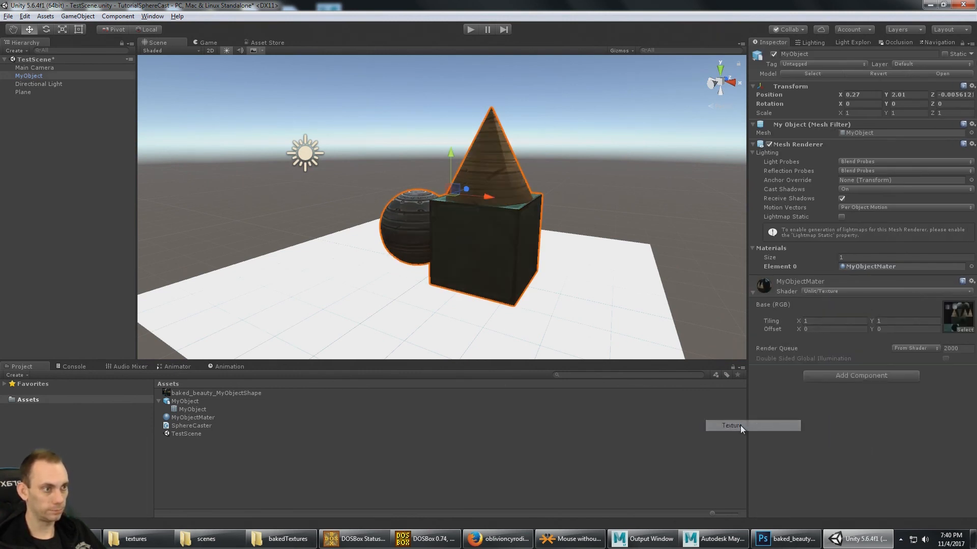
- Deselect MyObject and examine its unlit baked texture from other sides and closer up in the scene
left_click(612, 147)
left_click_drag(613, 148, 298, 198, "alt")
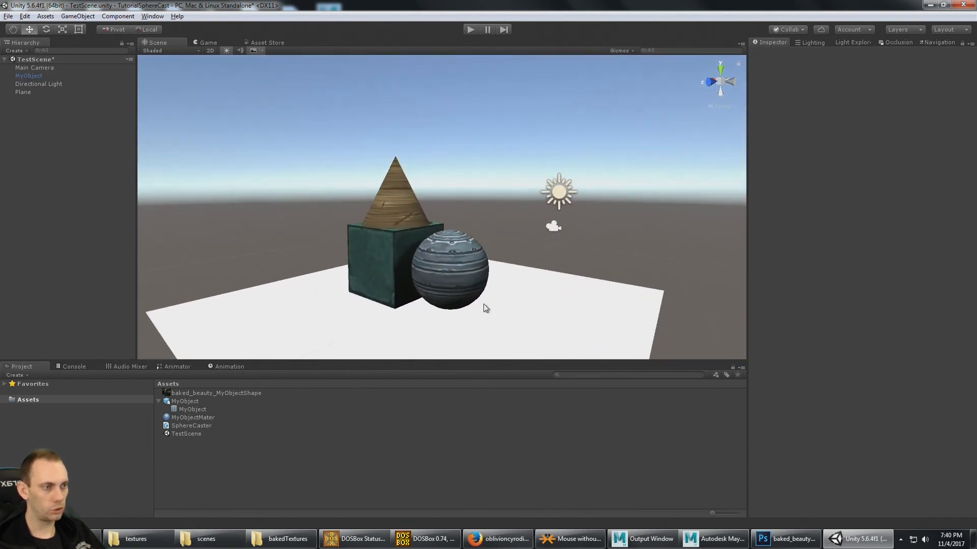
middle_click_drag(488, 267, 557, 216, "alt")
left_click_drag(557, 215, 533, 229, "alt")
scroll(537, 225, "up", 3)
middle_click_drag(536, 224, 472, 278, "alt")
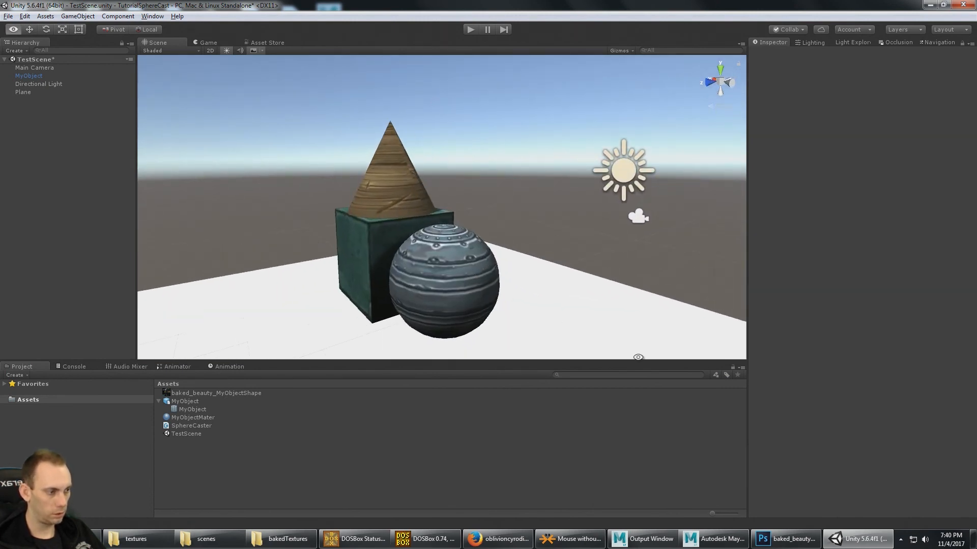
- Switch to Maya LT, deselect the model and examine its textured surfaces up close from a similar angle
left_click(730, 547)
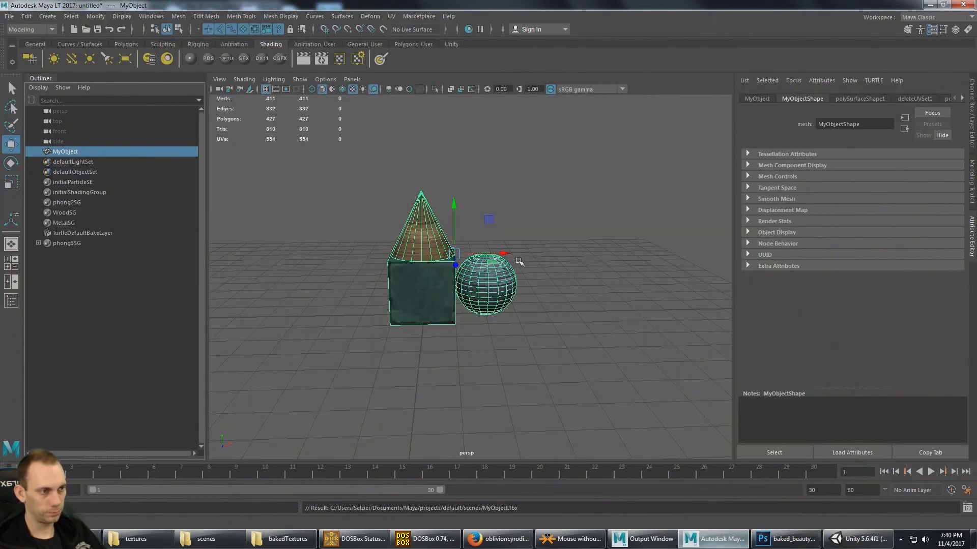
mouse_move(519, 261)
left_mouse_down("alt")
mouse_move(545, 302)
mouse_move(504, 262)
left_mouse_up("alt")
left_click_drag(559, 239, 566, 219, "alt")
left_click(560, 216)
scroll(565, 224, "up", 10)
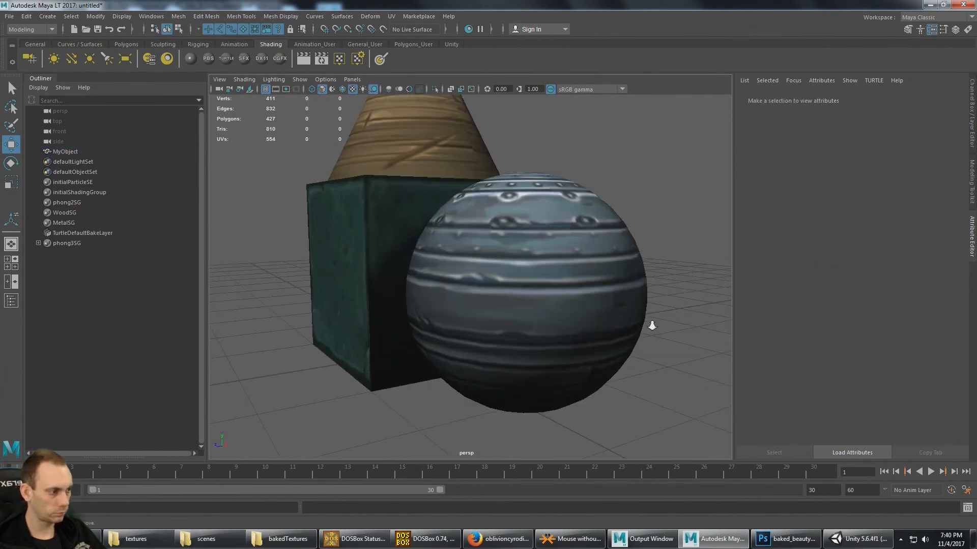
scroll(650, 324, "down", 3)
middle_click_drag(633, 312, 651, 358, "alt")
- Return to Unity and compare MyObject's appearance from several angles, selecting it to check its single material
left_click(888, 539)
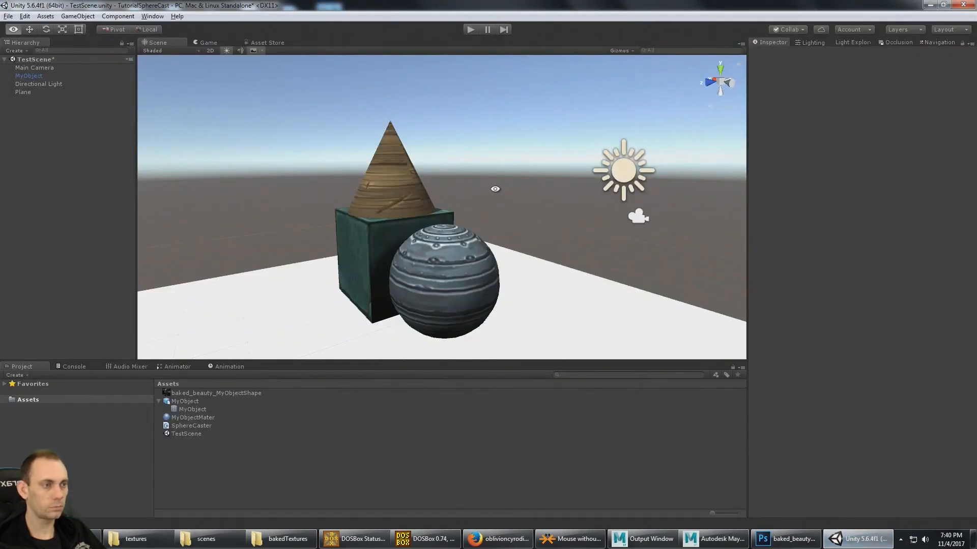
left_click_drag(501, 216, 599, 201, "alt")
middle_click_drag(544, 218, 524, 223, "alt")
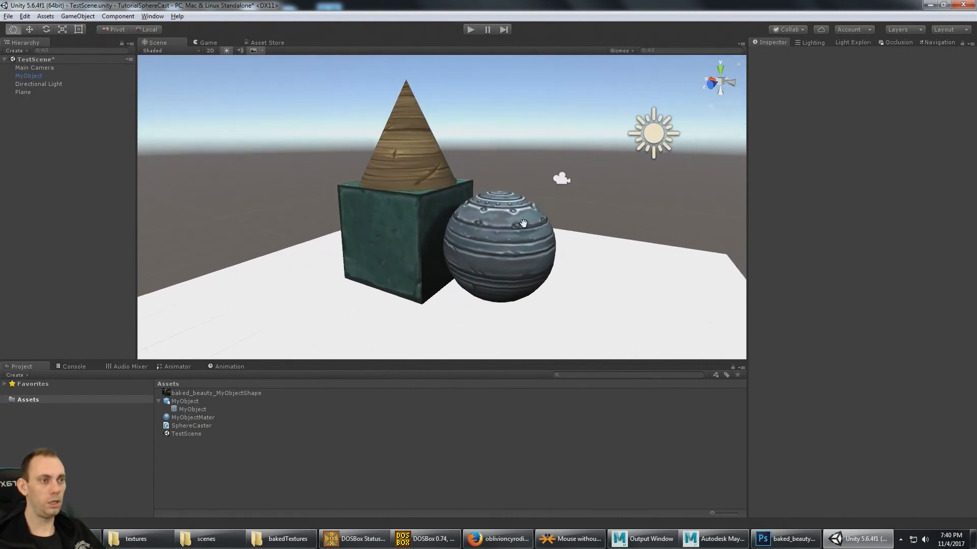
left_click_drag(523, 222, 468, 233, "alt")
left_click(401, 215)
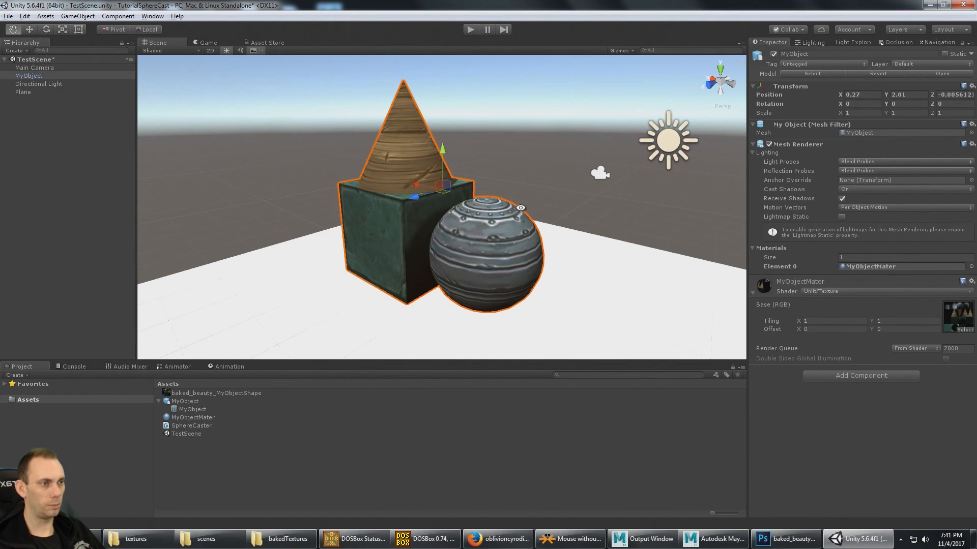
left_click_drag(563, 164, 457, 176, "alt")
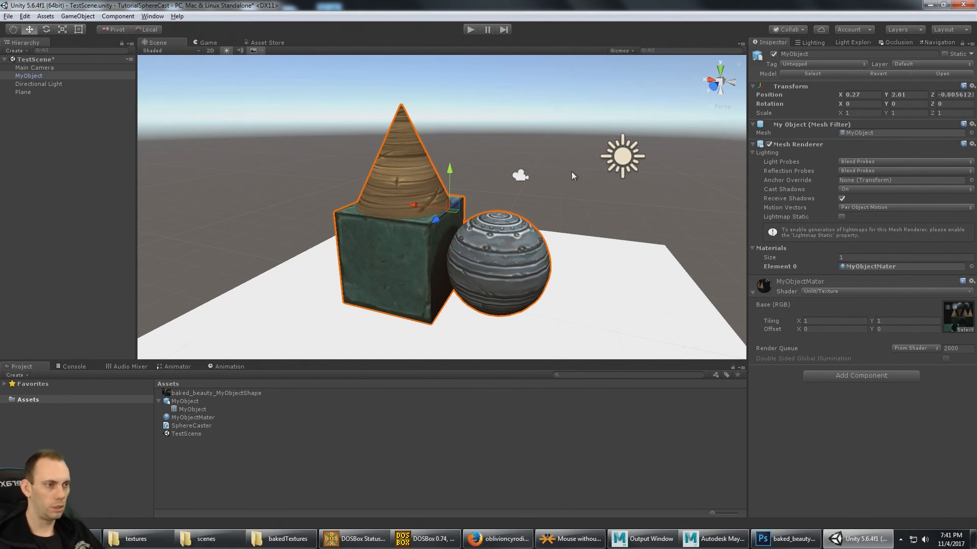
left_click_drag(566, 173, 535, 139, "alt")
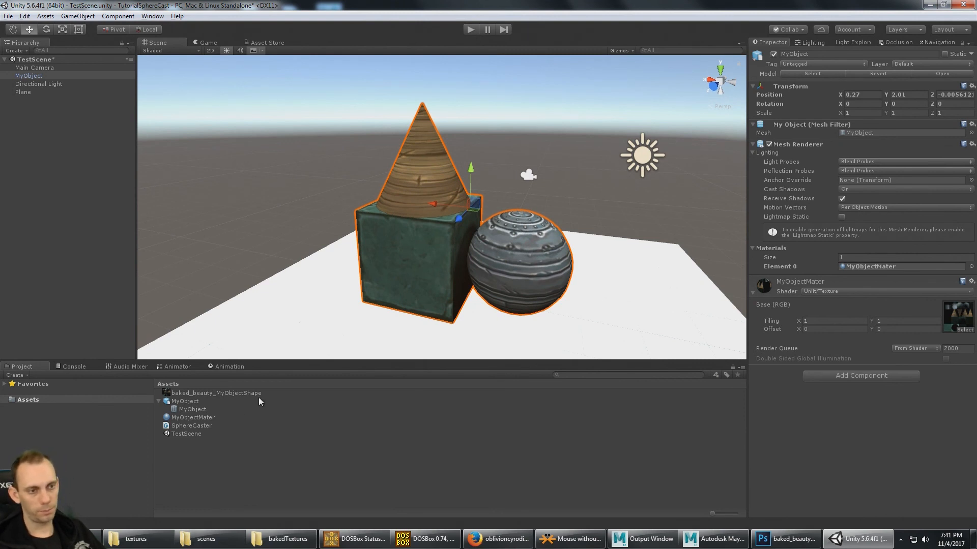
- Collapse the MyObject asset in the Assets folder and select the baked texture together with the model asset
left_click_drag(155, 398, 157, 400)
left_click(160, 401)
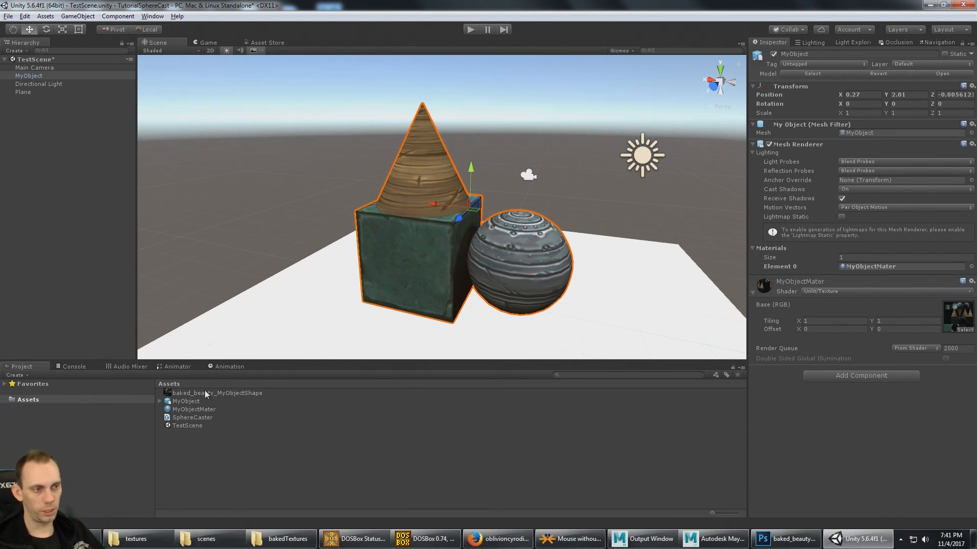
left_click(206, 393)
left_click(199, 401, "shift")
- View MyObject from a lower angle, inspect its mesh and material settings, and deselect it
left_click_drag(483, 197, 493, 178, "alt")
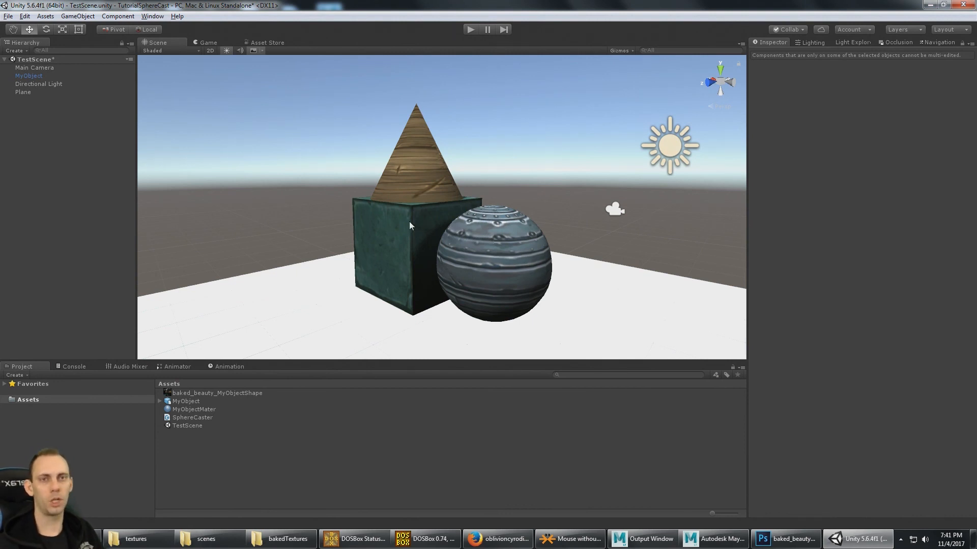
left_click(447, 192)
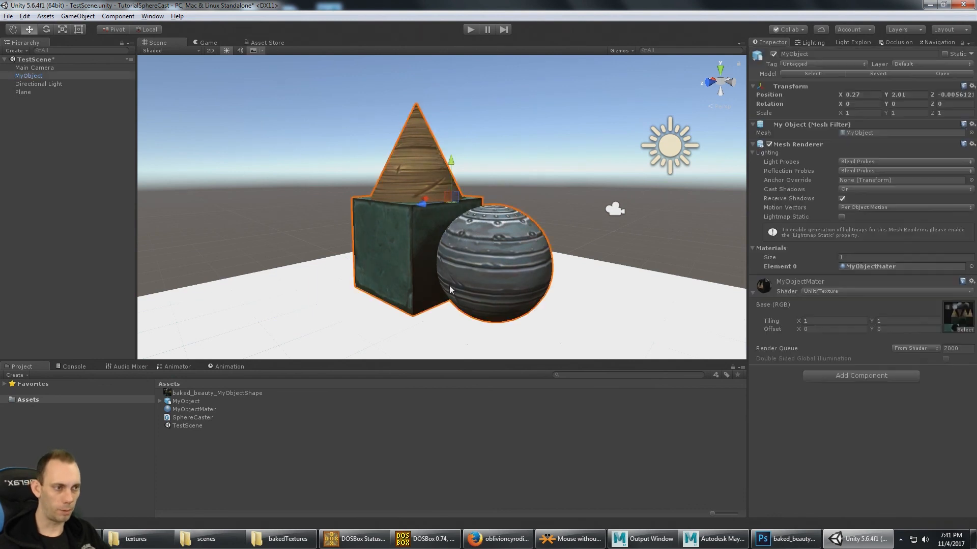
left_click(535, 131)
- Switch to Maya LT, review the whole original model from farther away, and minimize the window to return to Unity
left_click(714, 539)
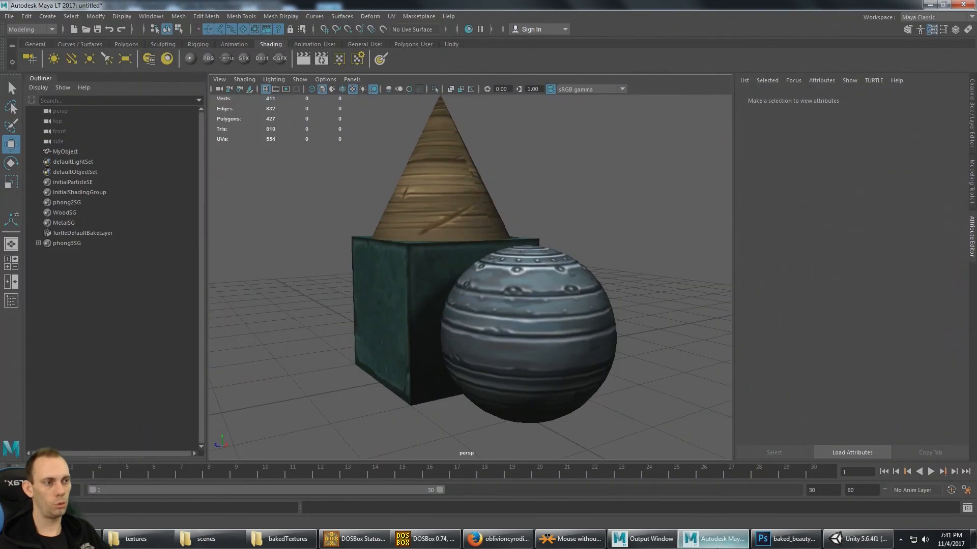
scroll(468, 262, "down", 5)
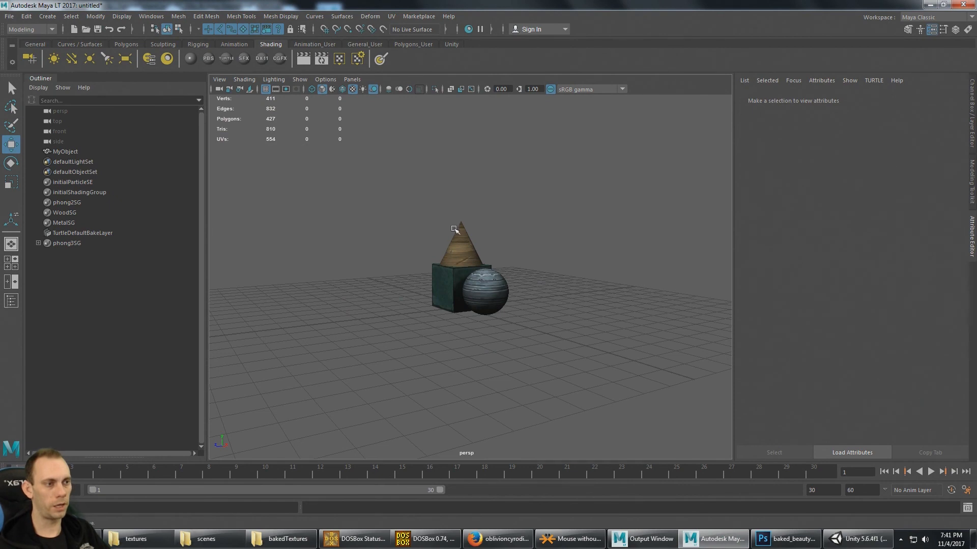
left_click_drag(425, 224, 482, 230, "alt")
middle_click_drag(482, 230, 479, 254, "alt")
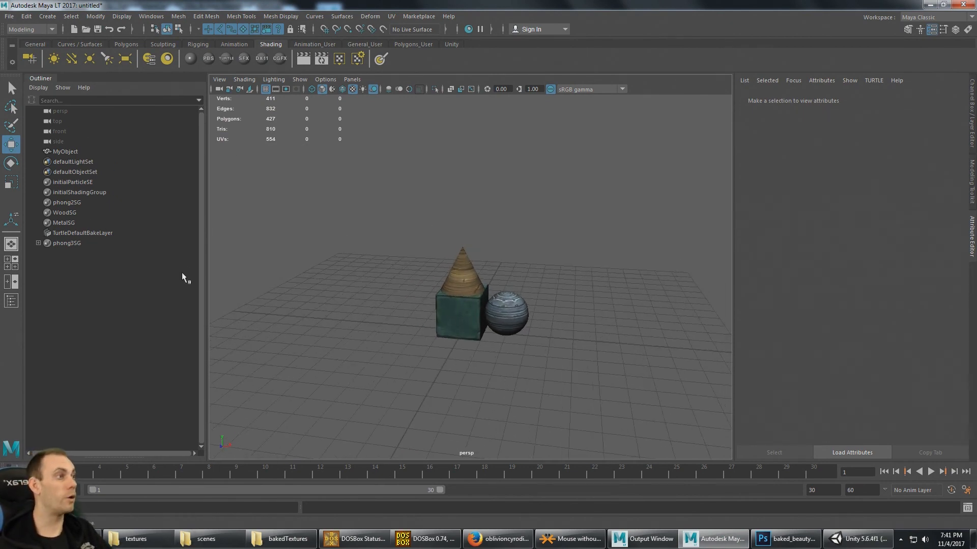
left_click(929, 4)
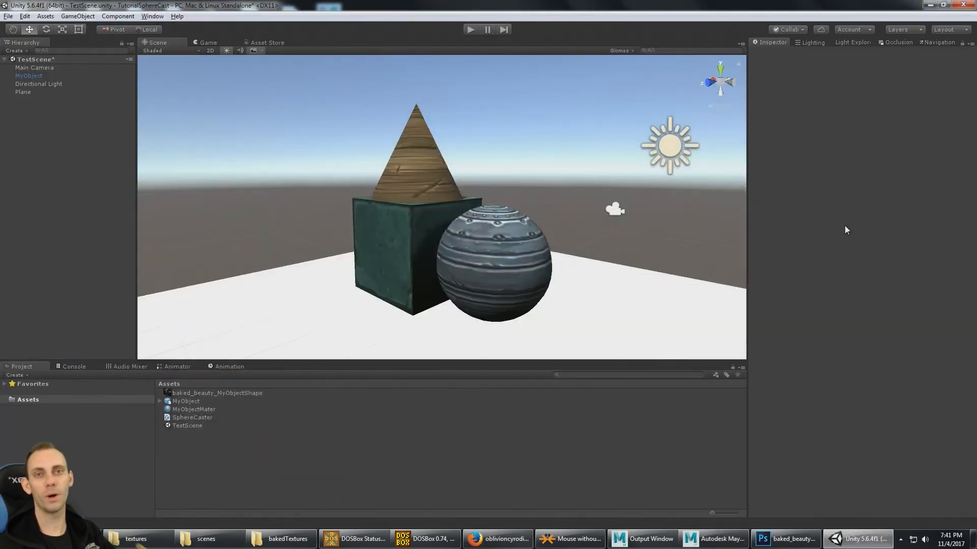